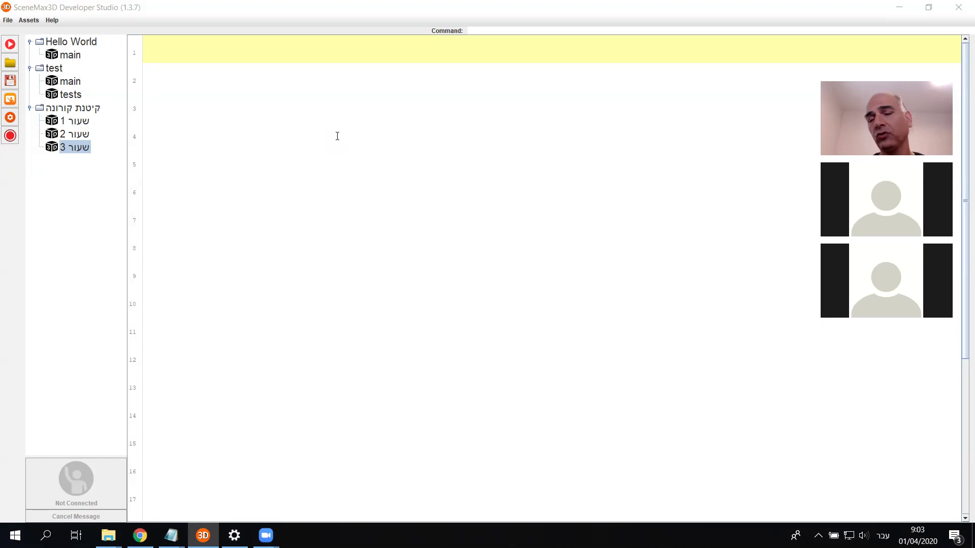
Write 'b is a box' on line 2 of the script in English input
click(302, 81)
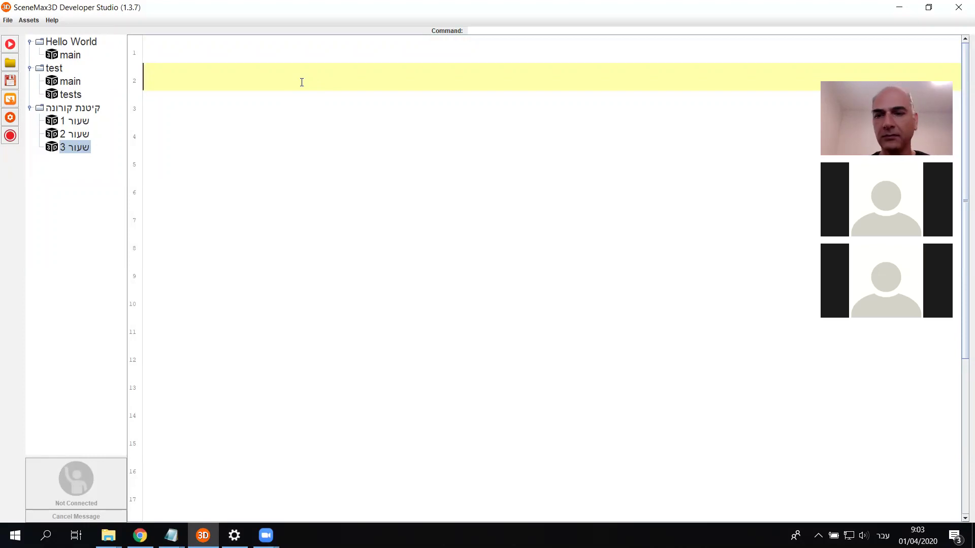
key(alt+shift)
text(b is a box)
Run the script to preview the blue box, then close the preview
click(10, 44)
drag(612, 93, 546, 81)
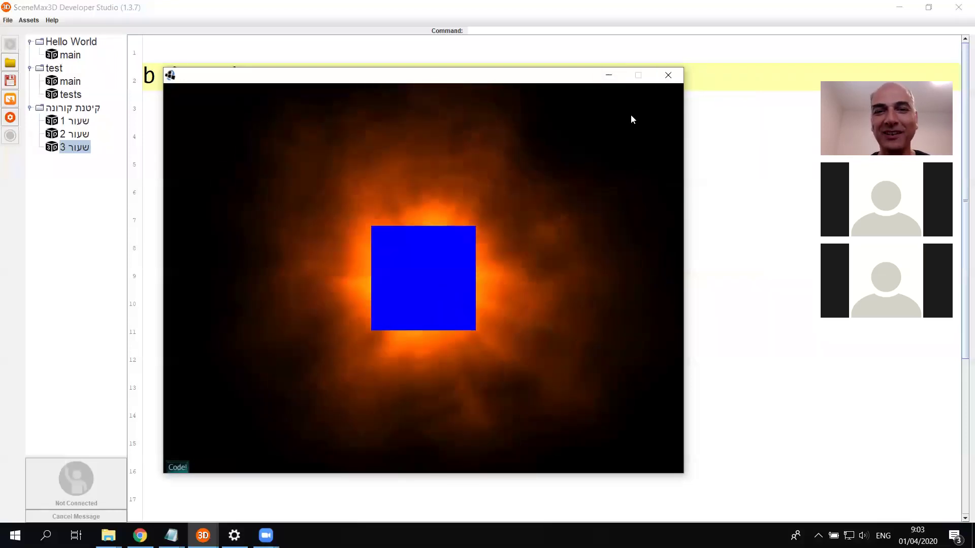
click(667, 76)
click(321, 99)
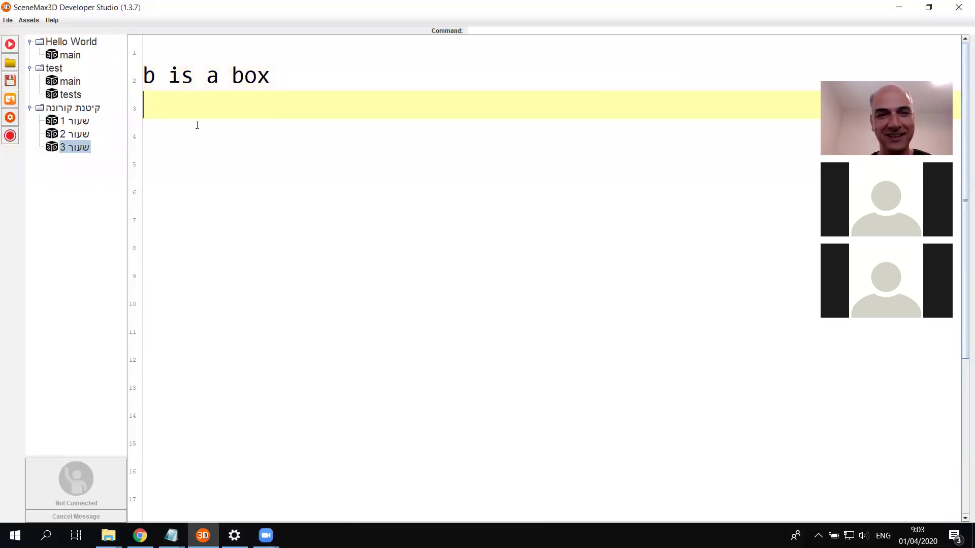
Add 's is a sphere' on line 3 beneath 'b is a box'
key(Return)
key(Return)
key(Return)
text(//effects.explosion.show effects.explosion.show : duration=10   and start size=1 and end size=900  //effects.smoketrail.show //effects.debris.show //effects.shockwave.show)
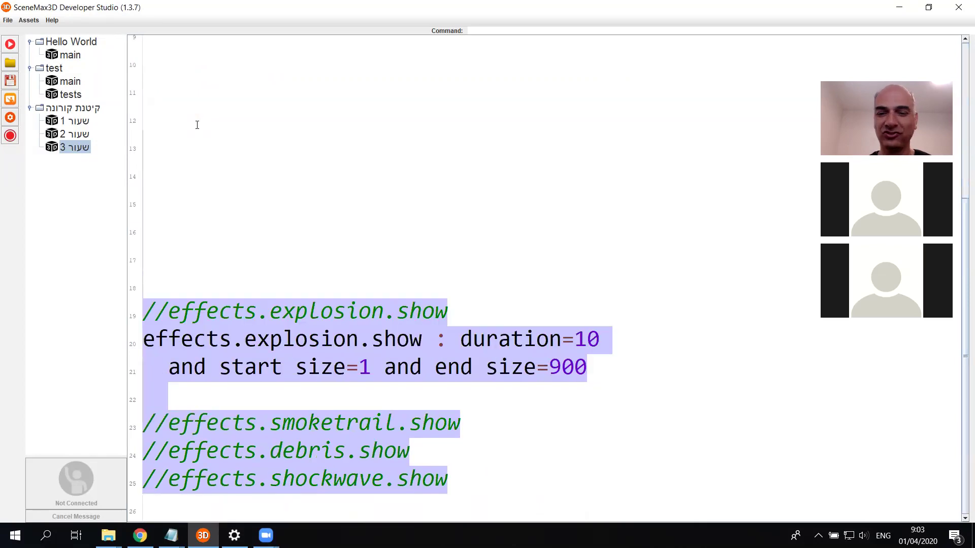
text(b is a box)
key(Return)
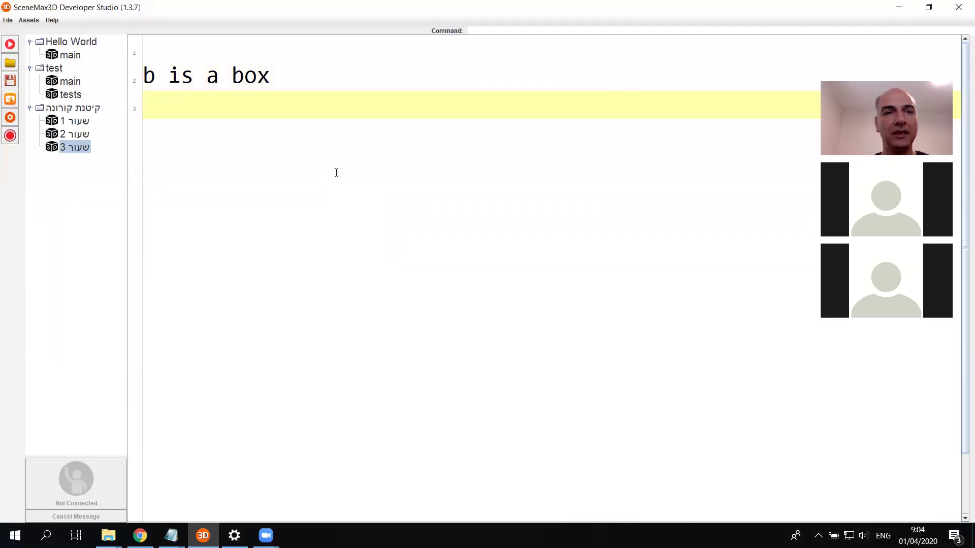
text(s is a sphere)
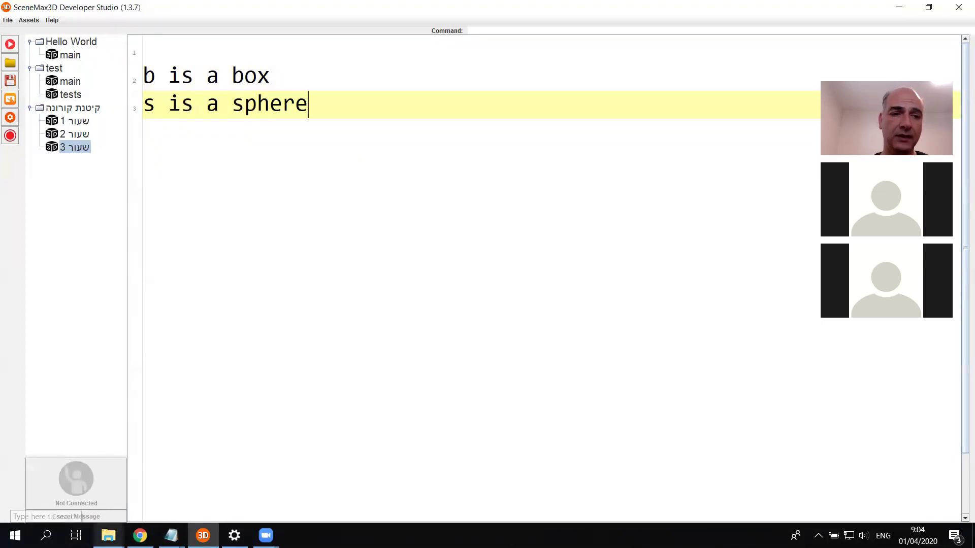
click(141, 536)
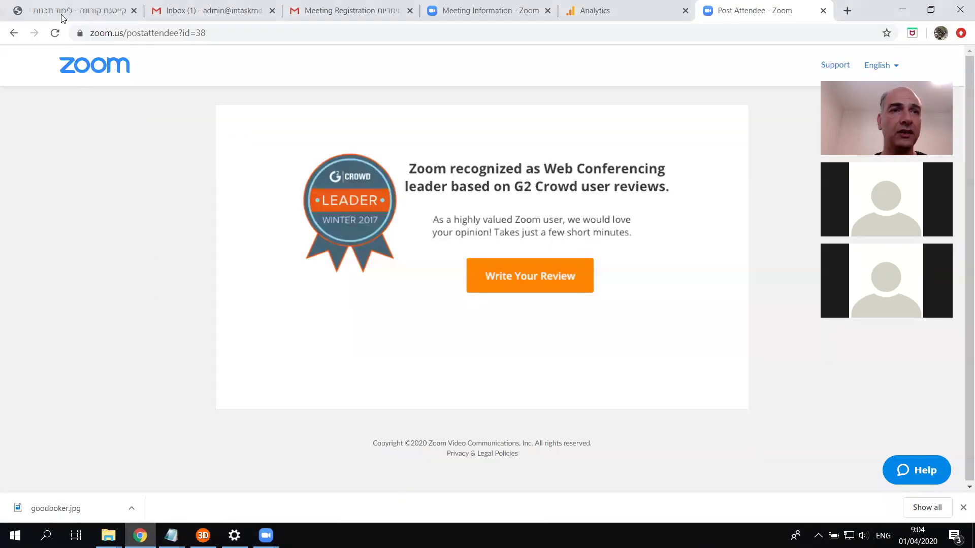
click(76, 10)
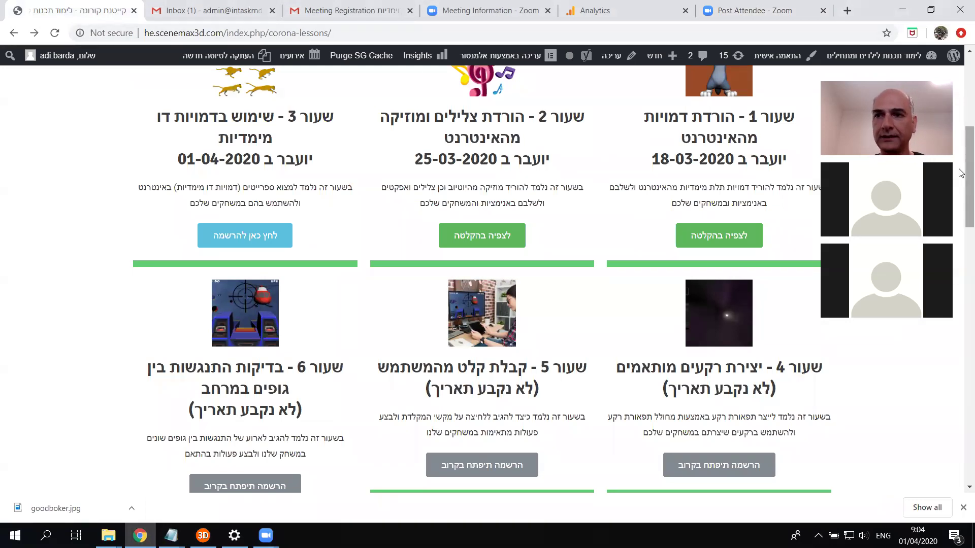
drag(961, 173, 961, 147)
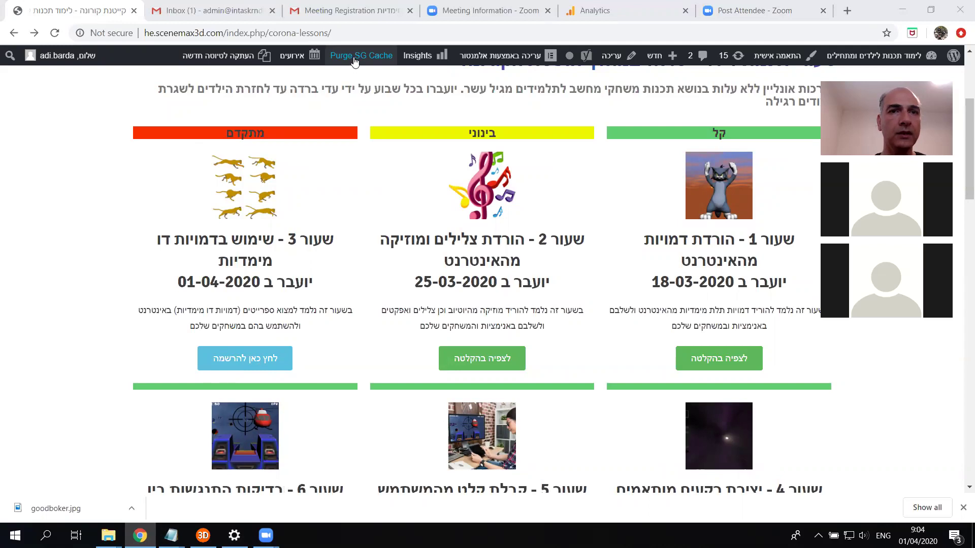
click(361, 31)
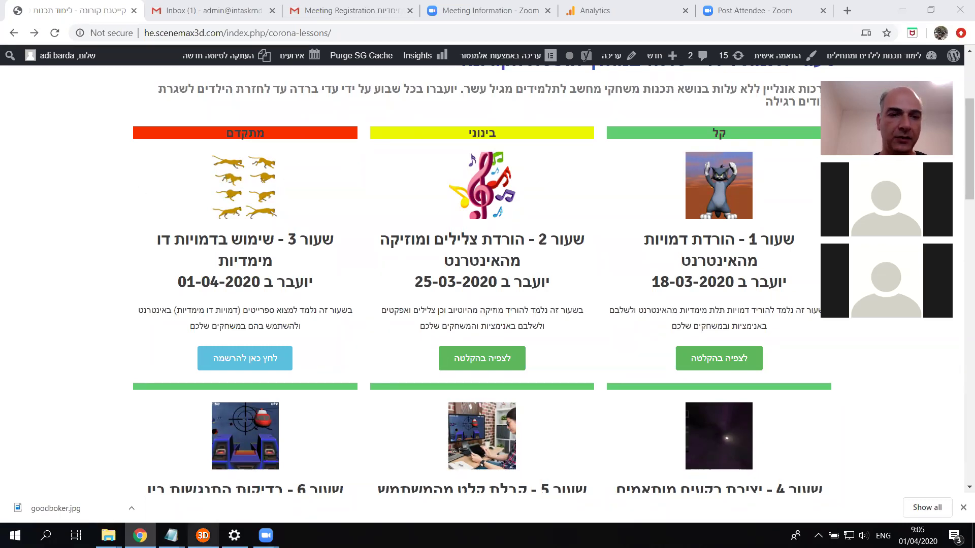
click(203, 535)
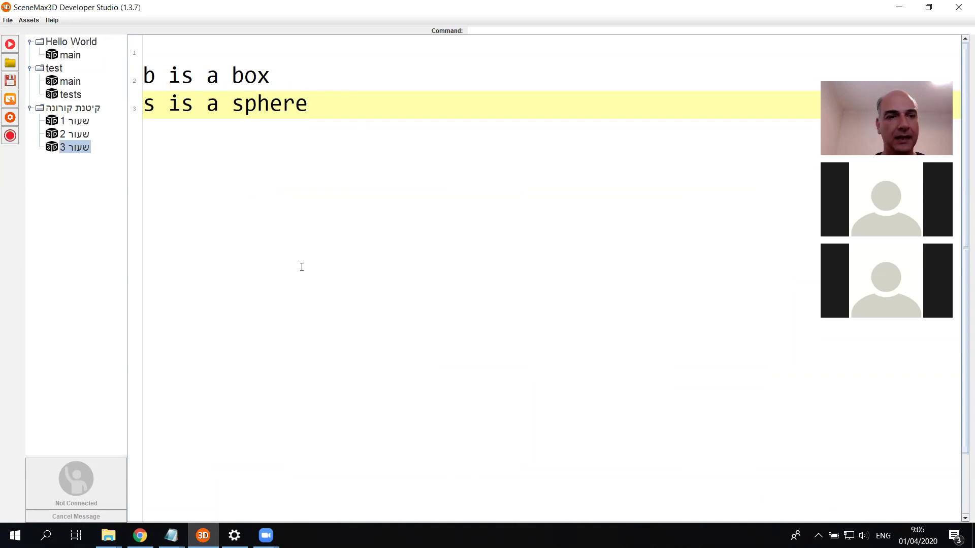
Raise display brightness from 34 to 62 in Windows Settings, then return to SceneMax3D
click(46, 535)
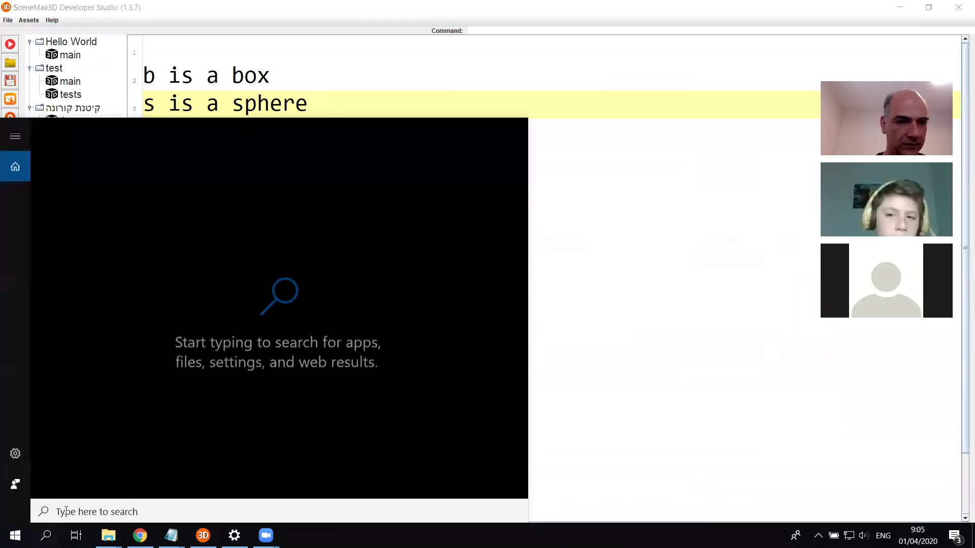
text(br)
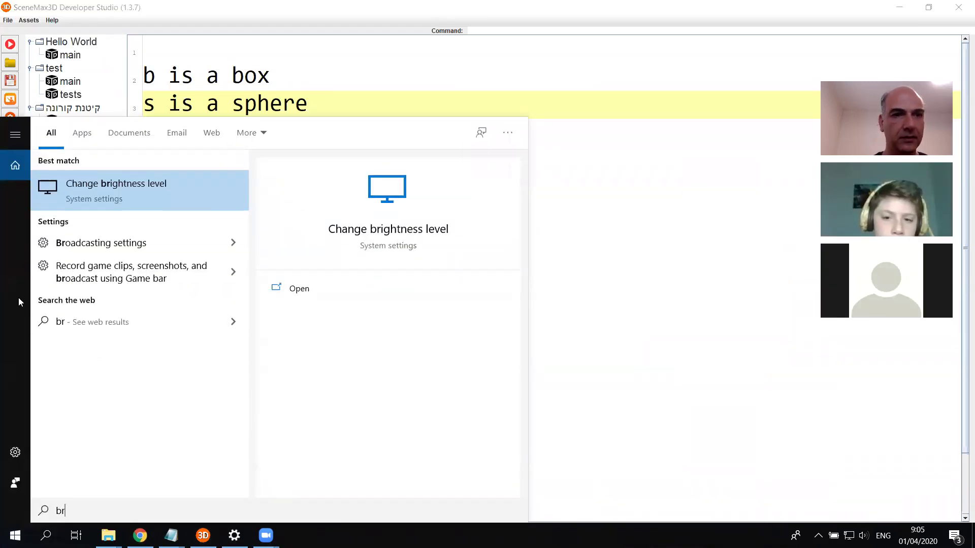
click(124, 193)
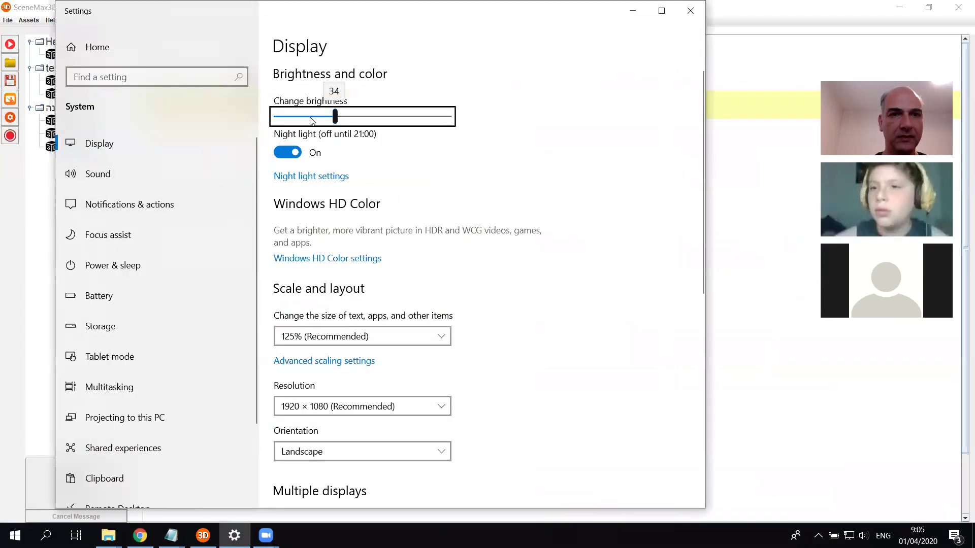
drag(334, 117, 384, 116)
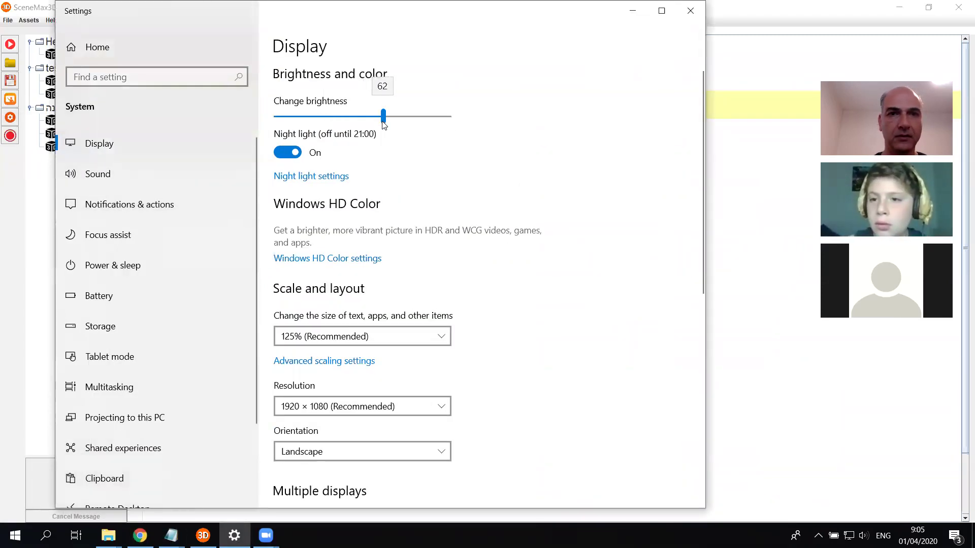
click(731, 196)
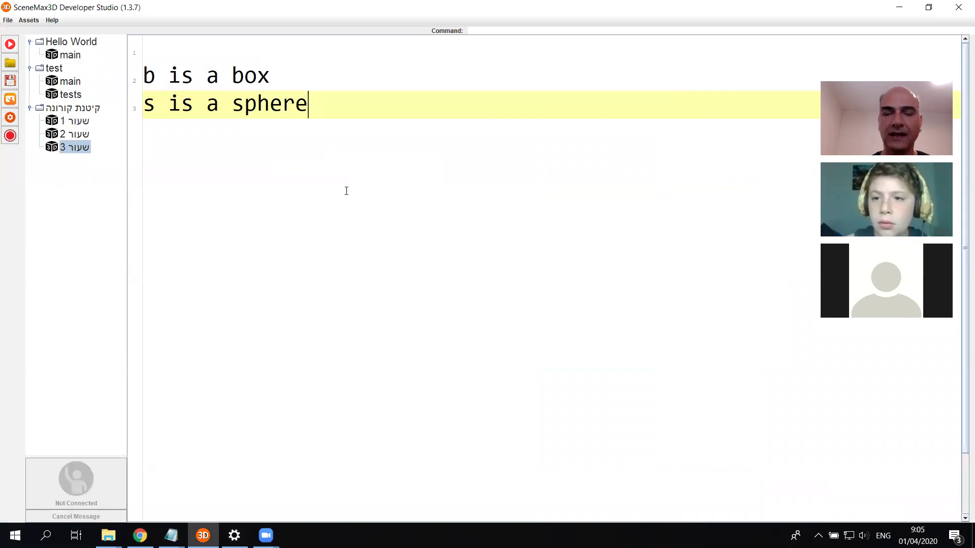
Append ': pos (2,0,0)' to the sphere line on line 3
double_click(251, 76)
click(295, 104)
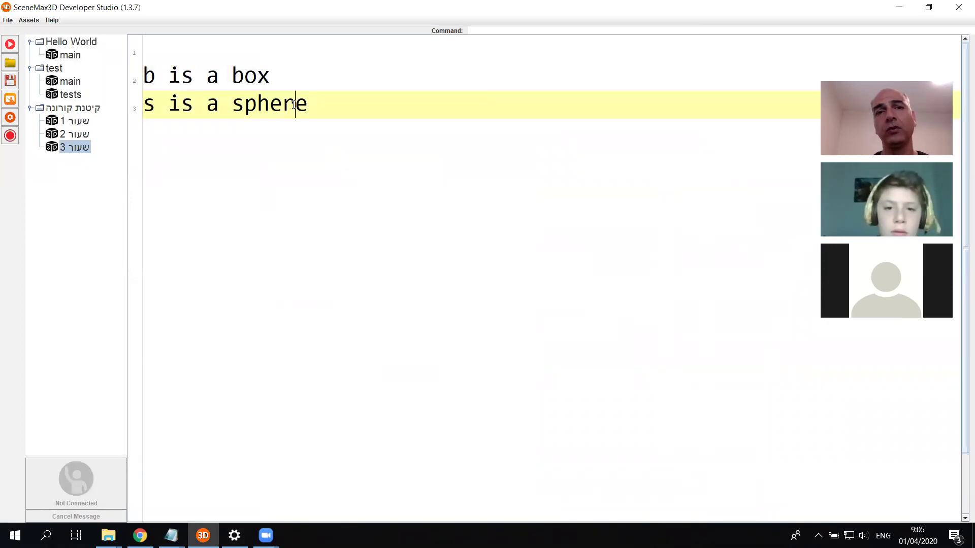
double_click(293, 104)
click(337, 104)
text(: pos ()
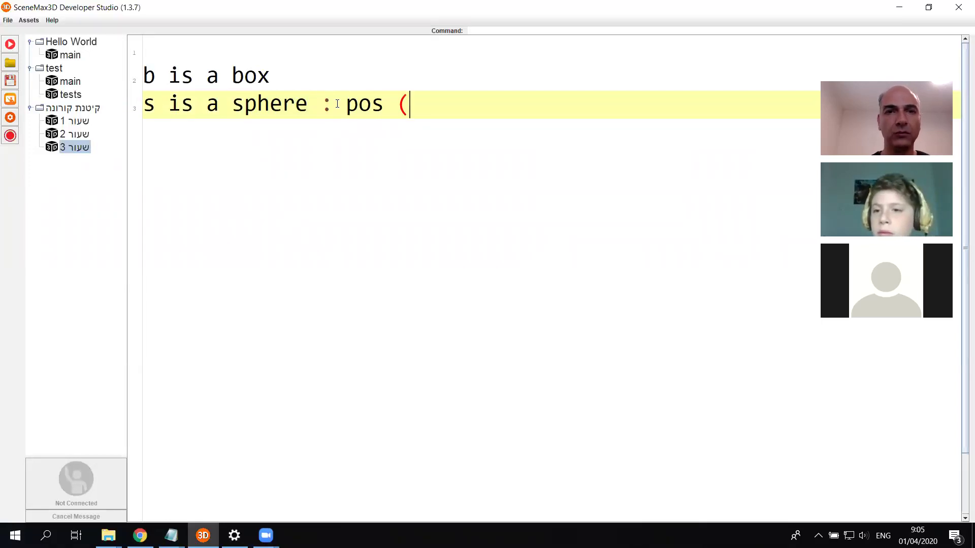
text(0,)
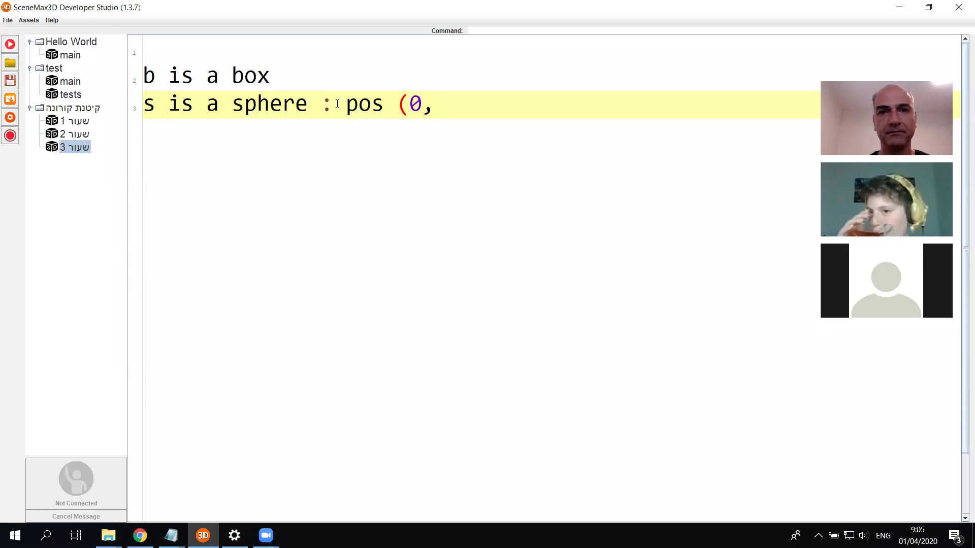
key(BackSpace)
key(BackSpace)
text(2)
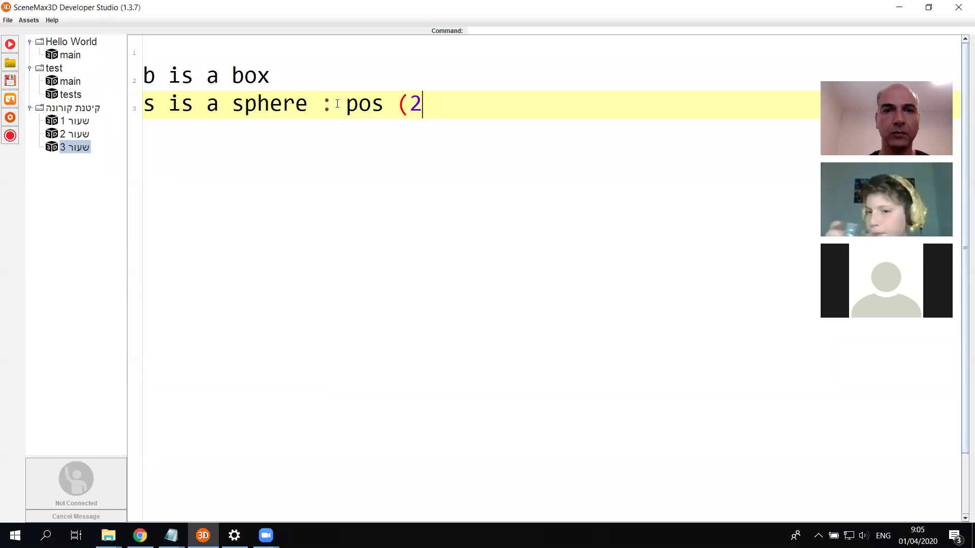
text(,0,0))
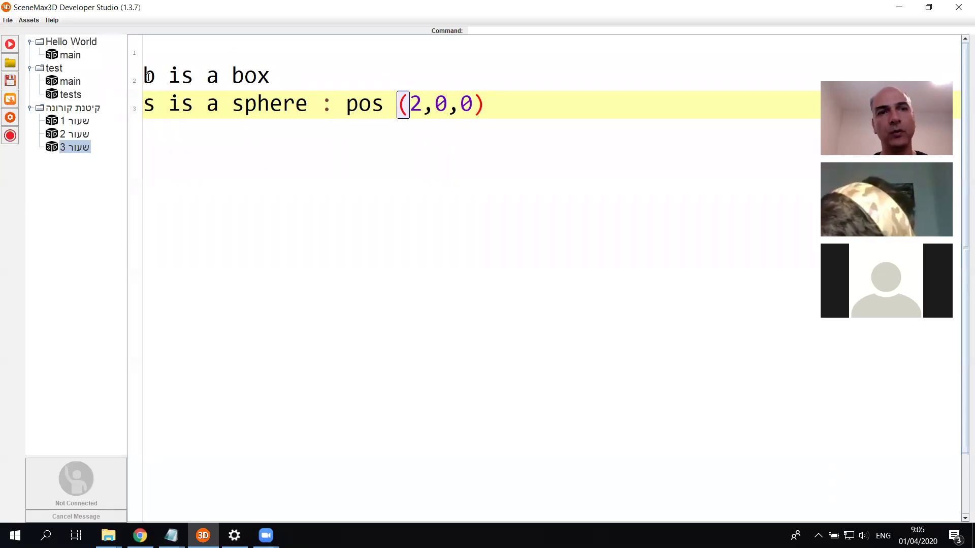
Run the script to preview the sphere beside the box
drag(147, 77, 193, 77)
double_click(269, 104)
click(10, 44)
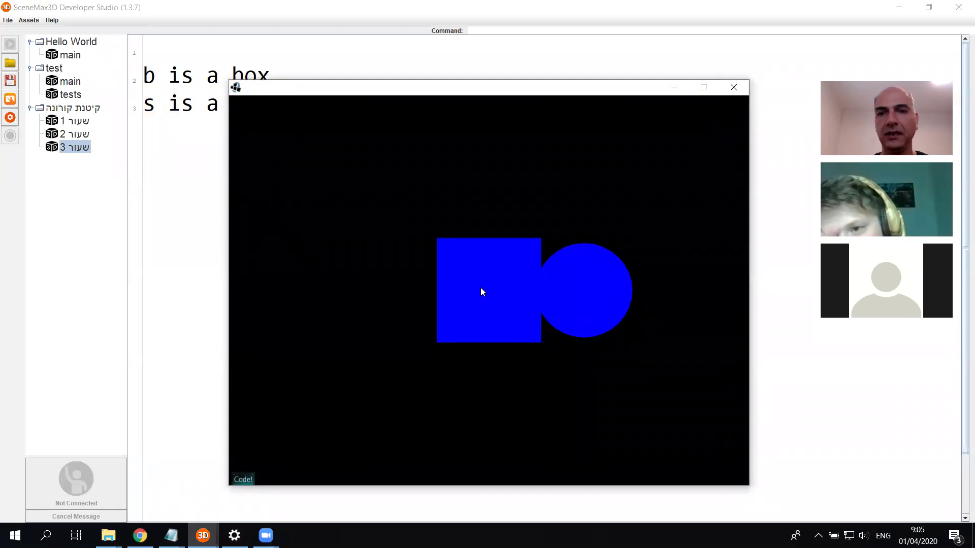
Give the box material "pond" and preview the textured box
click(733, 91)
click(358, 85)
text(: material = ")
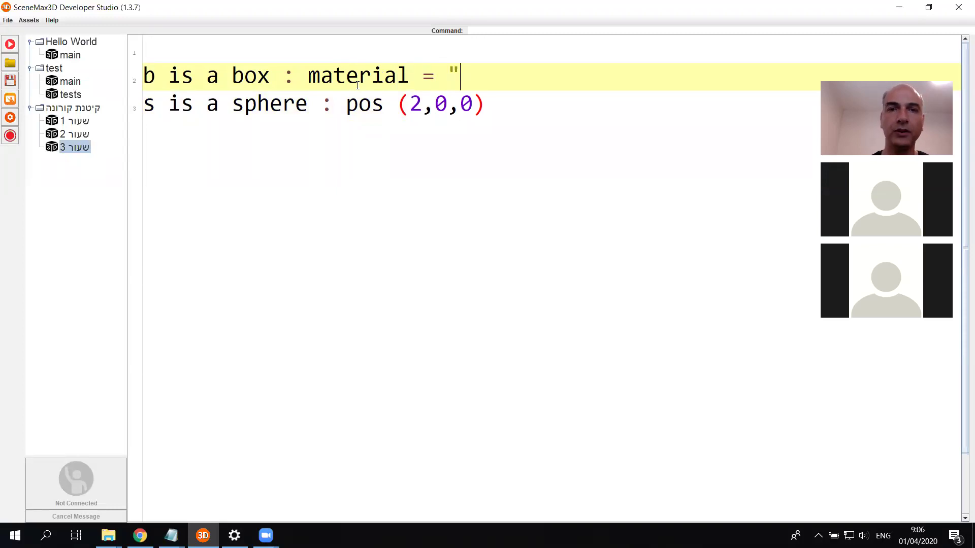
text(pond")
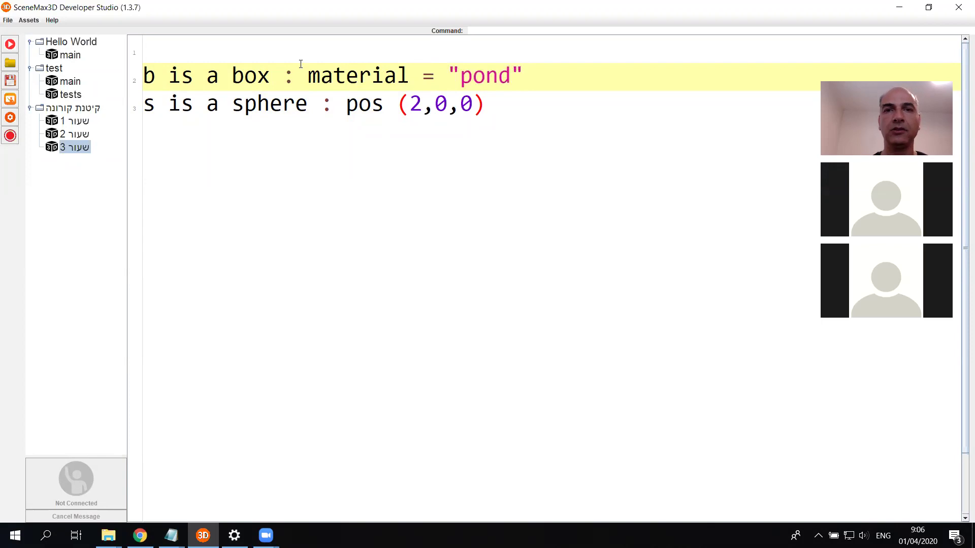
click(10, 44)
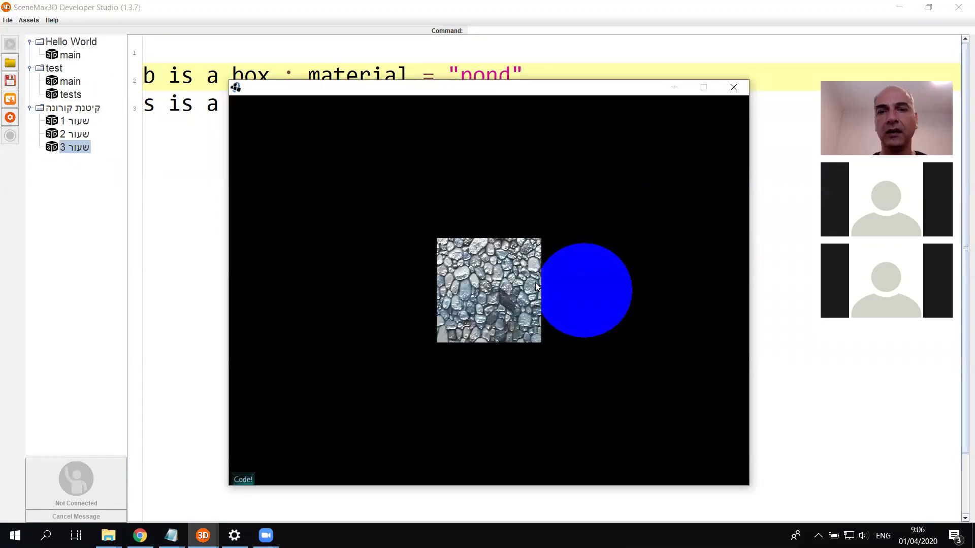
click(734, 89)
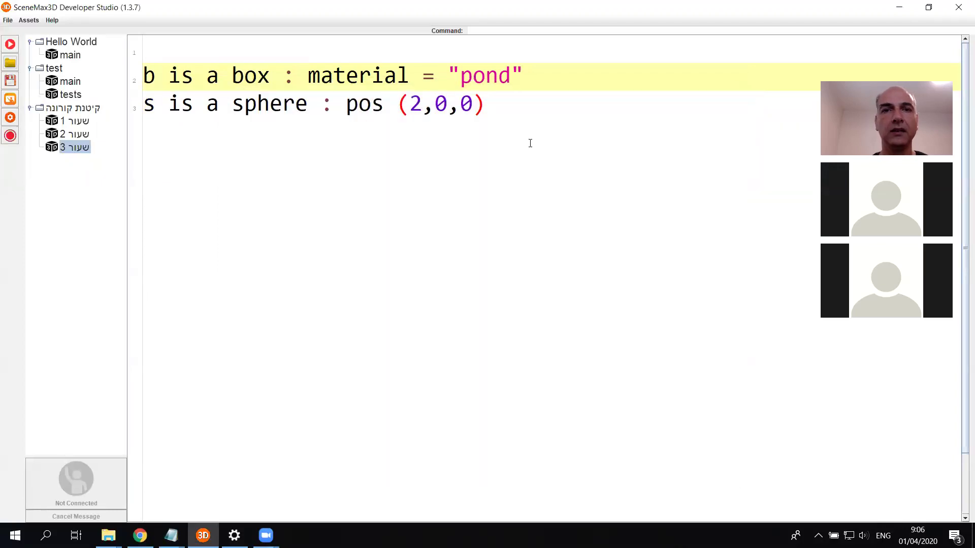
Add material="rock" to the sphere line and preview both textured shapes
click(522, 108)
text(and material=")
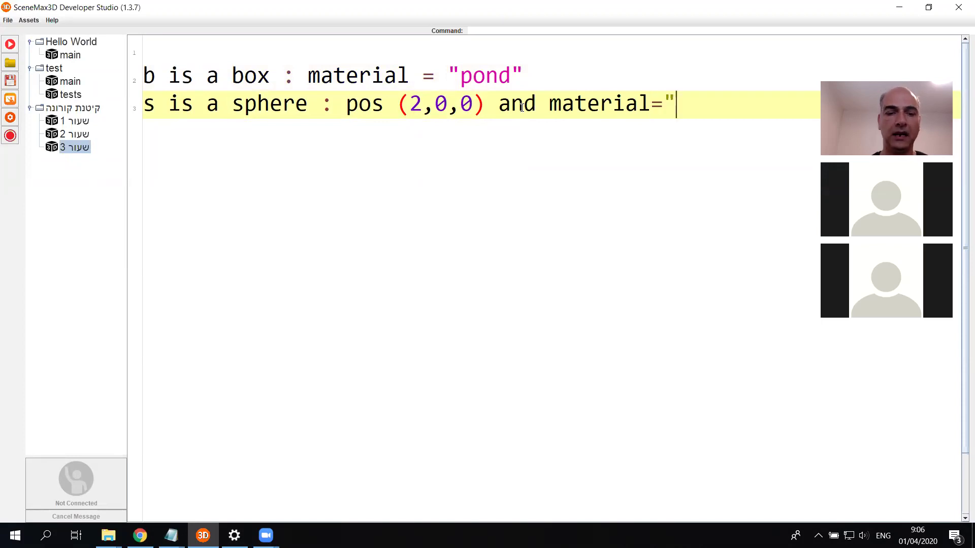
text(rock")
click(11, 44)
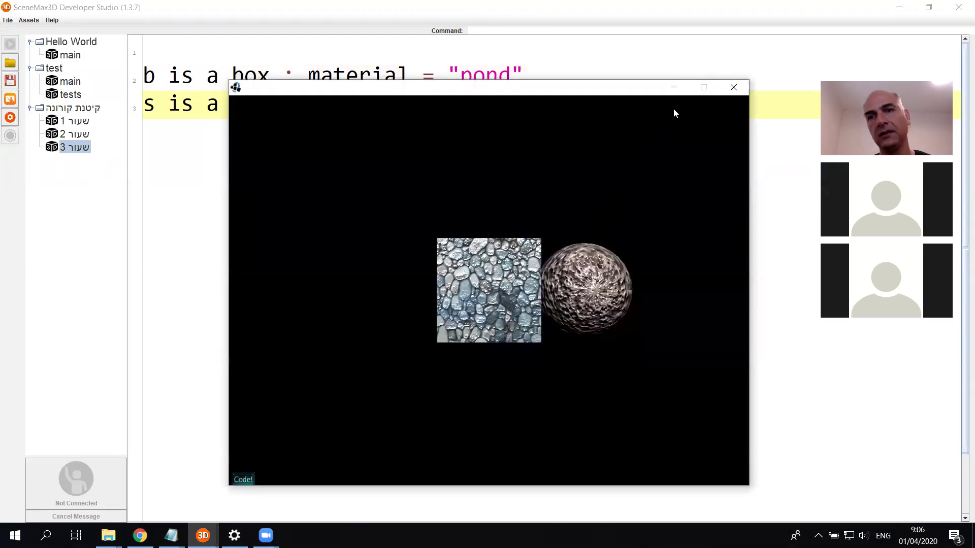
click(726, 93)
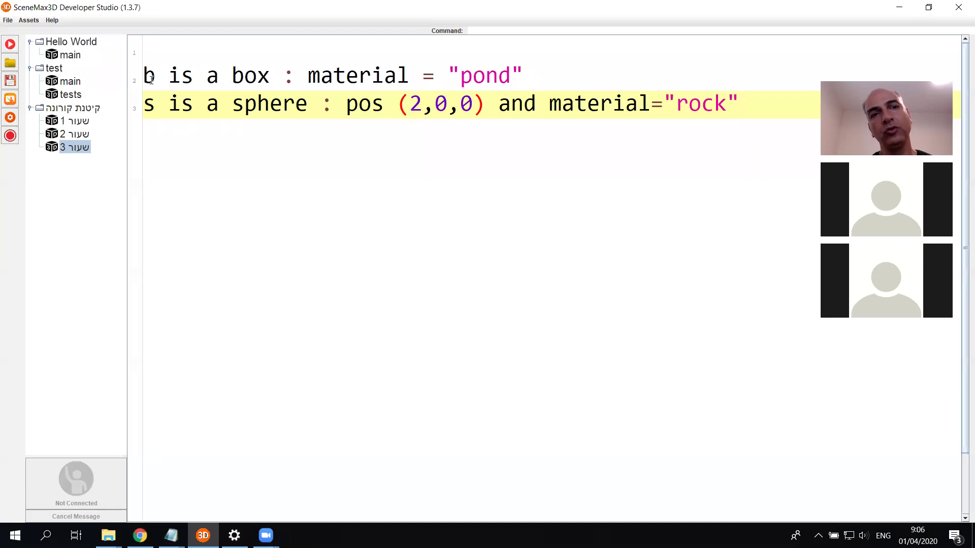
Delete the sphere line from the script
drag(145, 76, 170, 144)
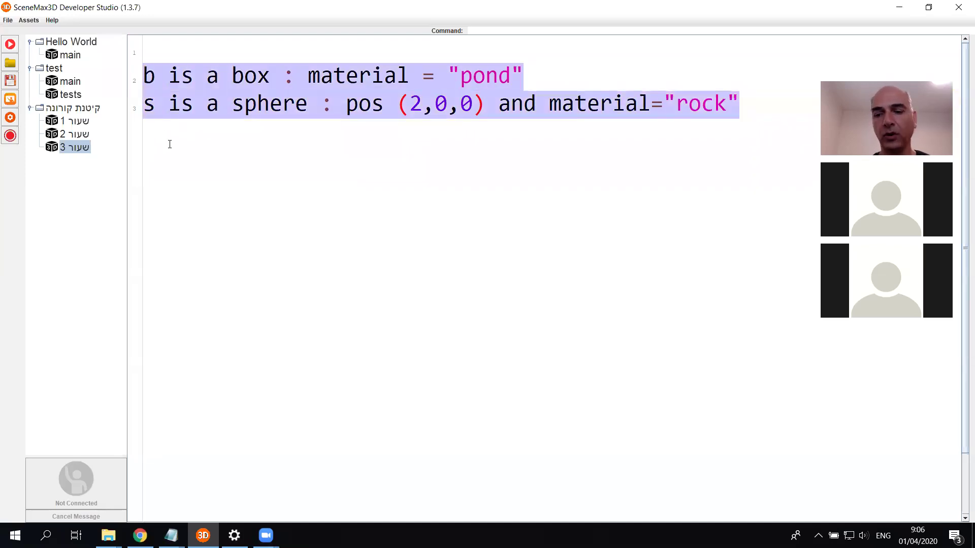
click(371, 92)
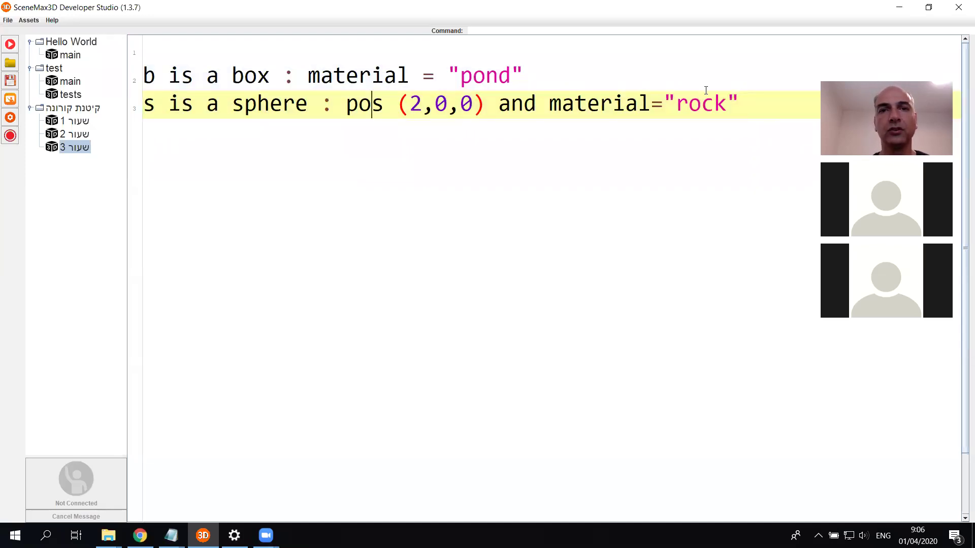
drag(741, 104, 144, 105)
key(BackSpace)
Make the box a static box with size(50,1,50)
click(307, 76)
text(size(50,1,50) and)
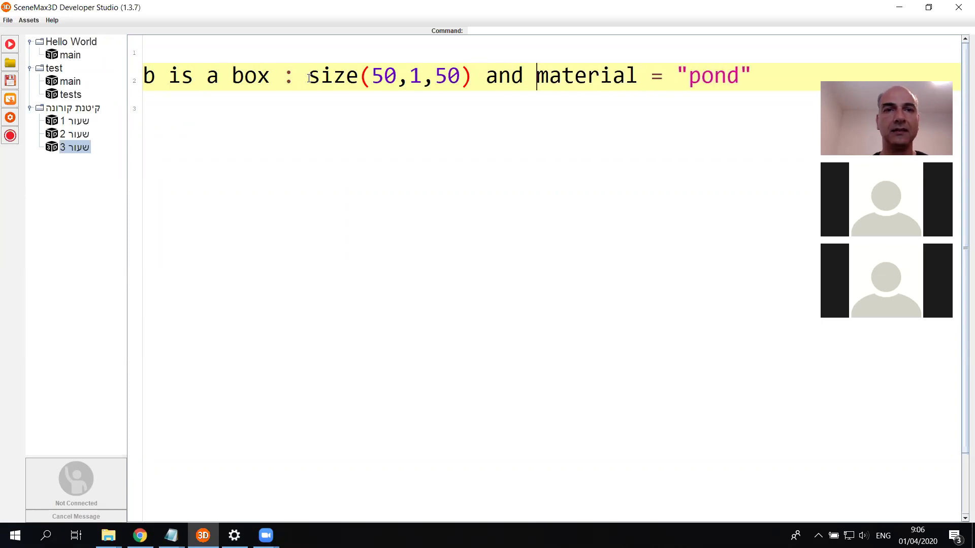
drag(310, 78, 473, 73)
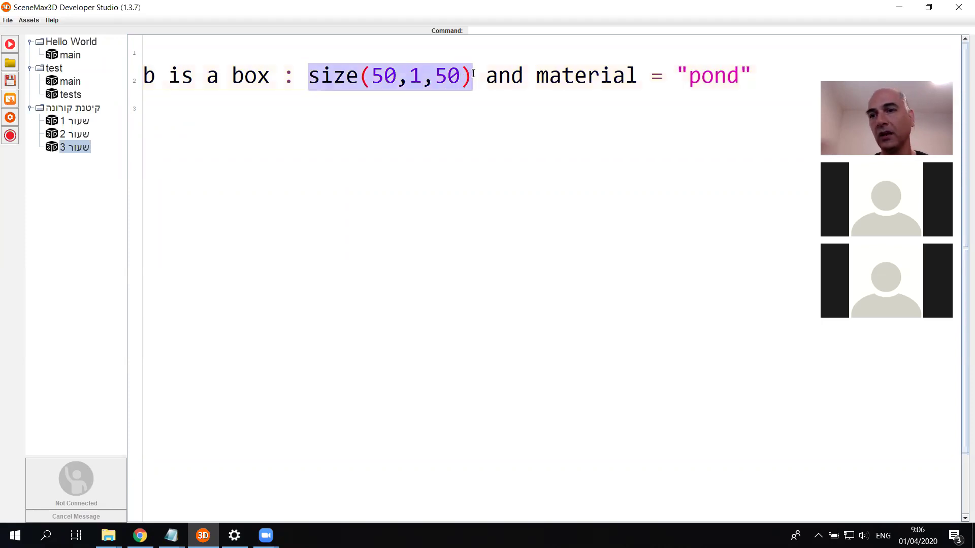
click(229, 77)
text(static)
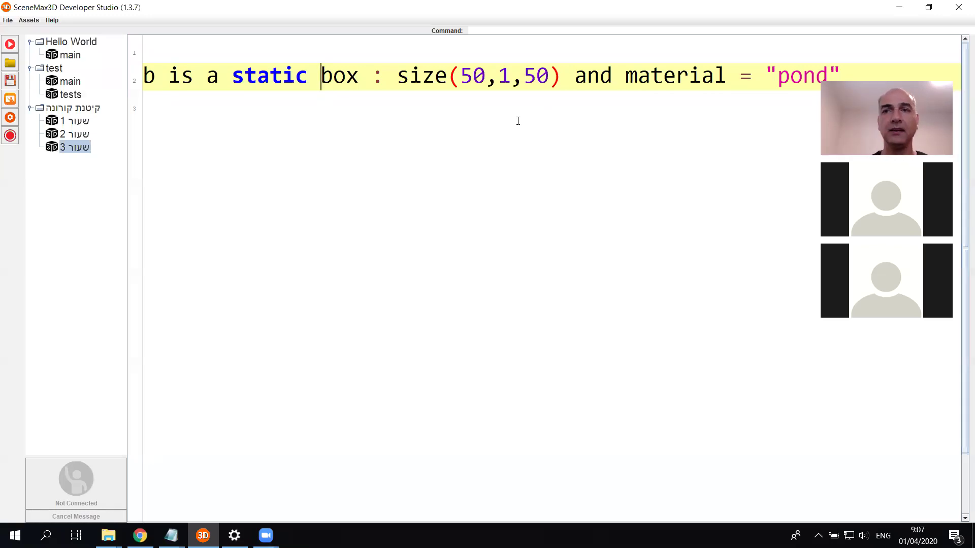
click(873, 69)
Add line 3 'c is a hatchback vehicle : pos (0,2,0)'
key(Return)
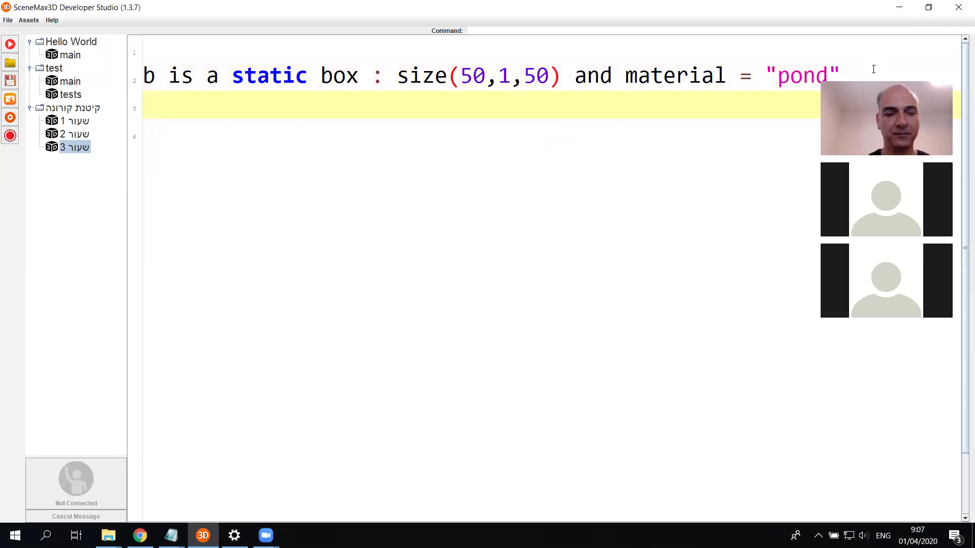
text(c is a hatchback )
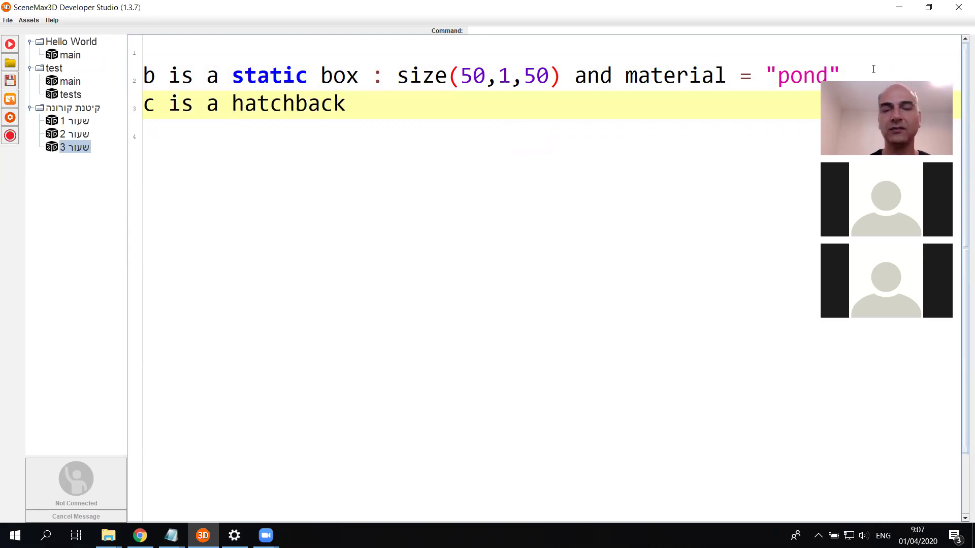
text(vehicle)
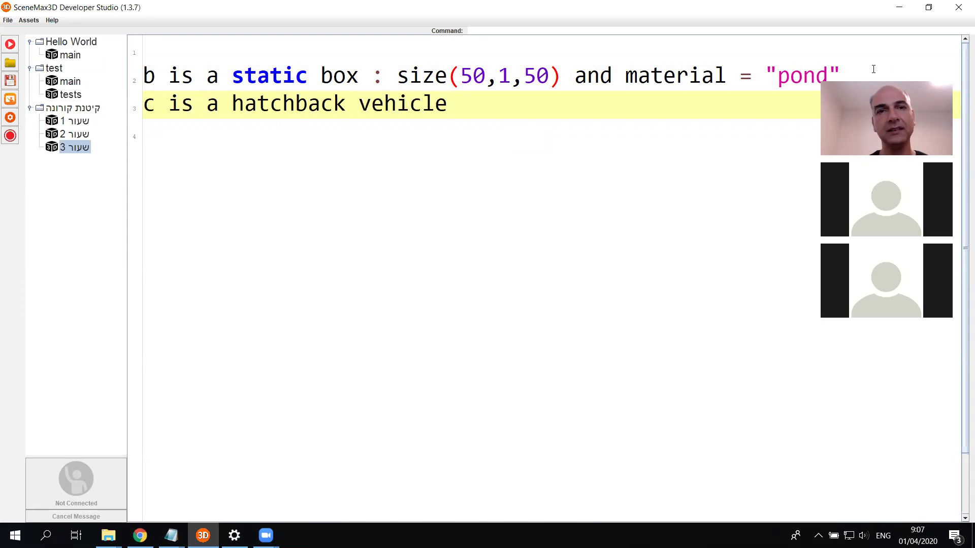
text( :)
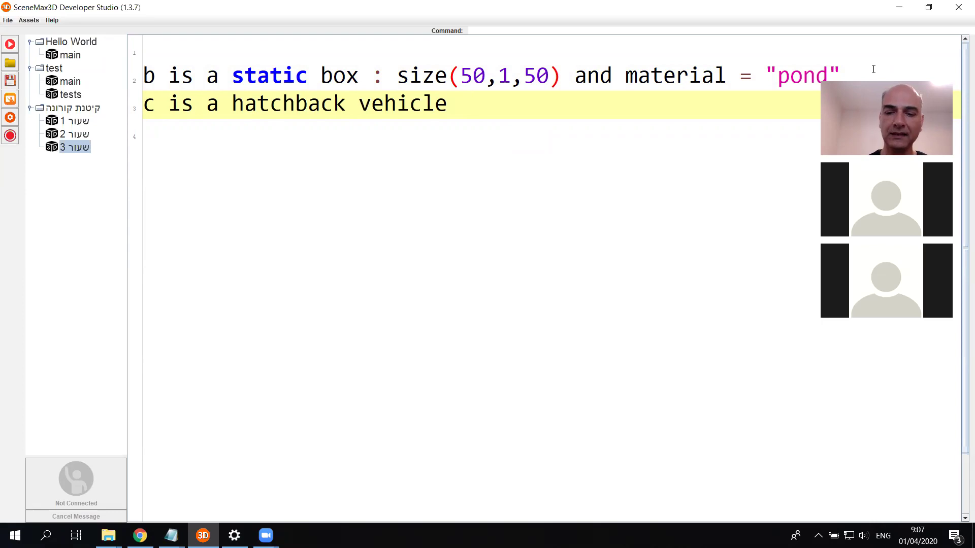
text( ()
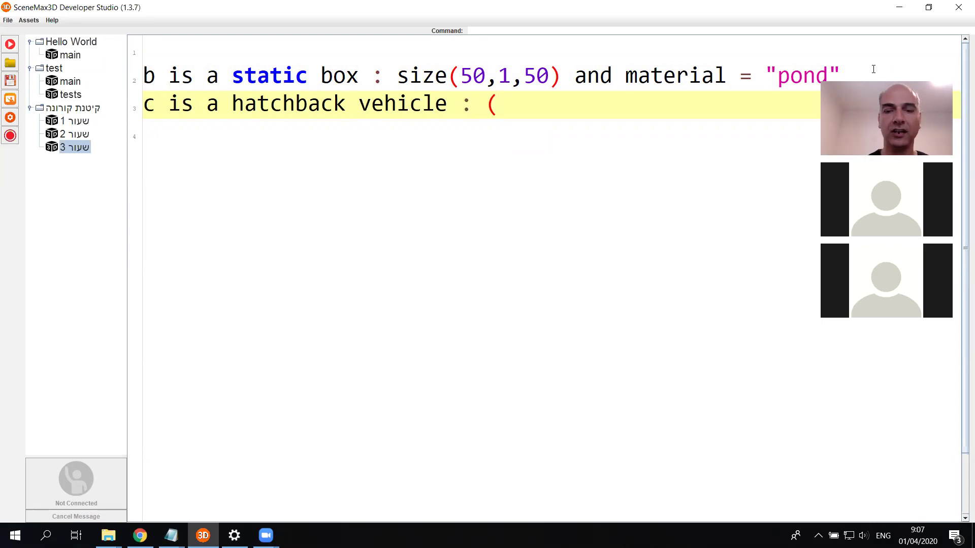
text(0,2)
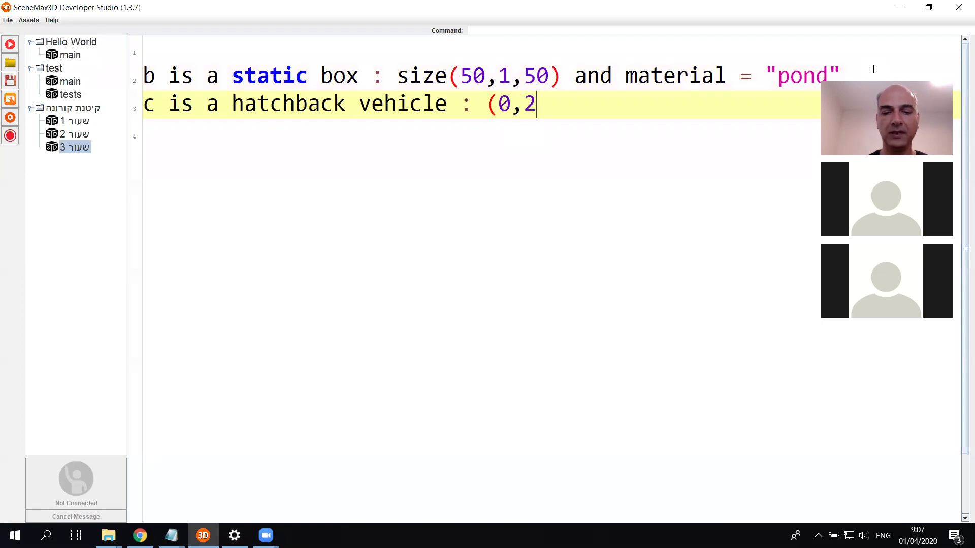
text(,0))
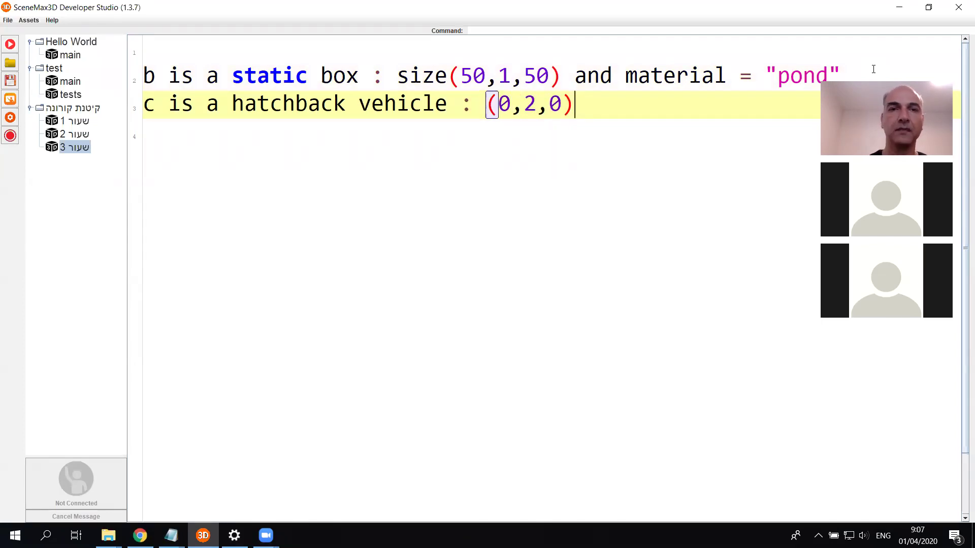
click(490, 105)
text(pos)
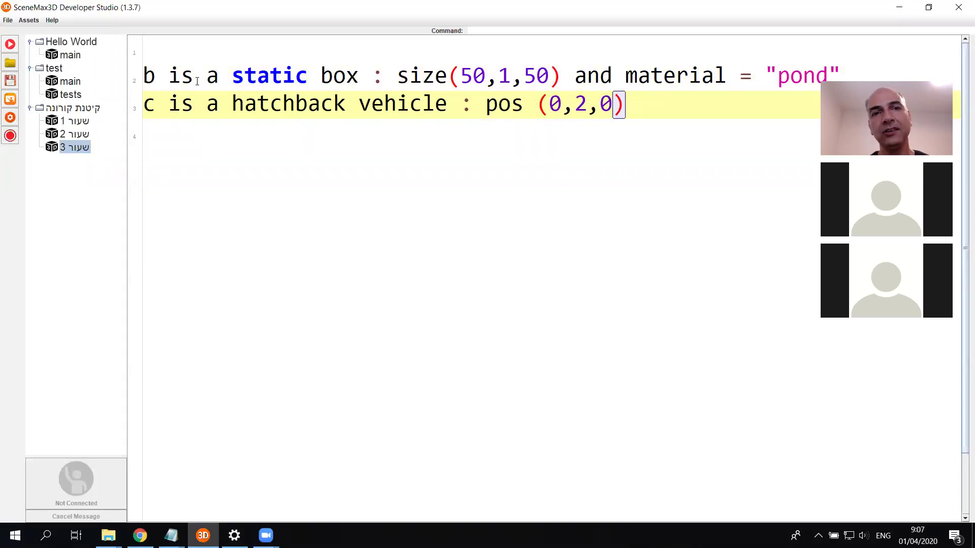
drag(197, 81, 448, 76)
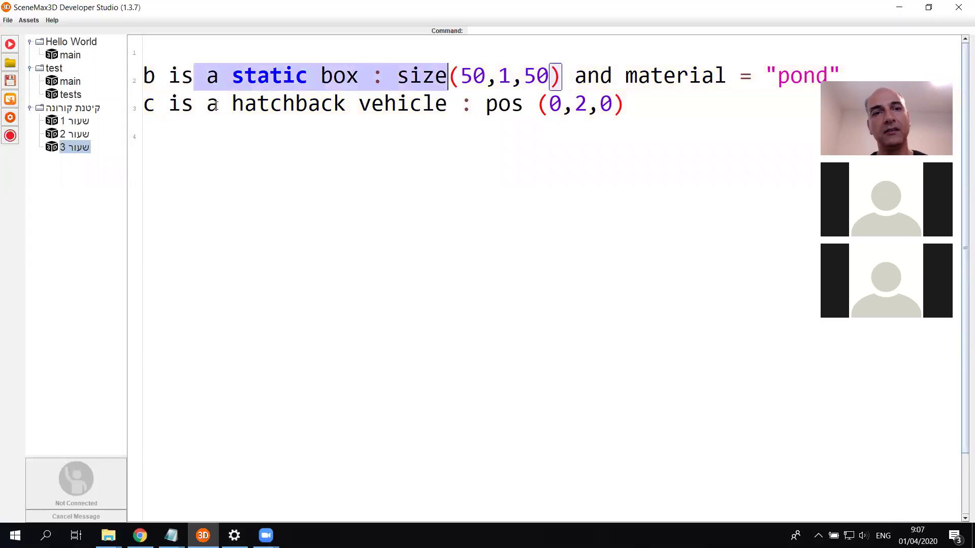
drag(195, 106, 417, 112)
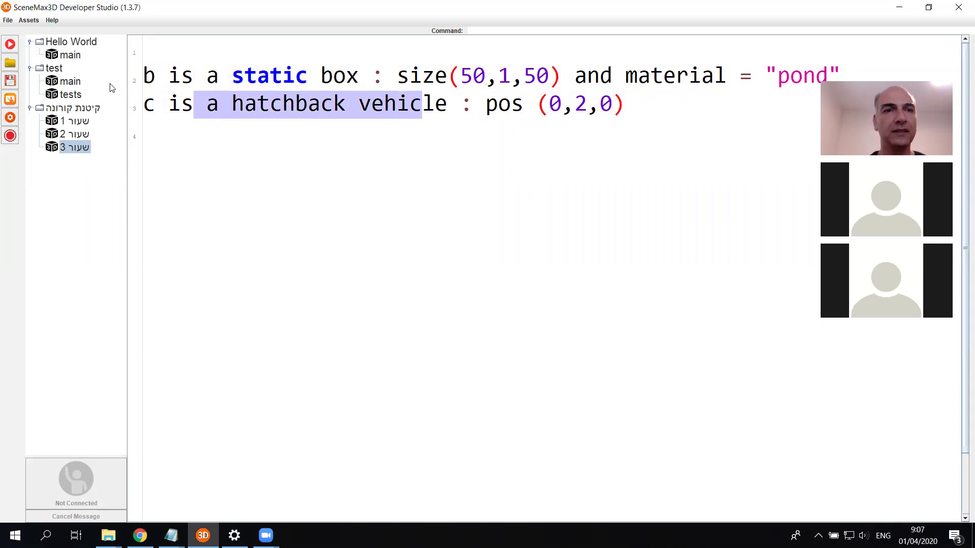
Preview the scene, then add 'camera.chase c' on a new line 4
click(10, 45)
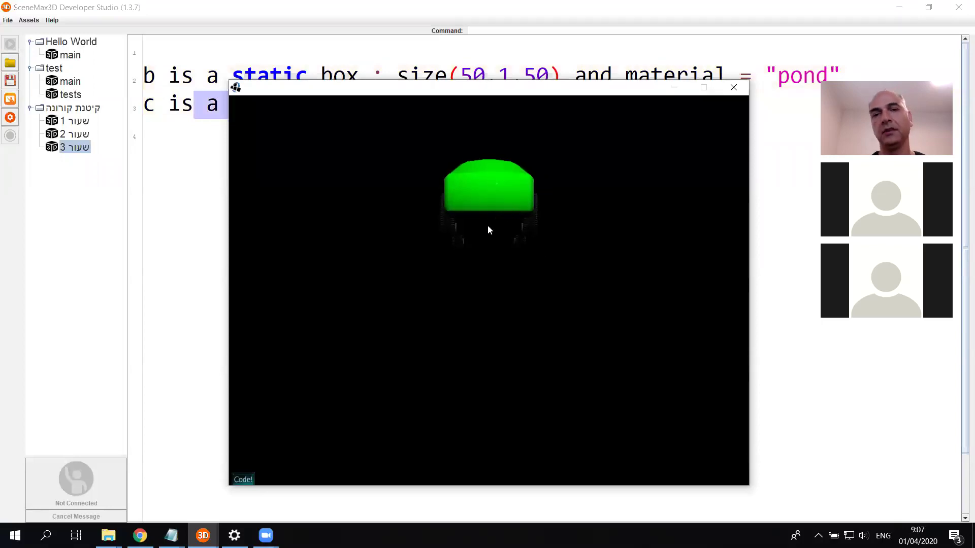
click(733, 89)
click(662, 95)
key(Return)
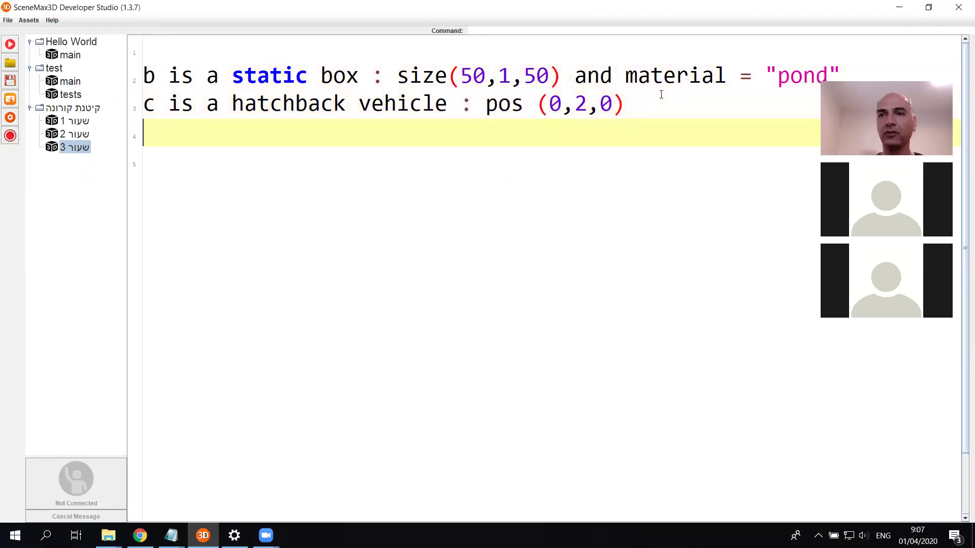
text(camera.chase )
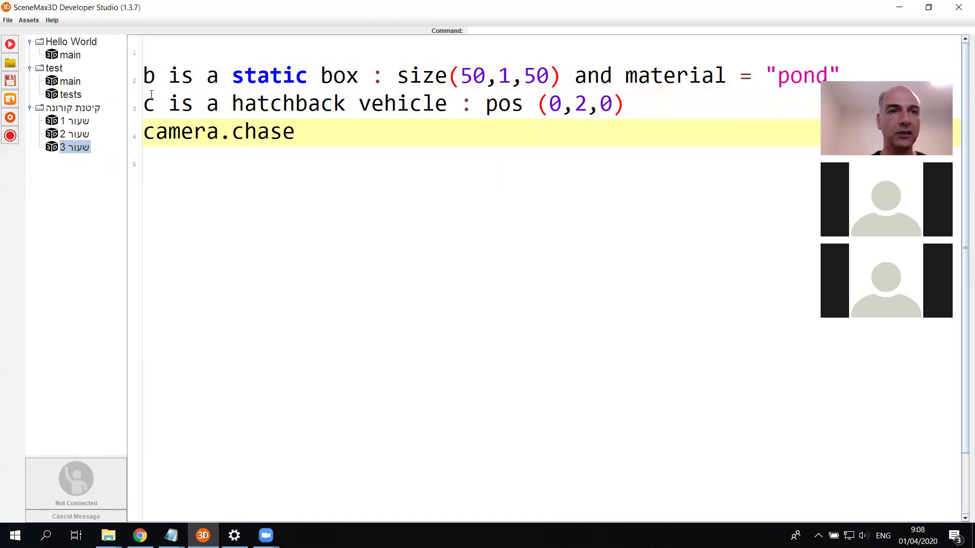
text(c)
Run the scene with the chase camera and orbit around the green car
click(10, 44)
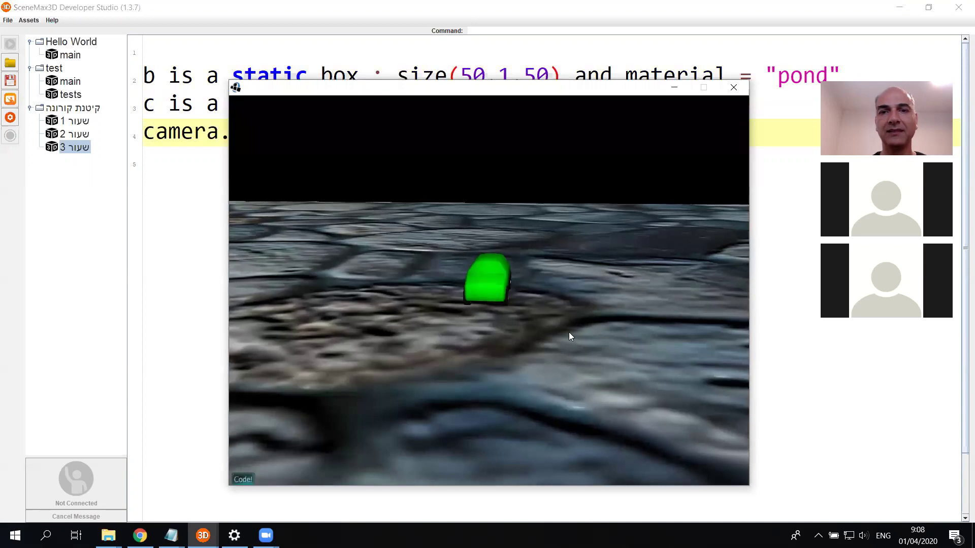
drag(569, 332, 569, 332)
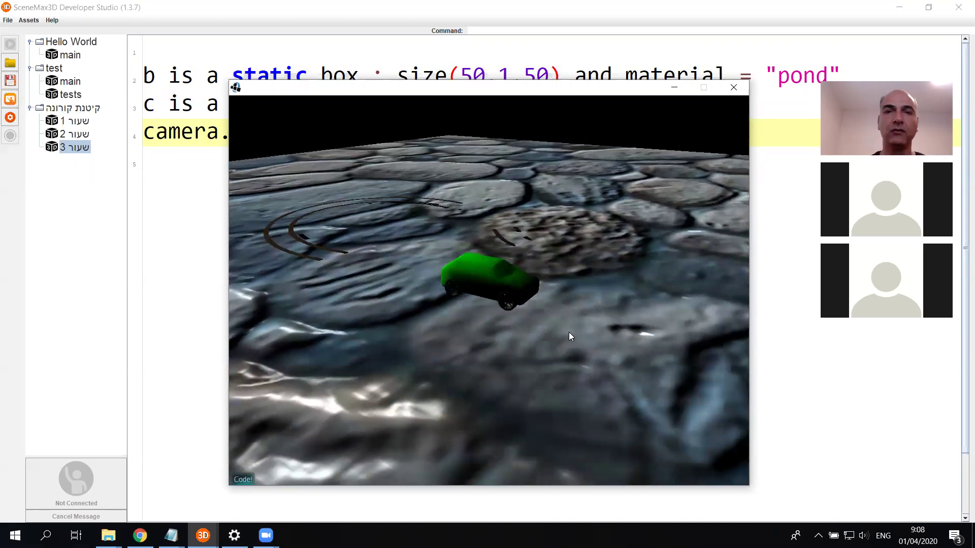
click(738, 87)
click(464, 151)
Put audio.play "walking1" on line 1 and run the scene to hear it
key(Up)
key(Up)
key(Up)
key(Up)
text(audio.pla)
text(")
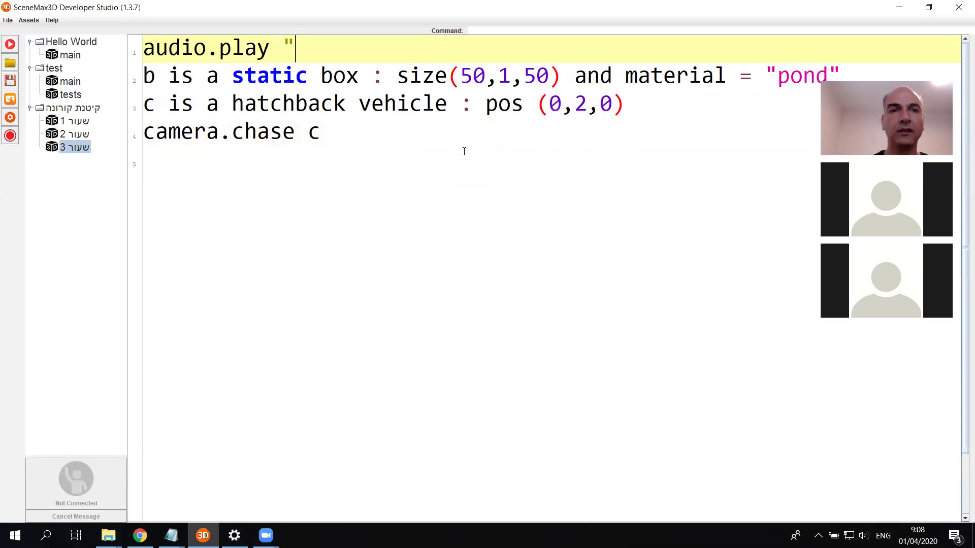
text(walking)
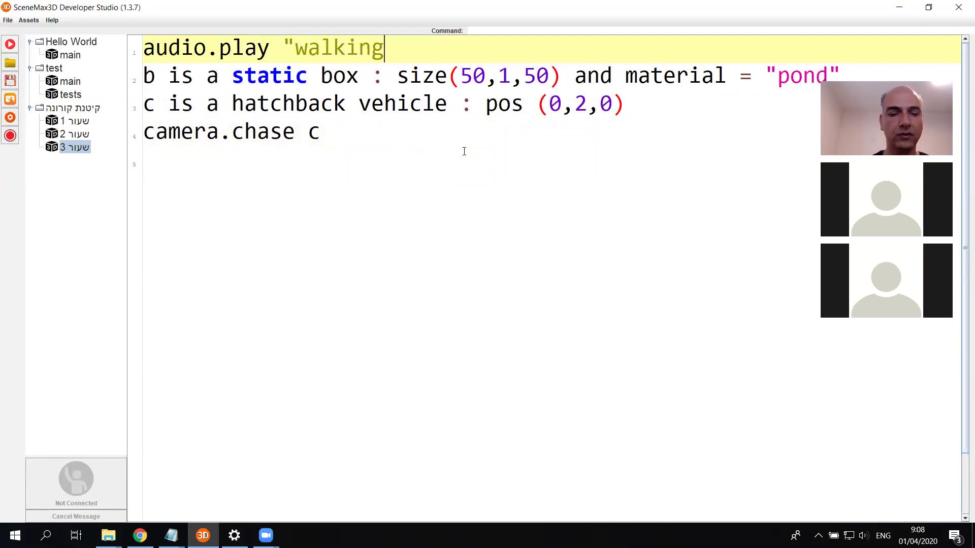
text(1")
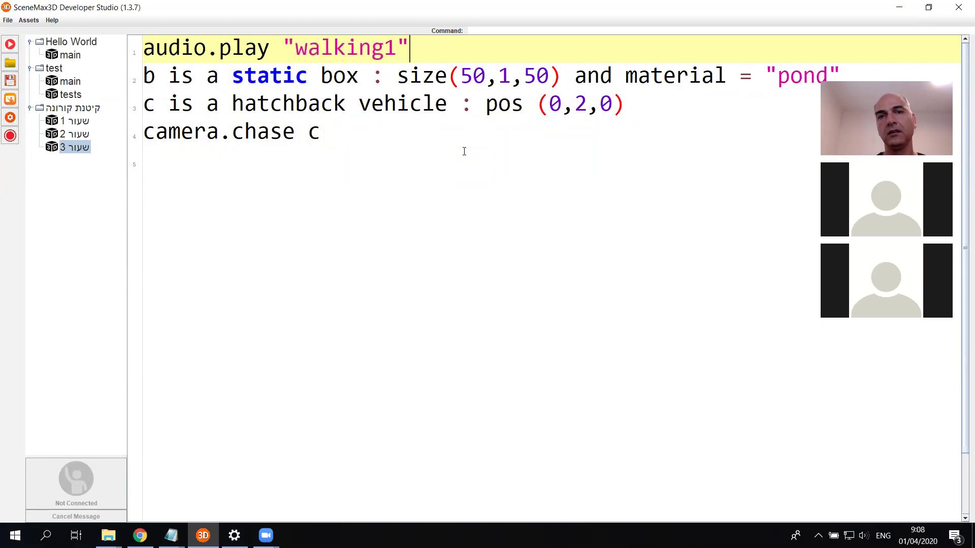
click(10, 44)
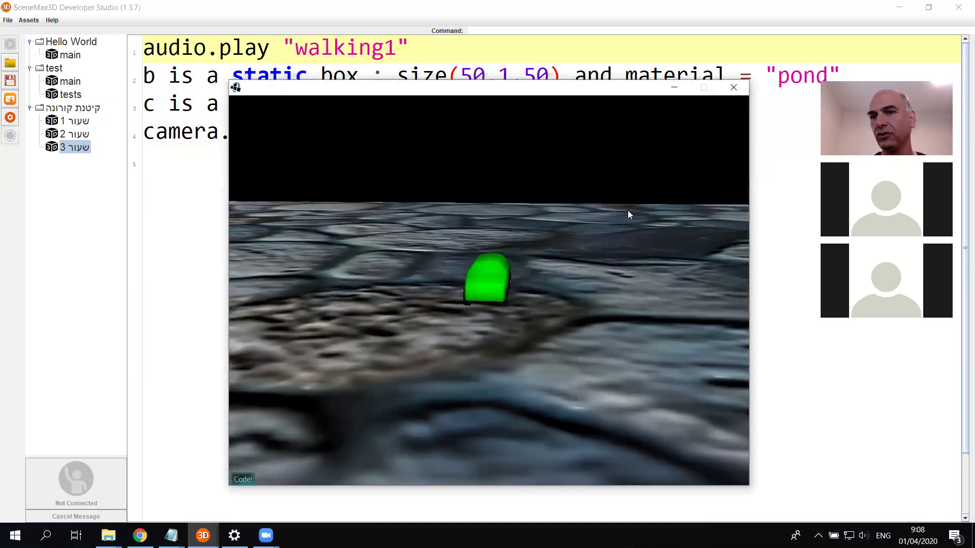
click(733, 89)
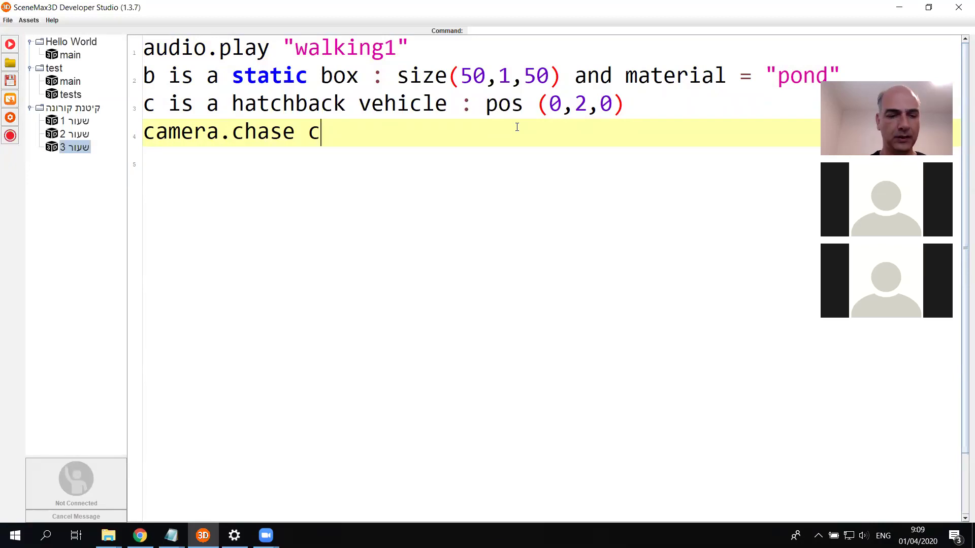
Clear the entire script, leaving a fresh empty line
key(ctrl+a)
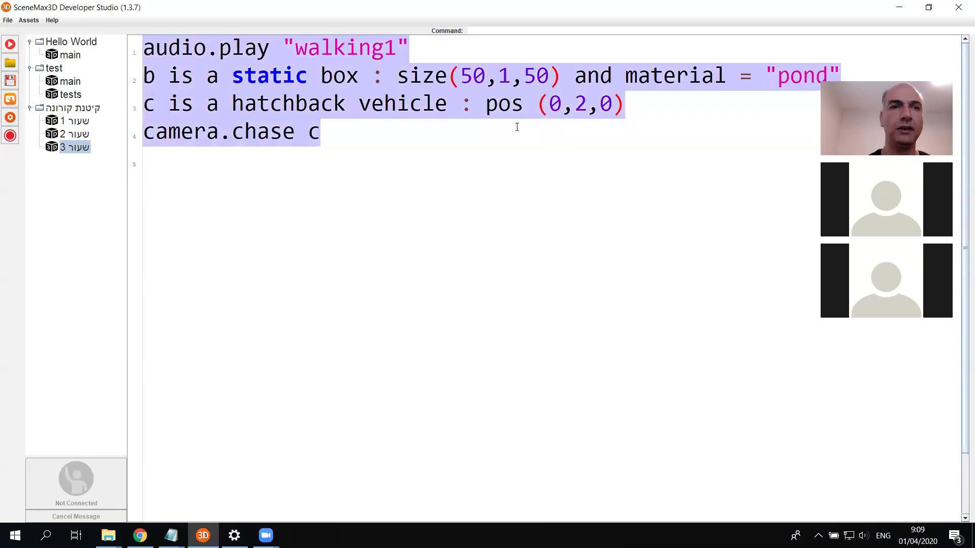
key(Delete)
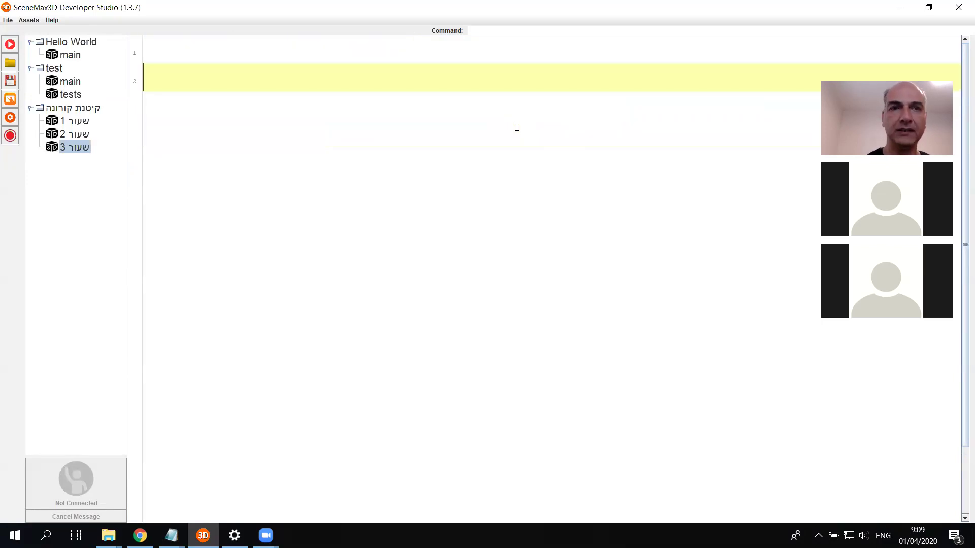
key(Return)
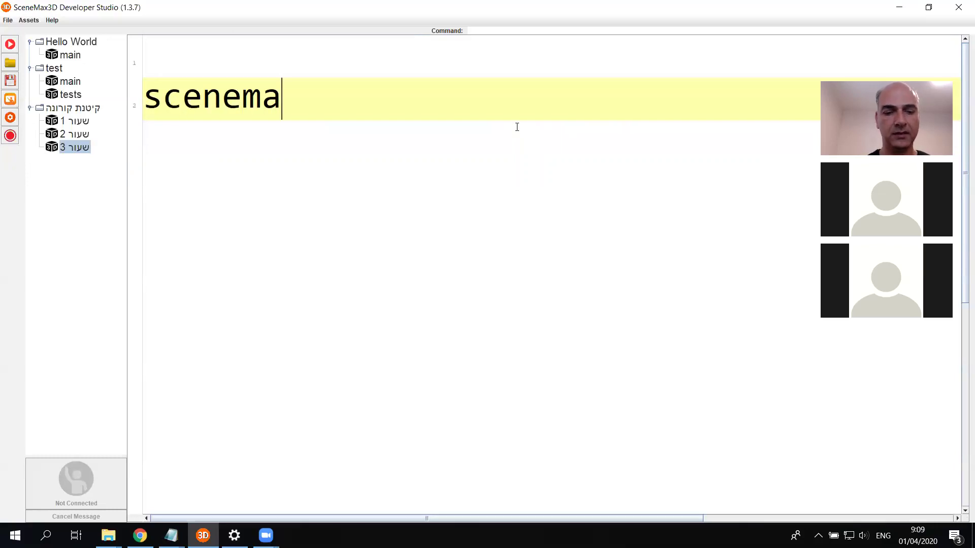
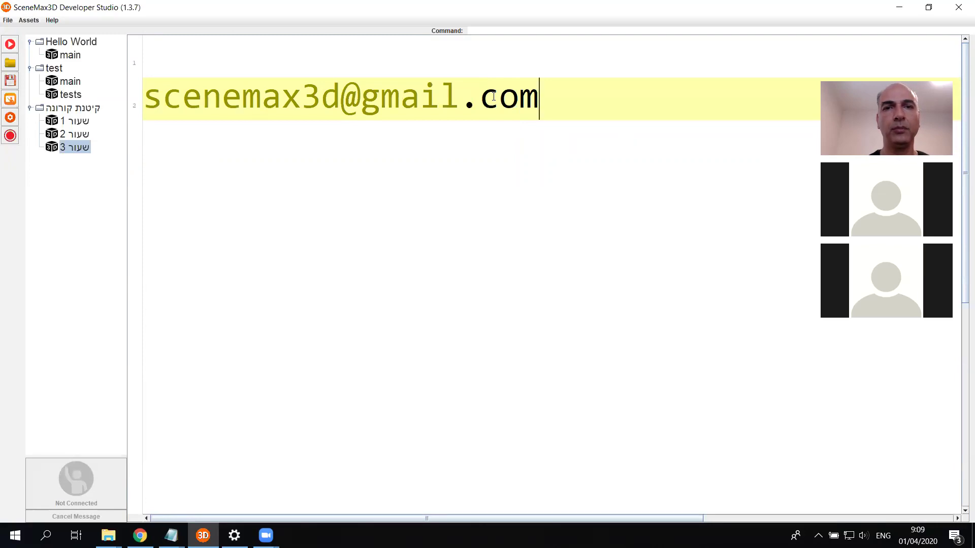
Type the contact e-mail address on line 2 and add empty lines below it
drag(547, 96, 137, 93)
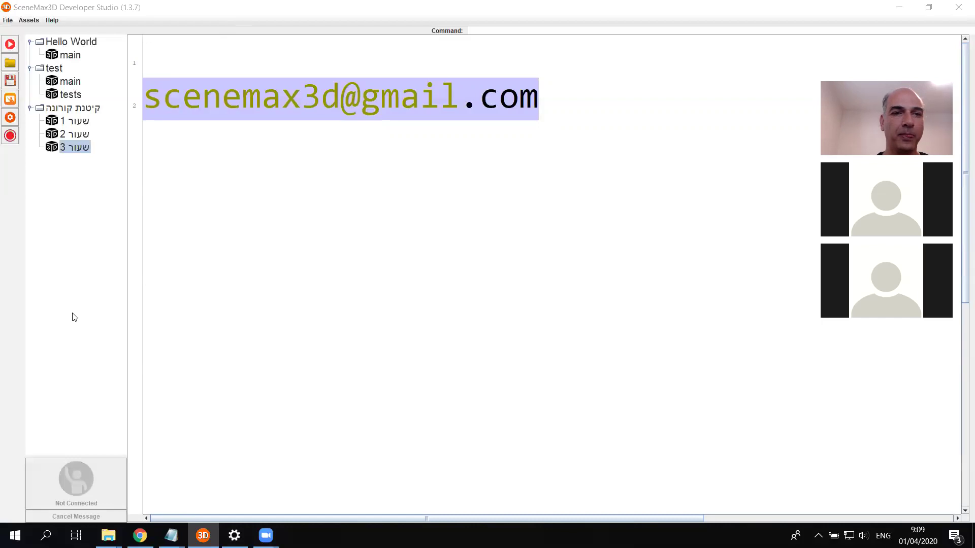
click(353, 169)
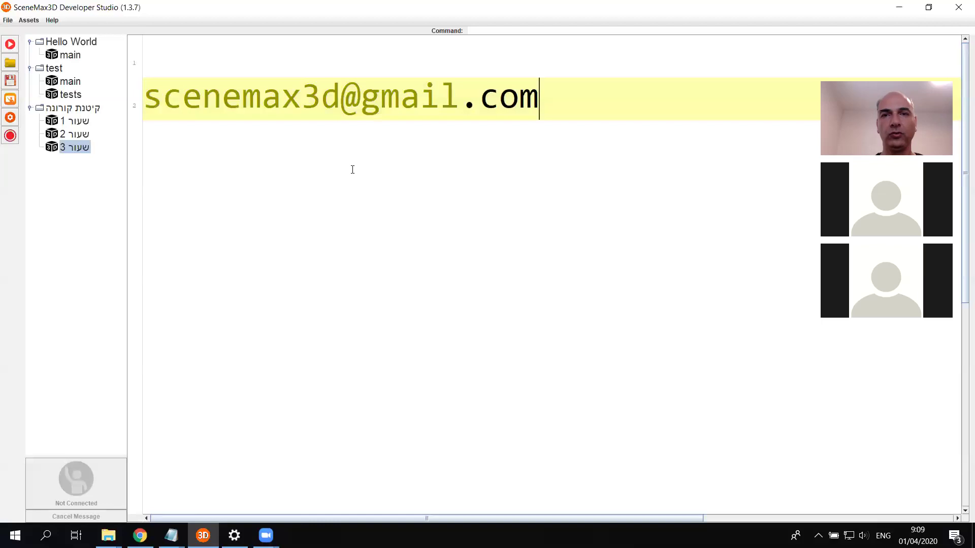
key(Return)
key(Return)
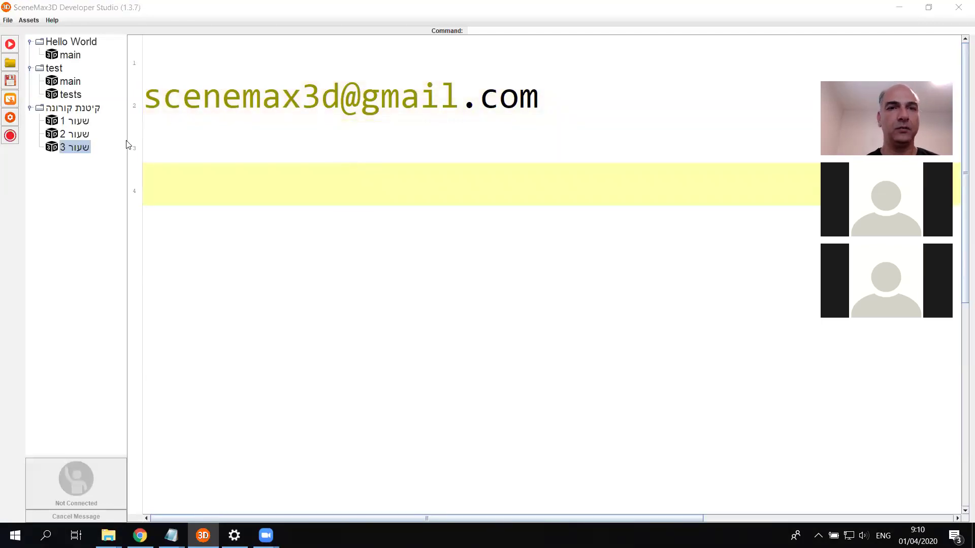
click(273, 132)
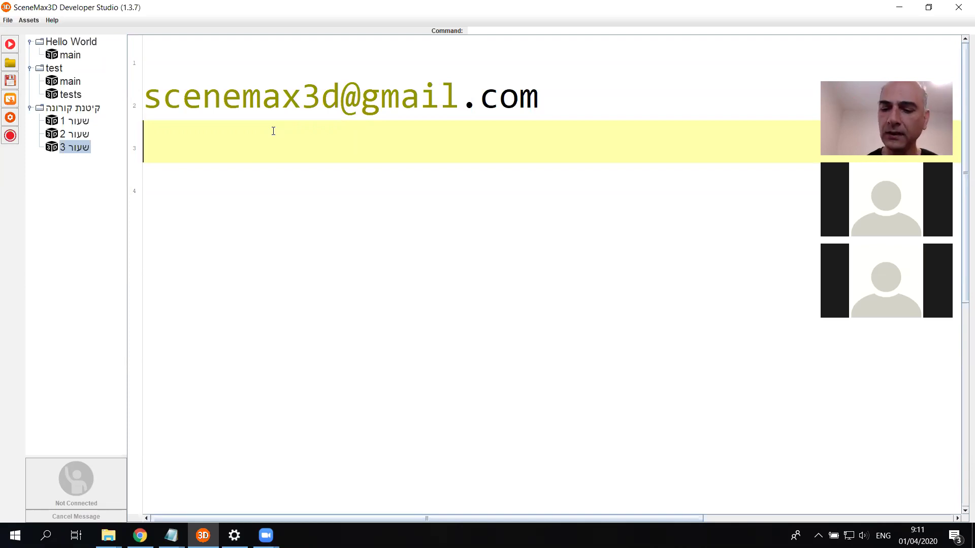
Delete the e-mail lines so the script is blank, leaving a new empty line
key(shift+Up)
key(shift+Up)
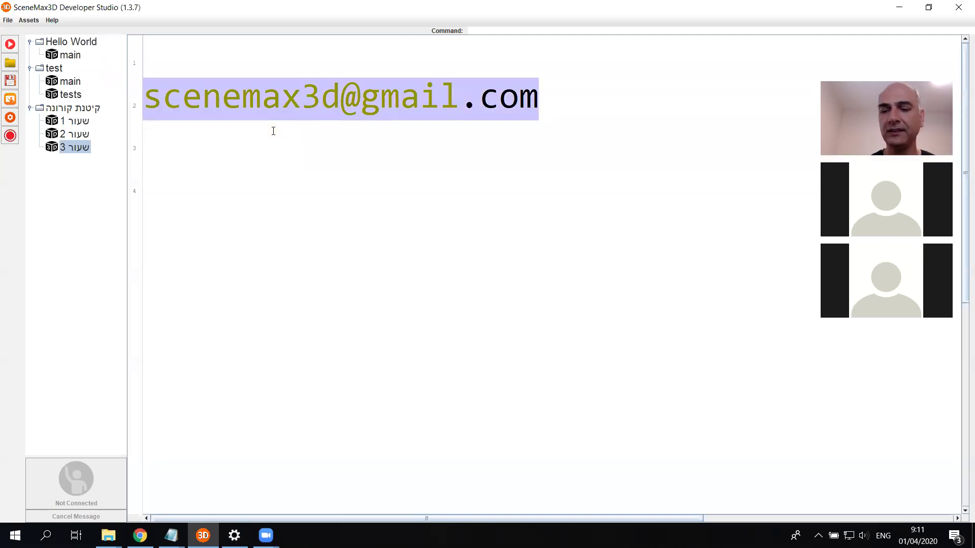
key(Delete)
key(Return)
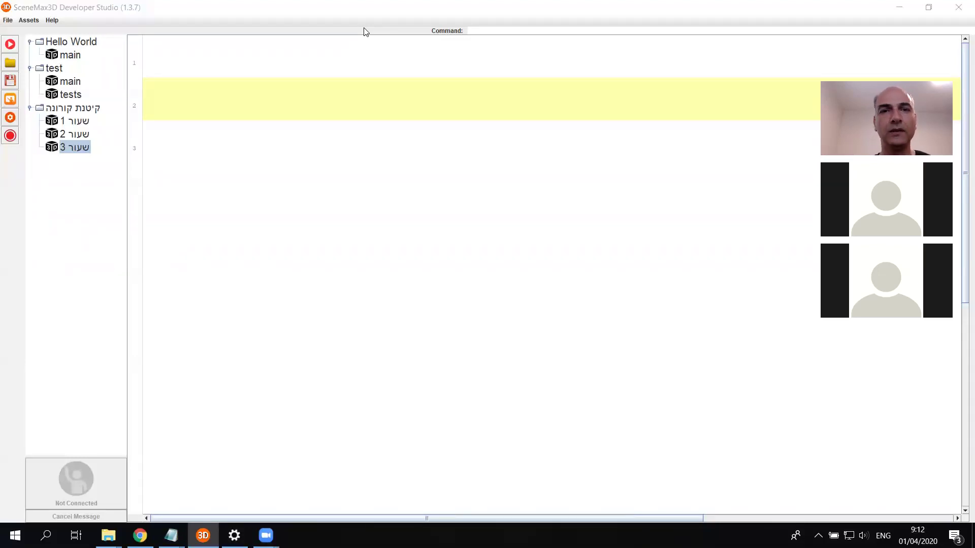
click(252, 104)
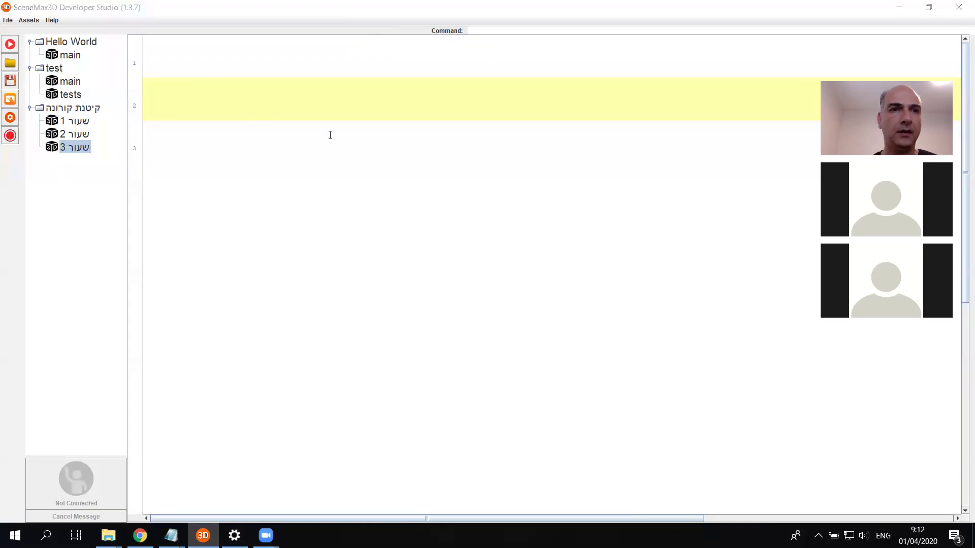
click(315, 107)
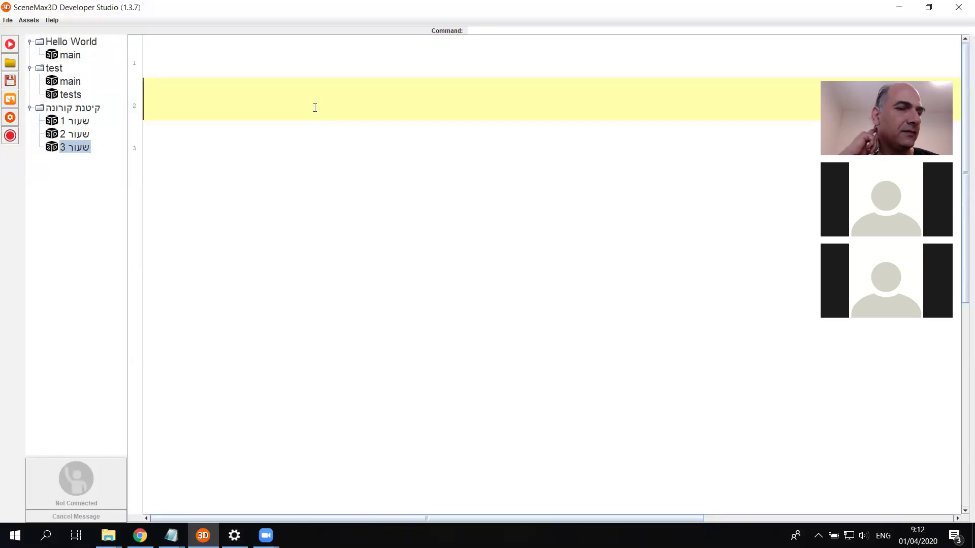
Write 'b is a box' on line 2 and run it to preview the blue box
text(bi)
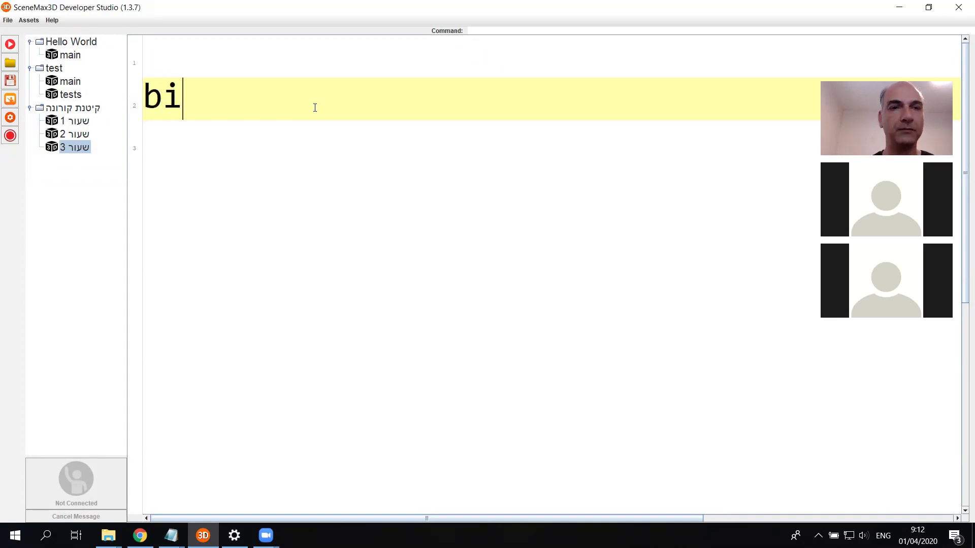
key(BackSpace)
text(is a box)
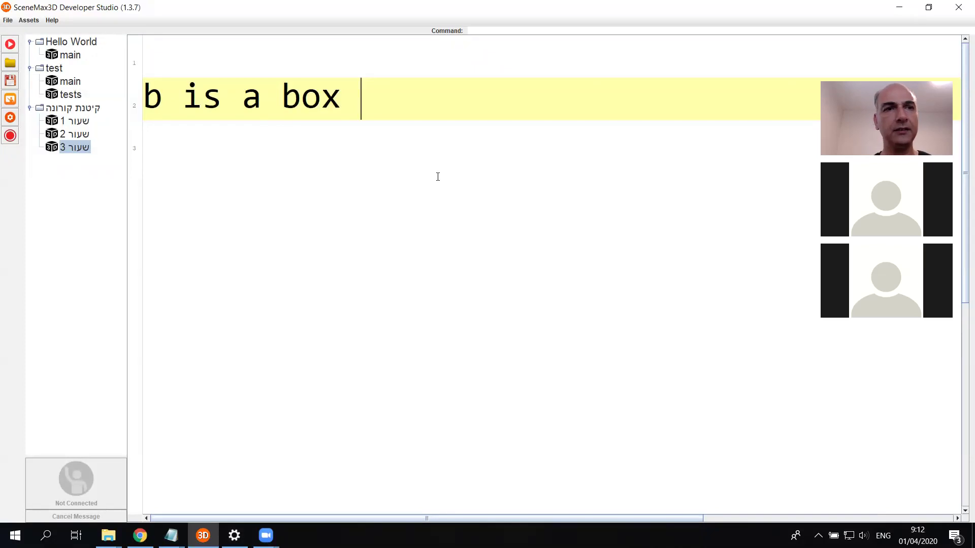
key(F5)
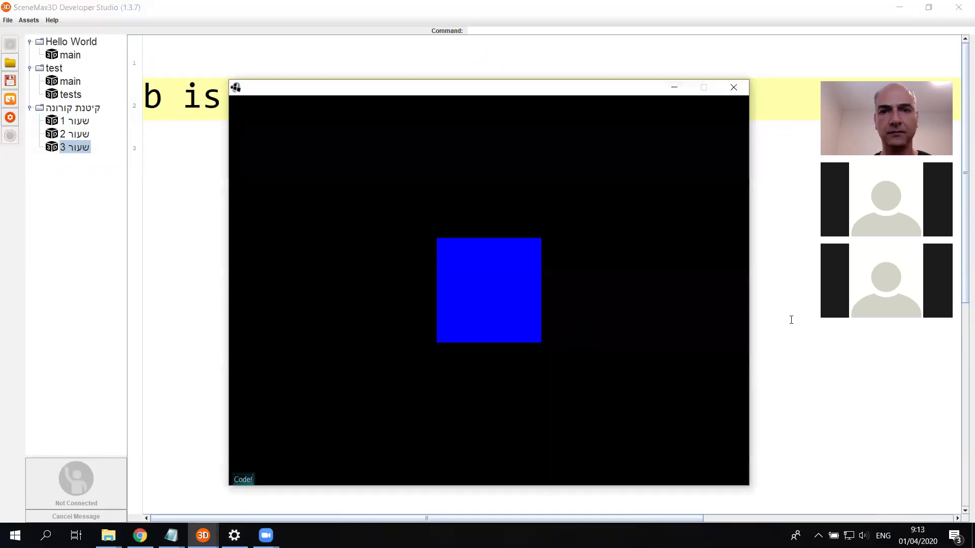
click(734, 87)
click(402, 137)
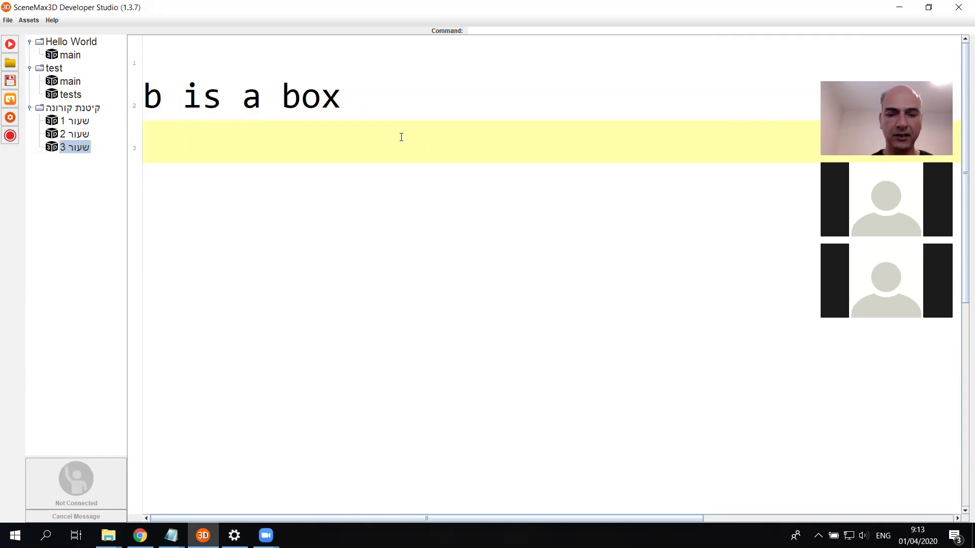
Add 'b.show axis x y z' on line 3 and run it to see the axis arrows
text(b.sh)
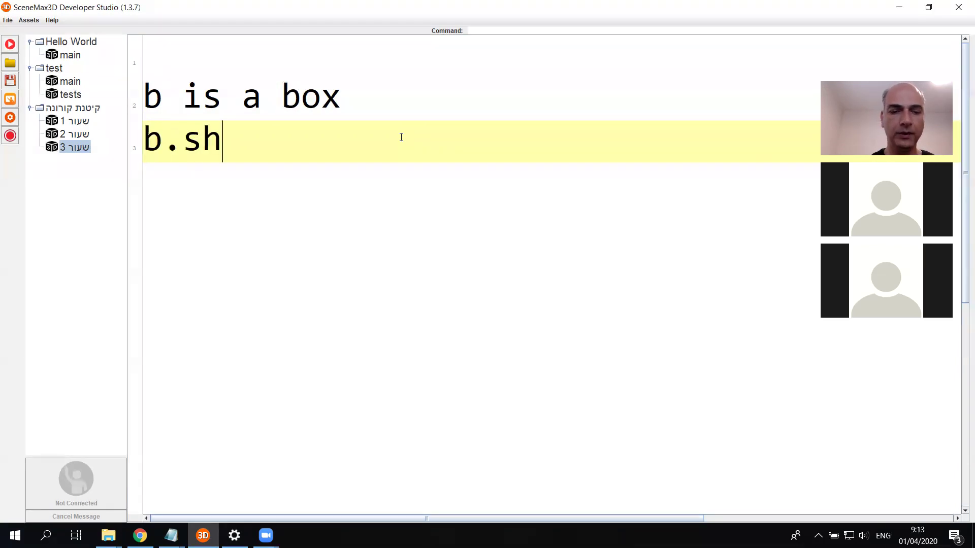
text(ow axis )
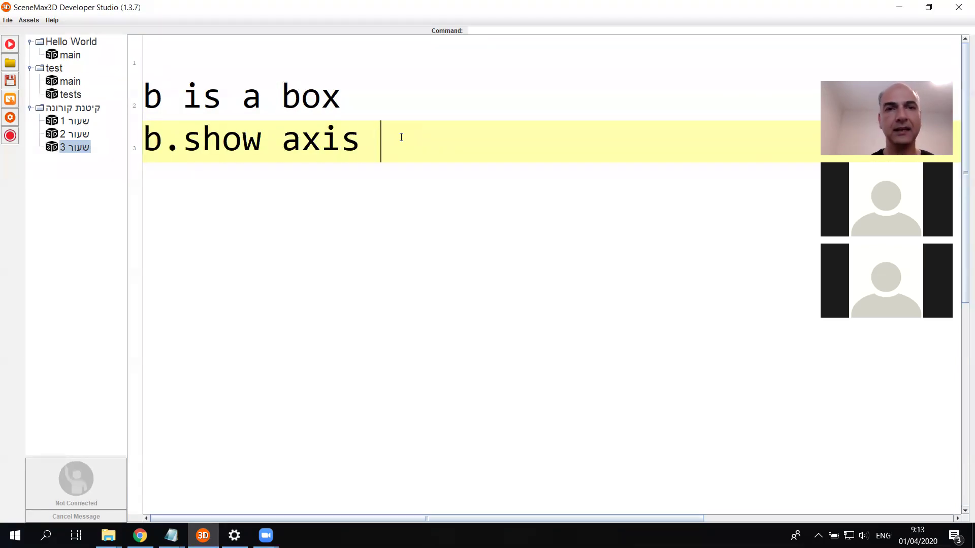
text(x y z)
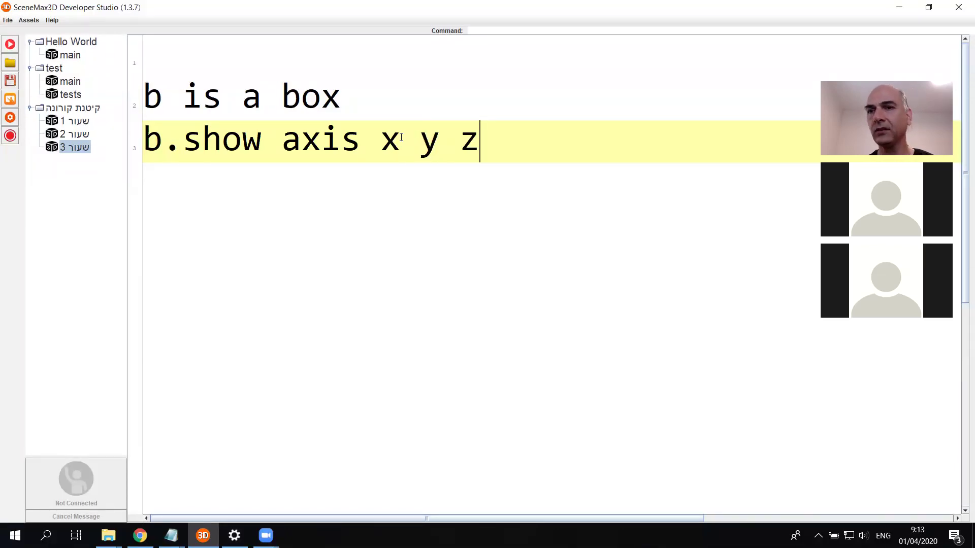
click(9, 44)
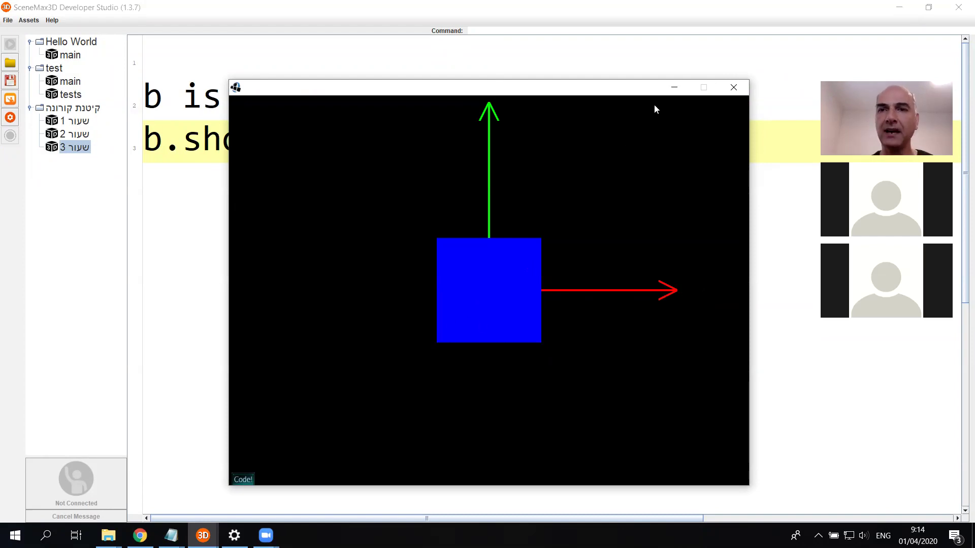
click(733, 89)
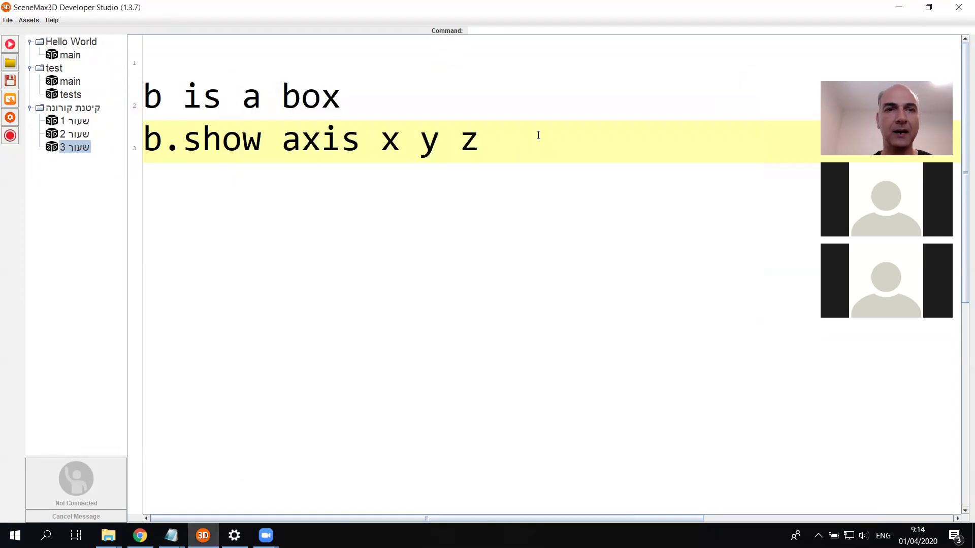
key(Return)
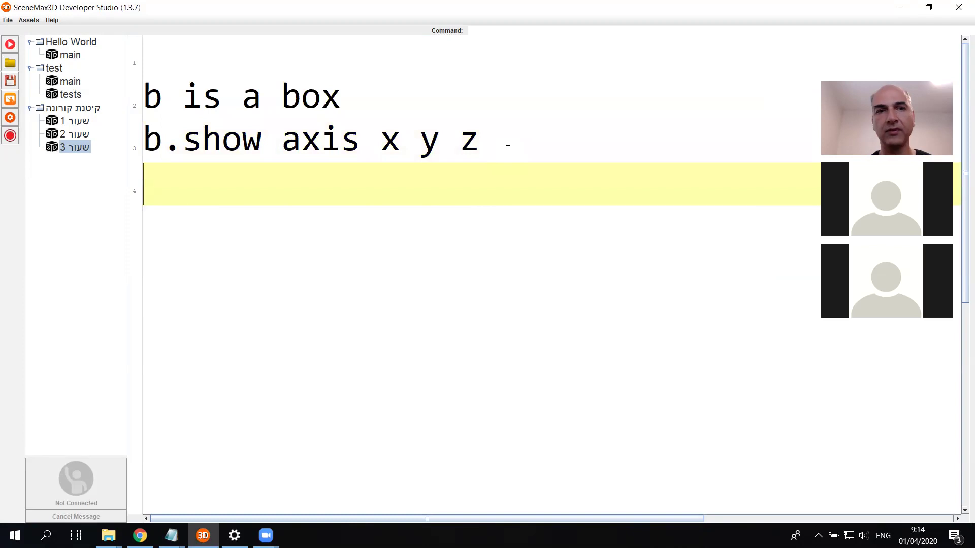
Add 'camera.chase b' on line 4 and run it, looking around the box and its axes
text(camera.chase b)
click(9, 44)
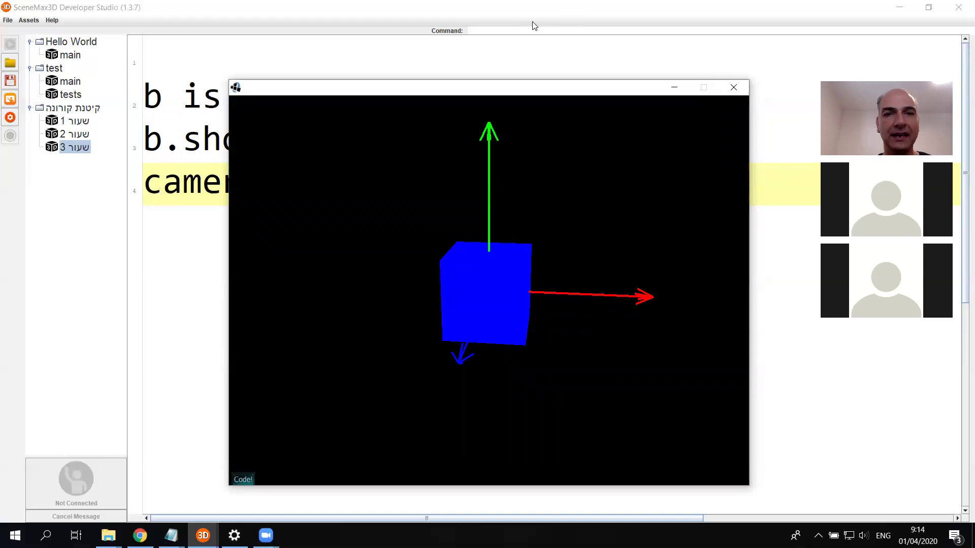
click(454, 301)
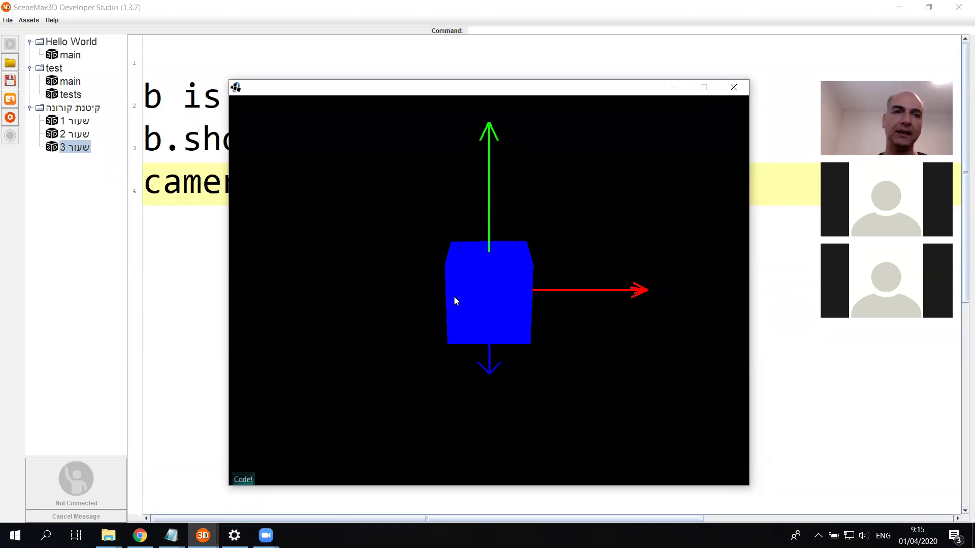
click(736, 88)
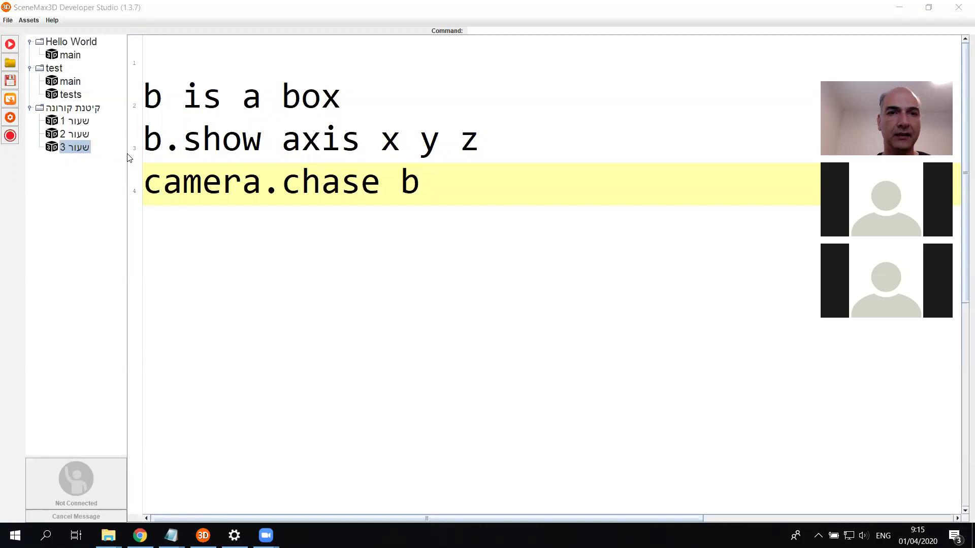
Replace line 4 with 'b.move left 4 in 10 seconds' and preview the box sliding
drag(420, 182, 152, 184)
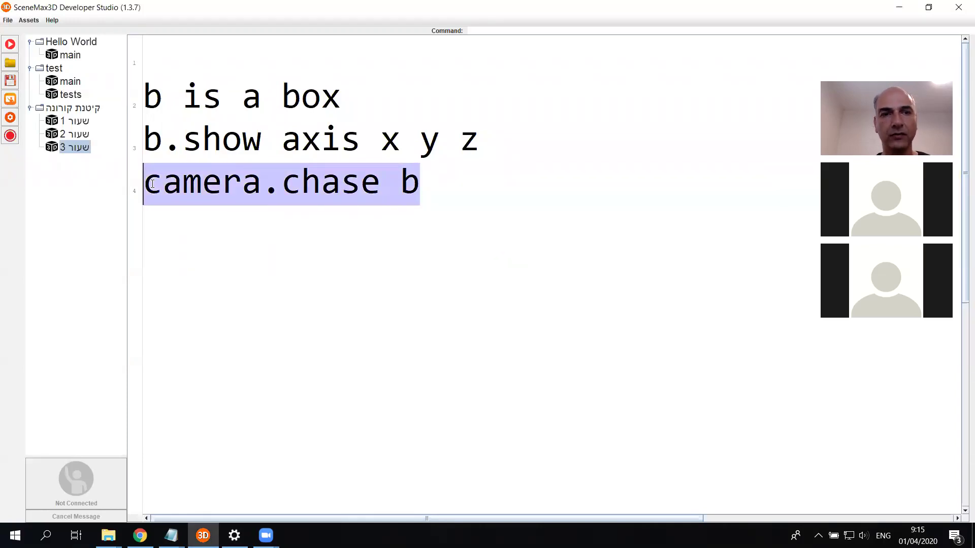
key(Delete)
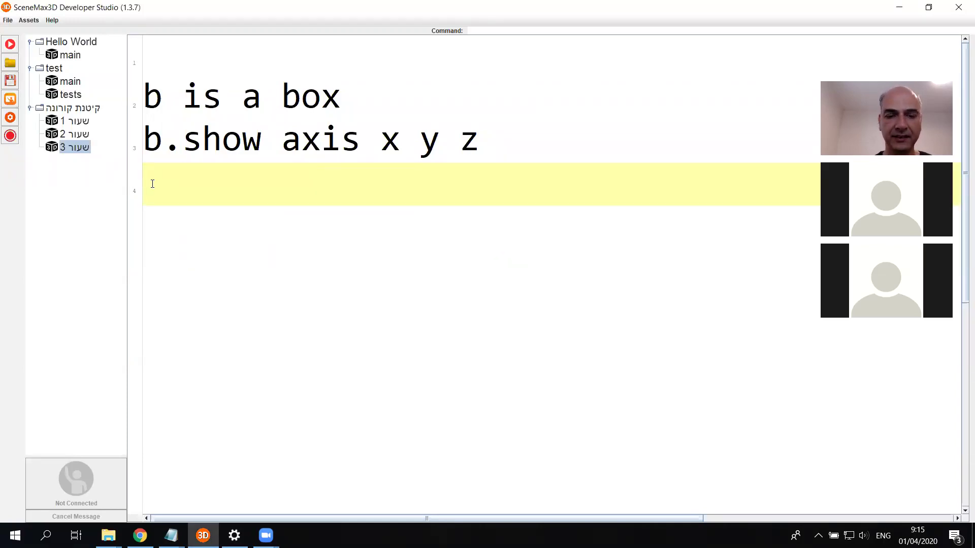
text(b.)
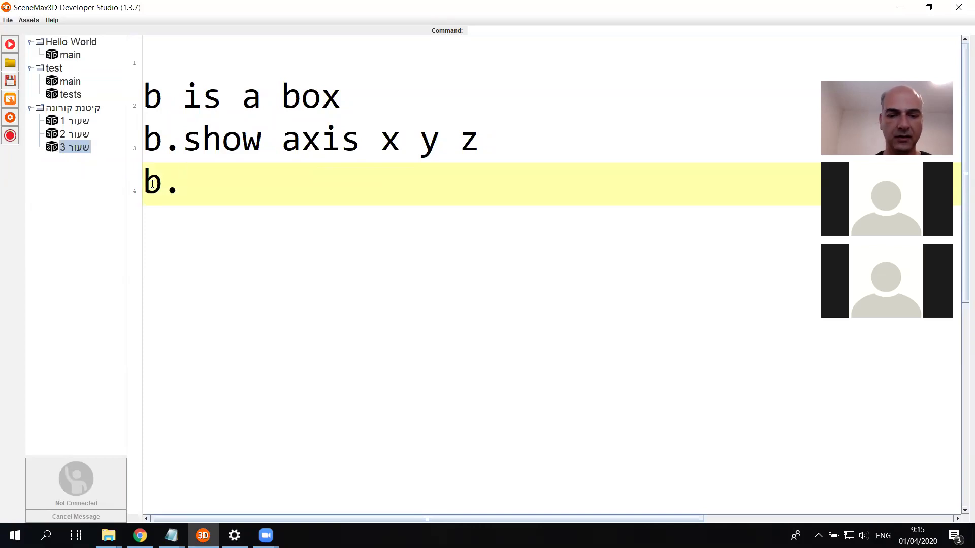
text(move left 4 in )
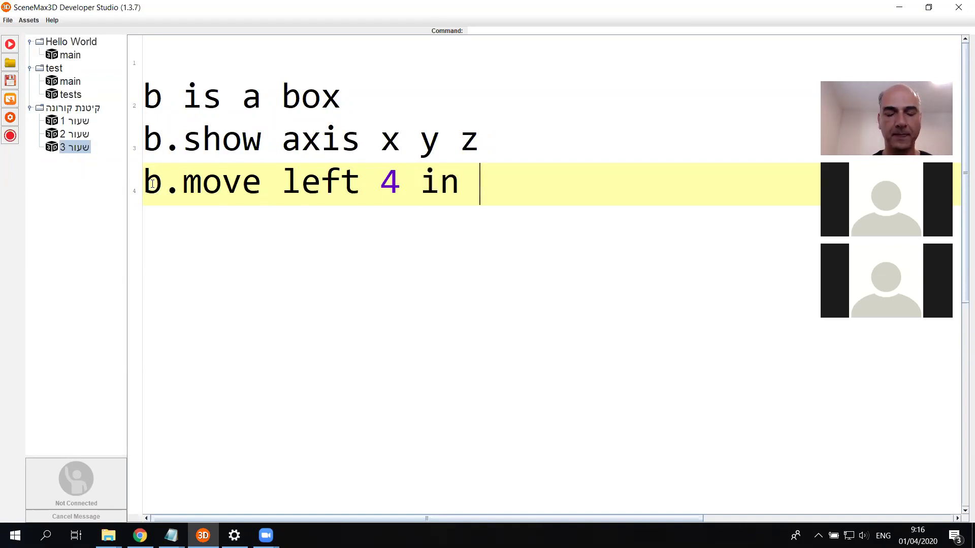
text(10 seconds)
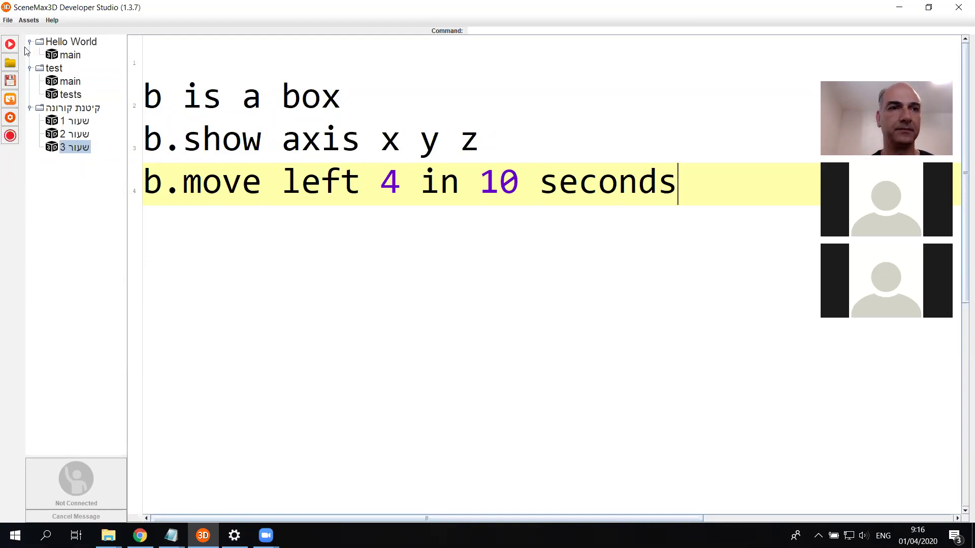
click(9, 46)
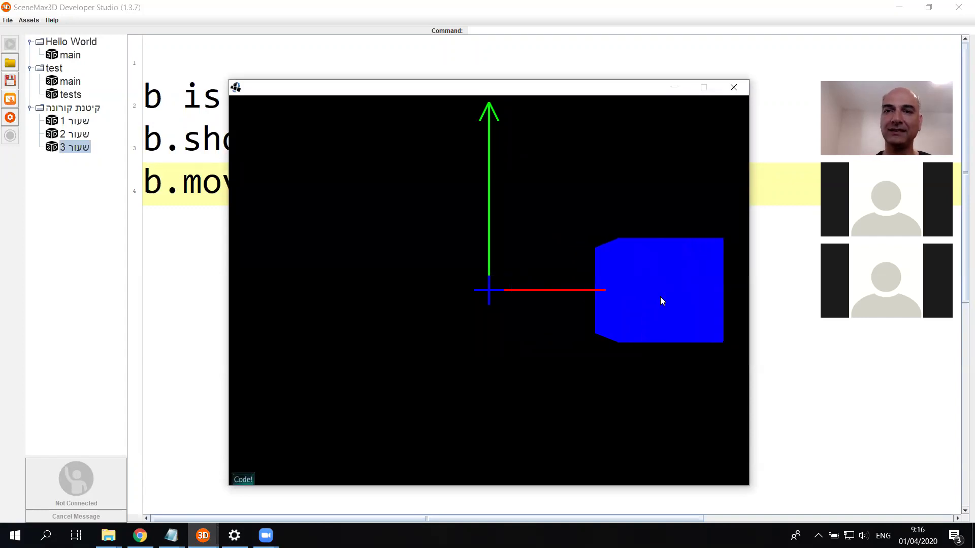
click(734, 88)
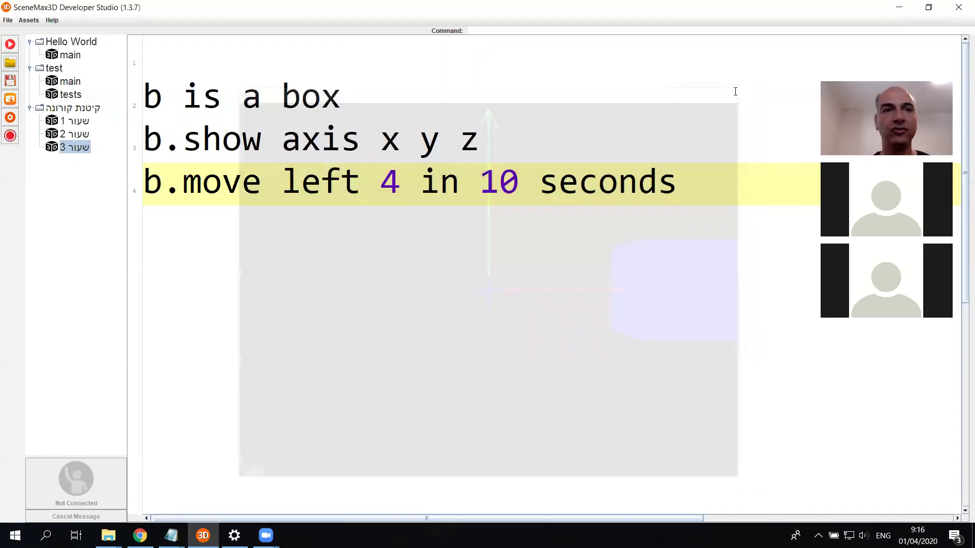
Change line 2 to 'b is a sinbad' and preview the Sinbad model moving sideways
double_click(296, 98)
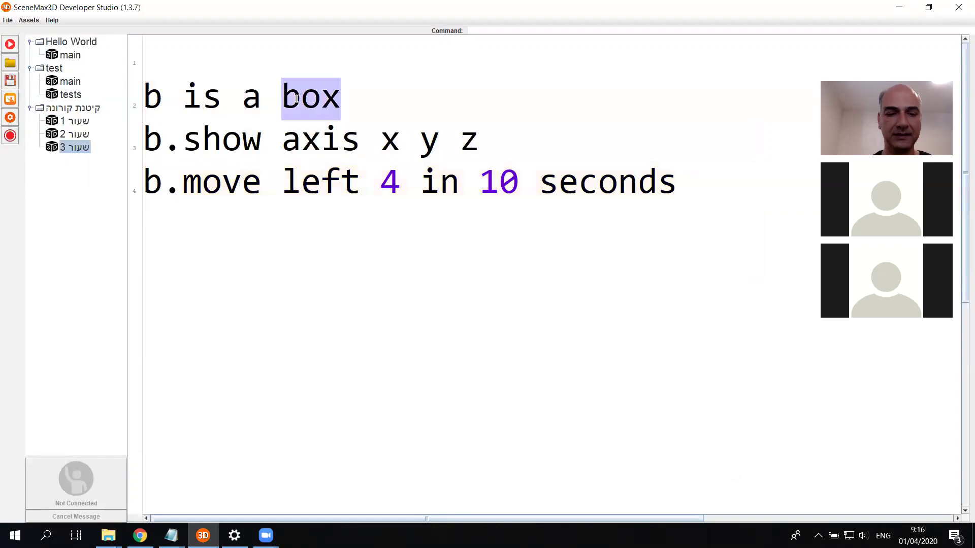
text(sinbad)
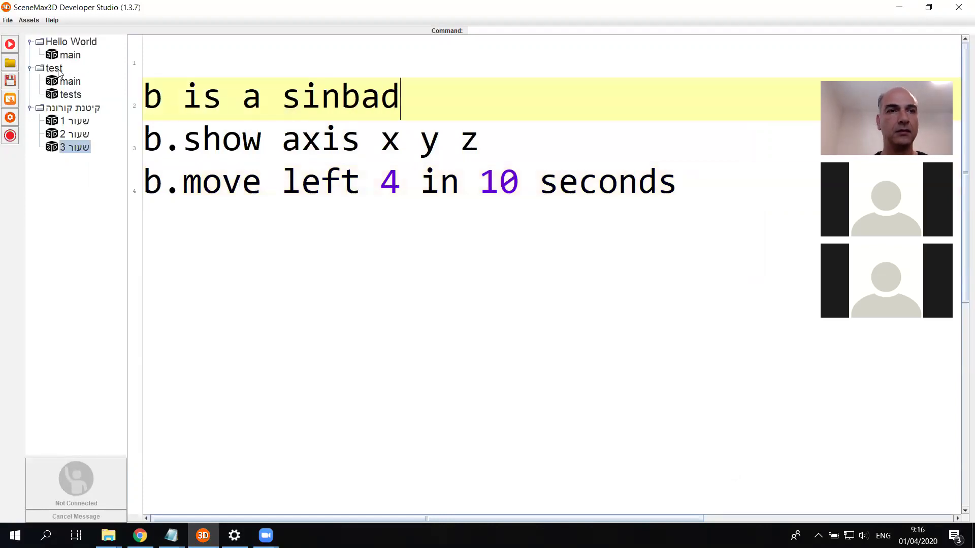
click(10, 45)
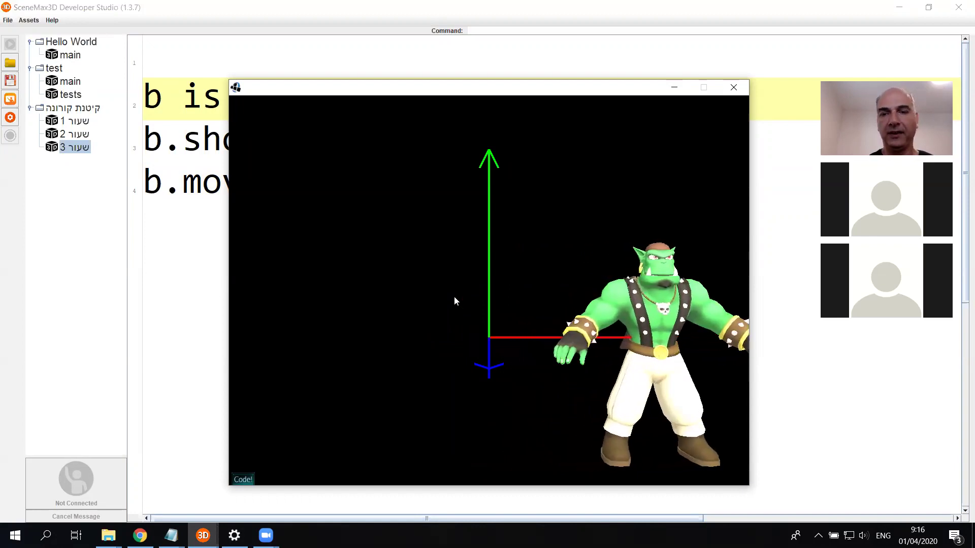
click(734, 87)
double_click(341, 187)
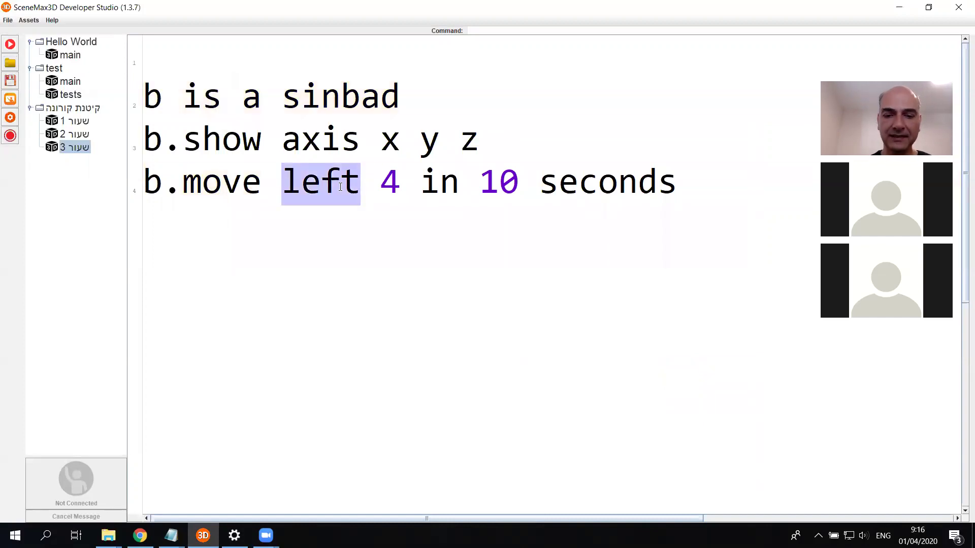
Change the direction to 'up' and preview Sinbad rising, then replace 'move' with 'turn left'
text(up)
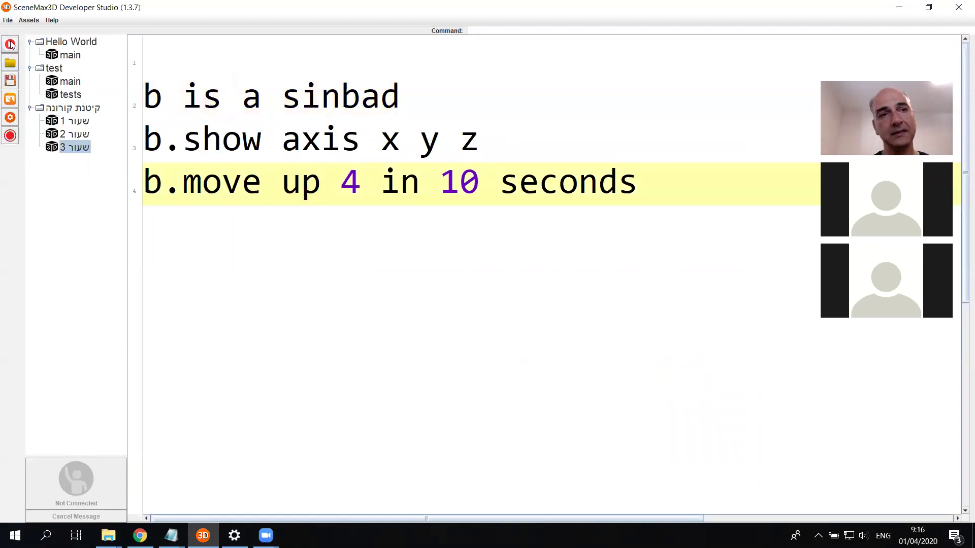
click(11, 44)
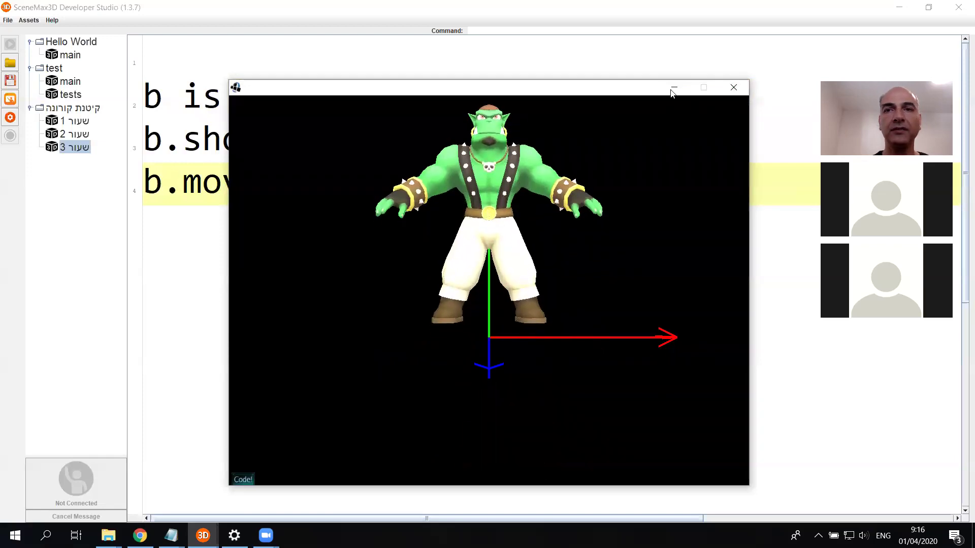
click(734, 87)
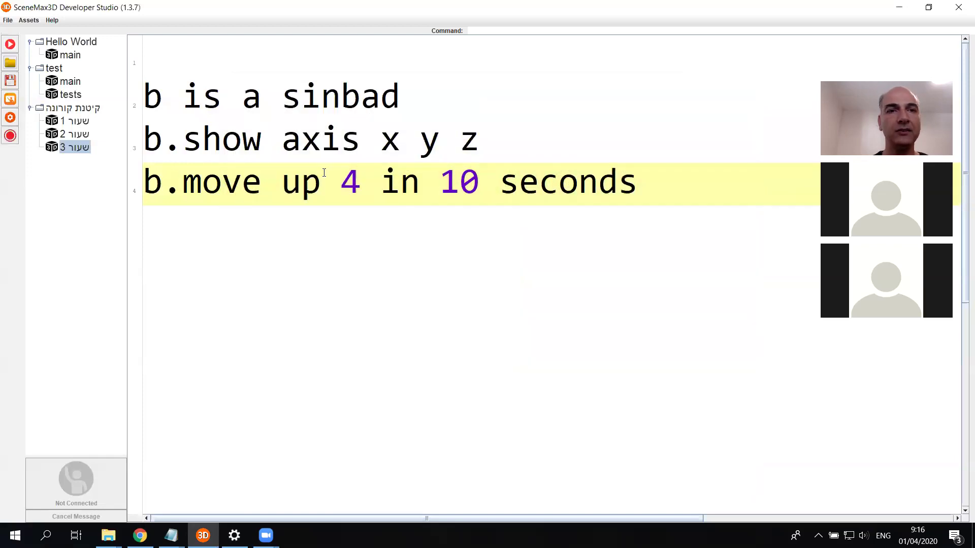
double_click(228, 186)
text(turn left)
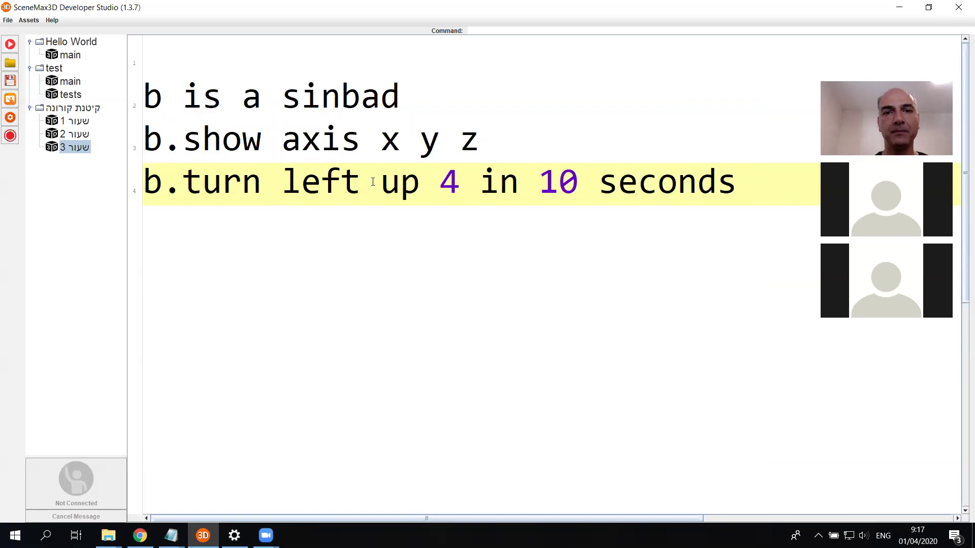
Edit line 4 to 'b.turn left 360 in 10 seconds' and preview Sinbad's full spin
double_click(391, 184)
key(BackSpace)
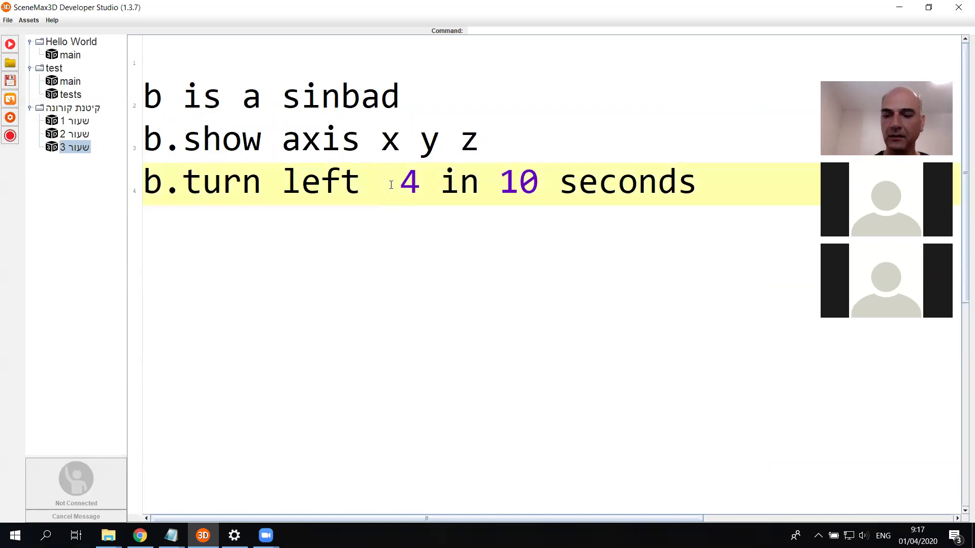
key(shift+Right)
key(shift+Right)
text(360)
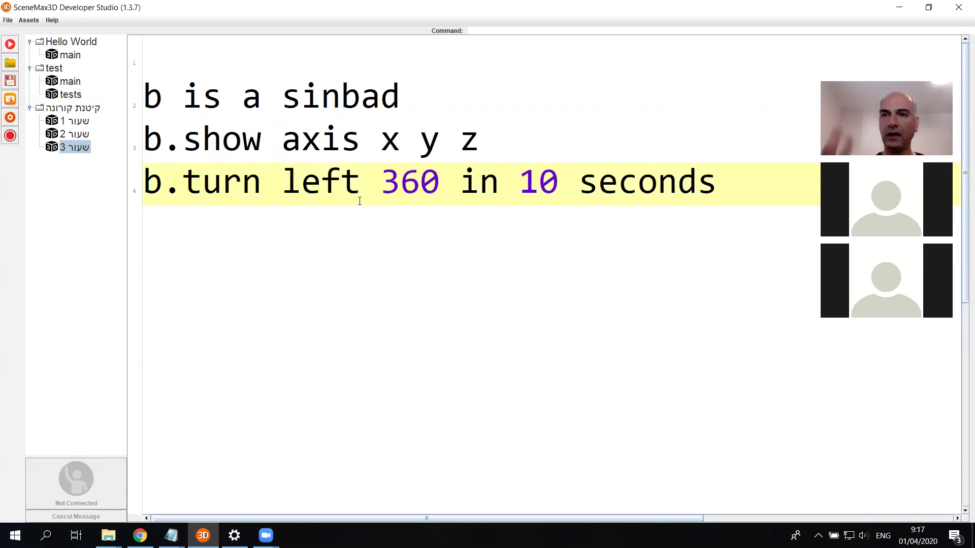
click(16, 46)
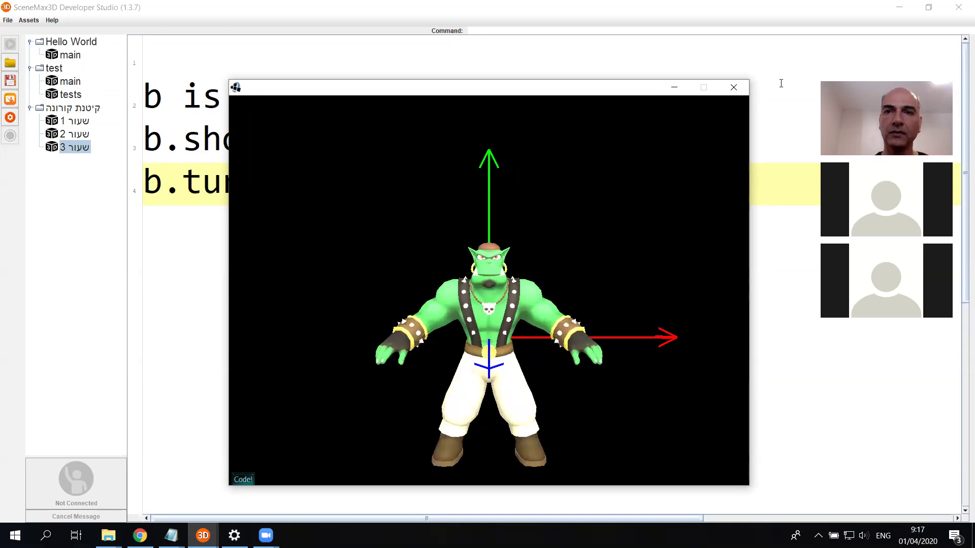
click(734, 89)
Change line 4 to 'b.turn forward 360 in 10 seconds' and preview Sinbad flipping
double_click(339, 180)
text(forwa)
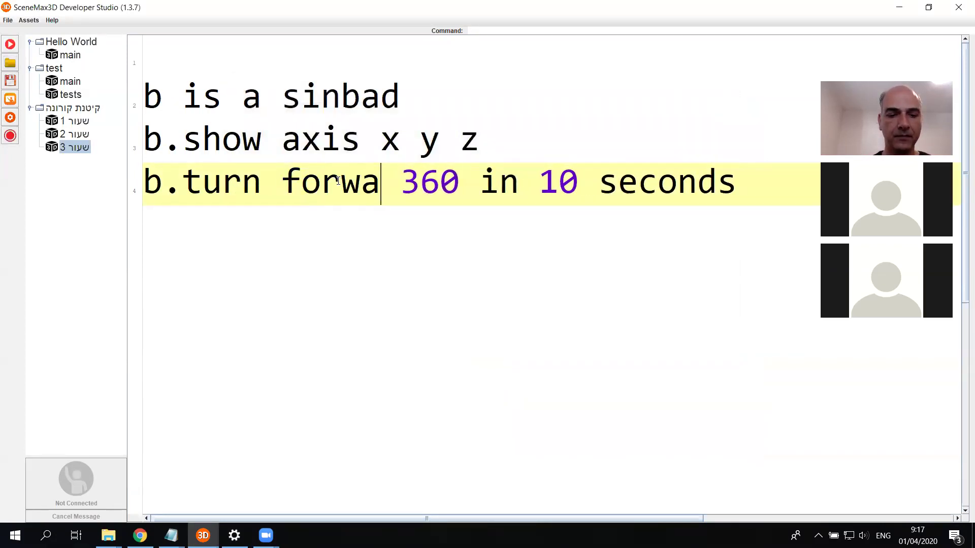
text(rd)
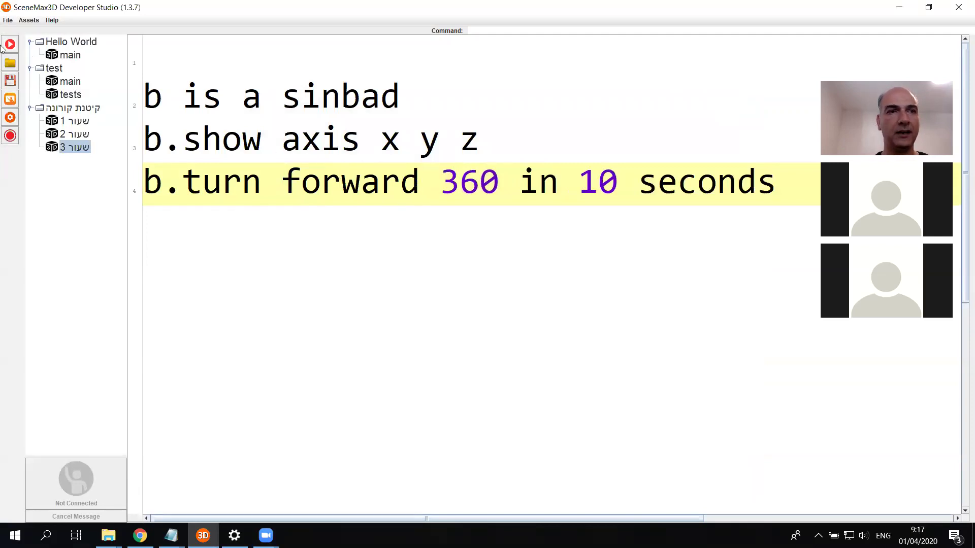
click(10, 44)
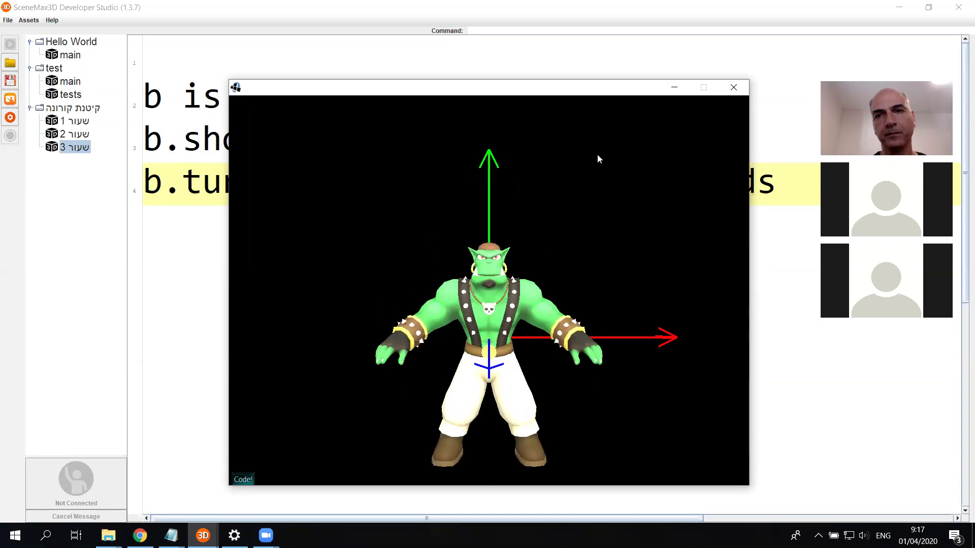
click(733, 88)
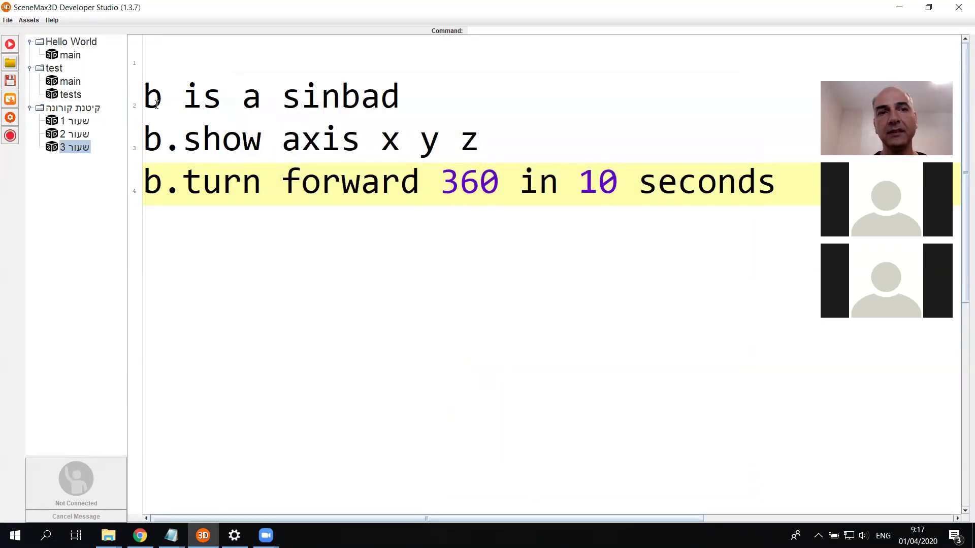
Select the name b and the model sinbad on line 2, then select every script line
drag(152, 102, 159, 102)
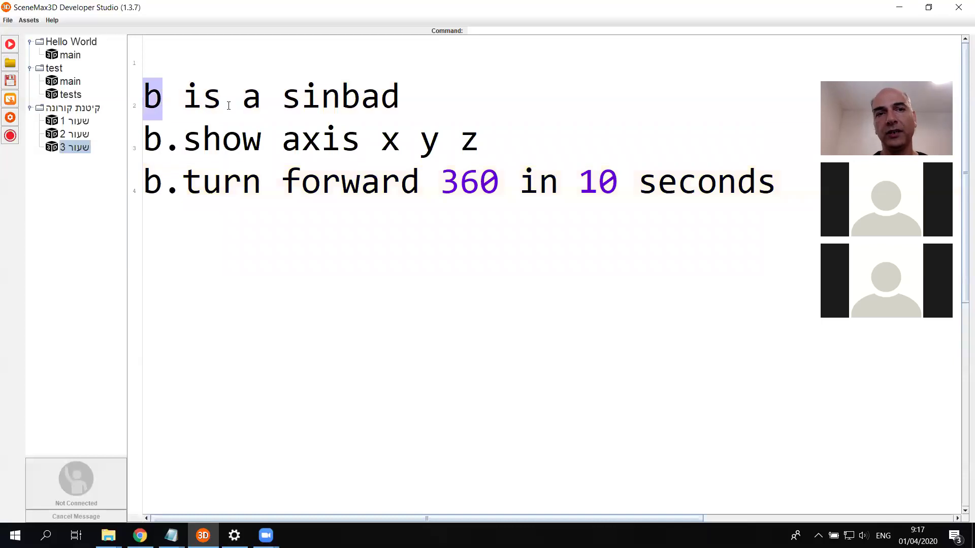
double_click(336, 99)
click(163, 97)
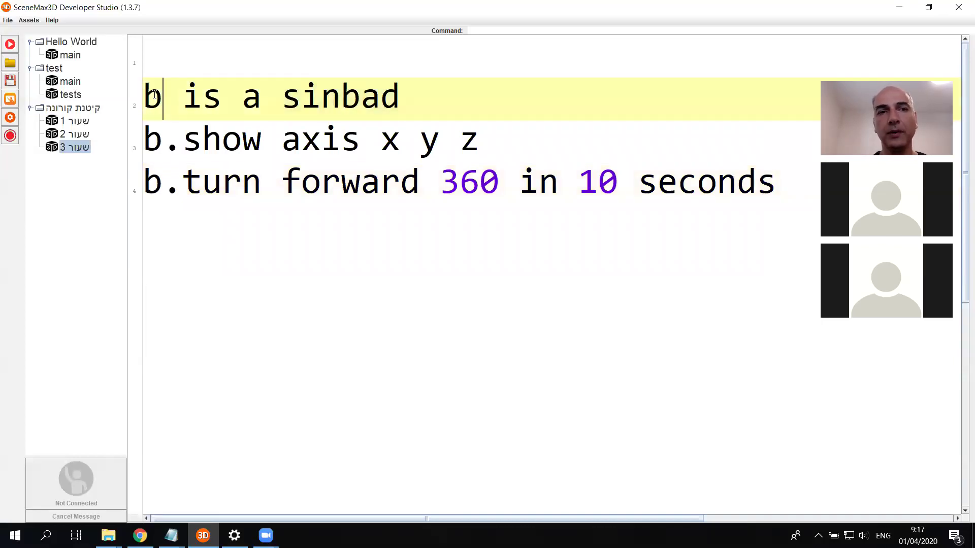
key(shift+Right)
drag(147, 96, 159, 96)
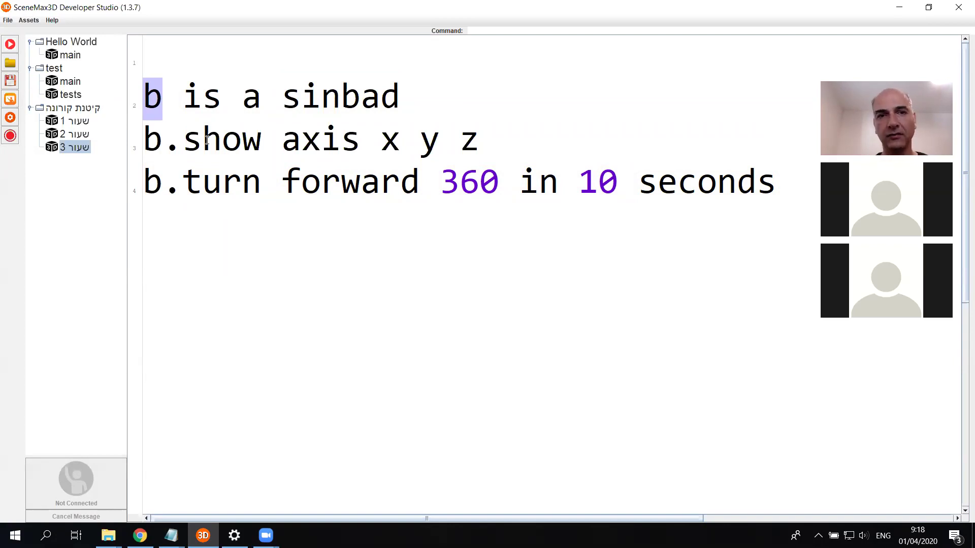
double_click(329, 104)
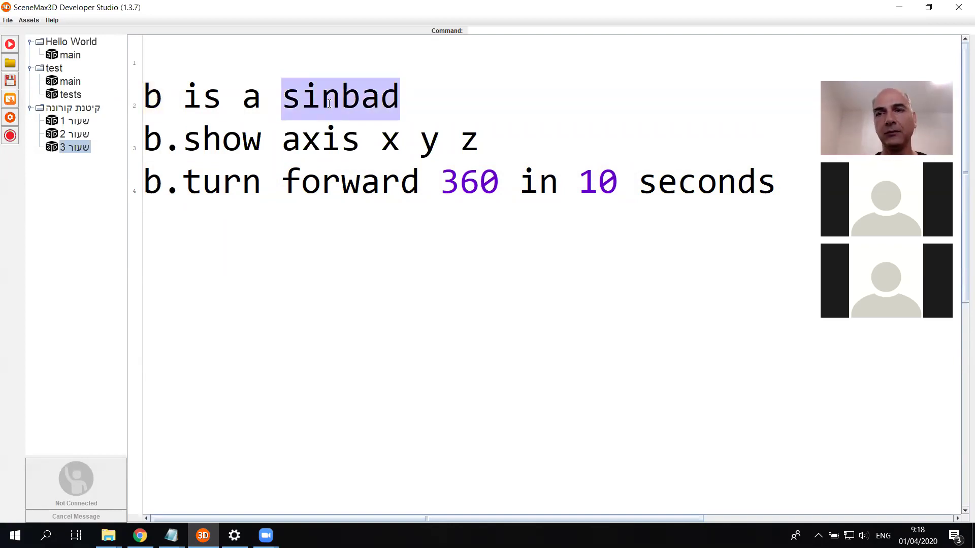
double_click(149, 96)
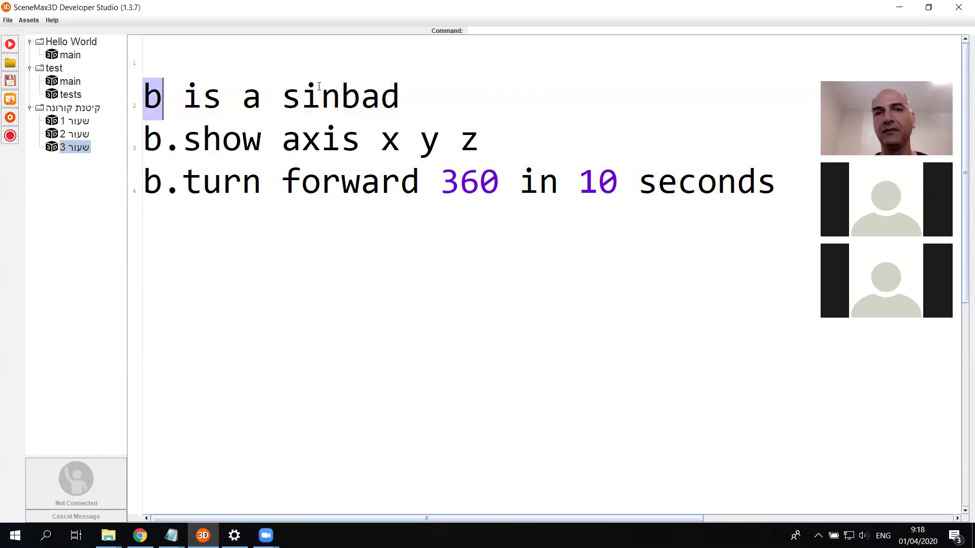
double_click(325, 95)
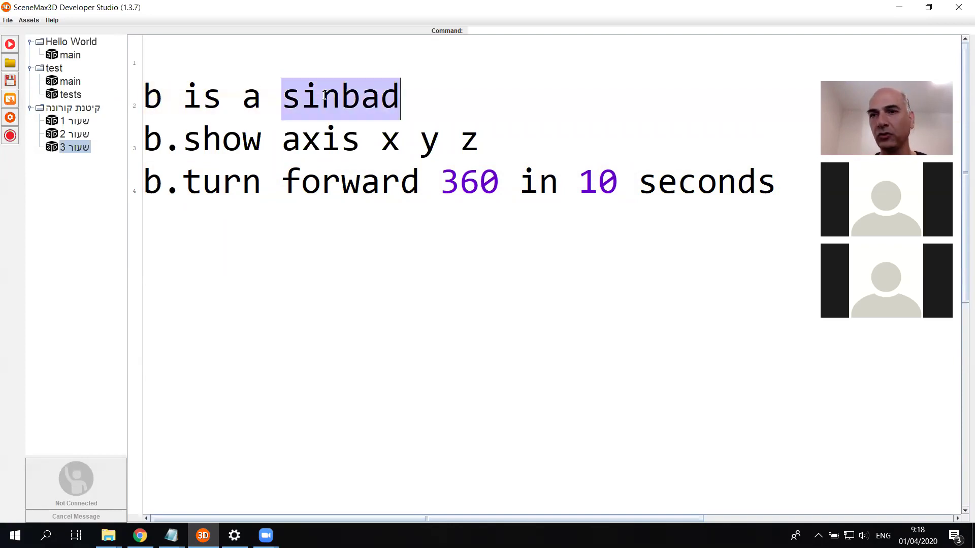
click(158, 99)
drag(146, 43, 178, 218)
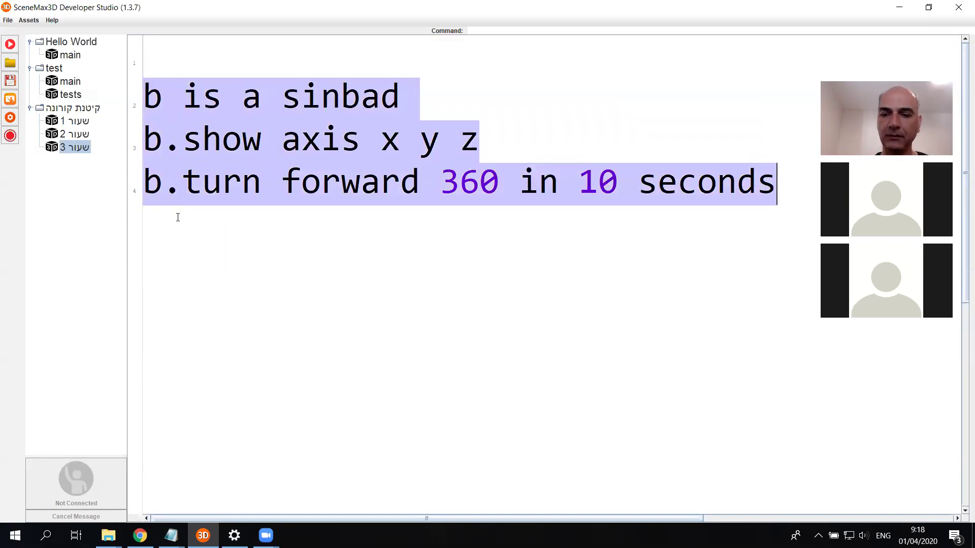
Delete the old script and type 'b is a bird' on a new line 2
key(Delete)
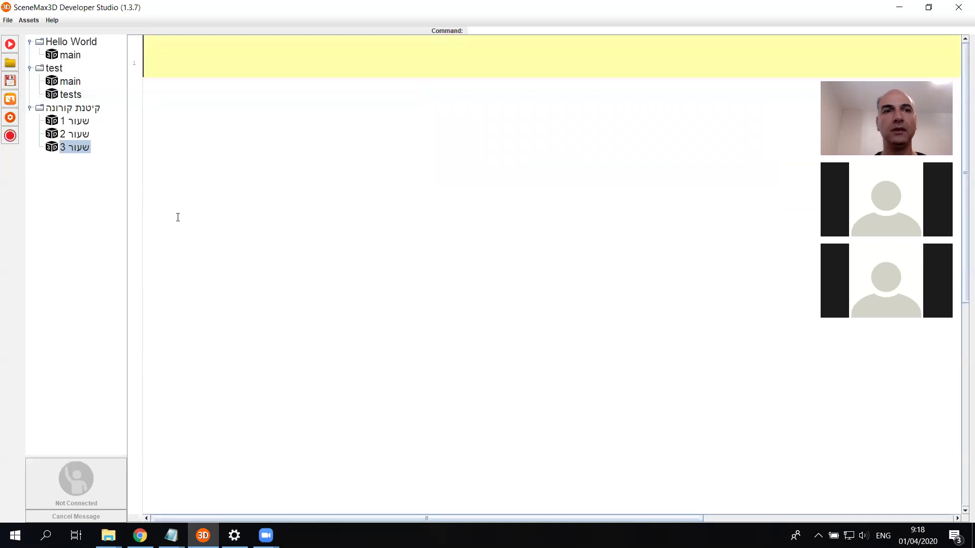
key(Return)
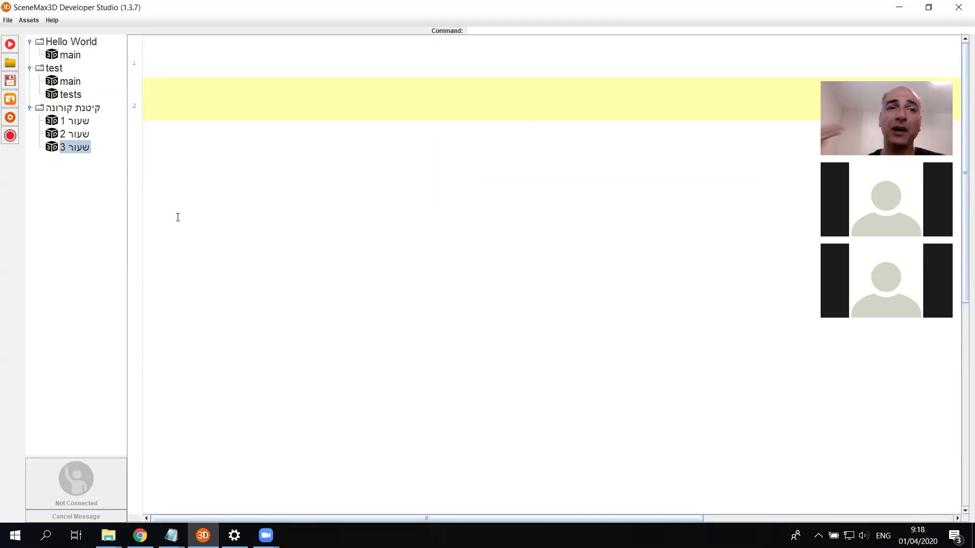
text(sprite)
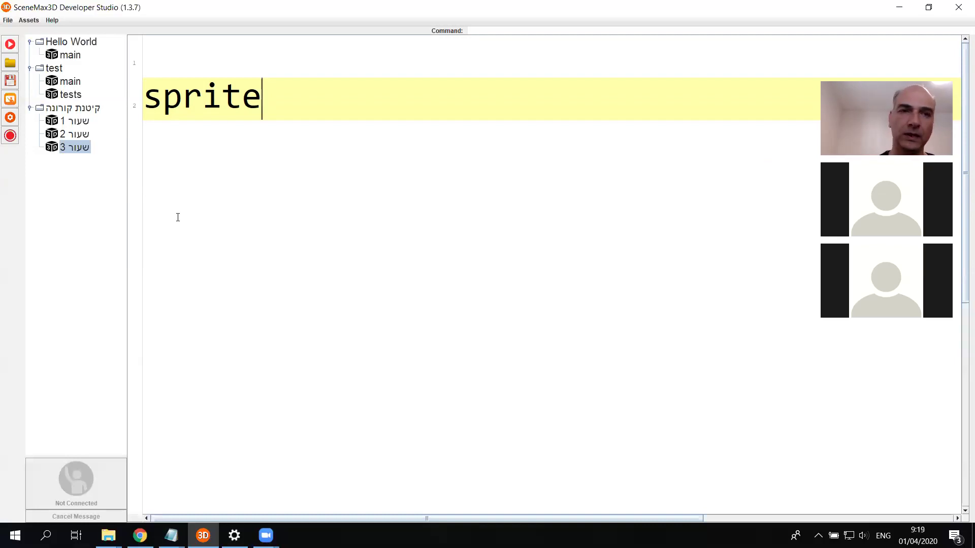
key(BackSpace)
key(BackSpace)
key(BackSpace)
key(BackSpace)
key(BackSpace)
key(BackSpace)
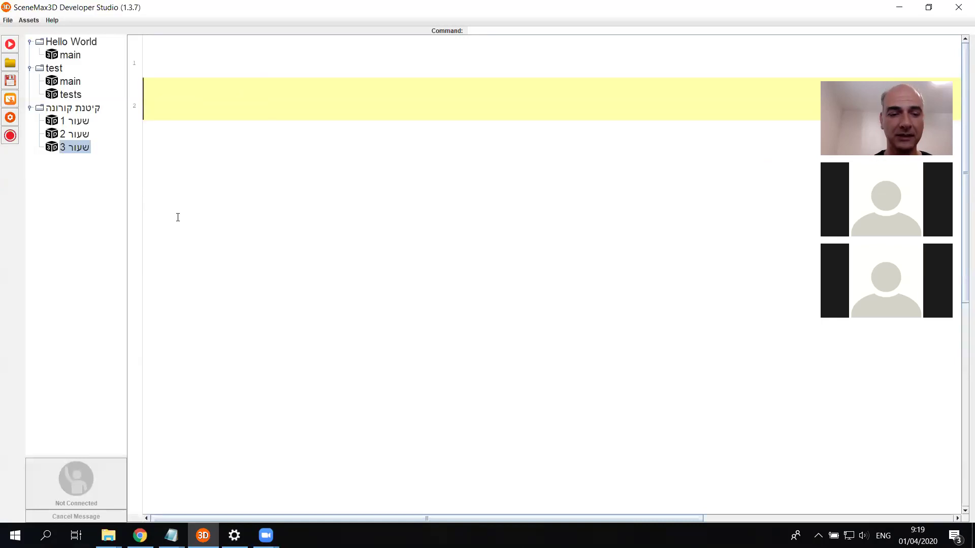
text(b is a bird)
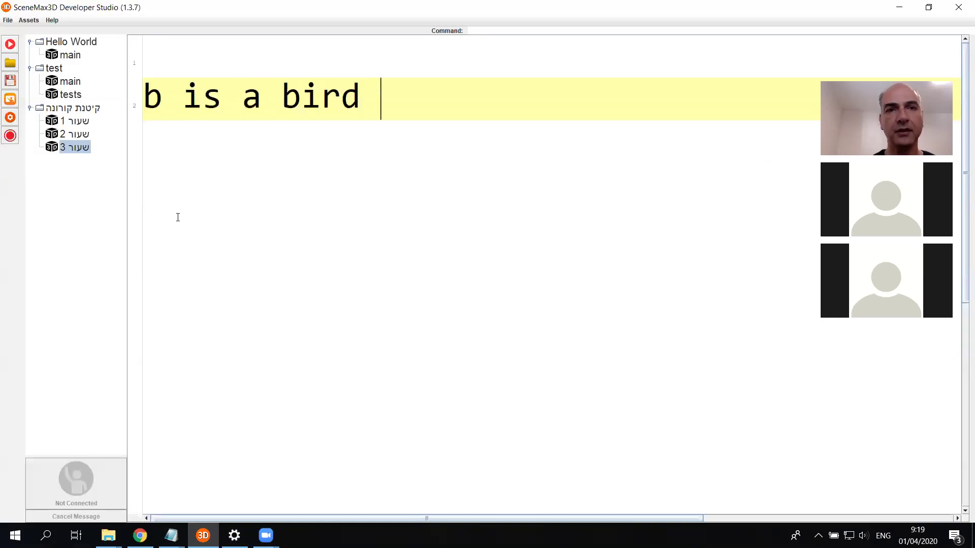
Append 'sprite' so line 2 reads 'b is a bird sprite'
key(Home)
key(Right)
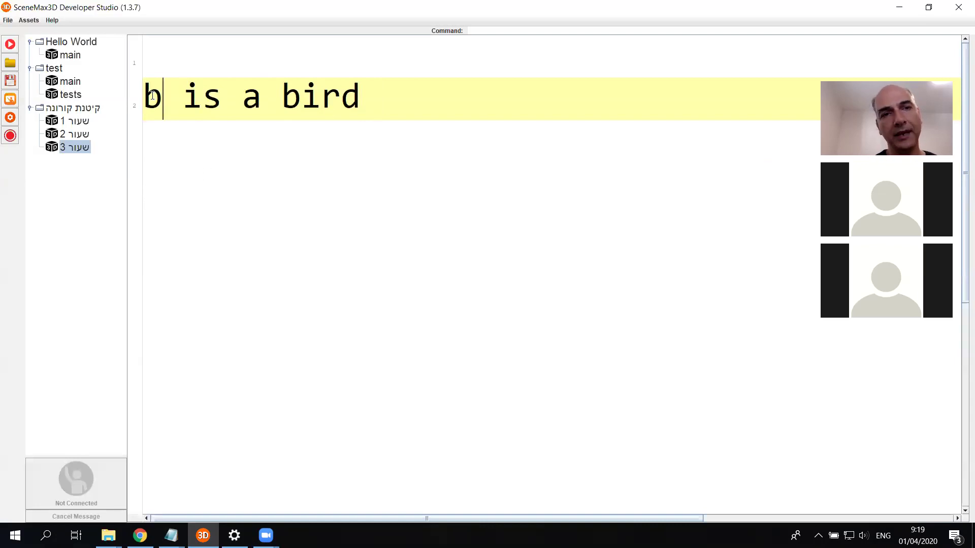
key(shift+Left)
double_click(328, 109)
click(380, 99)
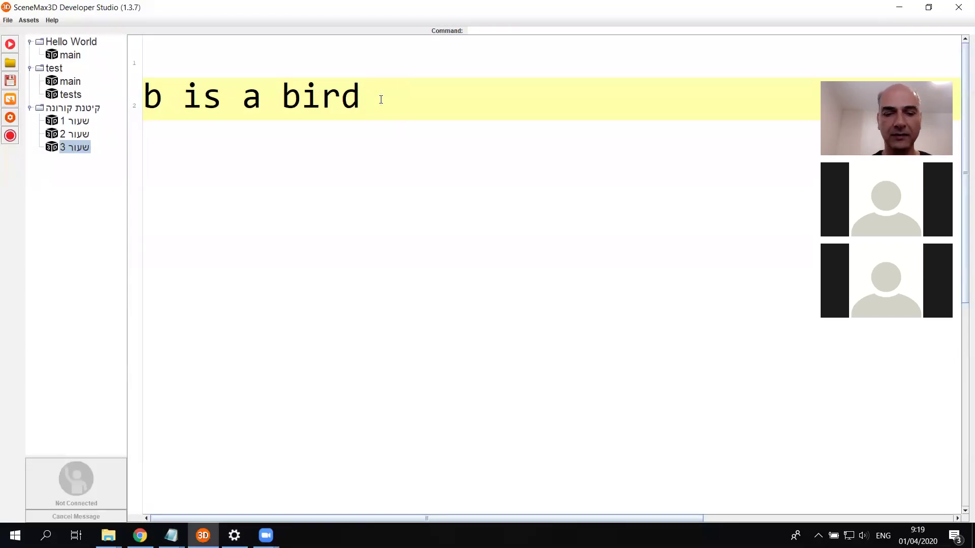
text(sprite)
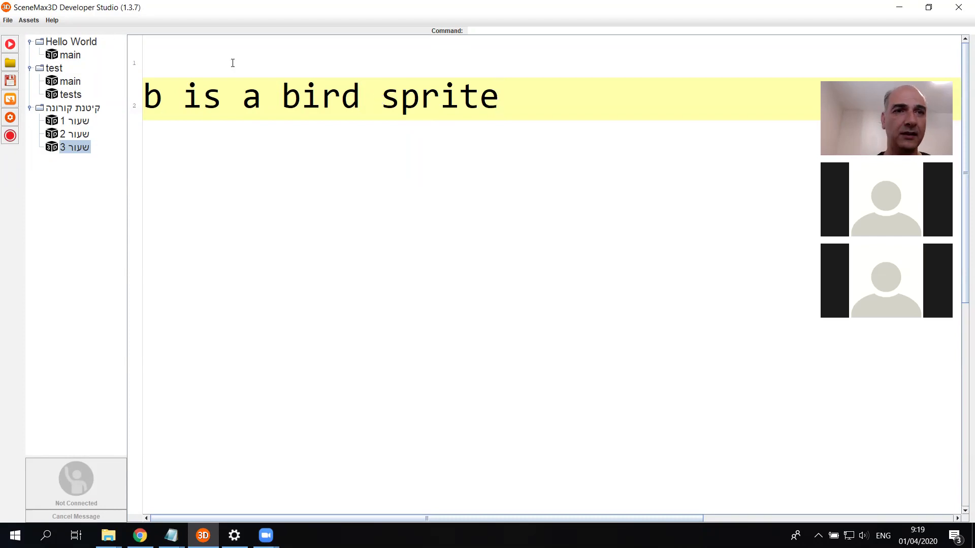
click(9, 44)
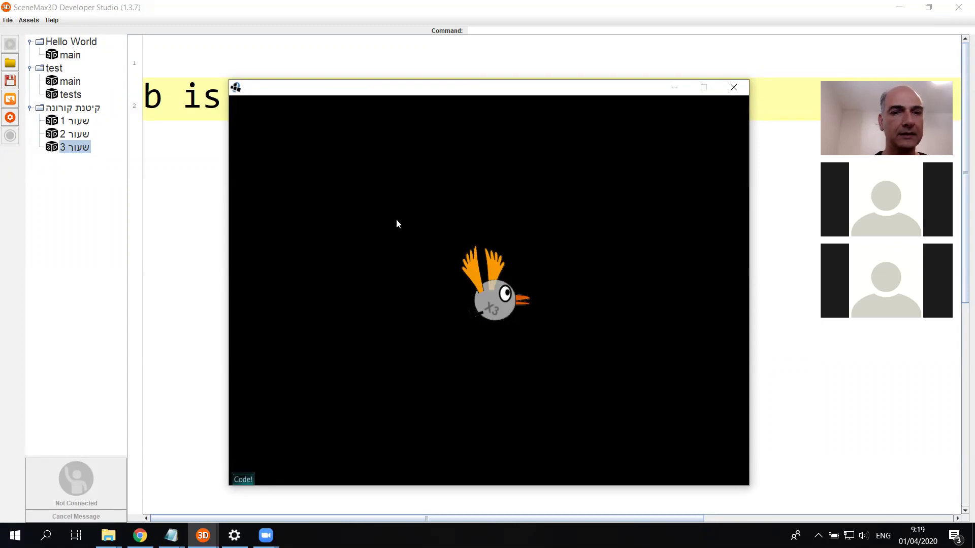
click(730, 88)
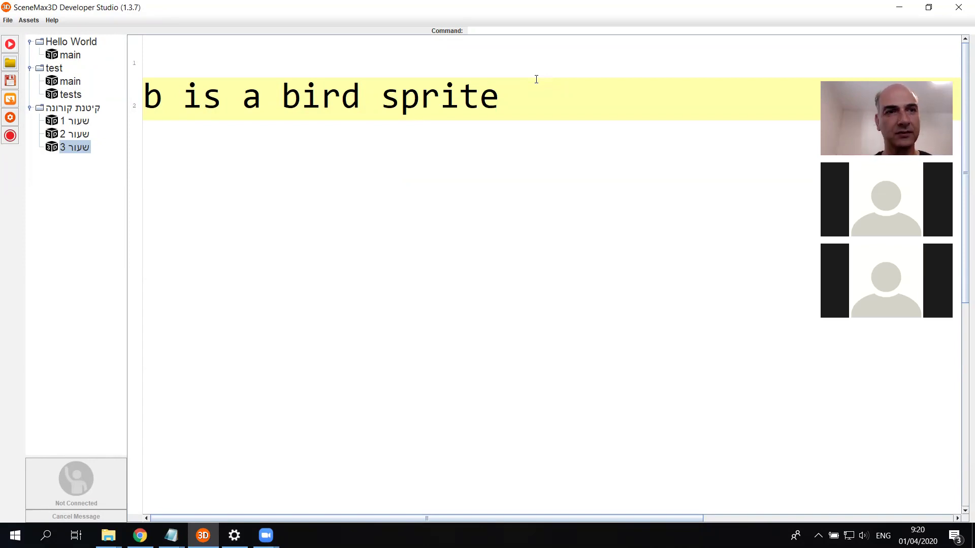
Open the project's assets folder in File Explorer and enter the sprites folder
click(32, 23)
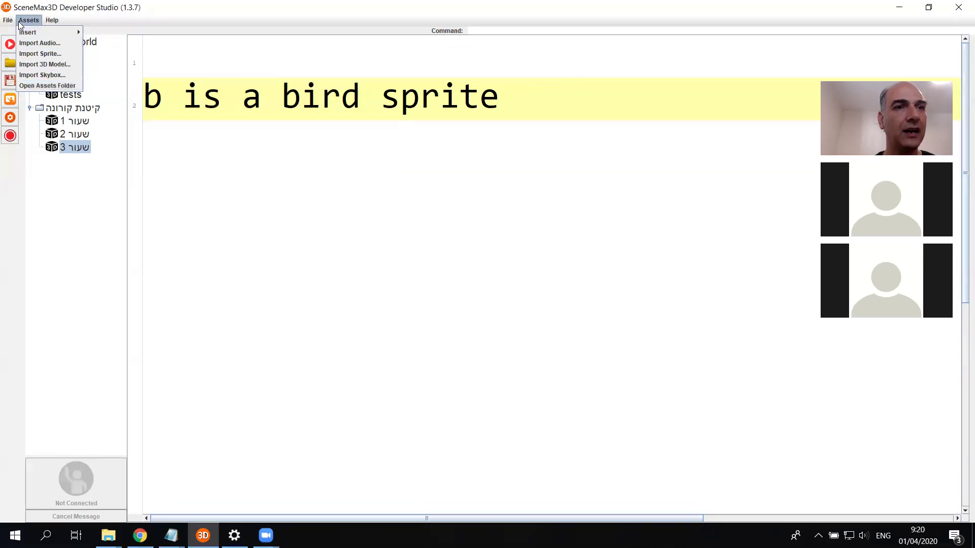
click(48, 86)
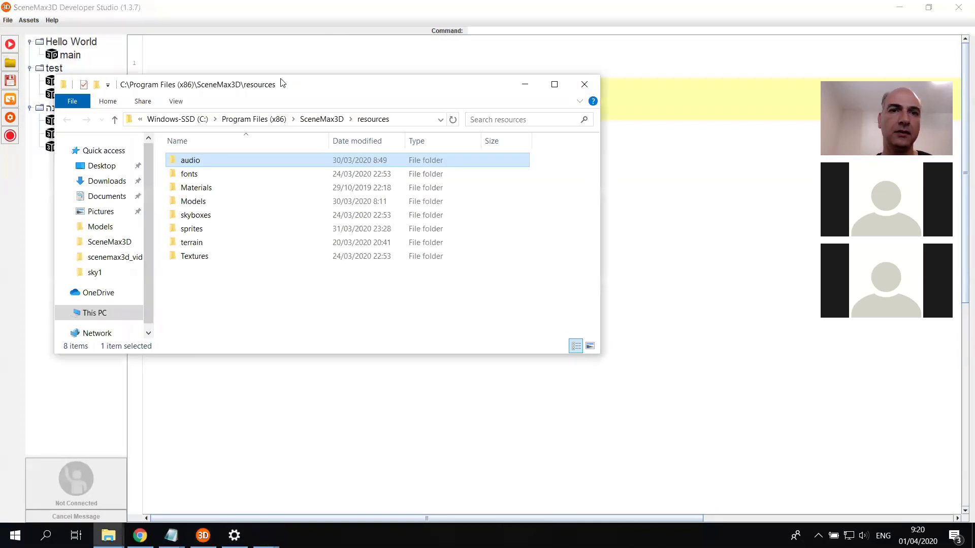
double_click(194, 231)
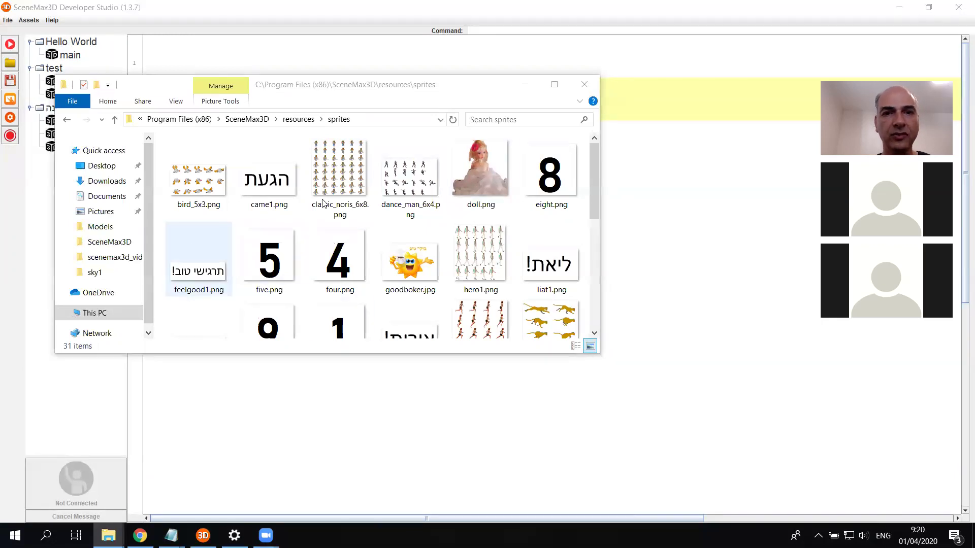
Shrink the Explorer window and bring up the context menu for bird_5x3.png
mouse_move(594, 185)
mouse_down()
mouse_move(596, 246)
mouse_move(588, 132)
mouse_up()
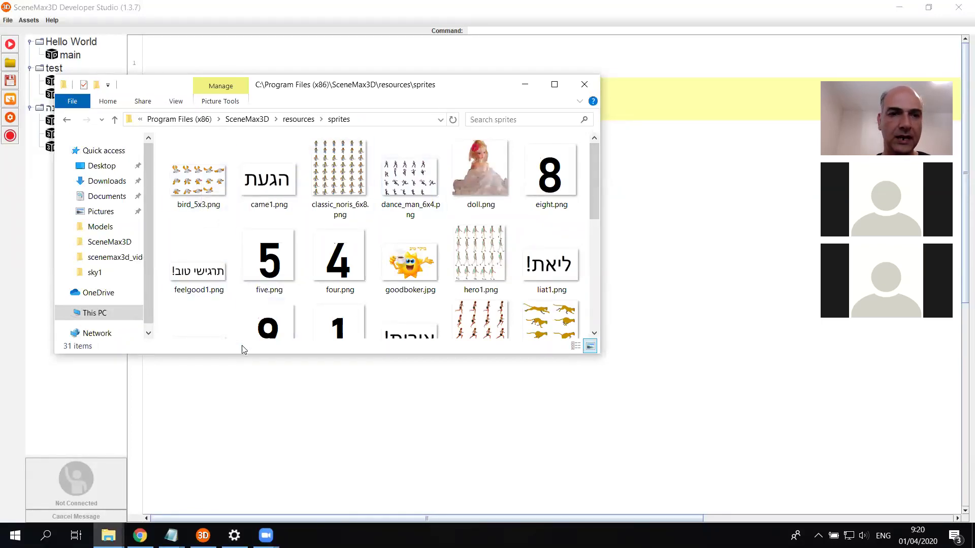
drag(242, 355, 242, 336)
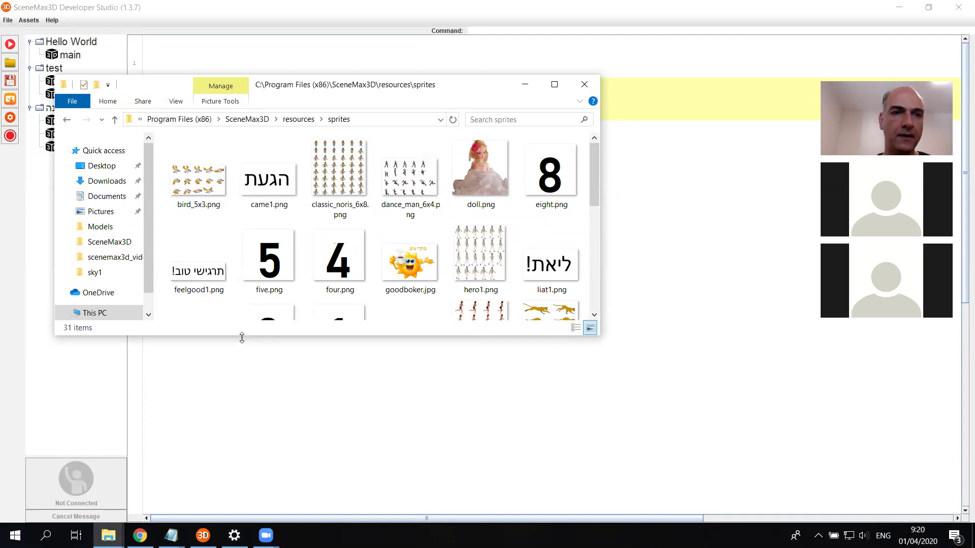
right_click(200, 191)
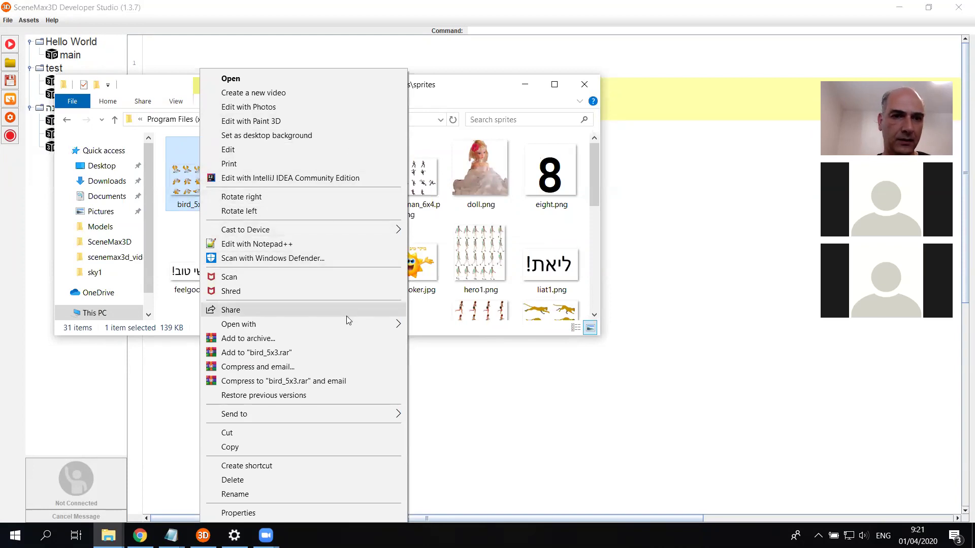
Open bird_5x3.png in Paint from the Open with submenu
mouse_move(348, 326)
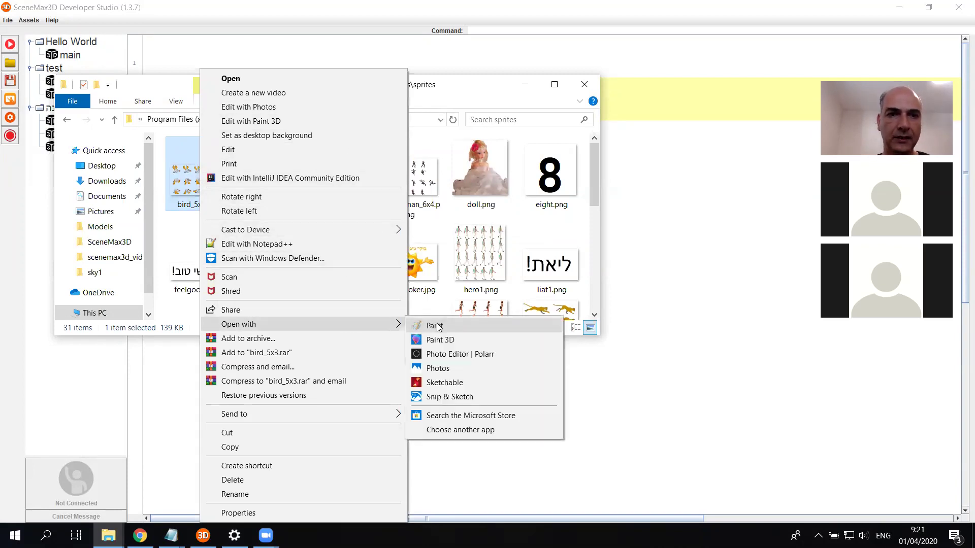
click(435, 326)
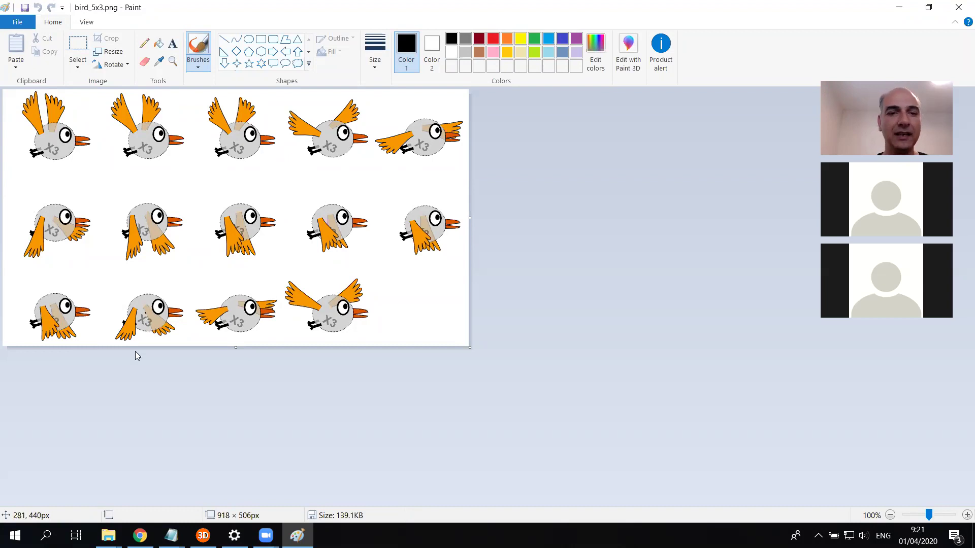
Test-run the bird sprite script, close the game window, then return to the editor
mouse_move(203, 533)
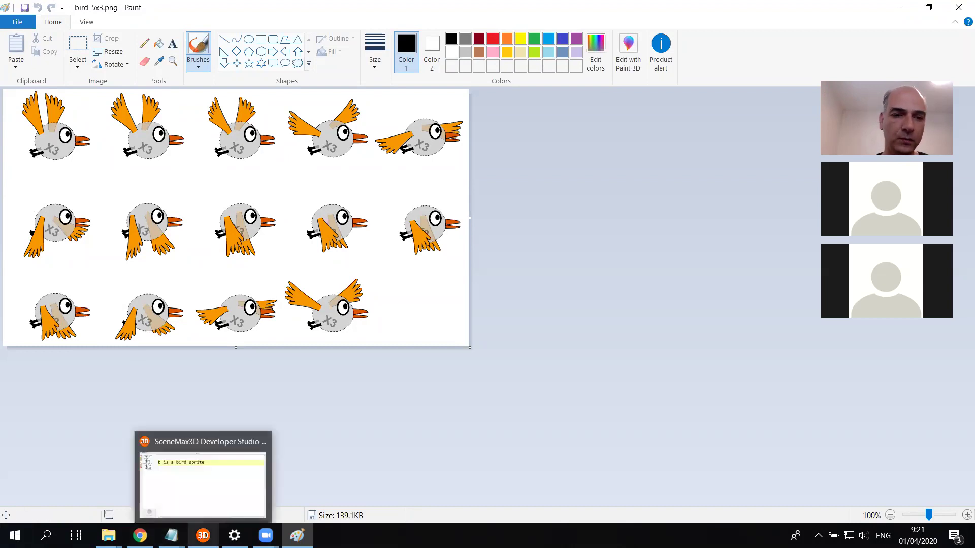
click(222, 503)
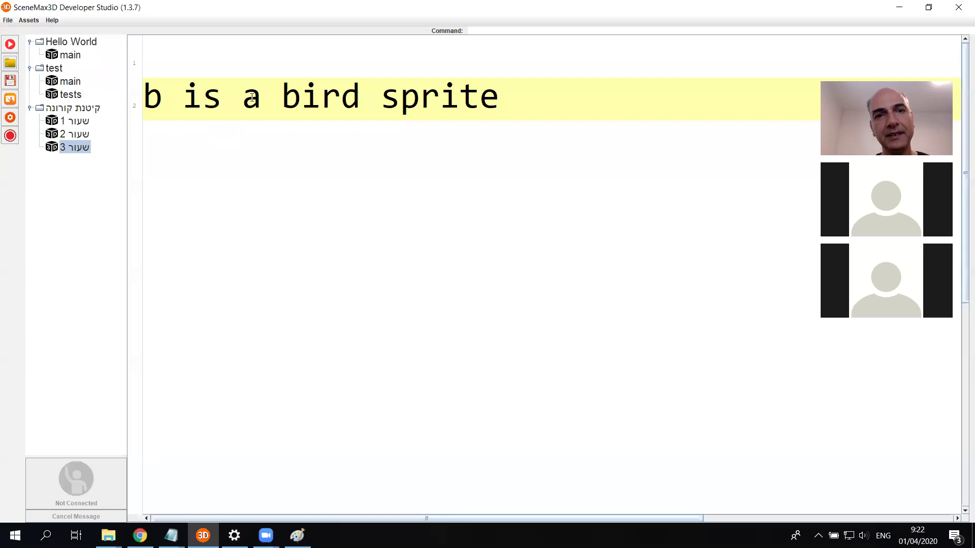
click(10, 44)
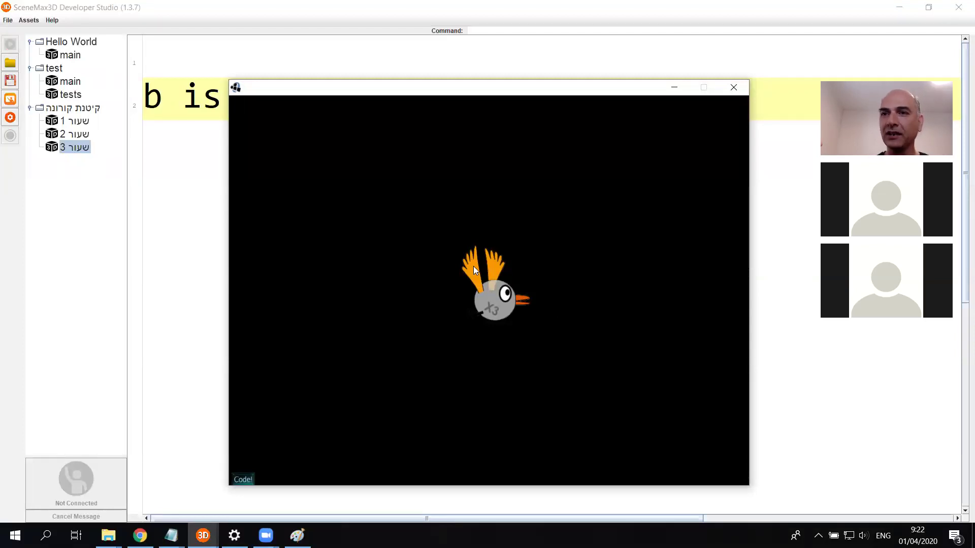
click(736, 87)
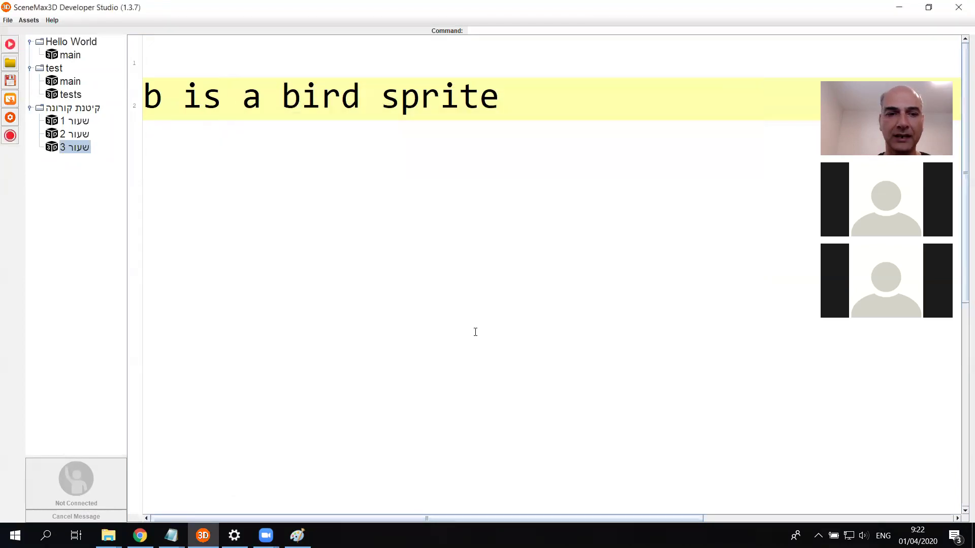
click(297, 536)
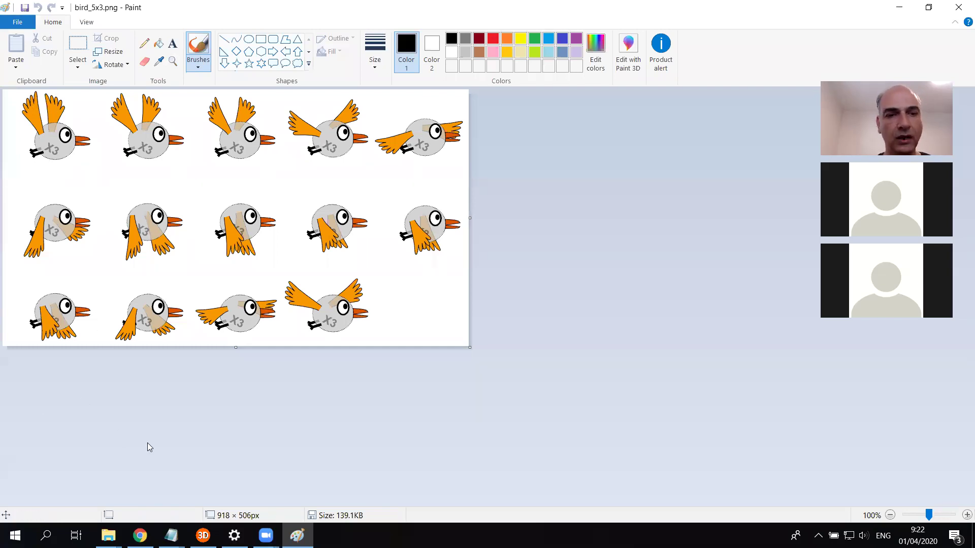
key(alt+Tab)
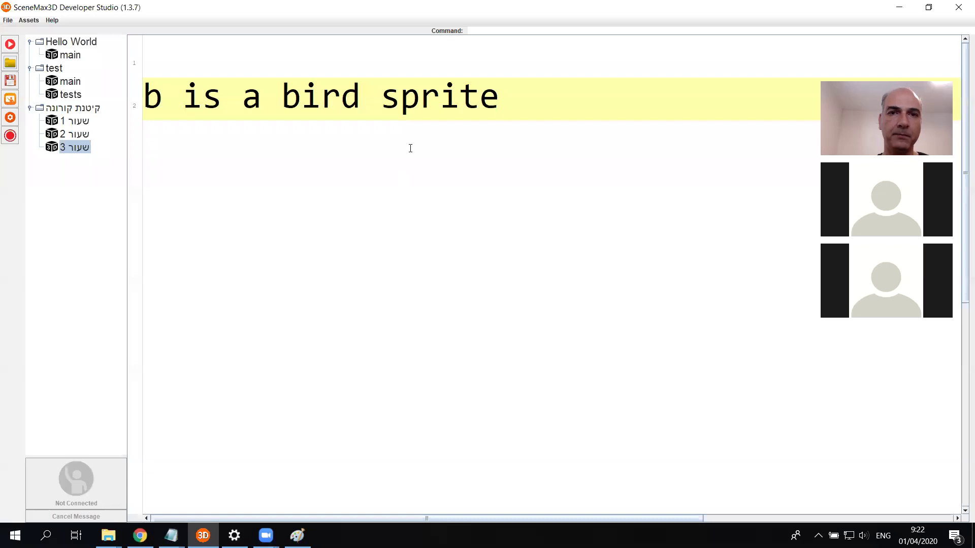
Add line 3 reading 'b.play (frame 0 to 14) loop' below the sprite declaration
key(Return)
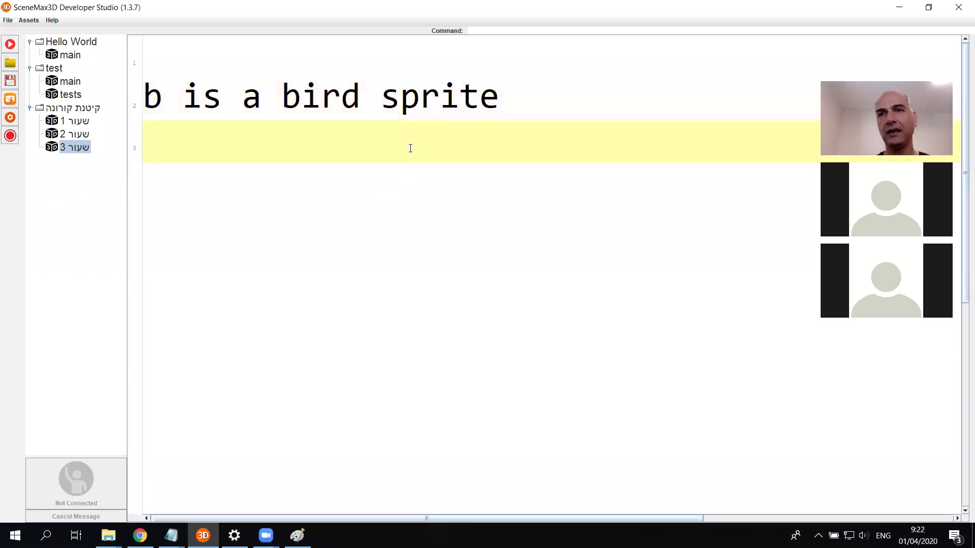
text(b.play)
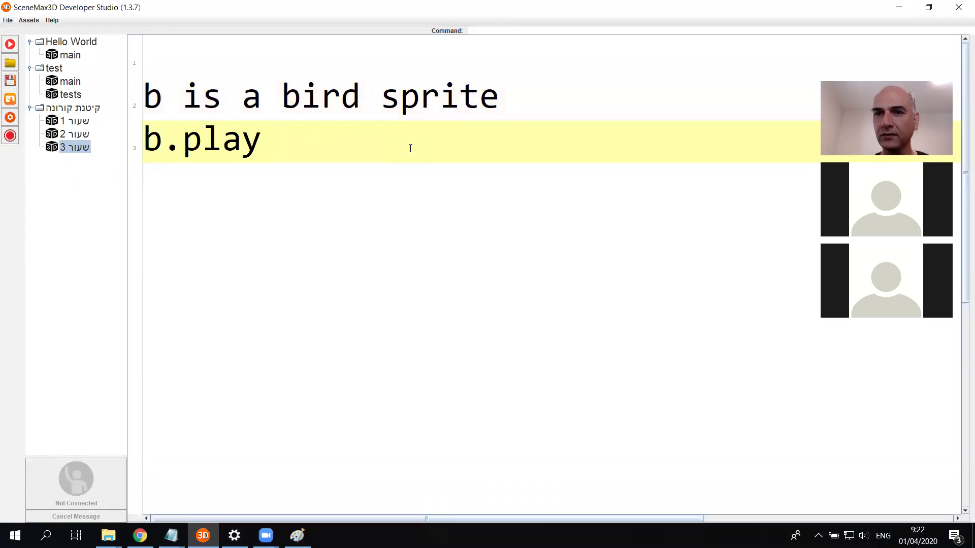
text( (frame)
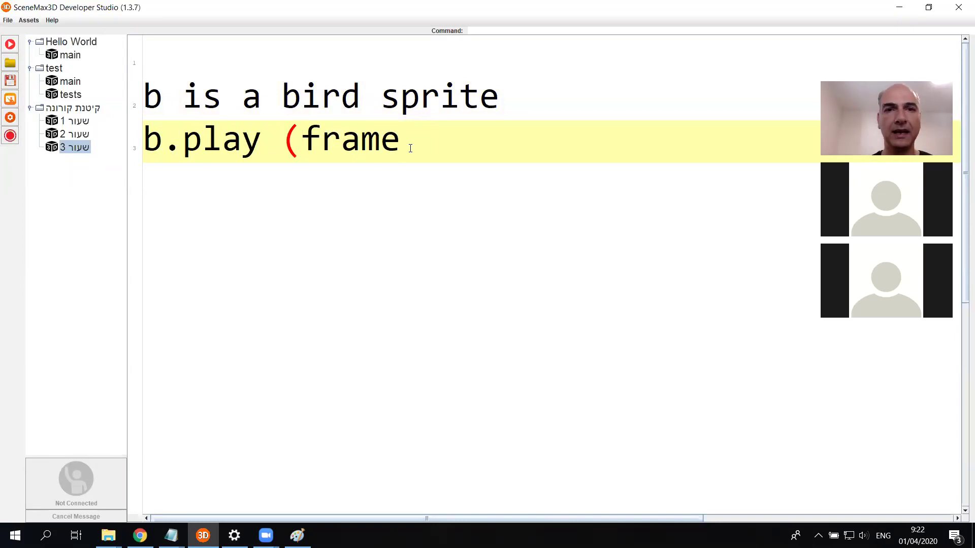
text( 0 )
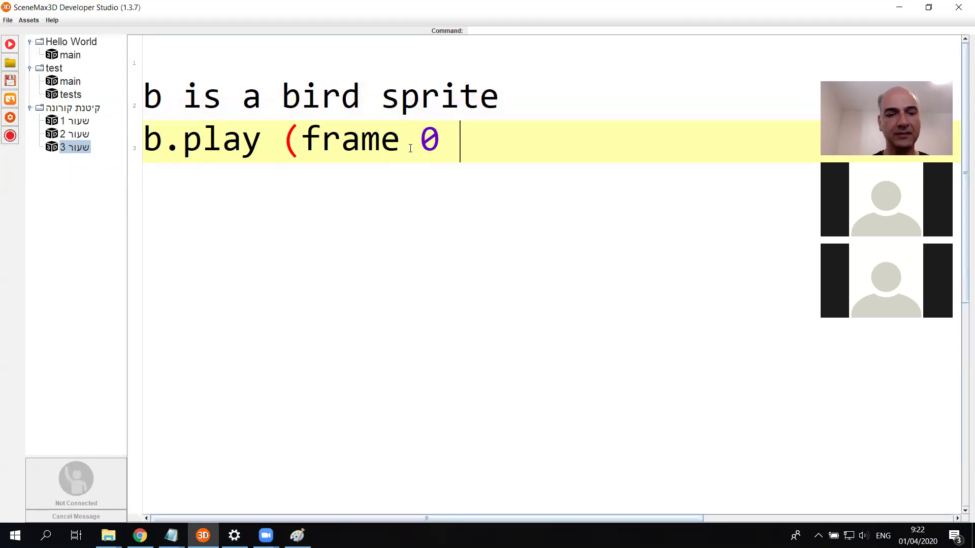
text(14)
key(BackSpace)
key(BackSpace)
text(to 14)
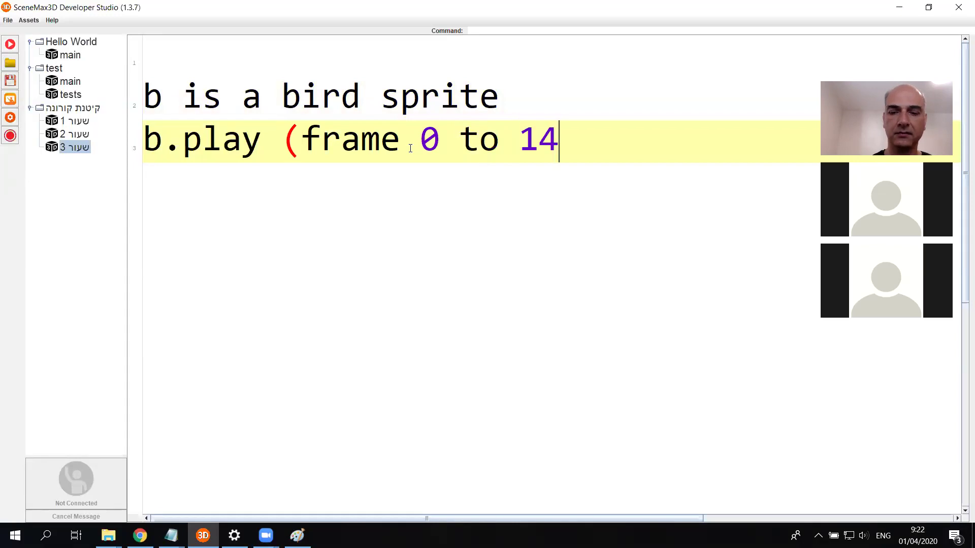
text())
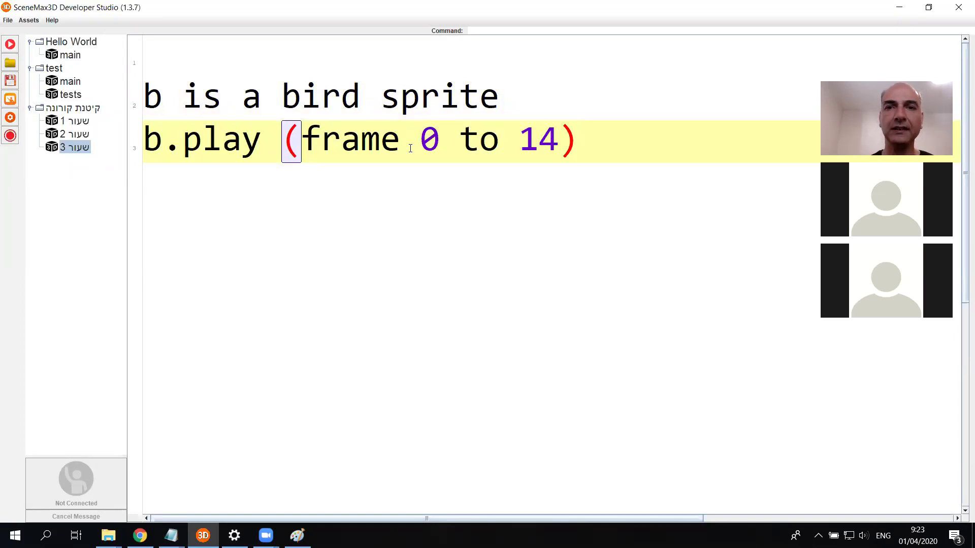
text(loop)
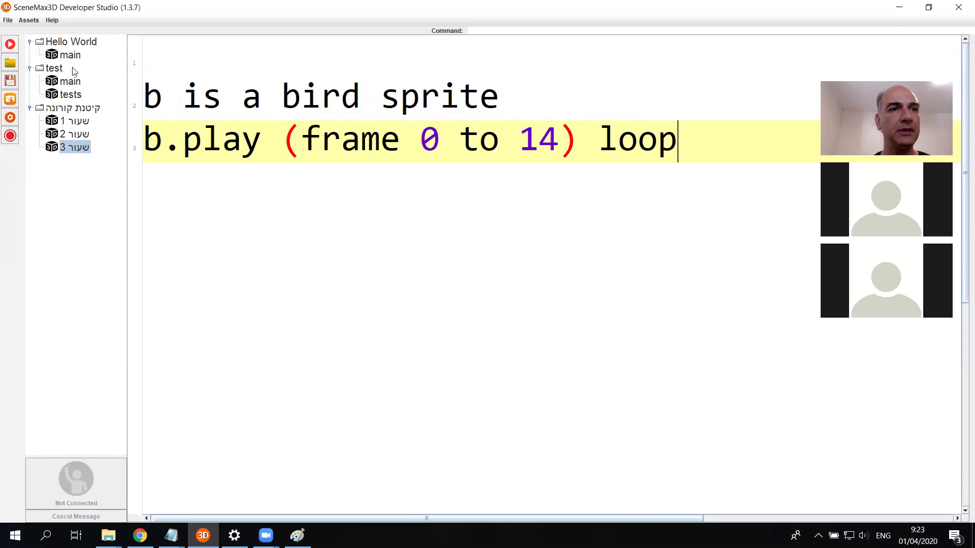
click(10, 44)
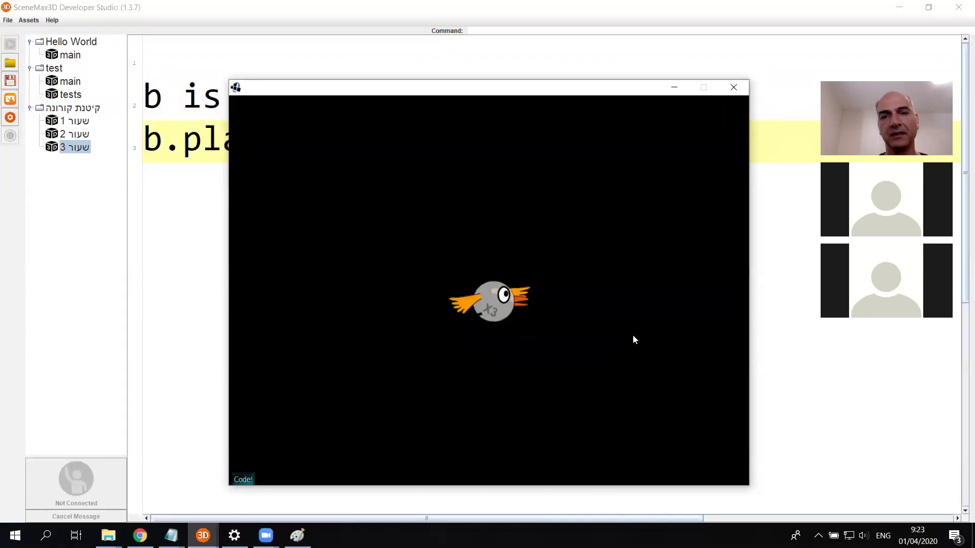
click(733, 89)
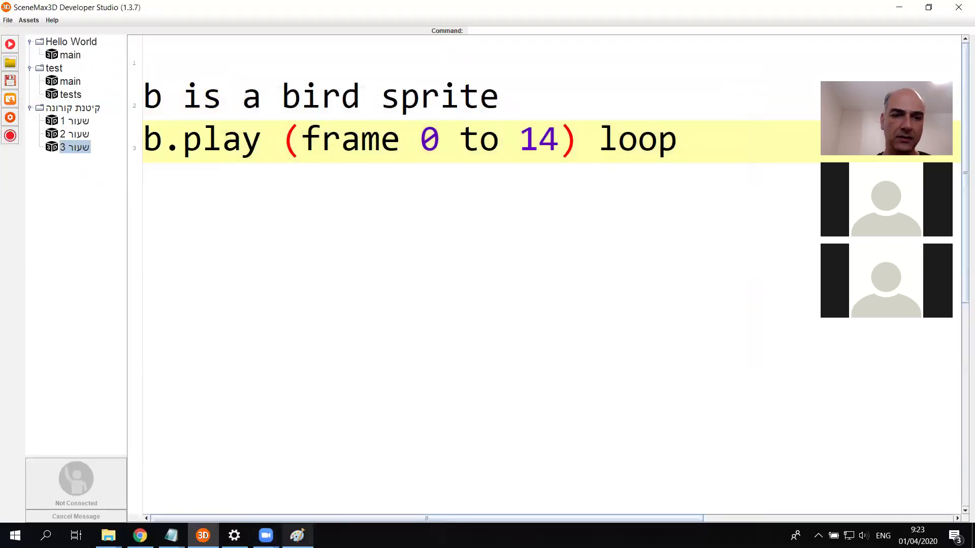
After checking the frame sheet in Paint, edit the play line to 'b.play (frame 0 to 13) loop'
click(297, 536)
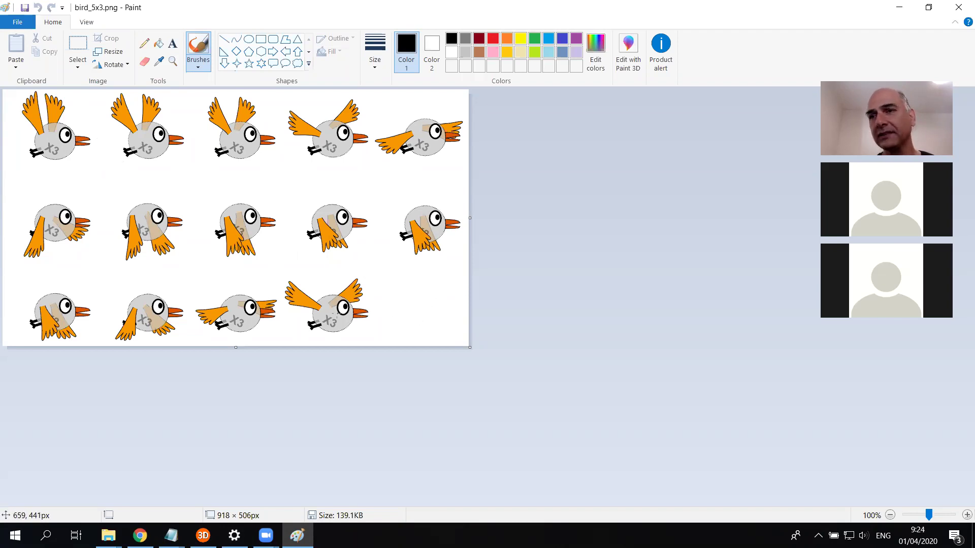
click(203, 536)
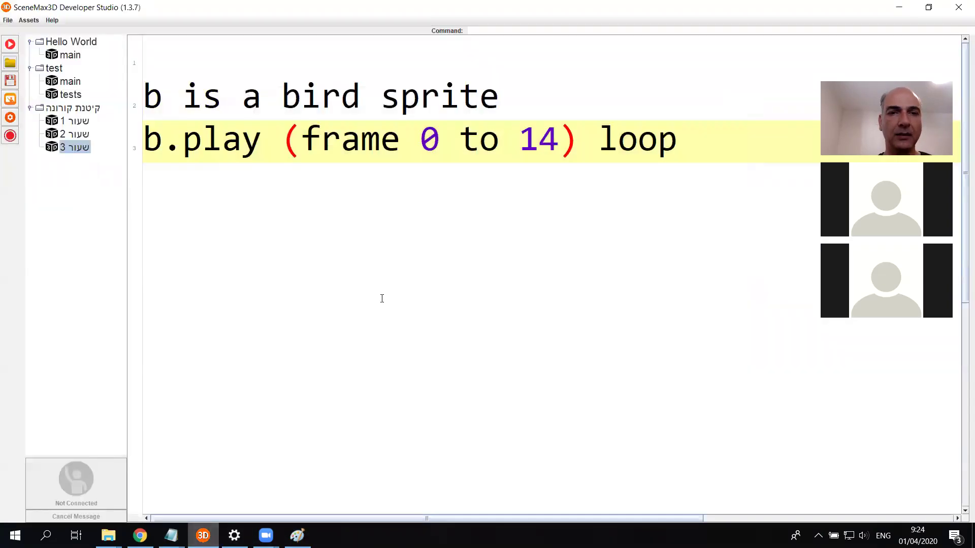
click(542, 141)
click(551, 142)
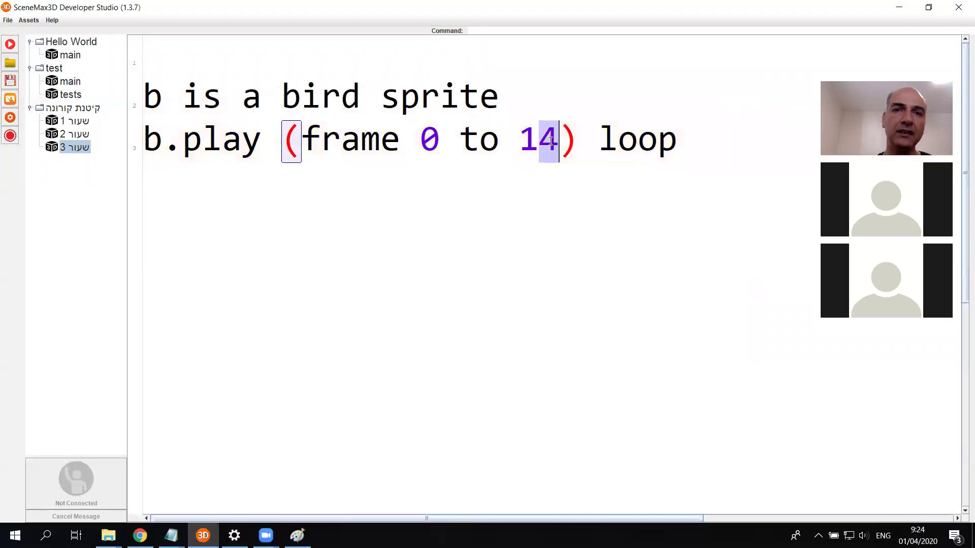
key(BackSpace)
text(3)
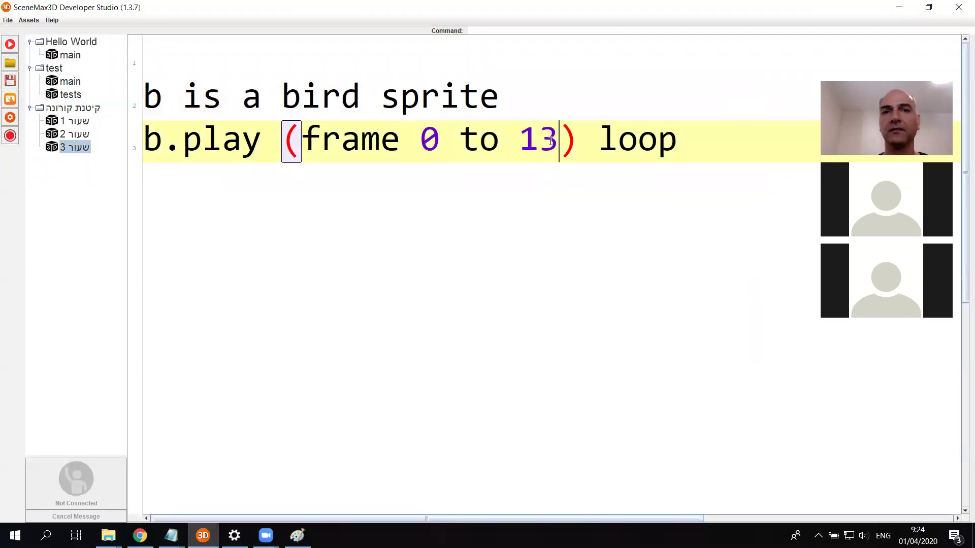
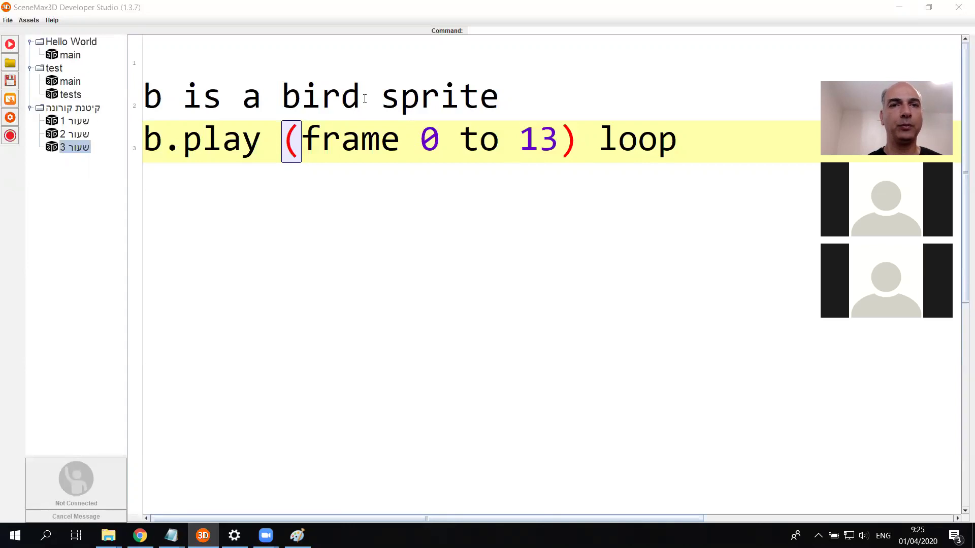
Replace 'loop' with 'for 5 seconds' on the bird play line and preview the game
click(337, 112)
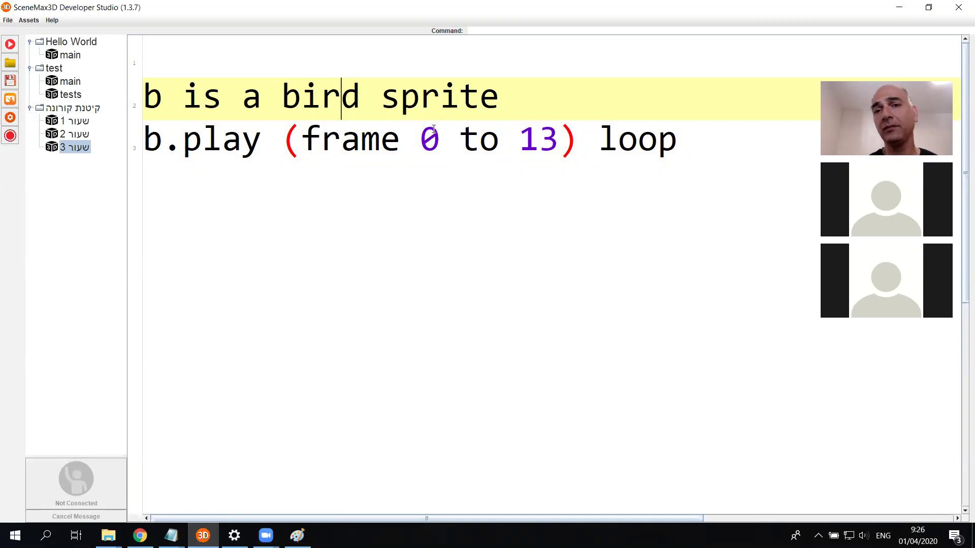
double_click(633, 141)
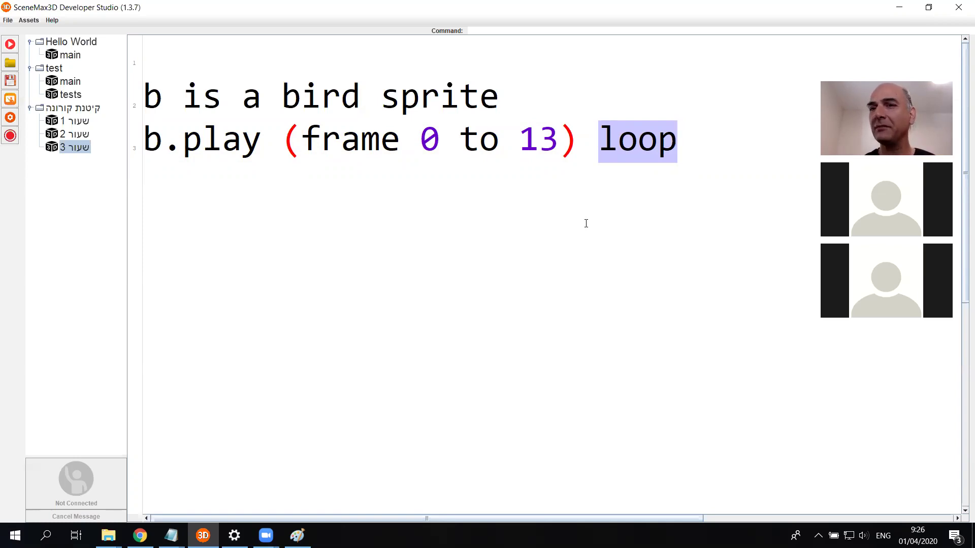
text(for )
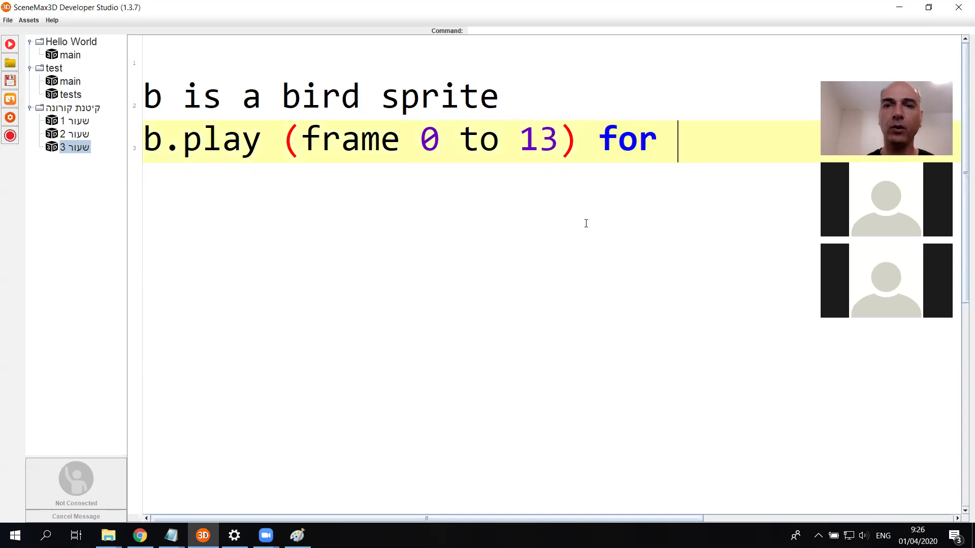
text(5 seconds)
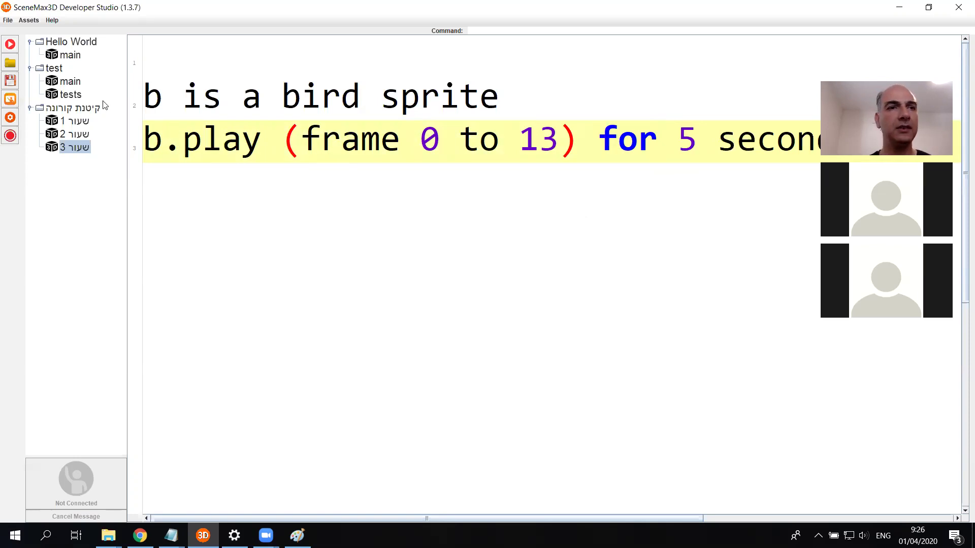
click(10, 44)
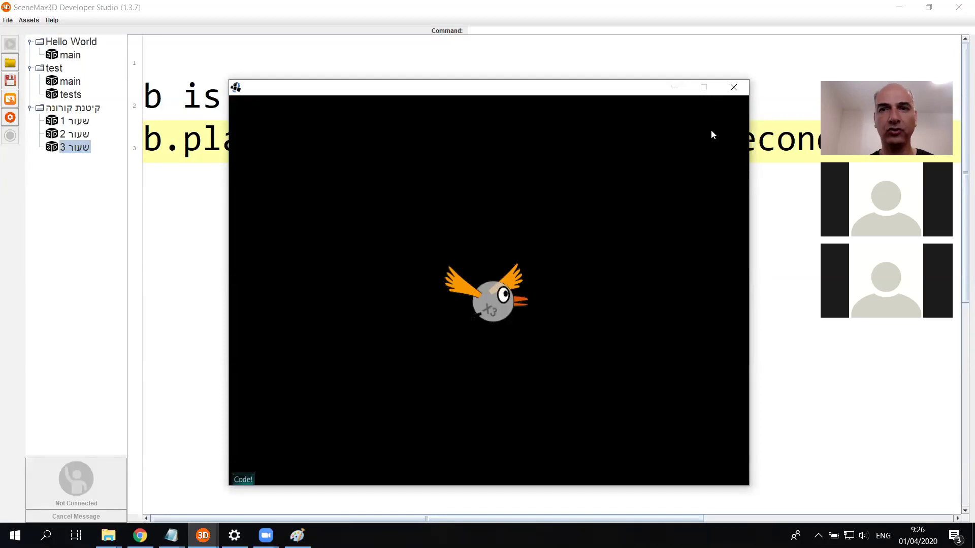
click(732, 95)
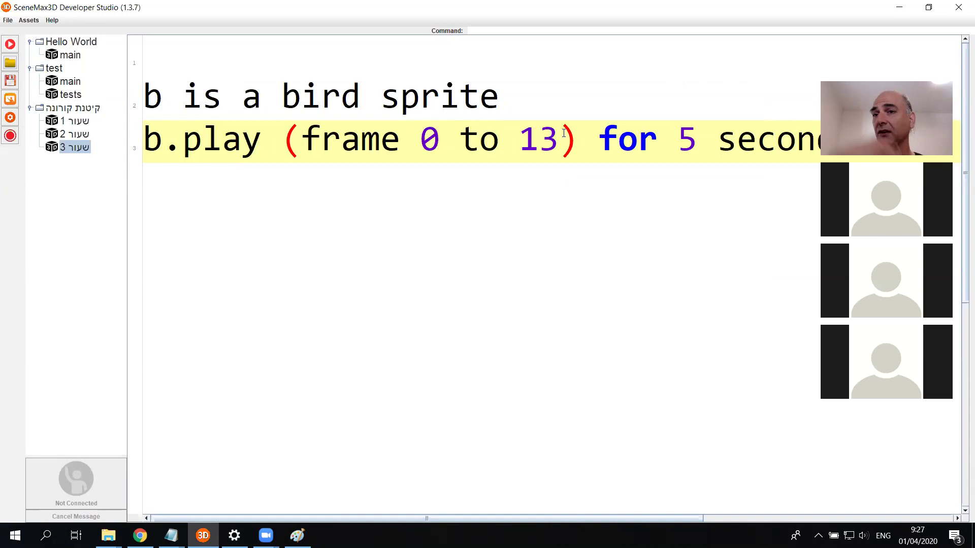
Change the end frame from 13 to 5 and preview the shorter animation
double_click(529, 144)
text(5)
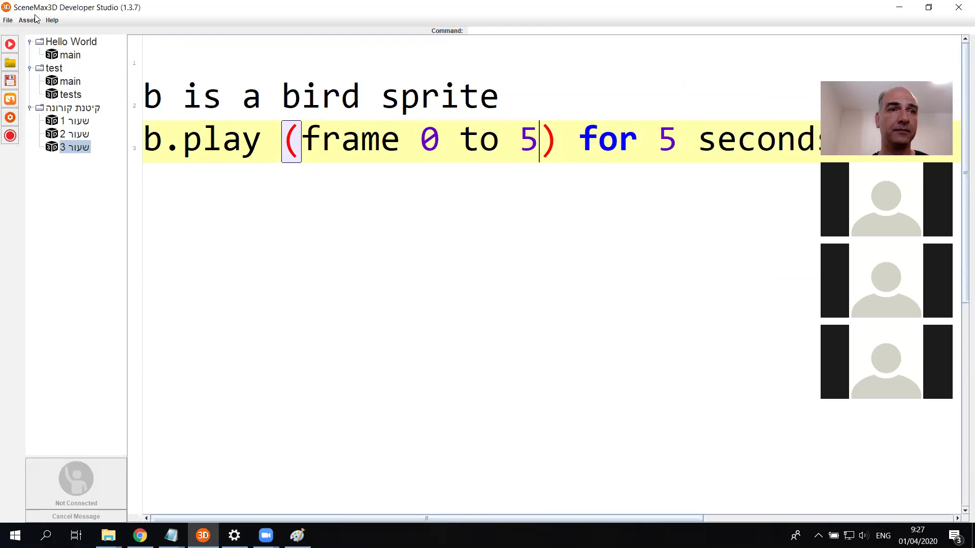
click(10, 45)
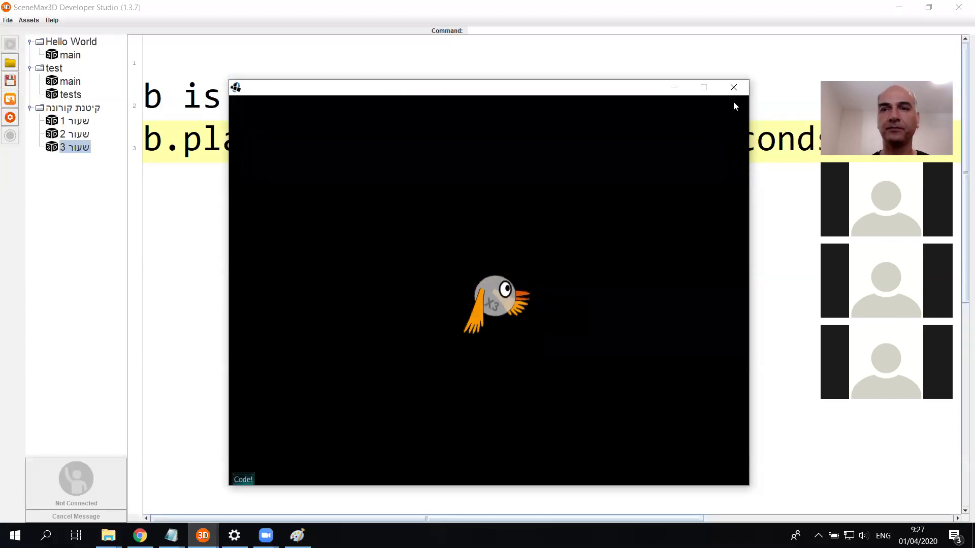
click(734, 87)
Replace 'for 5 seconds' with 'loop' and set the end frame back to 13
drag(581, 138, 816, 151)
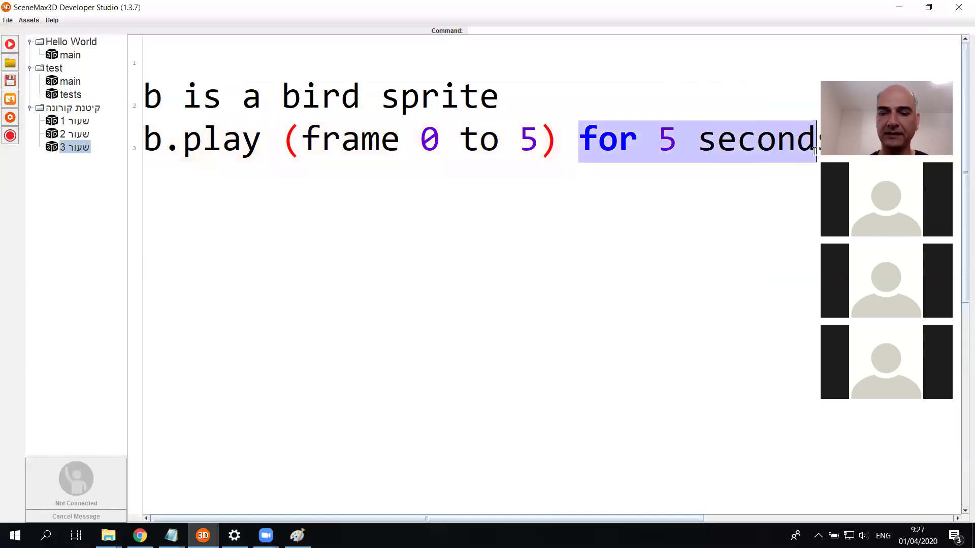
key(Delete)
key(Delete)
text(loop)
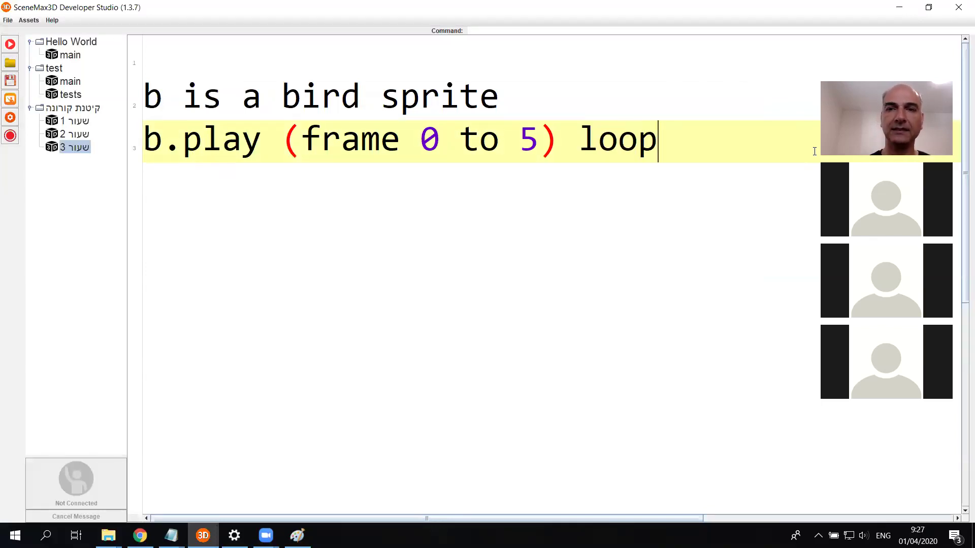
click(532, 140)
key(Delete)
text(13)
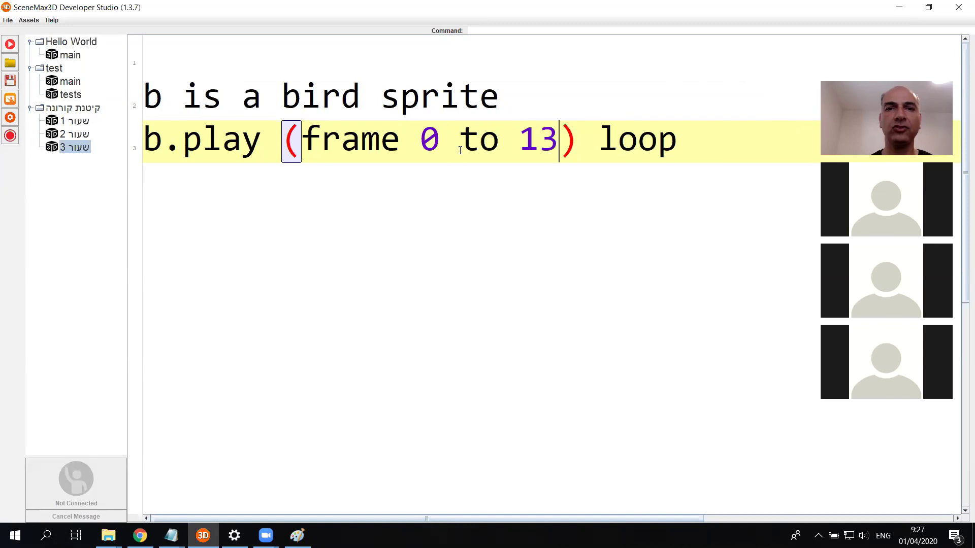
Add 'in 5 seconds' after 13 to make b.play (frame 0 to 13 in 5 seconds) loop, then preview
double_click(440, 144)
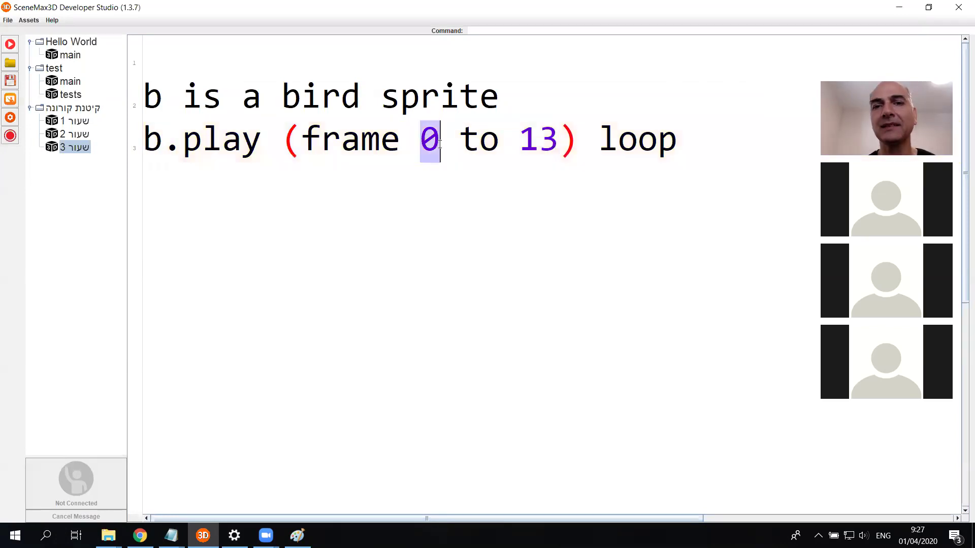
drag(440, 144, 561, 146)
click(562, 146)
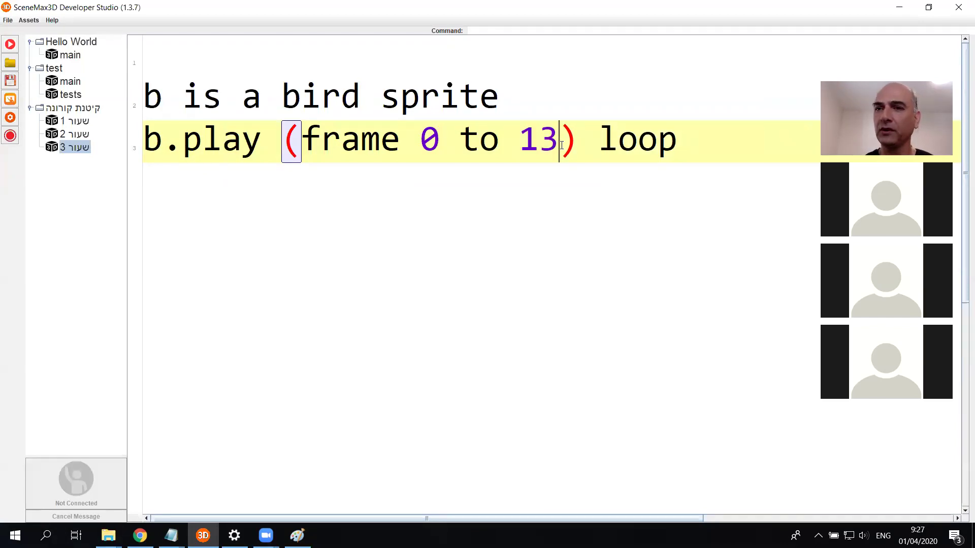
text(in )
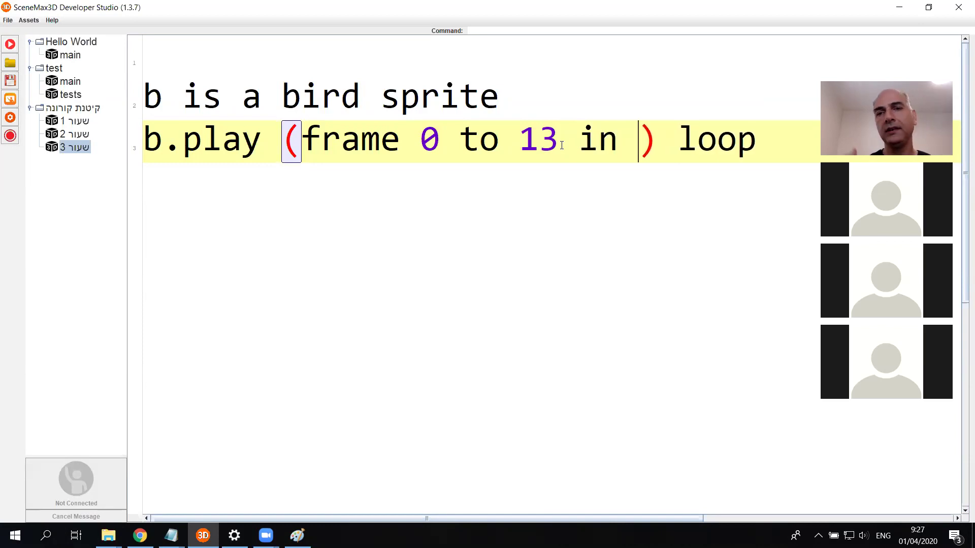
text(5 seconds)
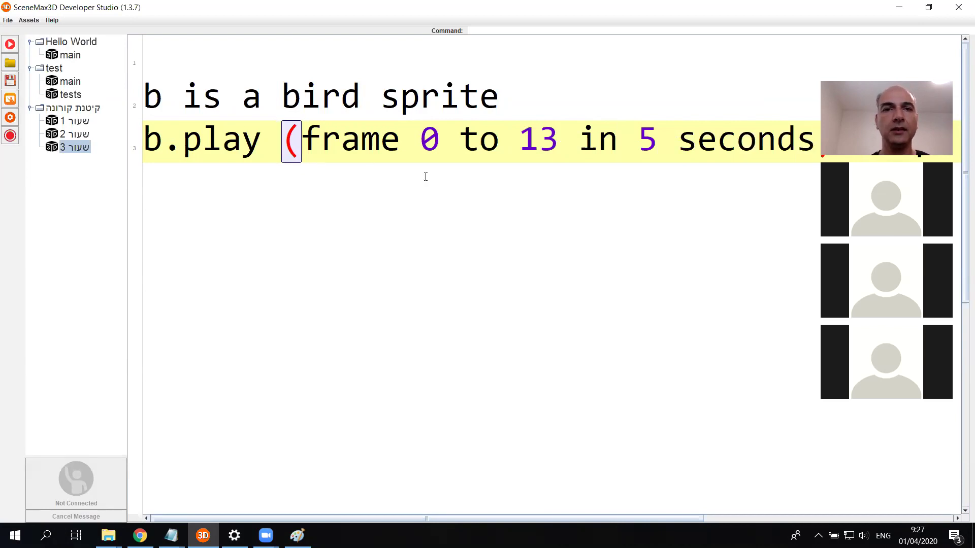
click(8, 47)
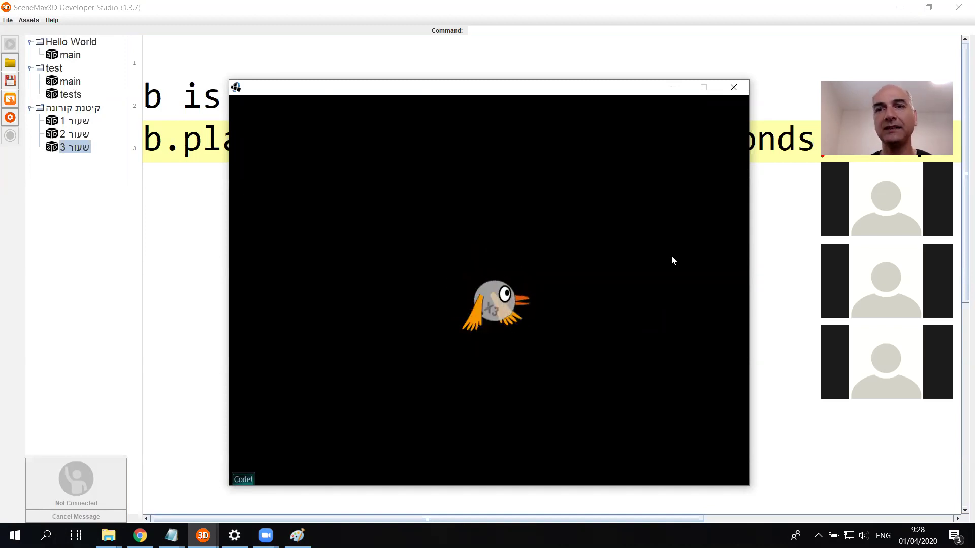
click(733, 89)
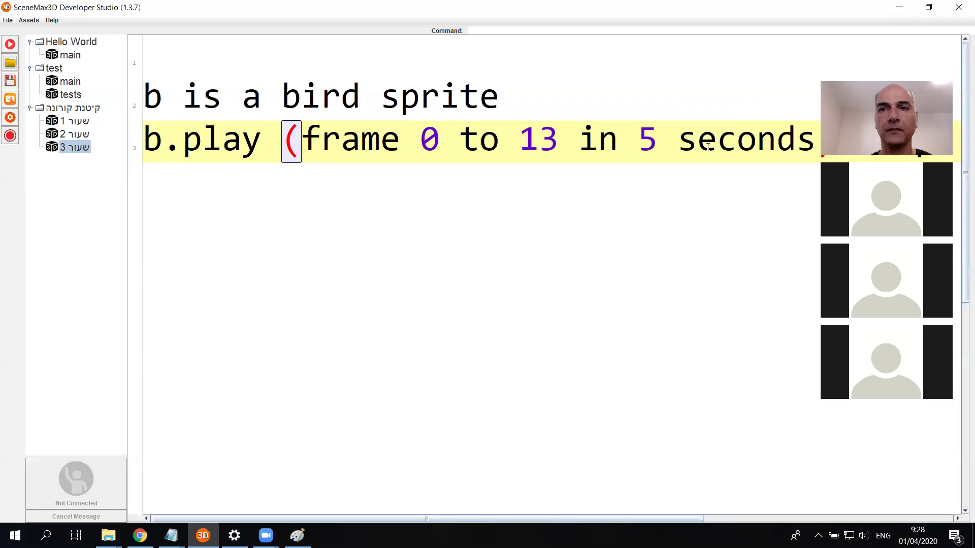
click(573, 135)
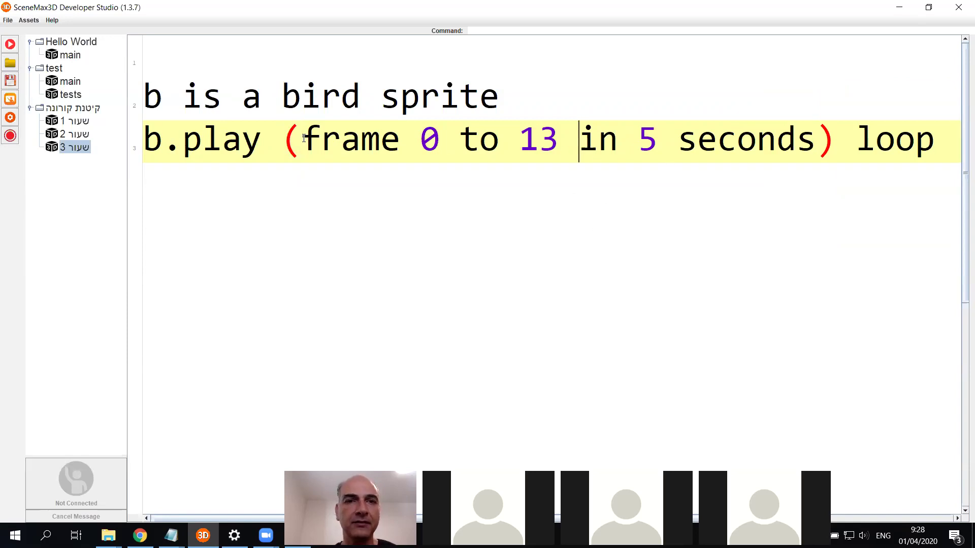
Change the loop duration from 5 to 0.5 seconds and preview the faster bird
double_click(539, 141)
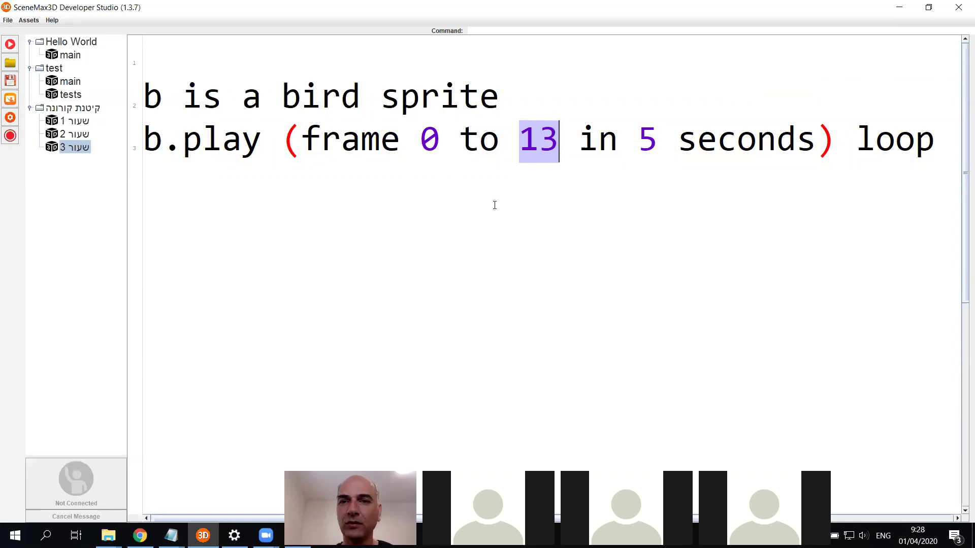
drag(642, 140, 657, 140)
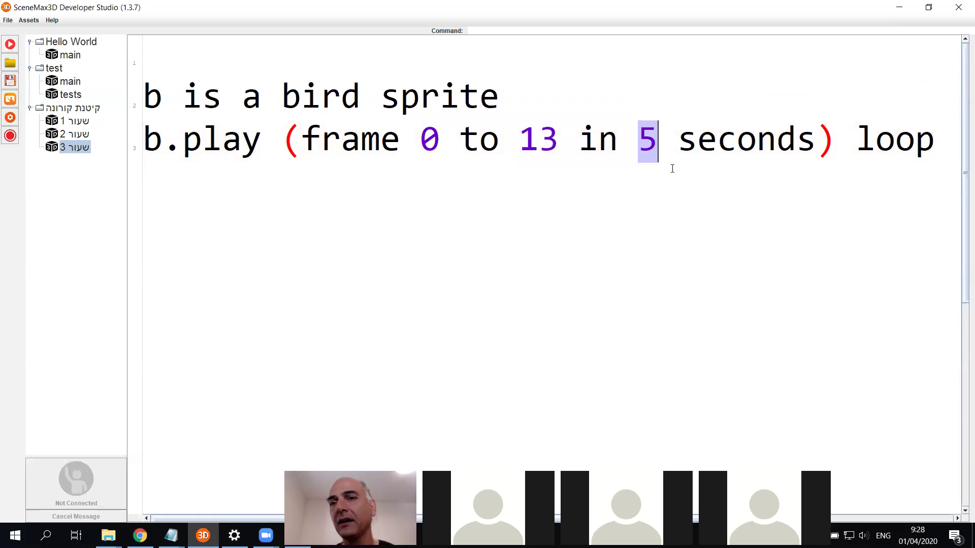
text(0)
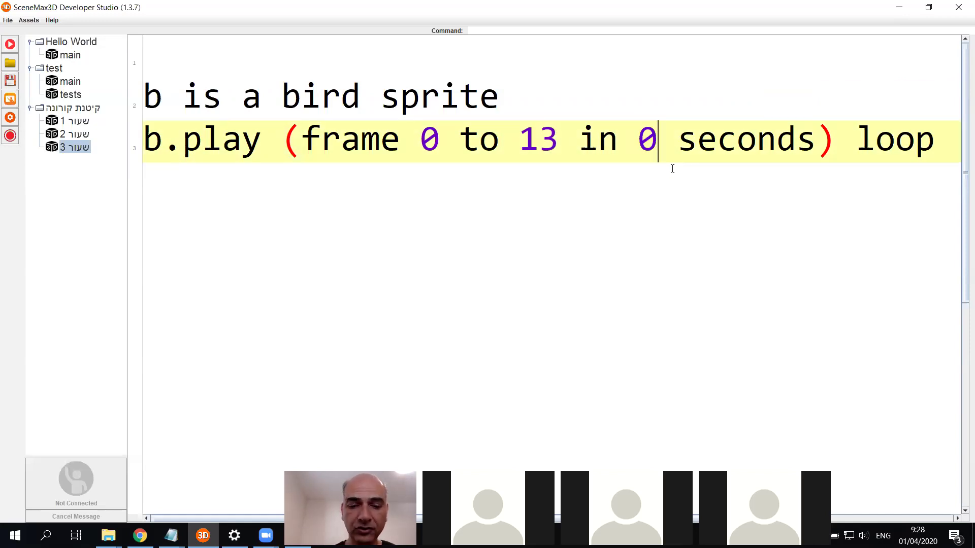
text(.5)
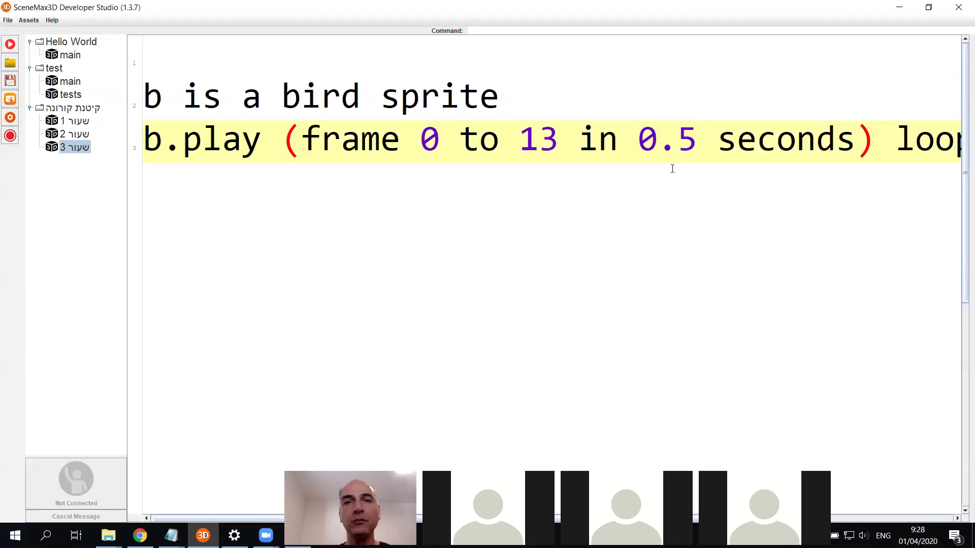
click(11, 45)
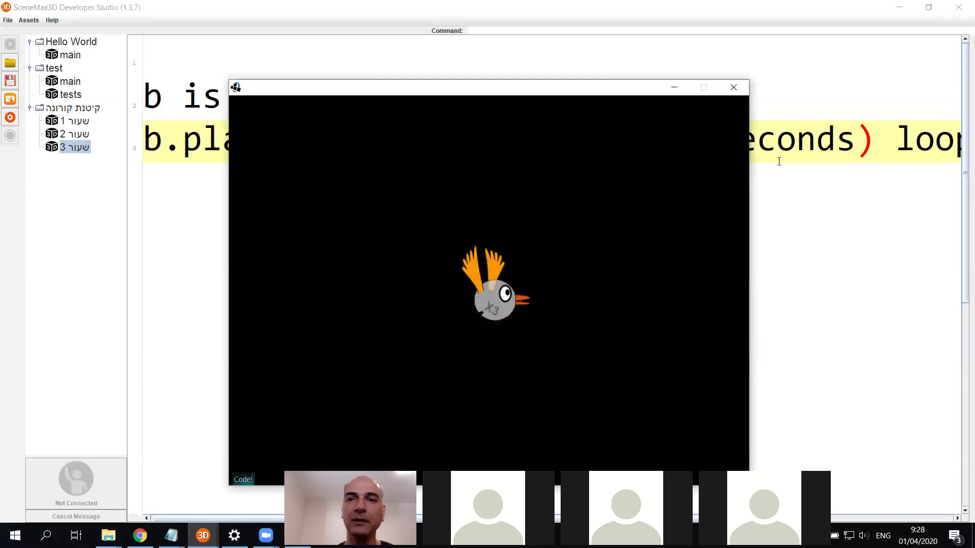
click(737, 94)
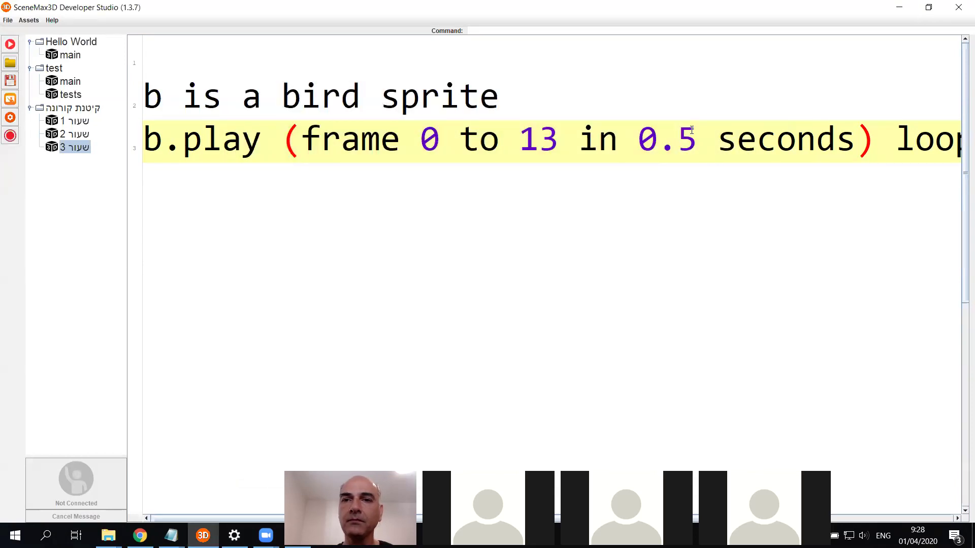
Change the duration to 0.1 seconds and preview the fast flapping
drag(680, 139, 691, 136)
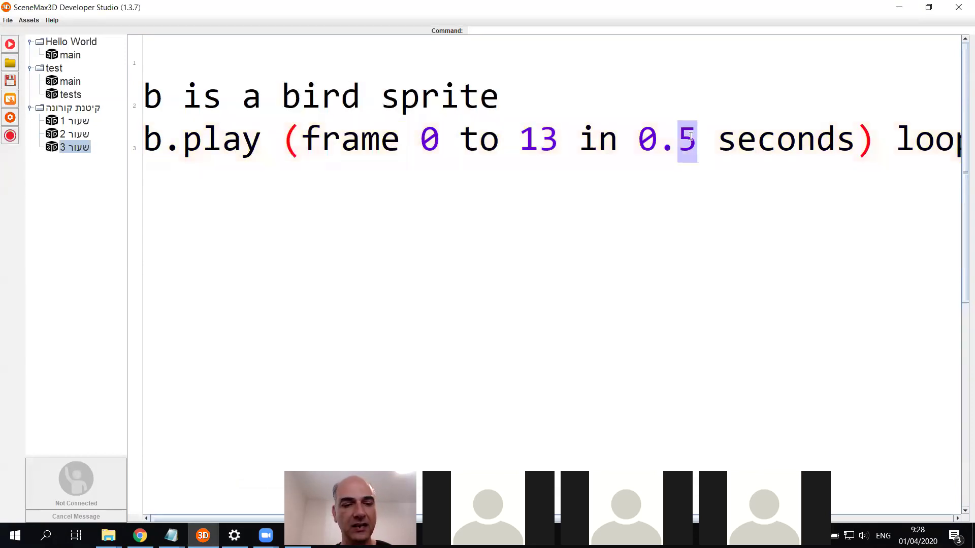
text(1)
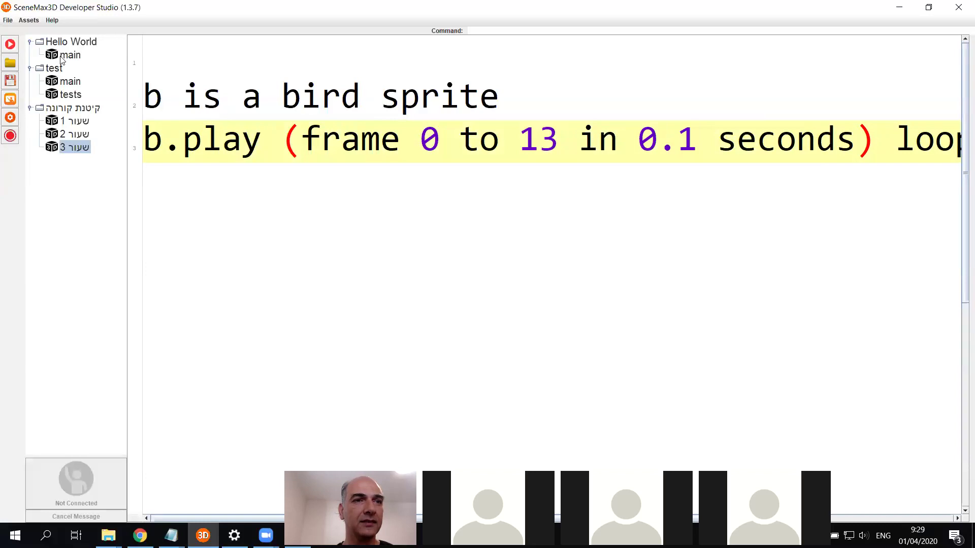
click(10, 44)
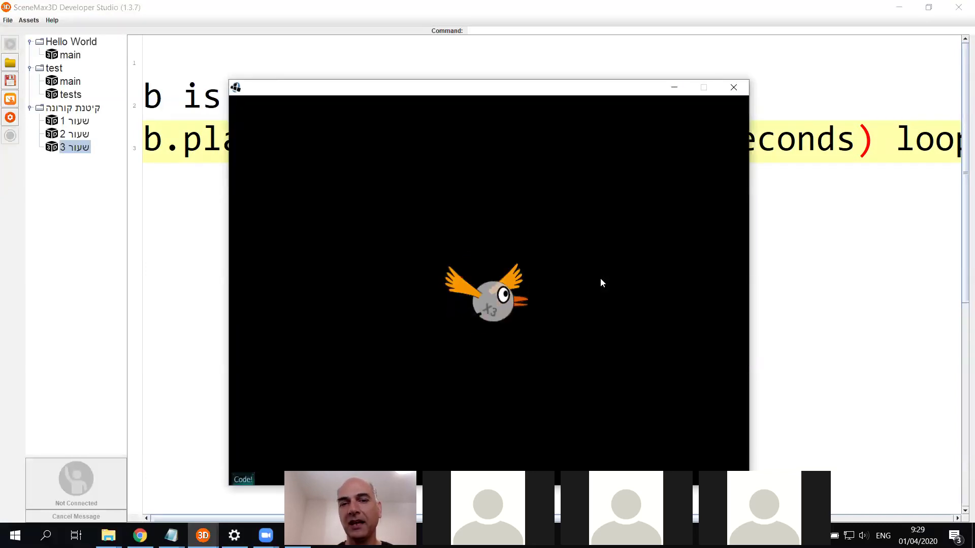
click(732, 90)
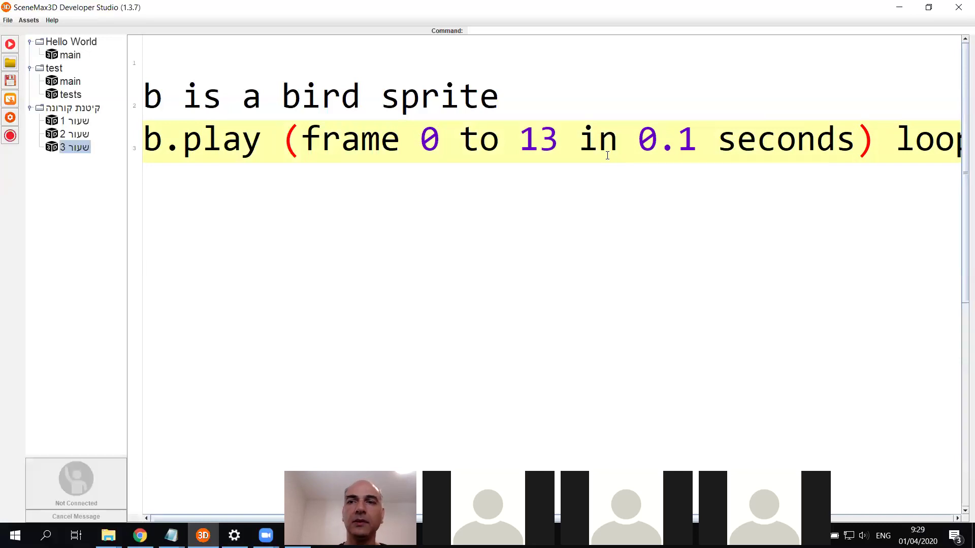
Move the cursor to the end of the b.play (frame 0 to 13 in 0.1 seconds) loop line
click(568, 138)
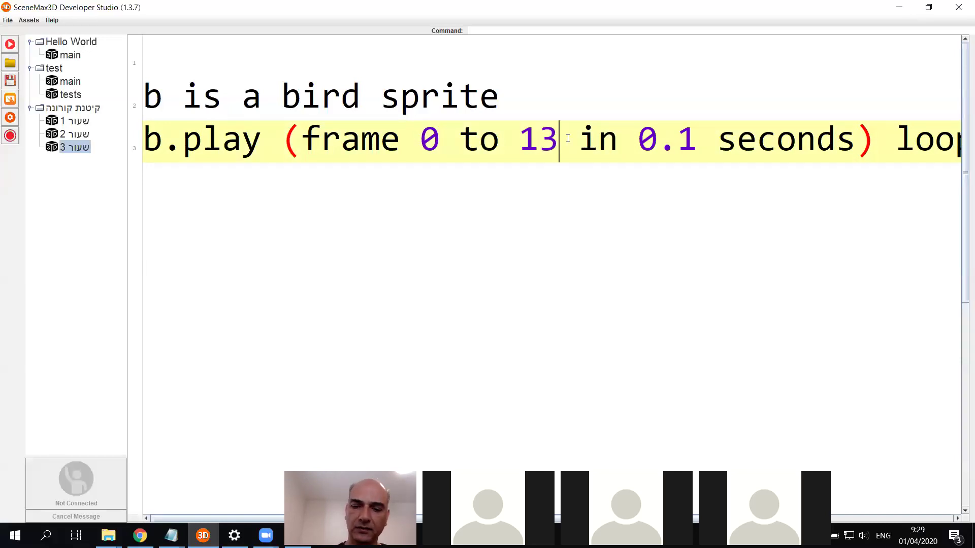
ctrl+scroll(568, 138, down, 1)
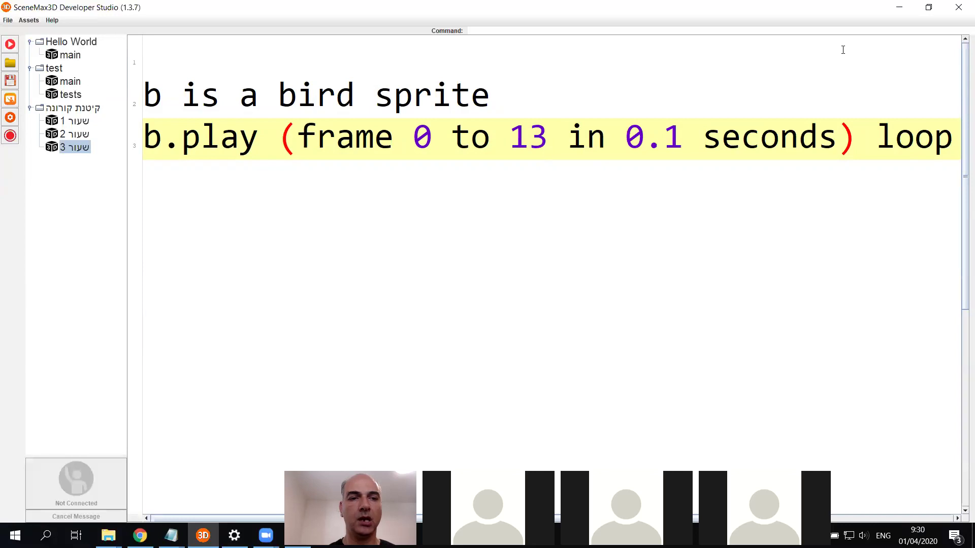
click(296, 184)
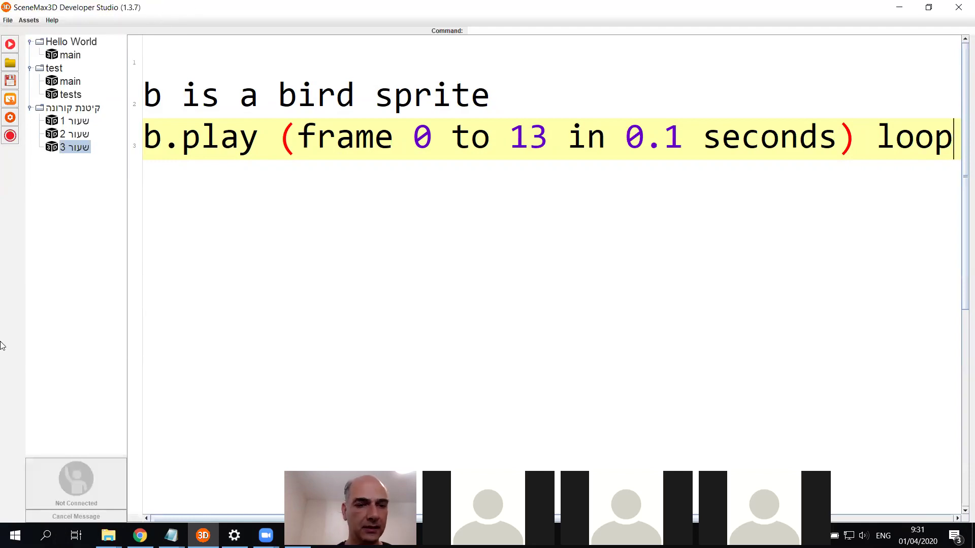
Open the downloads (הורדות) page of the SceneMax3D website in Chrome, then return to the editor
click(142, 533)
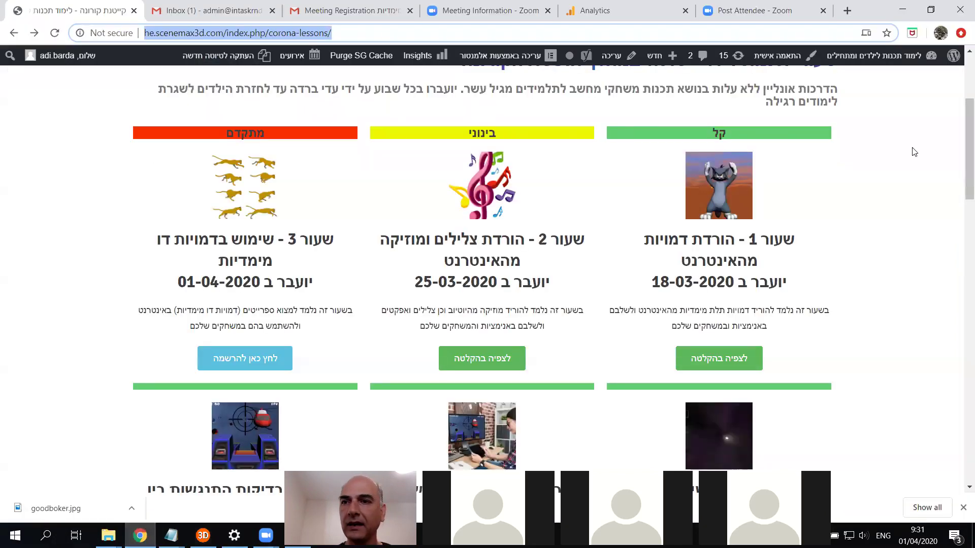
drag(961, 124, 961, 49)
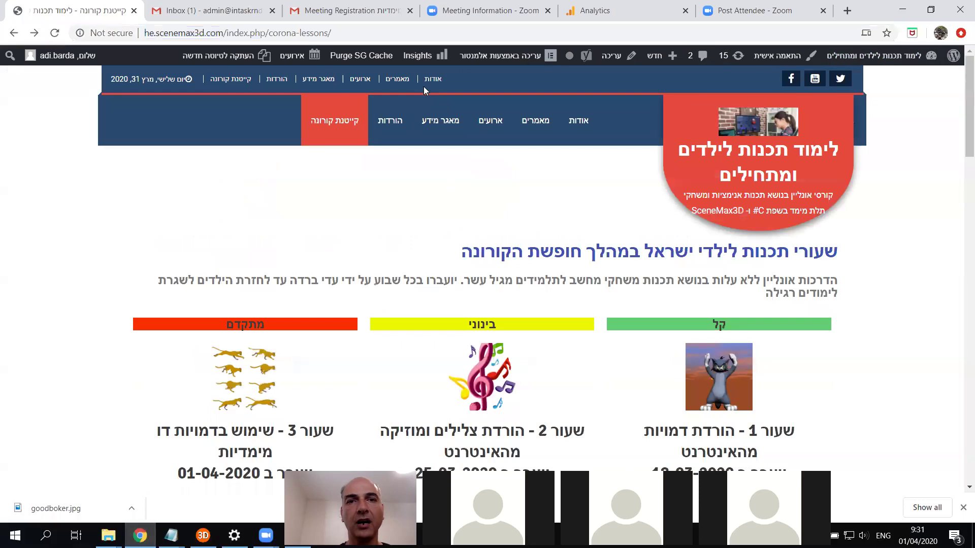
click(402, 123)
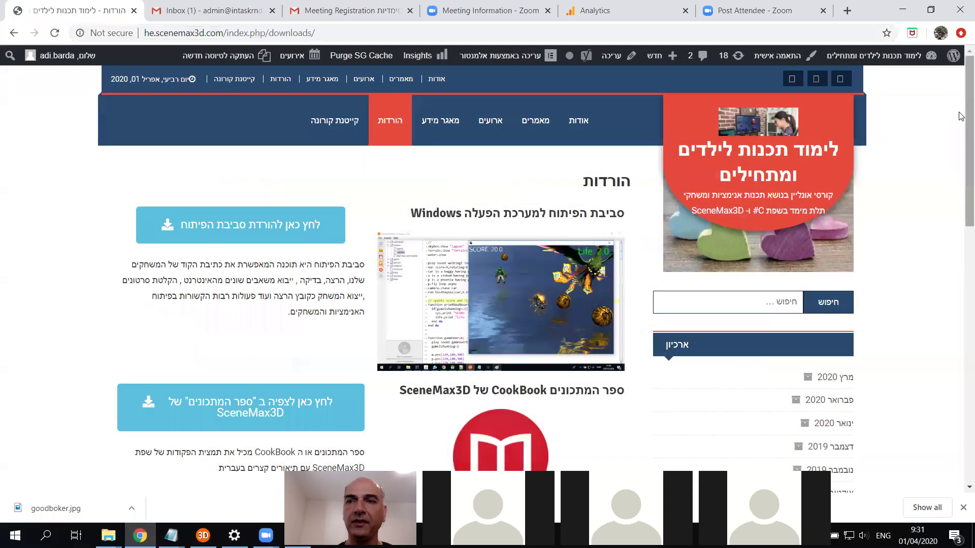
drag(961, 124, 962, 153)
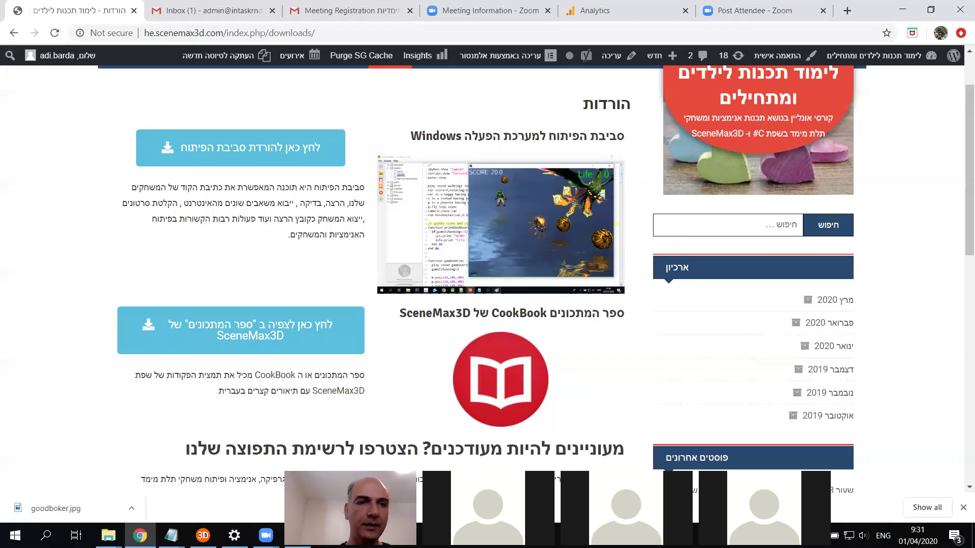
key(alt+Tab)
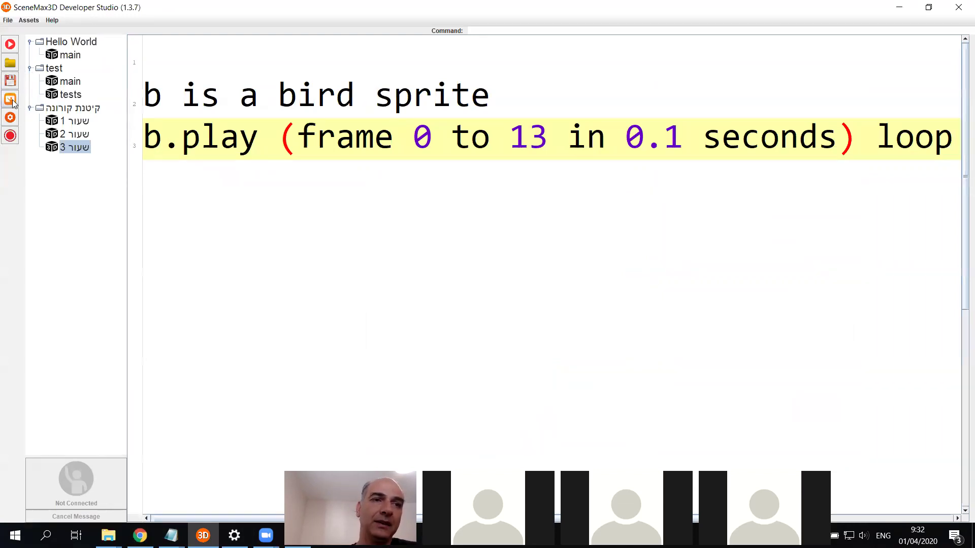
Connect to the public-world classroom with a Hebrew nickname and confirm the success message
click(11, 101)
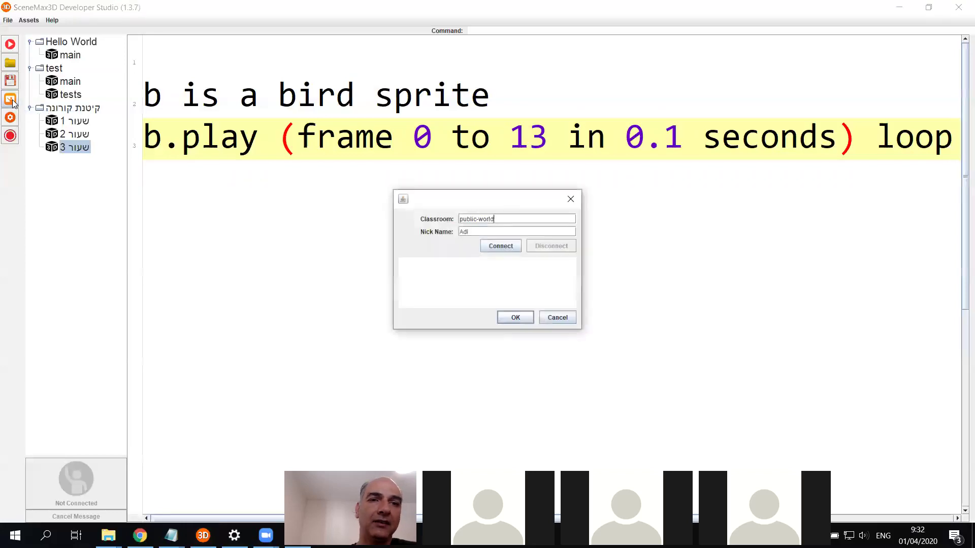
click(482, 232)
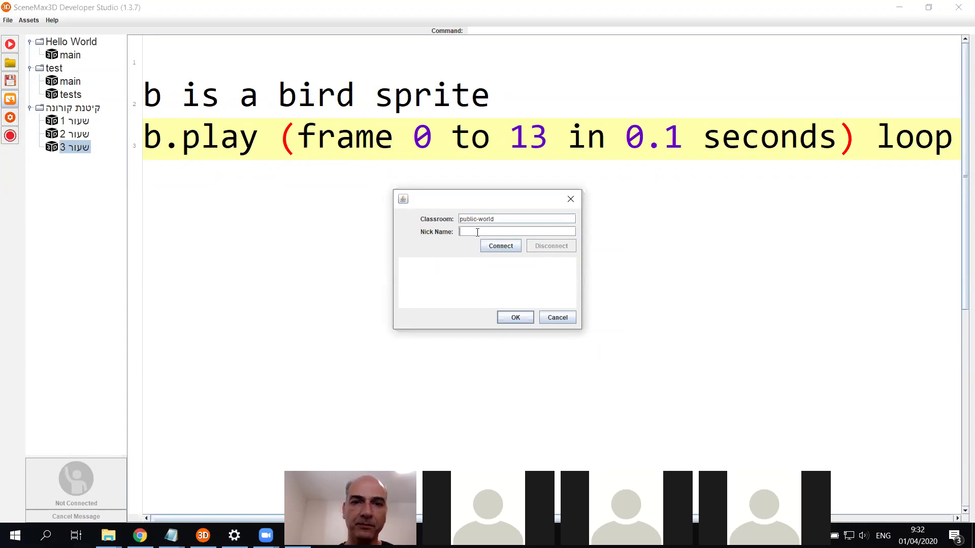
key(alt+shift)
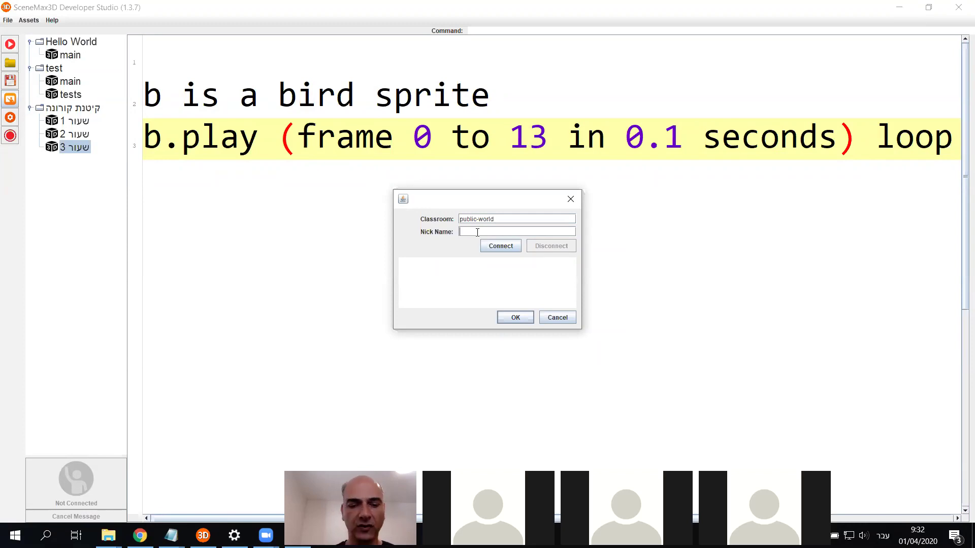
text(ערדי מ)
text(דה)
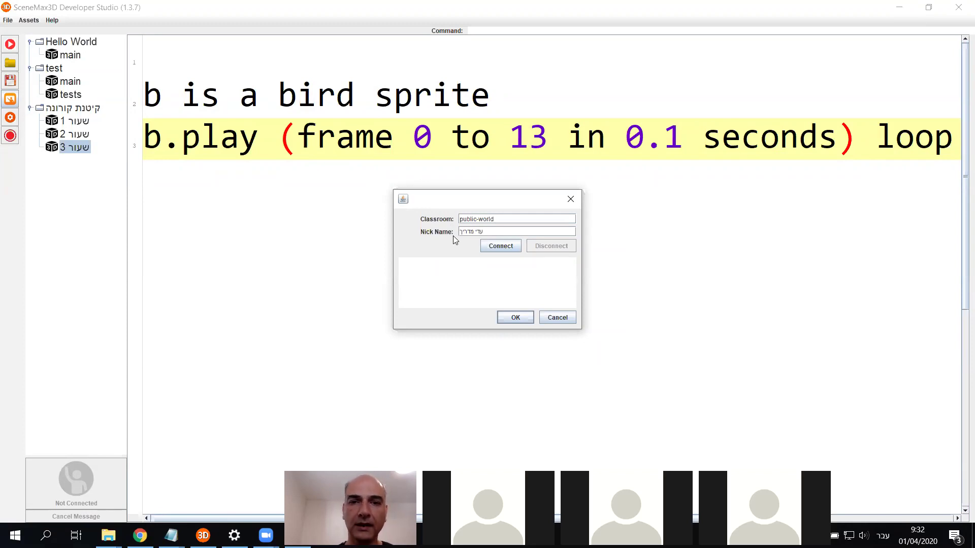
click(502, 245)
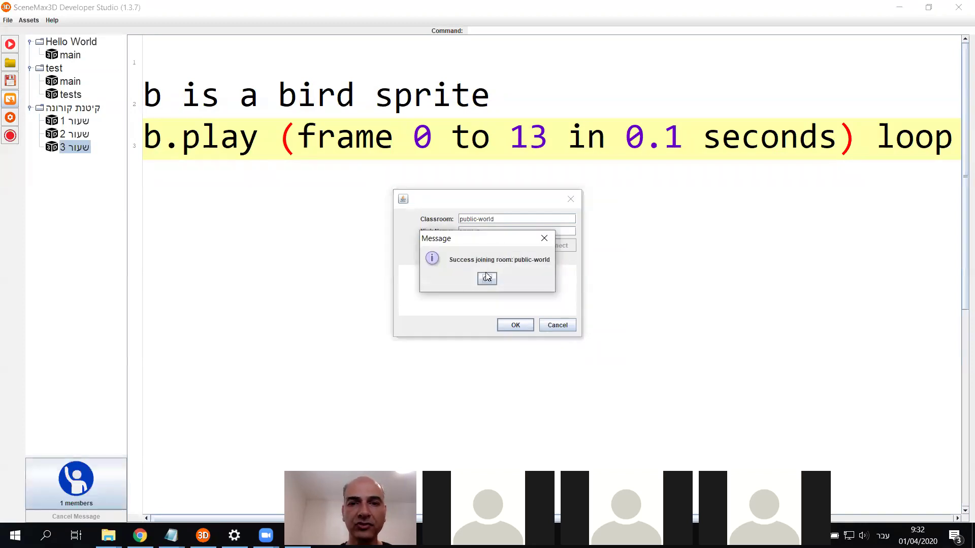
click(487, 278)
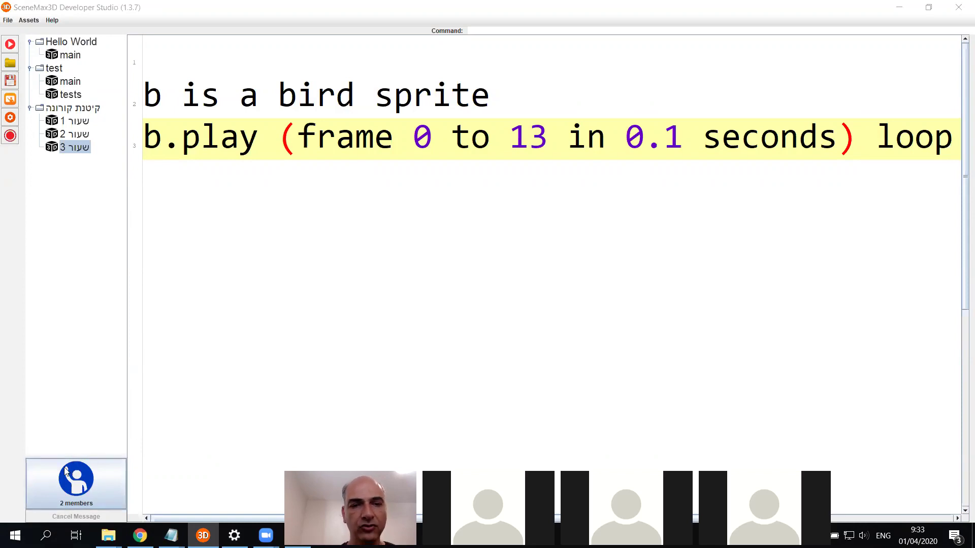
Raise a hand and send the classroom the Hebrew question 'לא עובד לי' (not working)
click(87, 484)
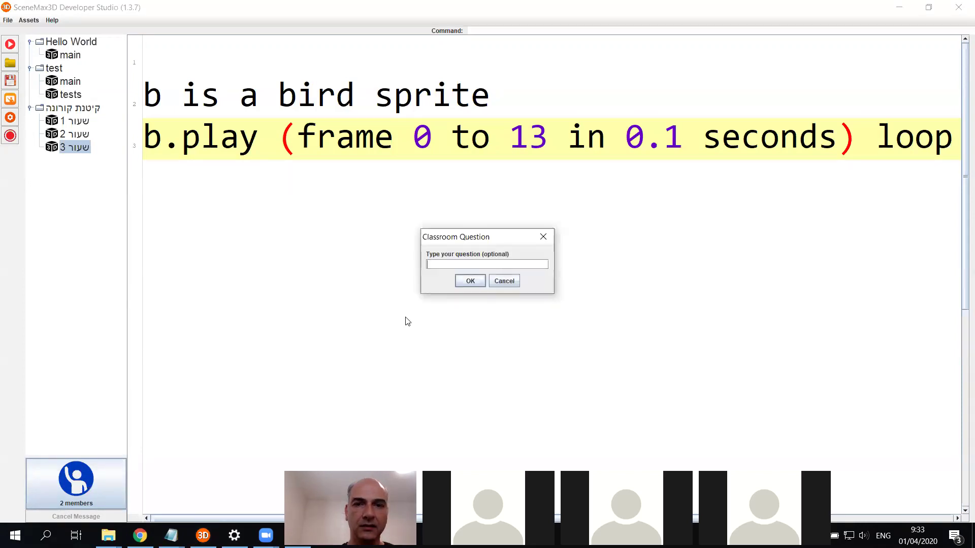
click(505, 282)
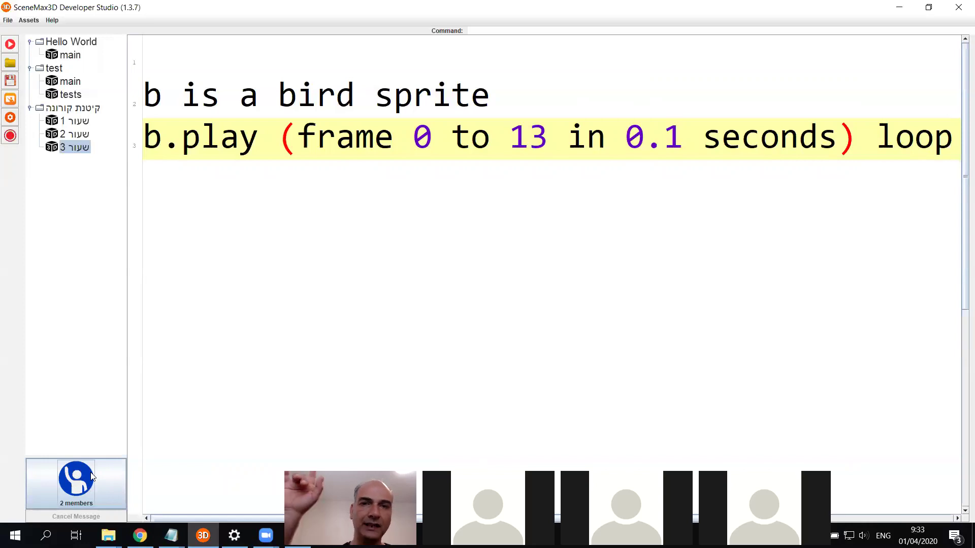
click(91, 473)
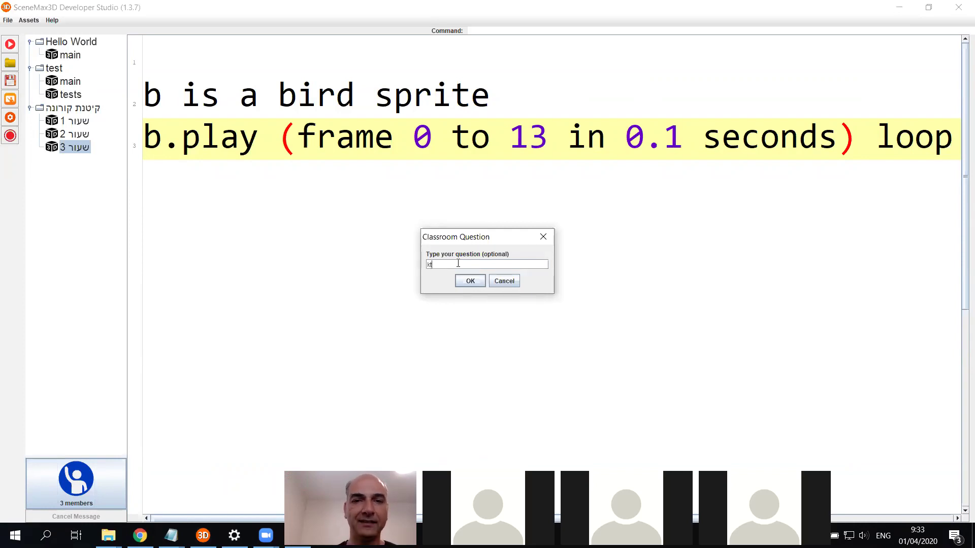
key(alt+shift)
text(לא עובד לי)
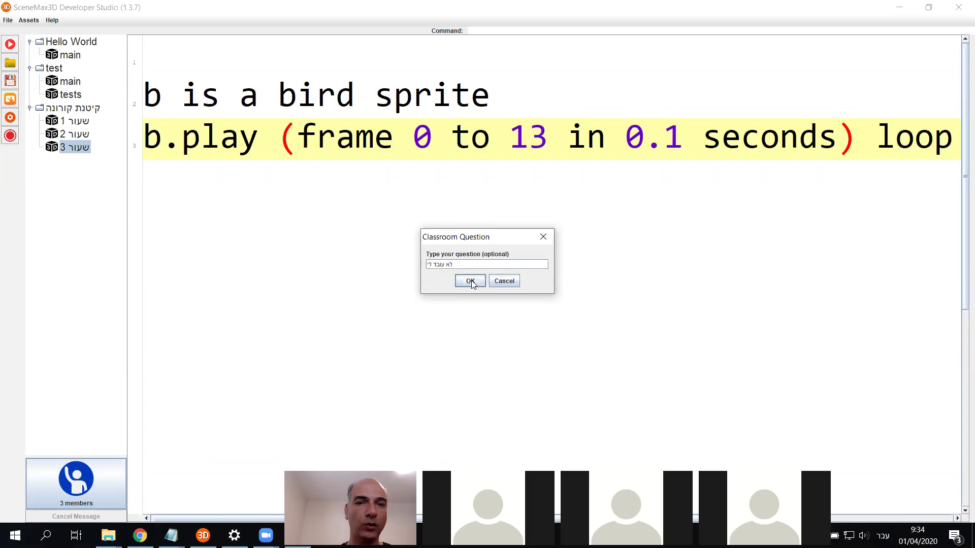
click(470, 282)
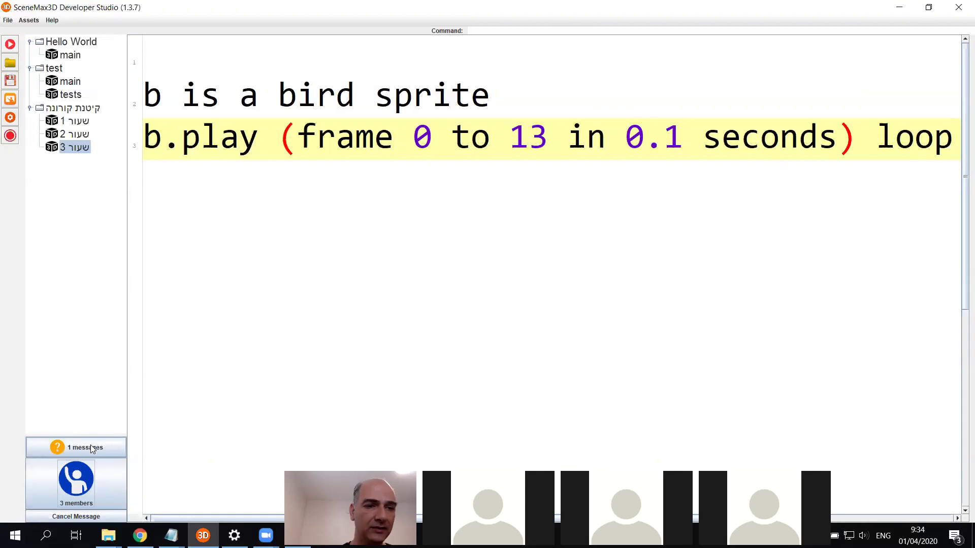
click(74, 450)
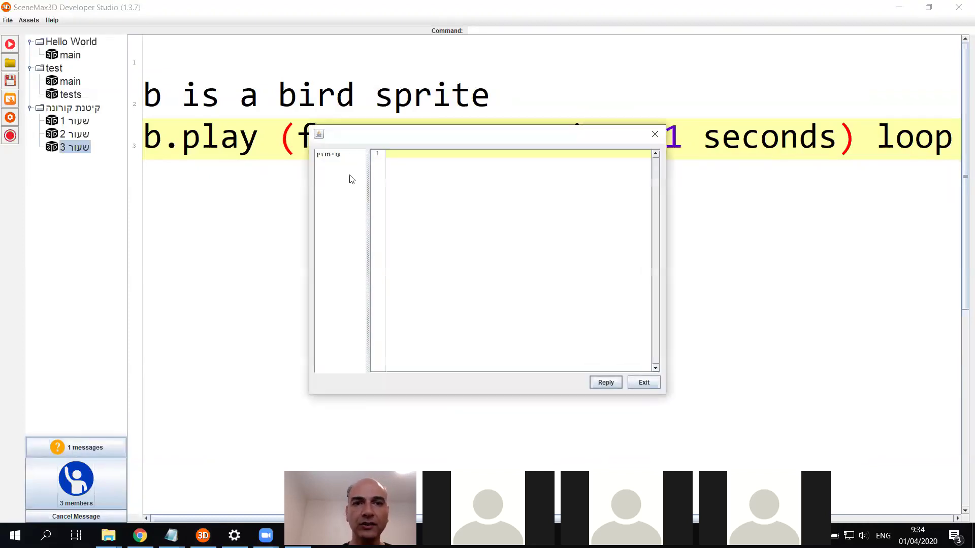
click(331, 158)
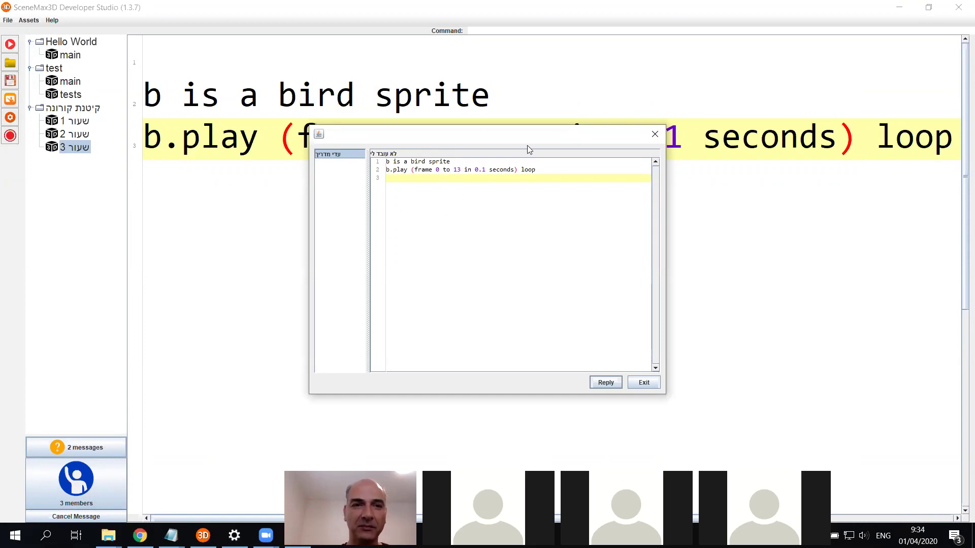
click(654, 134)
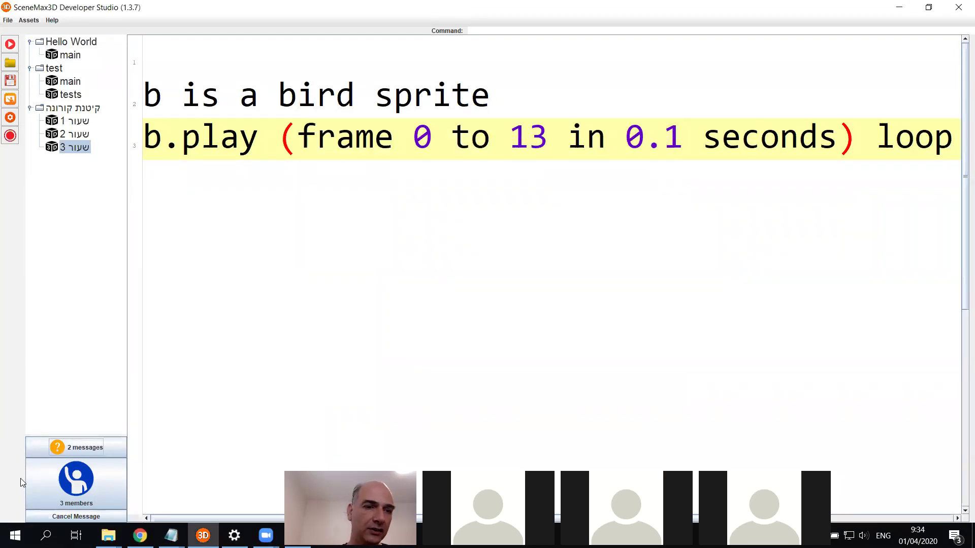
click(89, 447)
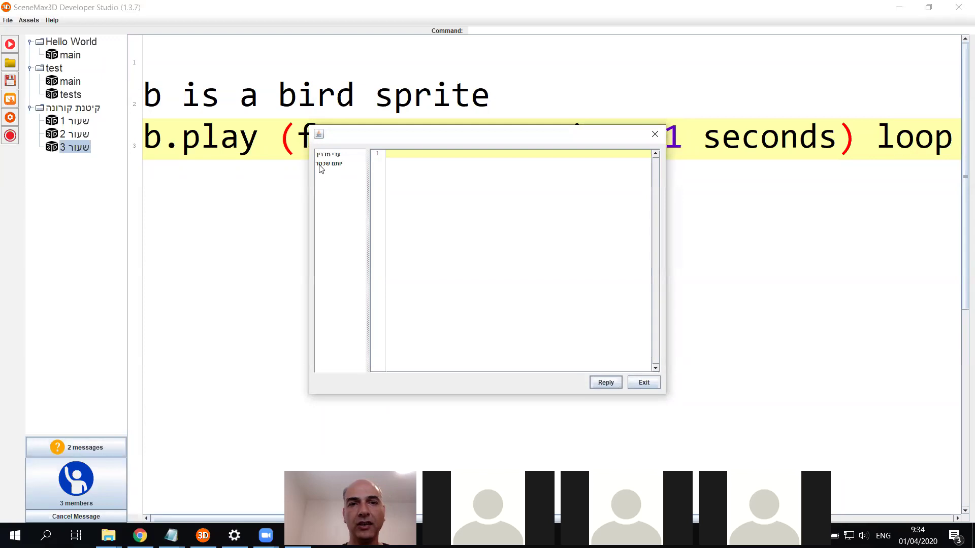
click(320, 164)
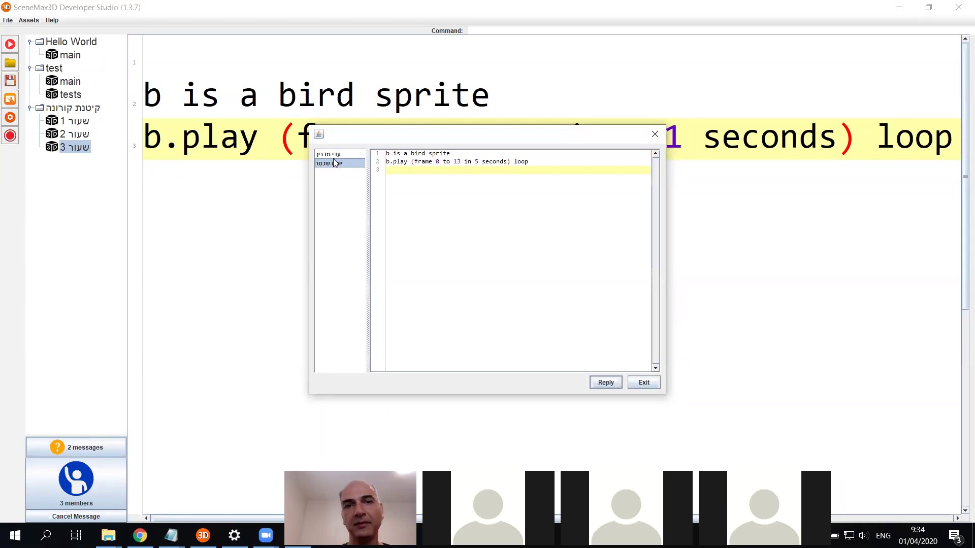
click(328, 157)
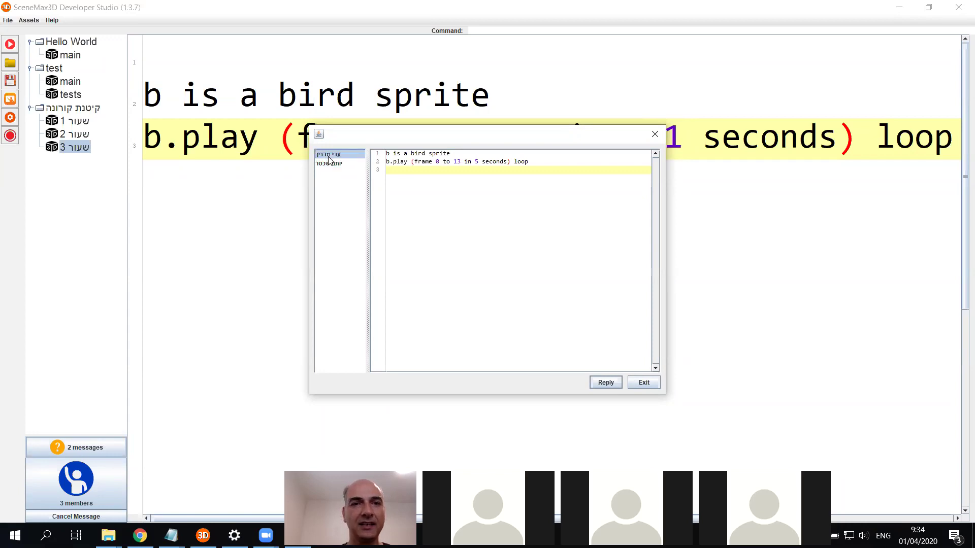
click(345, 165)
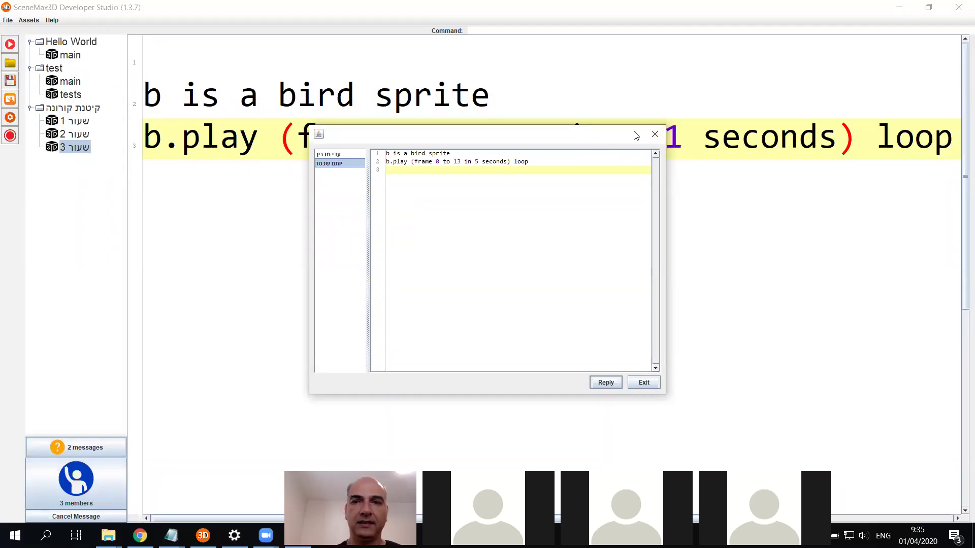
click(654, 136)
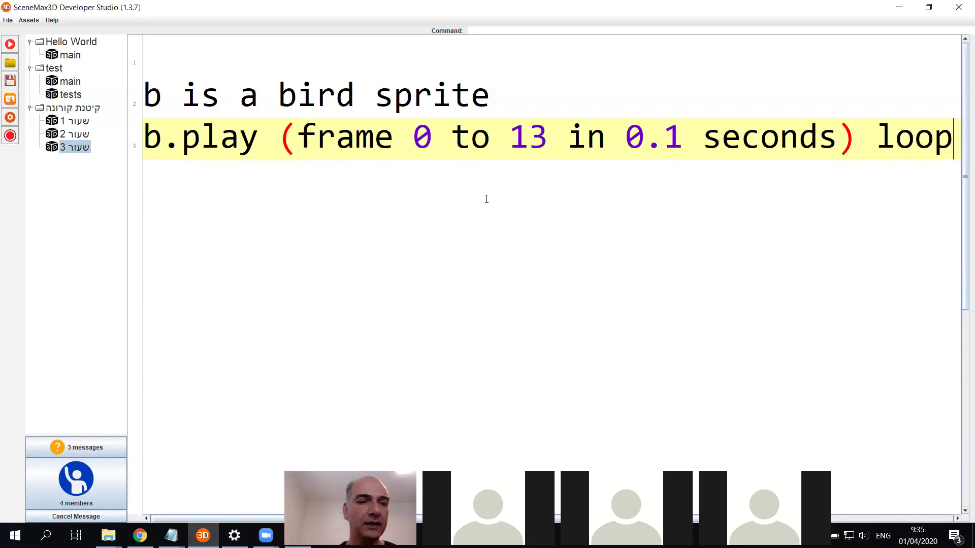
click(68, 451)
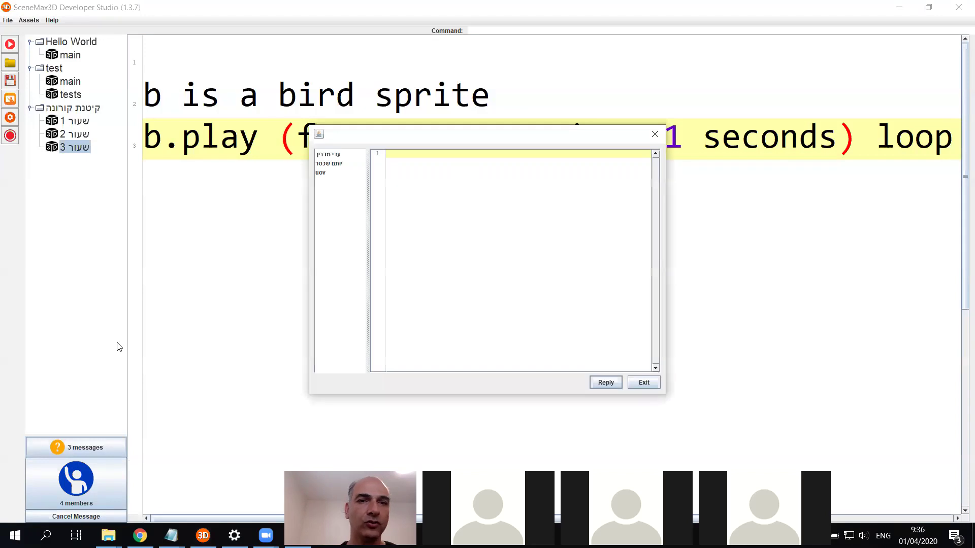
click(323, 174)
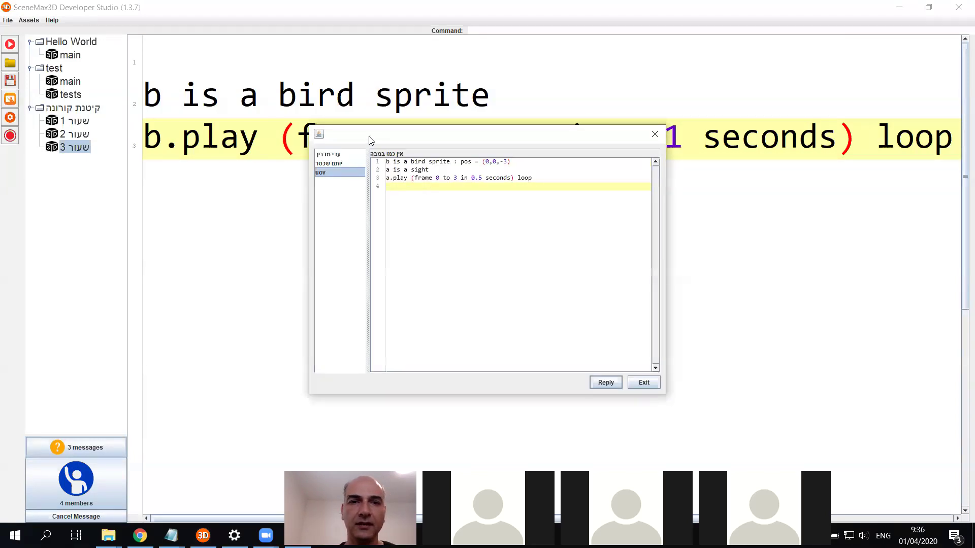
drag(369, 131, 368, 97)
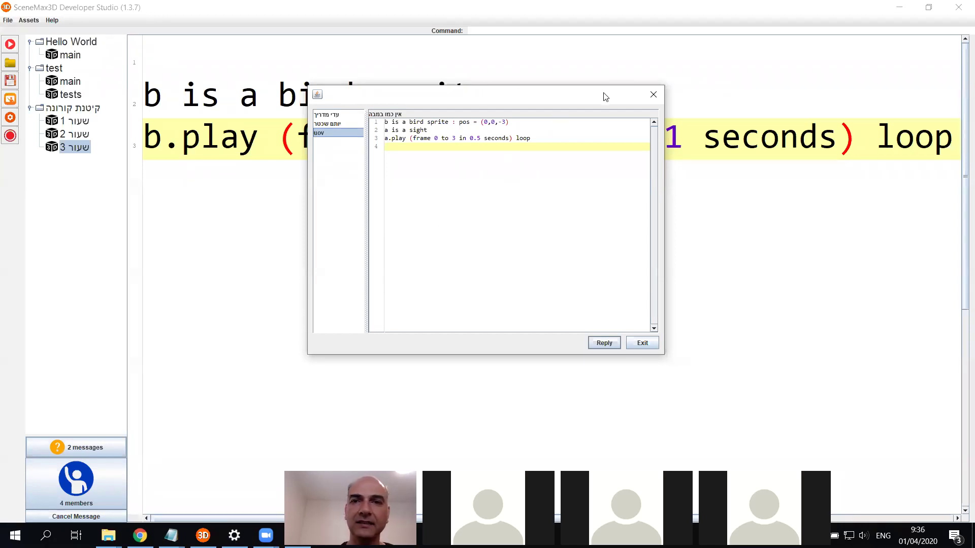
click(652, 96)
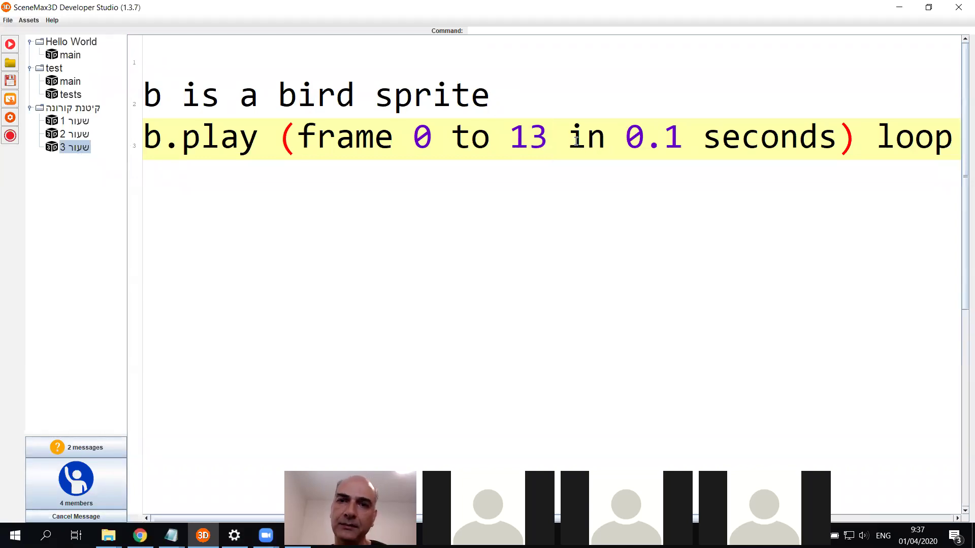
Remove 'in 0.1 seconds' so the line reads b.play (frame 0 to 13) loop
drag(577, 140, 833, 138)
key(Delete)
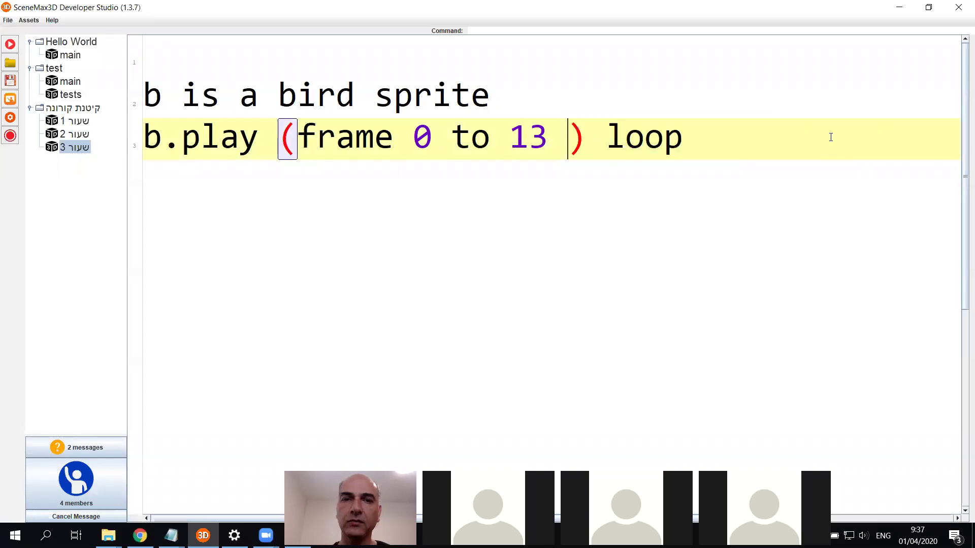
key(BackSpace)
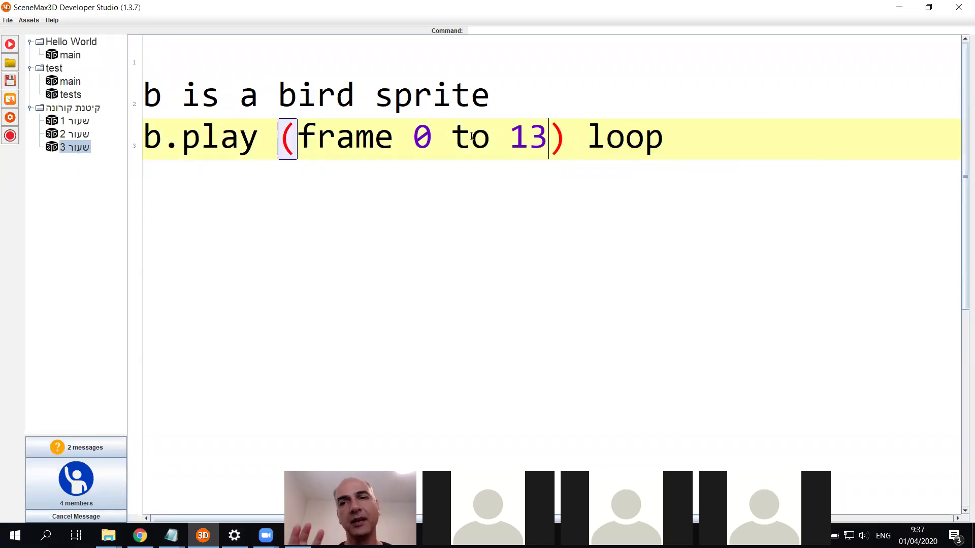
Insert an empty line 4 after 'loop' on line 3
double_click(632, 137)
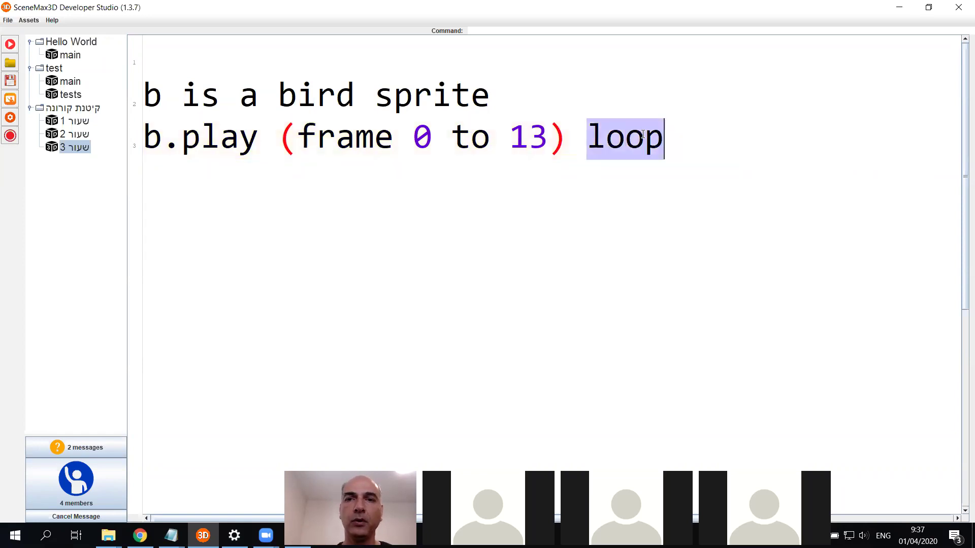
click(697, 141)
key(Return)
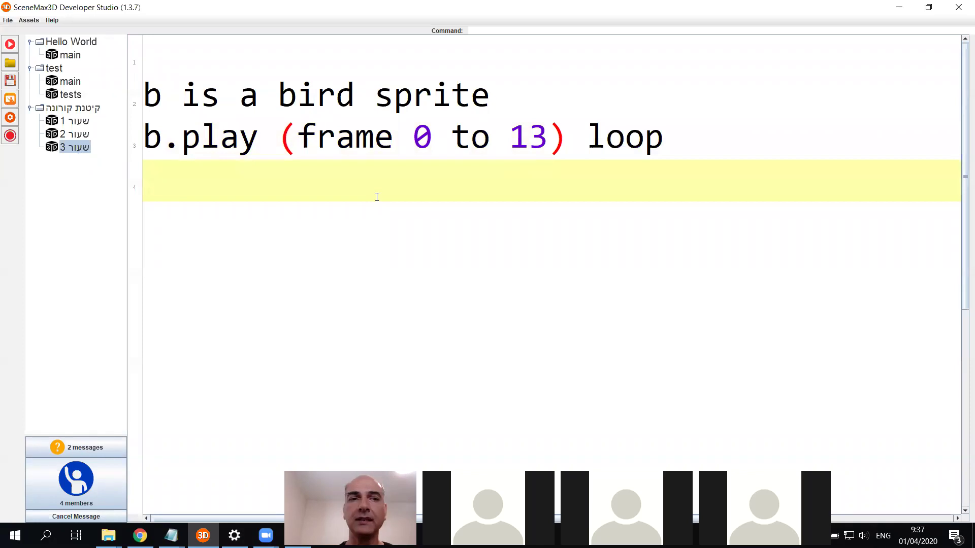
Add 'b.move left 4 in 10 seconds' and 'b.move right 4 in 10 seconds' lines, then run the game
text(b.move left 4 )
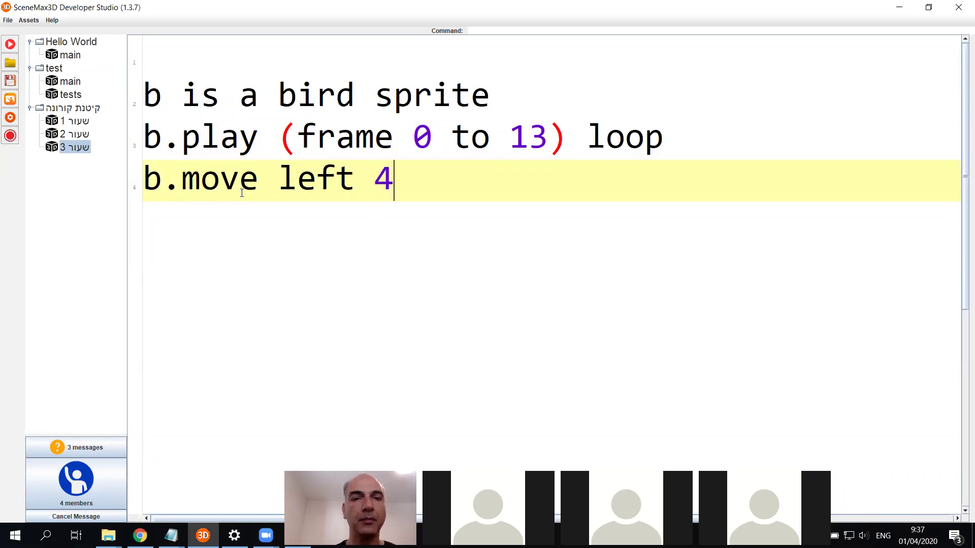
text(in 10 s)
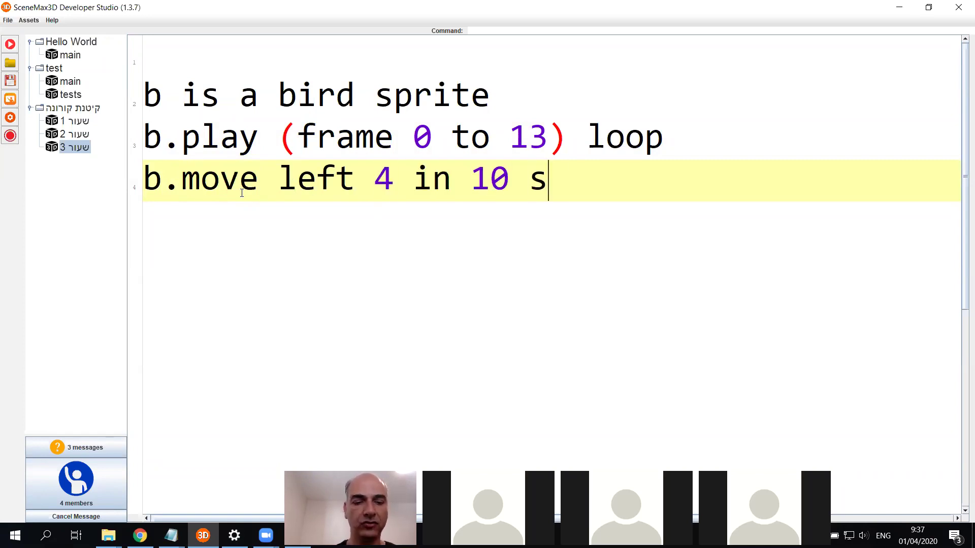
text(econds)
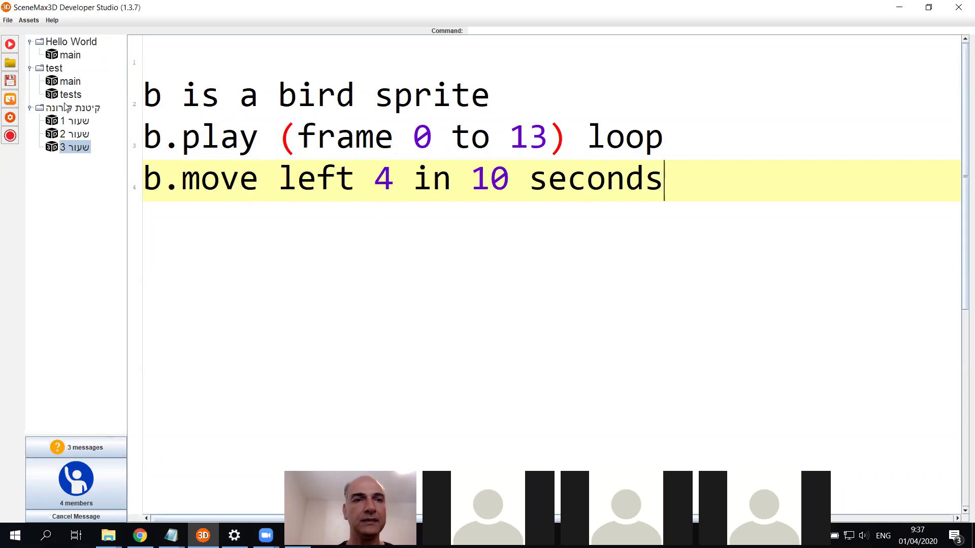
drag(663, 181, 143, 185)
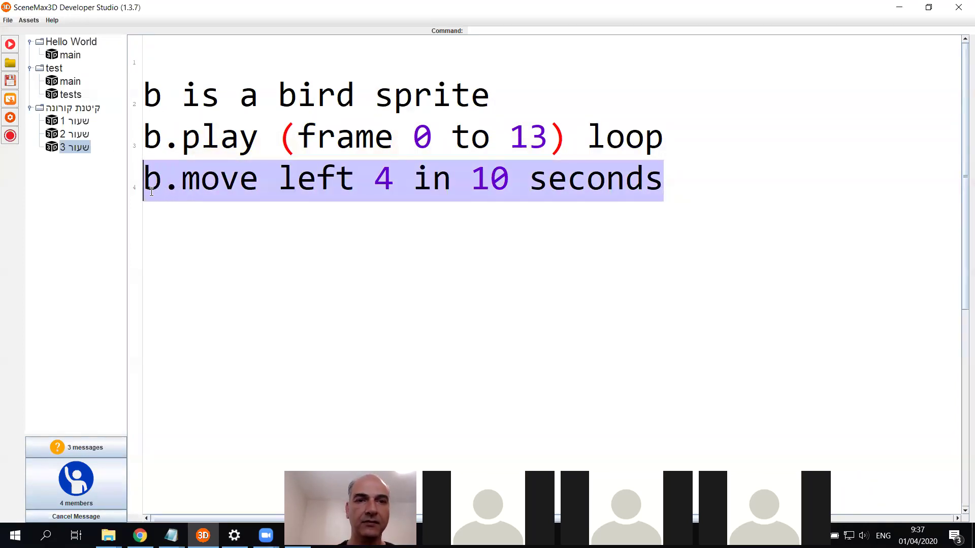
key(ctrl+c)
click(204, 226)
key(Return)
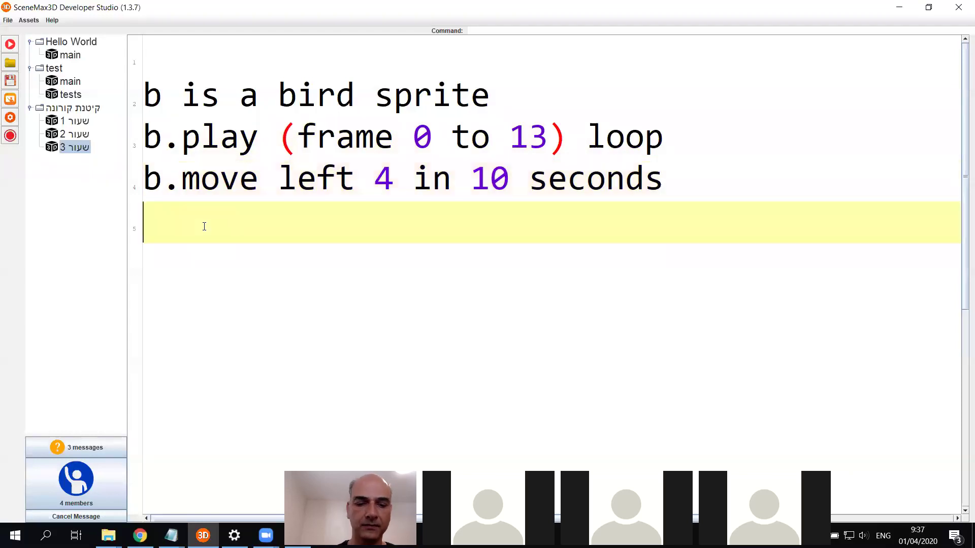
key(ctrl+v)
double_click(307, 219)
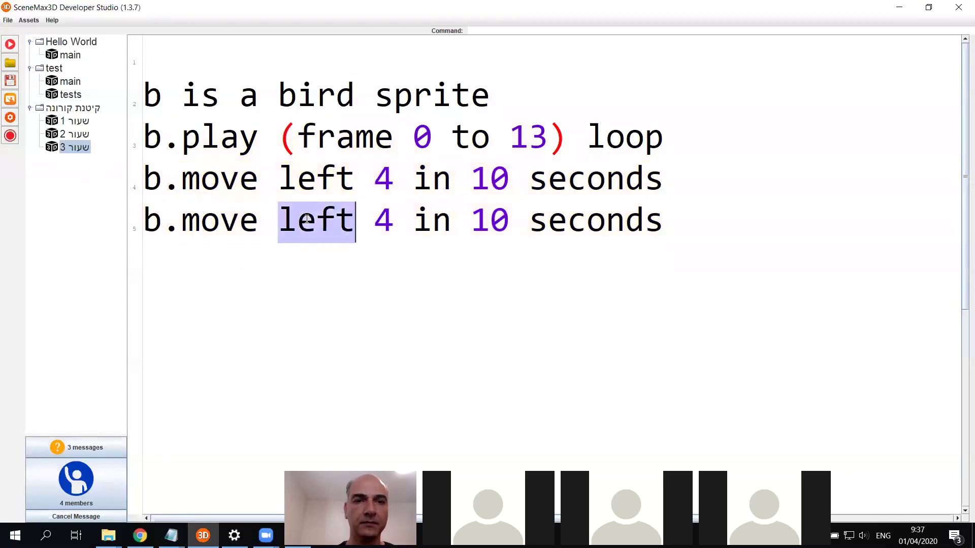
text(right)
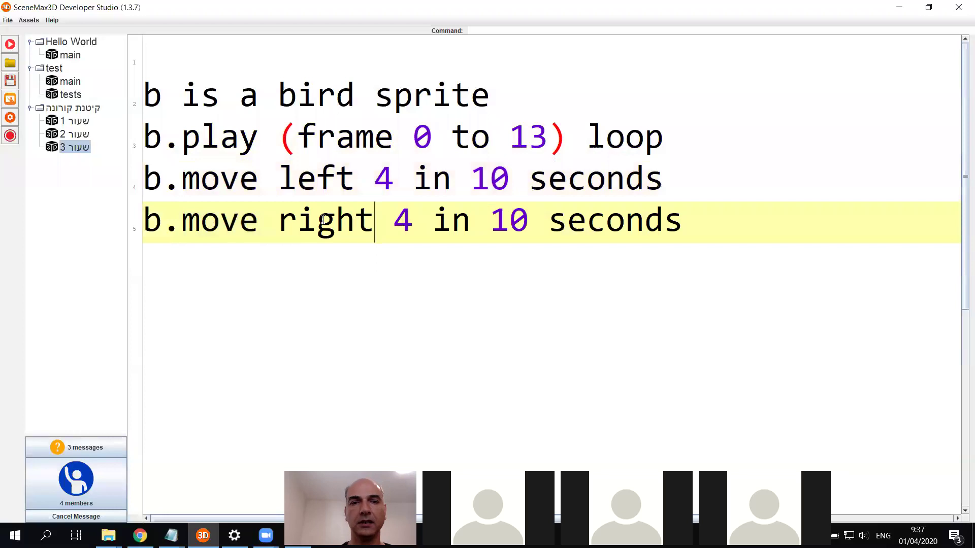
drag(357, 181, 298, 183)
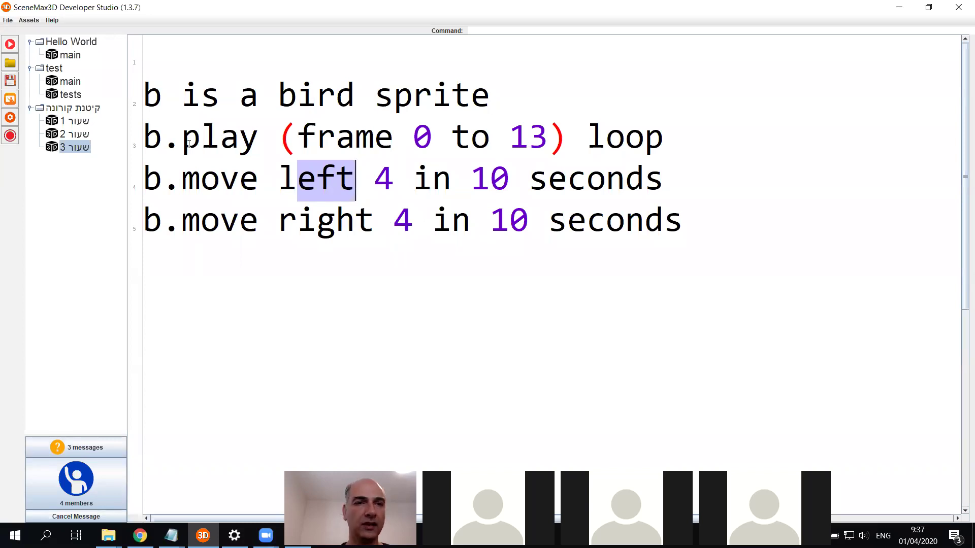
click(16, 48)
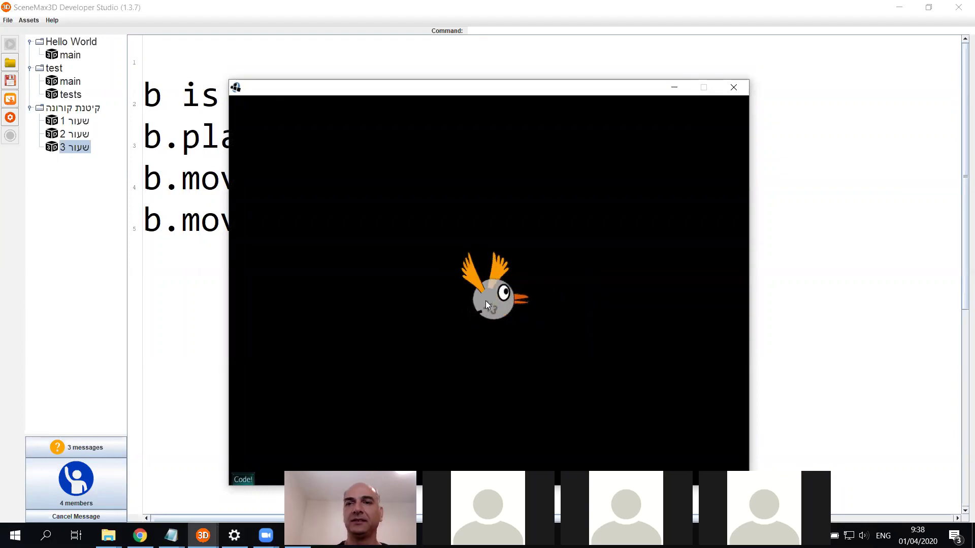
Close the bird game preview window
click(735, 88)
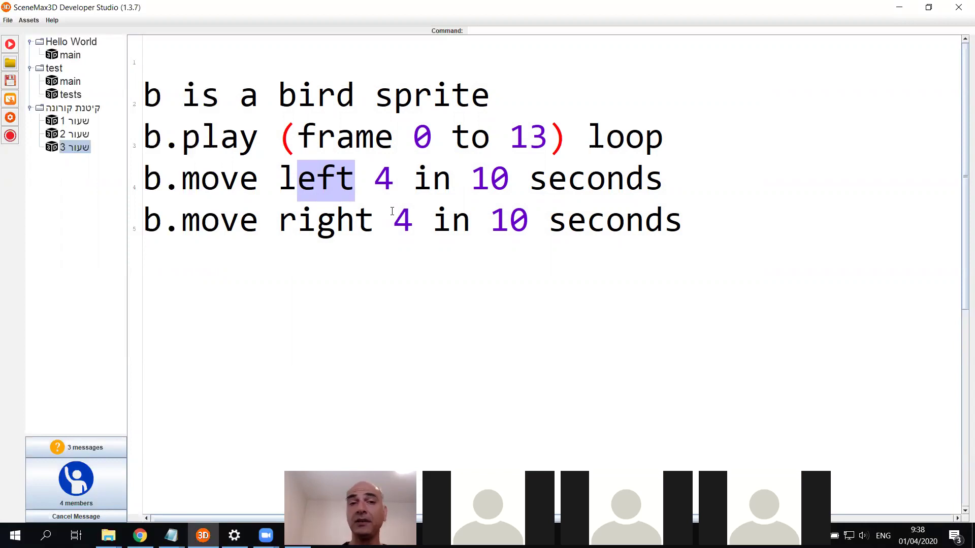
Change the bird's moves from left 4 and right 4 to up 2 and down 2
double_click(323, 179)
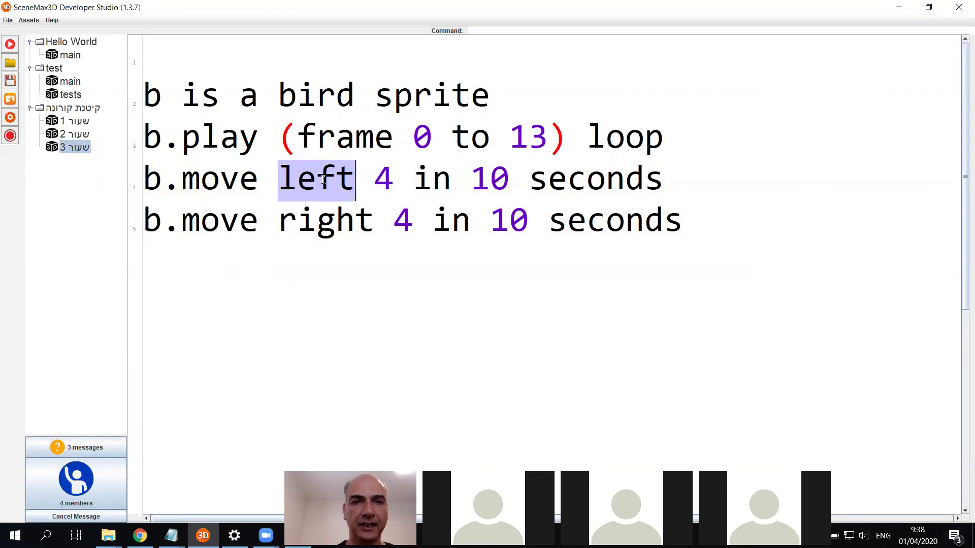
text(up)
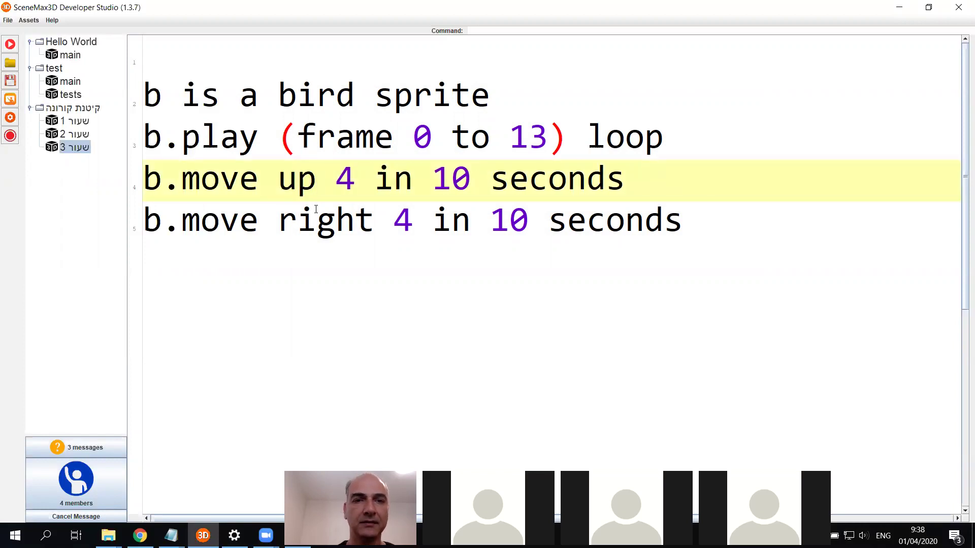
double_click(310, 227)
text(down)
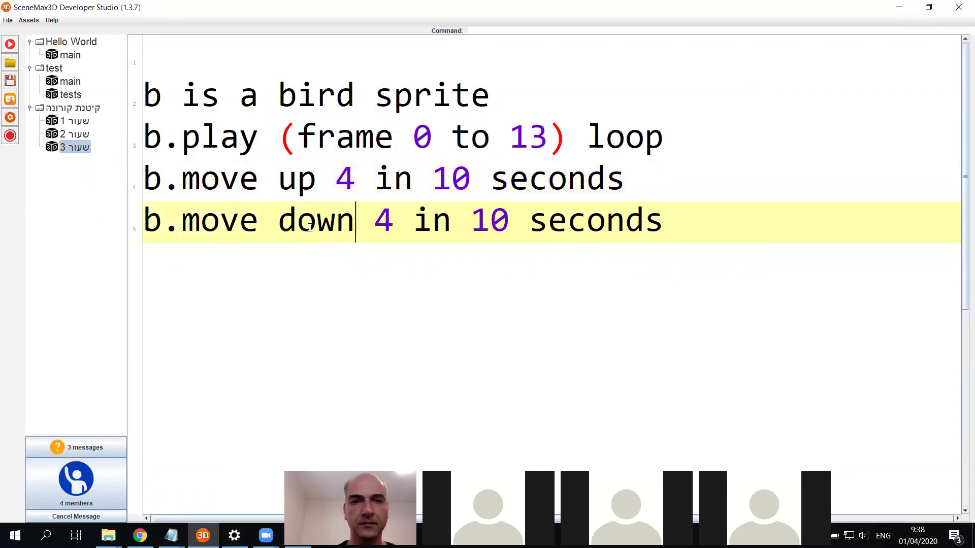
double_click(342, 179)
text(2)
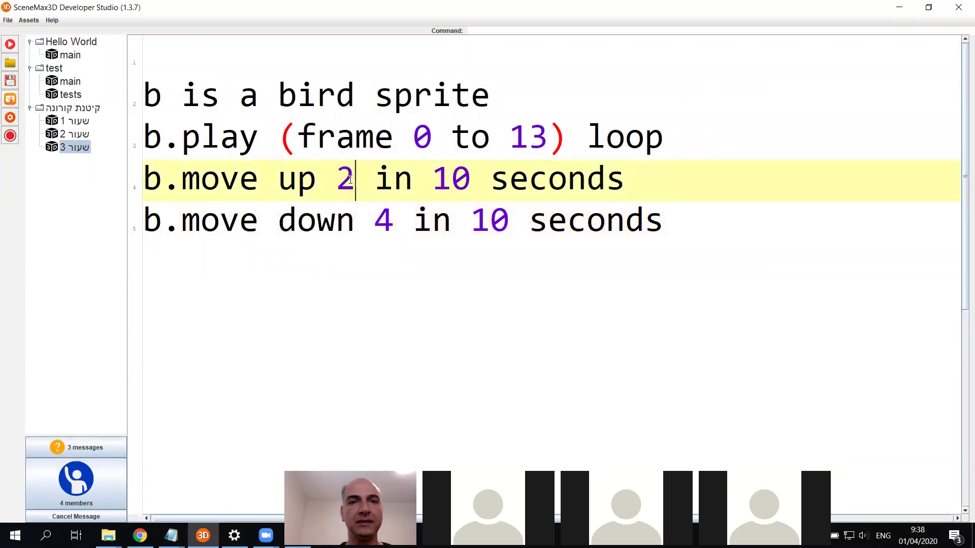
double_click(381, 223)
text(2)
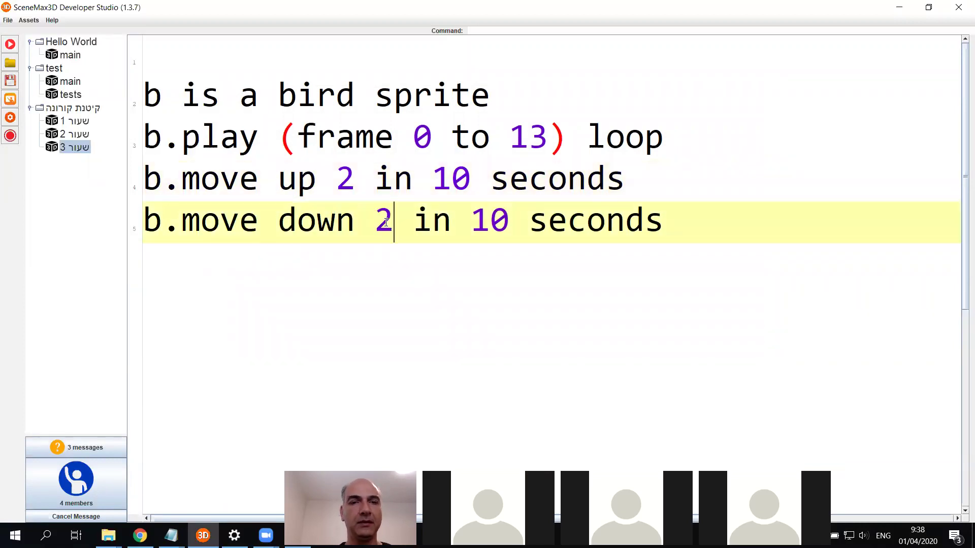
Set both move durations from 10 to 5 seconds and run the game
double_click(447, 180)
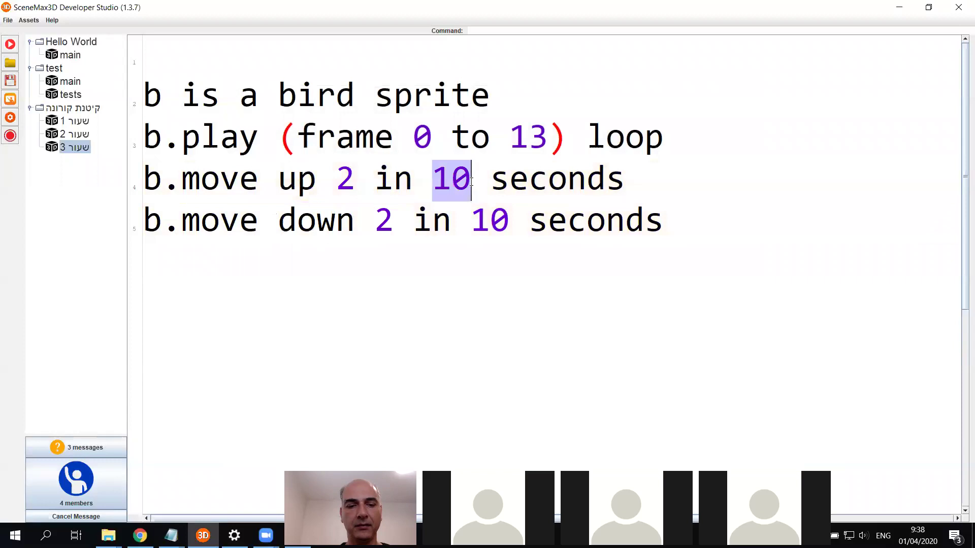
text(5)
click(490, 221)
click(478, 218)
drag(478, 219, 507, 218)
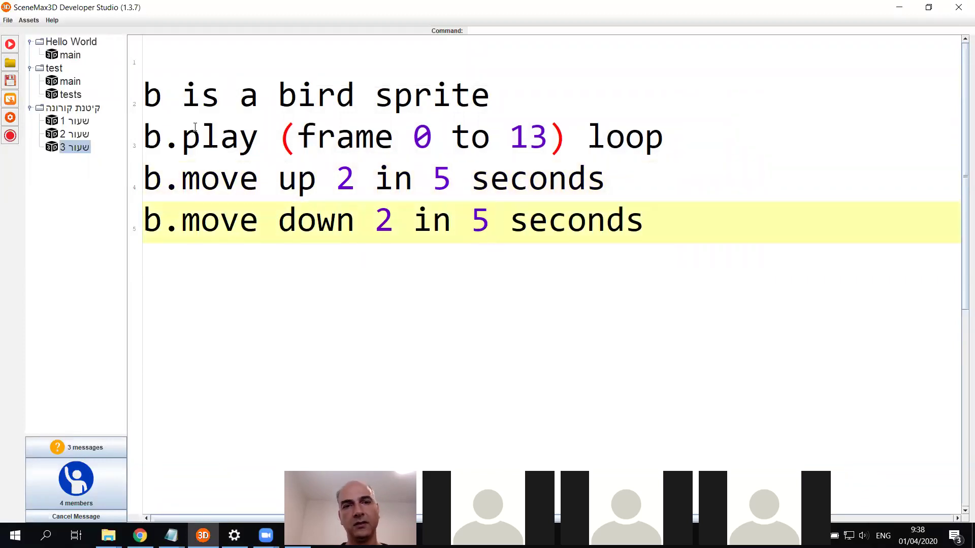
click(9, 45)
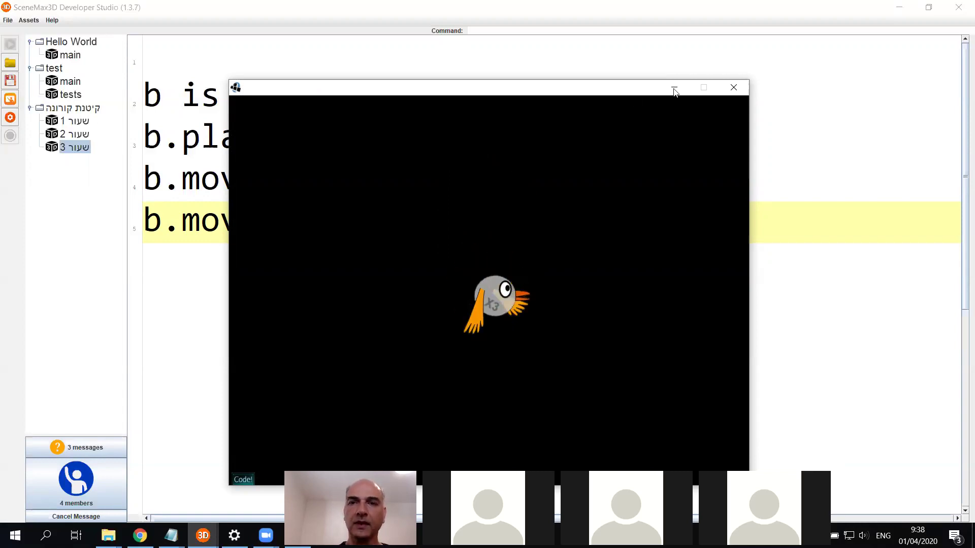
Close the preview showing the bird moving up 2 and down 2
click(733, 87)
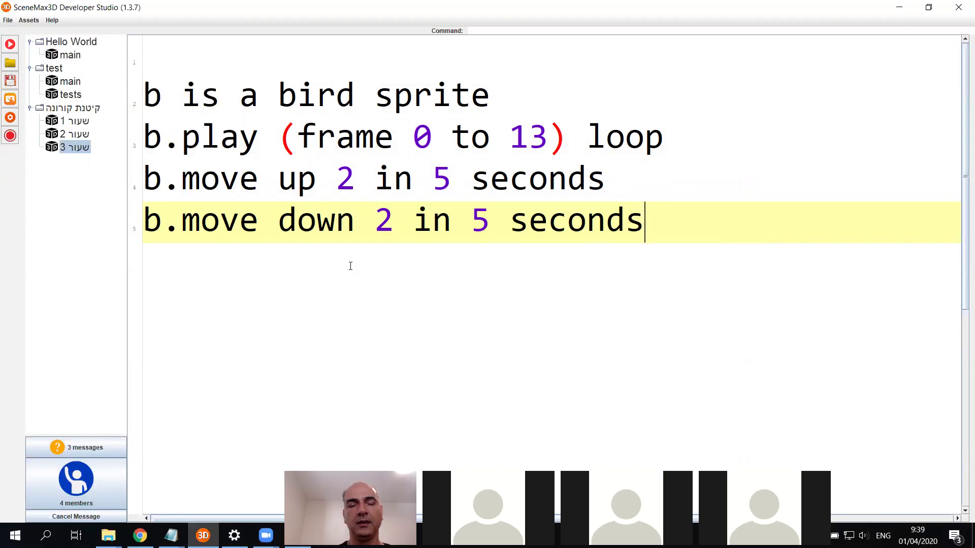
Insert a blank line 6 after the down-2 movement line
key(Return)
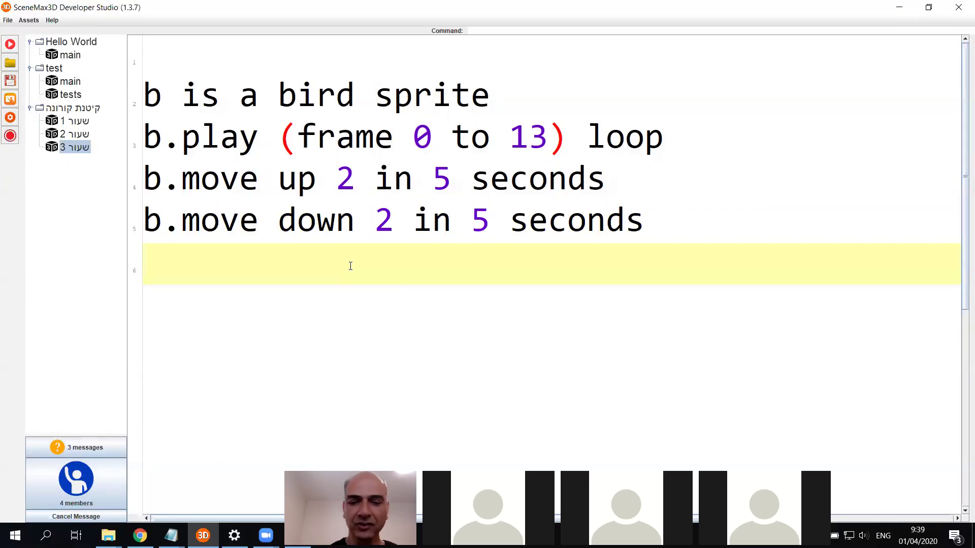
Replace the whole script with 'ship is a gemini', run it, then close the preview
key(ctrl+a)
key(Delete)
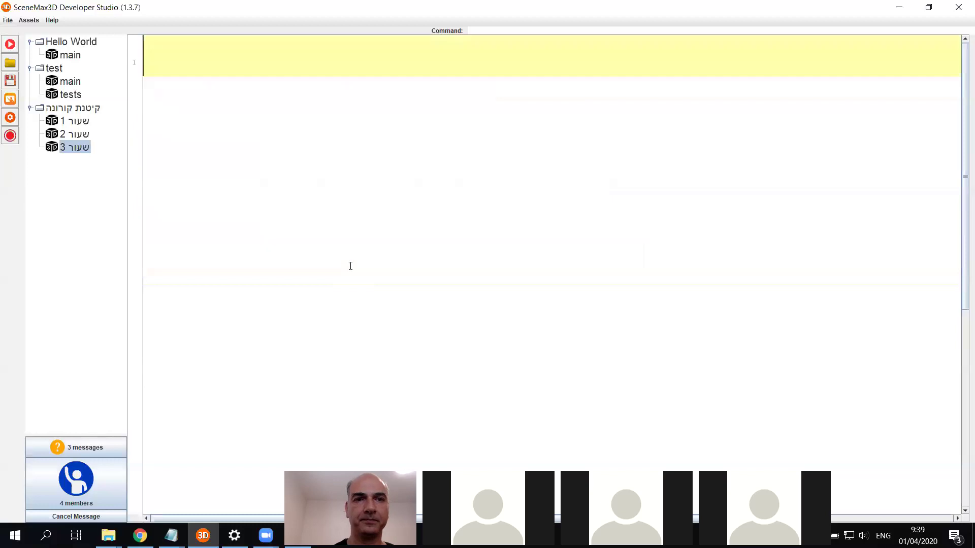
key(Return)
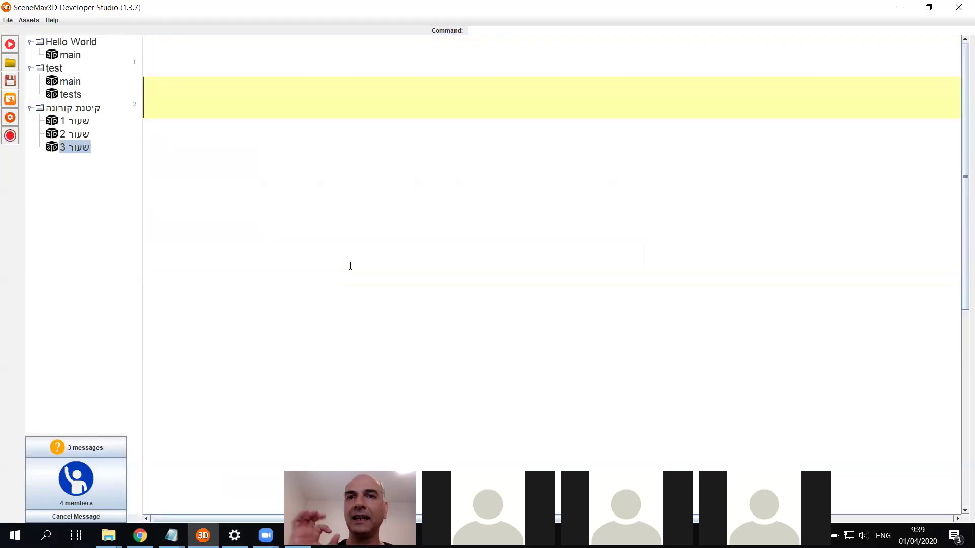
text(sh)
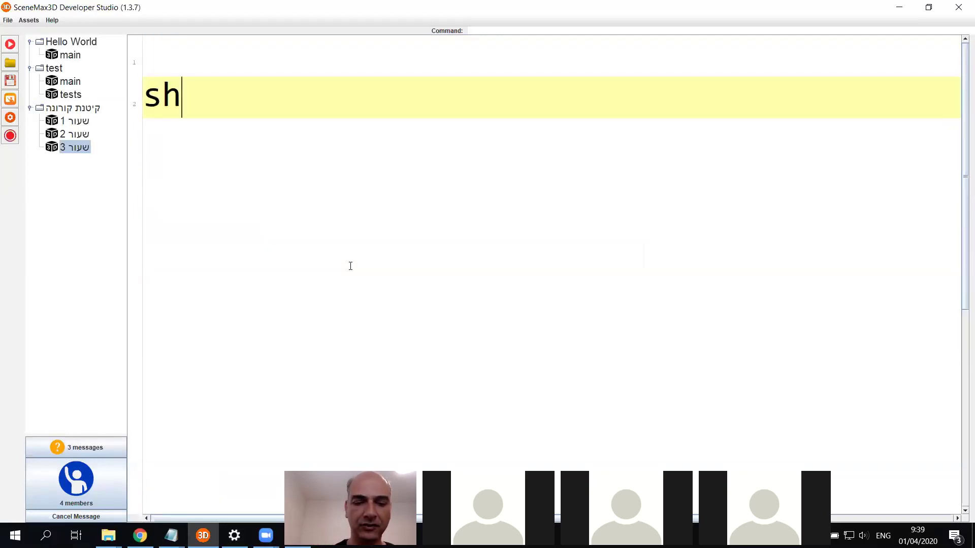
text(ip is a )
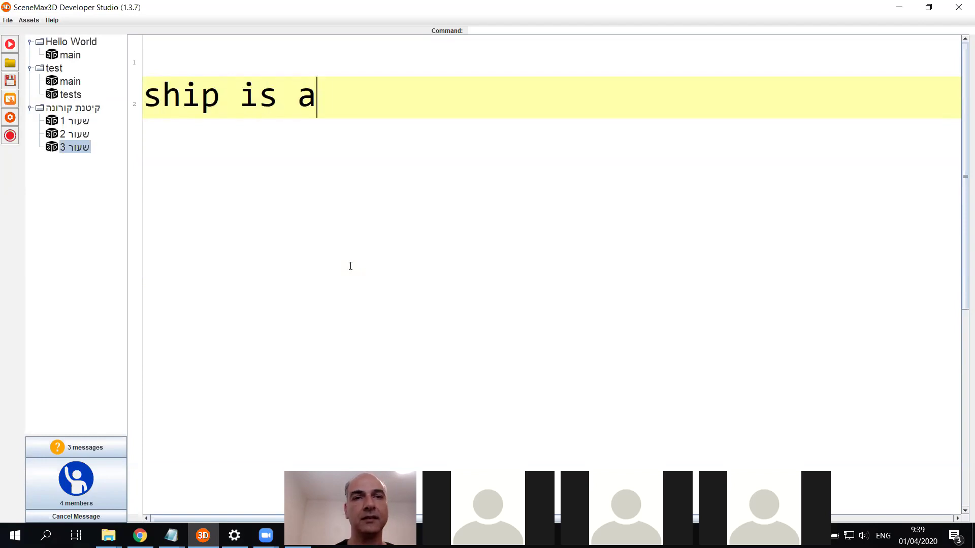
text(gemini)
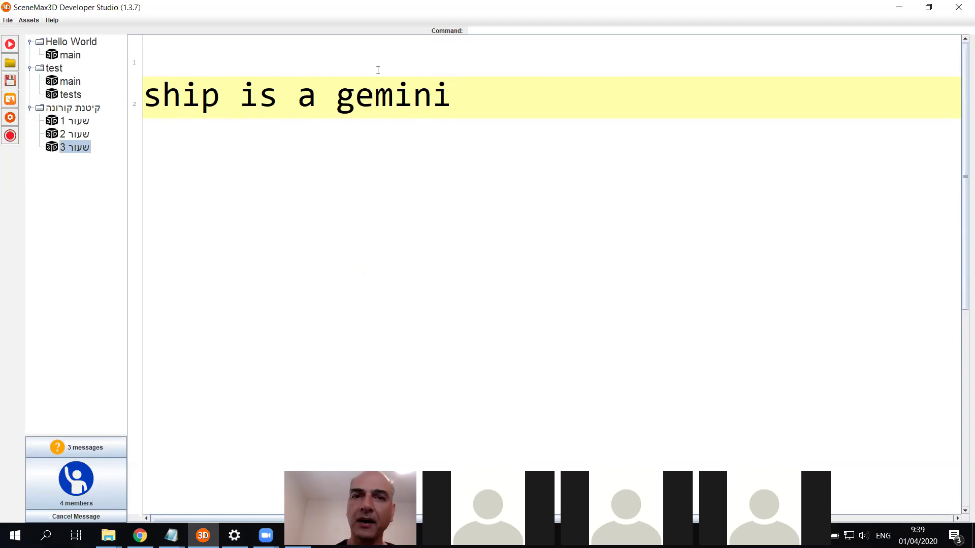
key(Return)
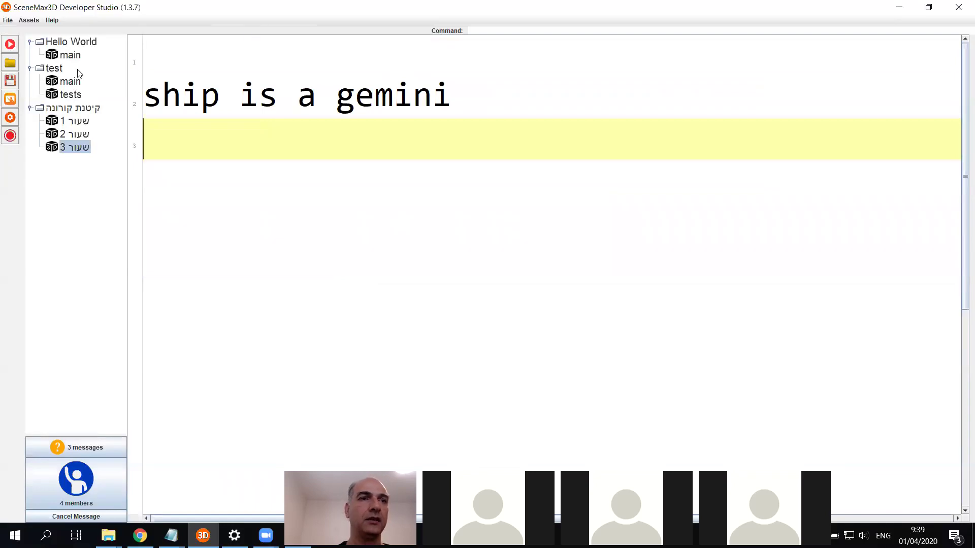
click(8, 46)
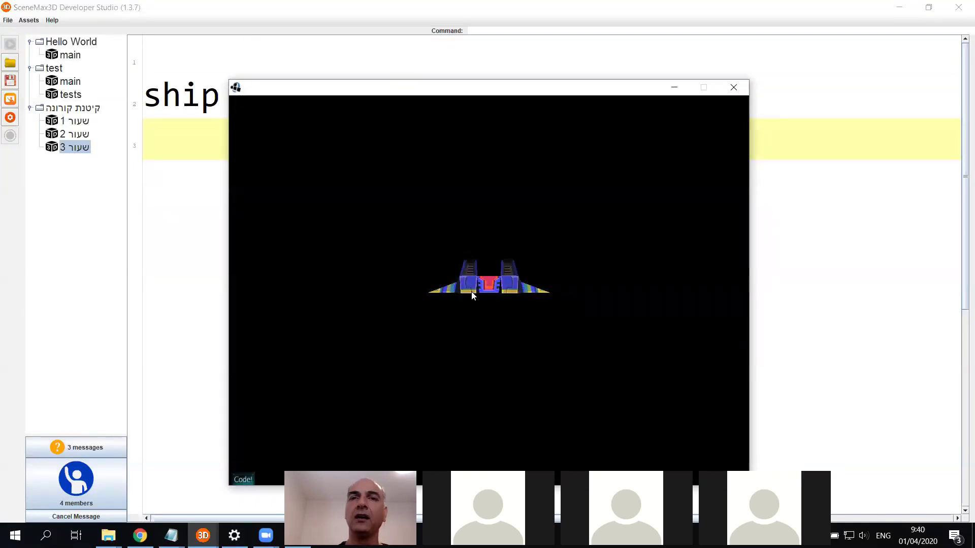
click(734, 88)
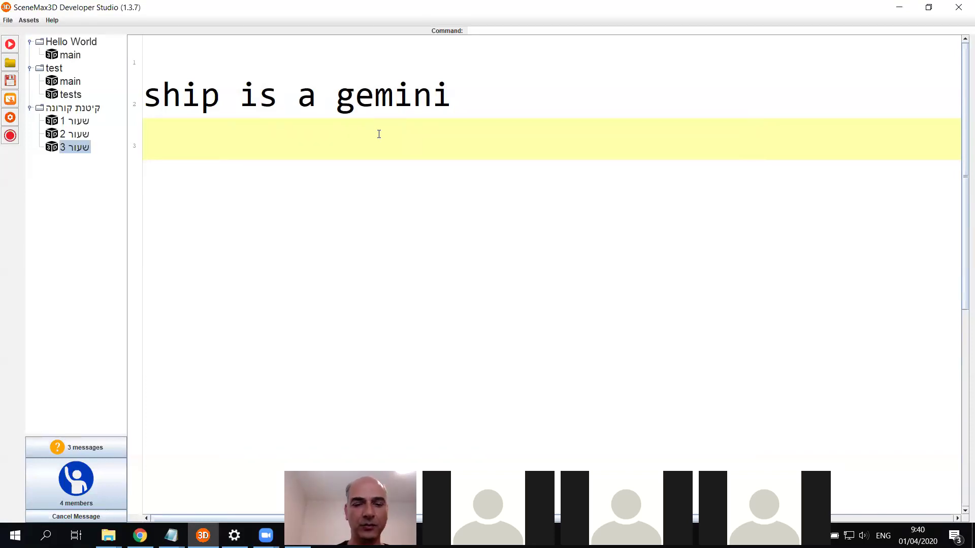
text(s is a sight)
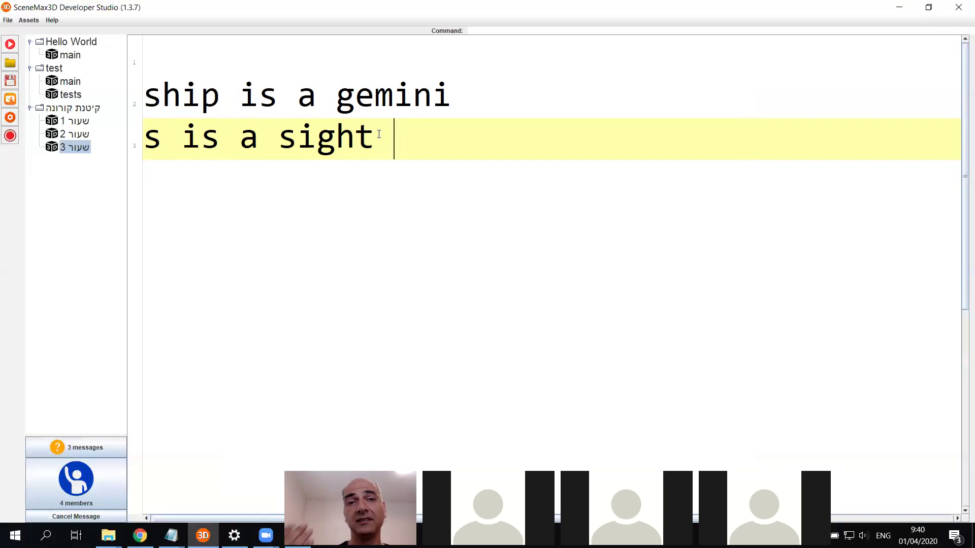
text( sprite)
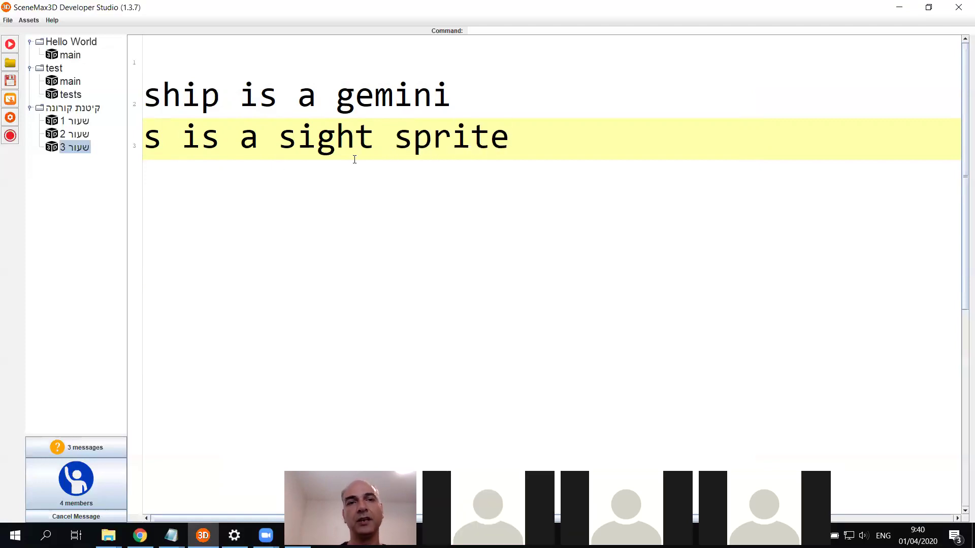
double_click(320, 139)
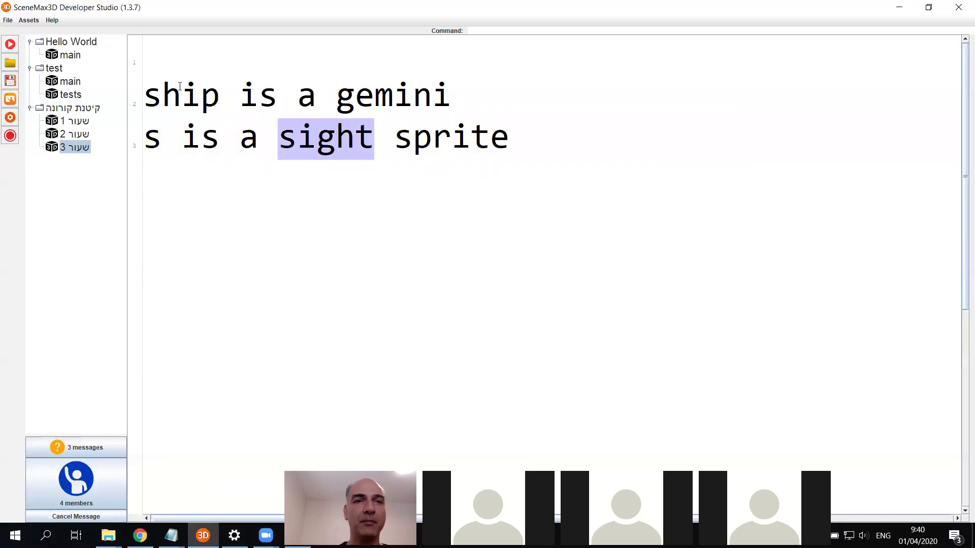
drag(180, 86, 437, 94)
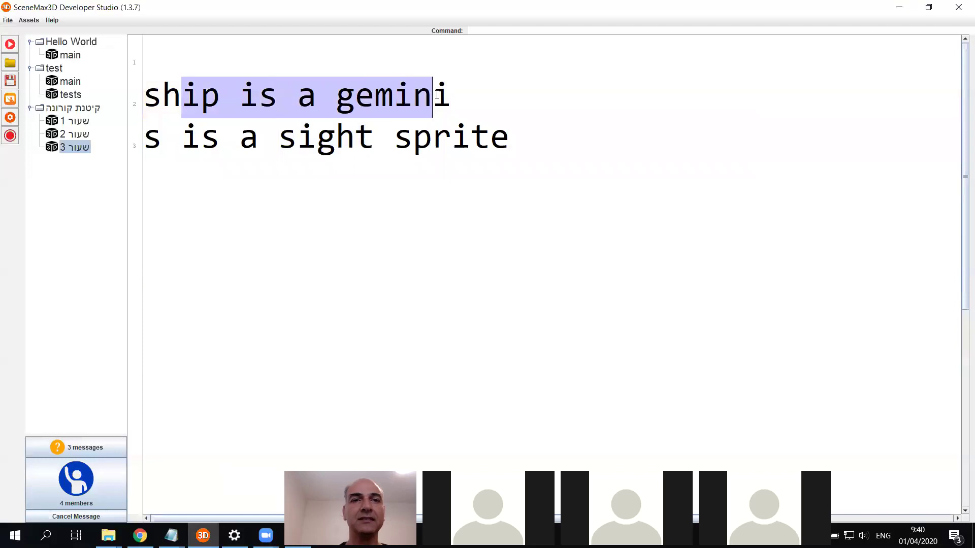
drag(183, 139, 498, 126)
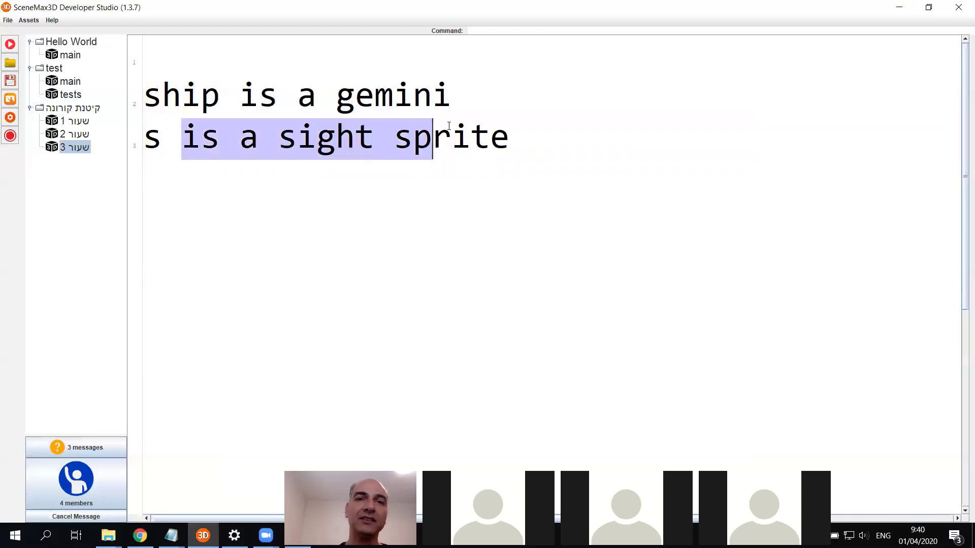
double_click(497, 127)
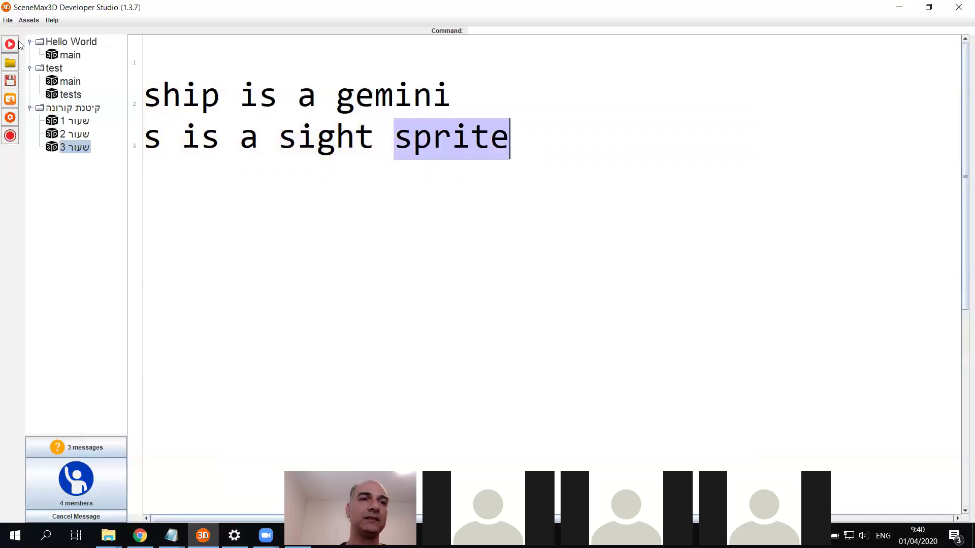
click(18, 44)
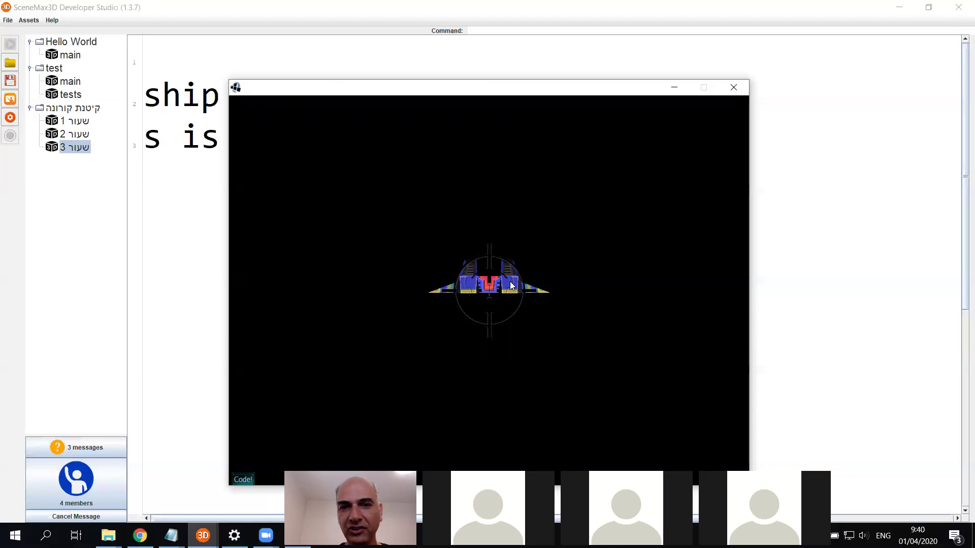
click(733, 88)
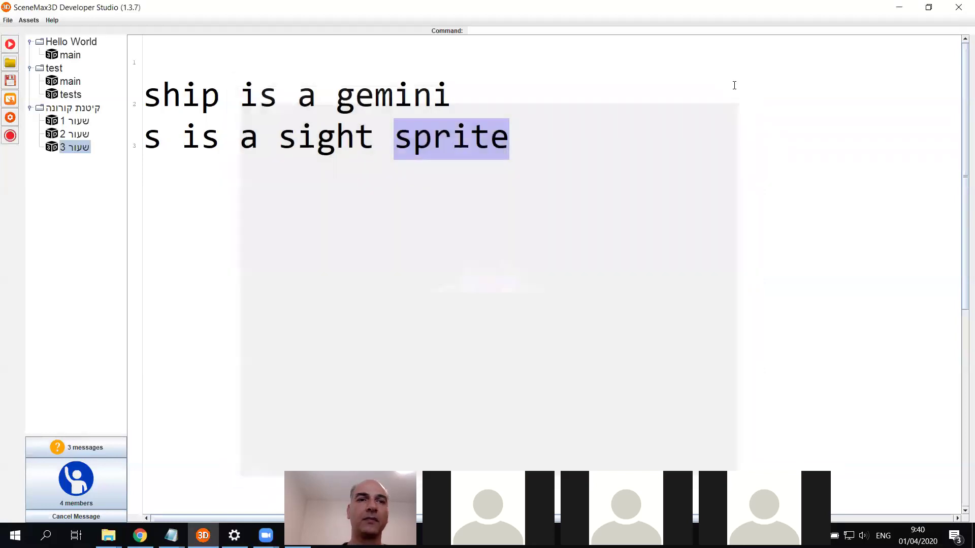
click(239, 63)
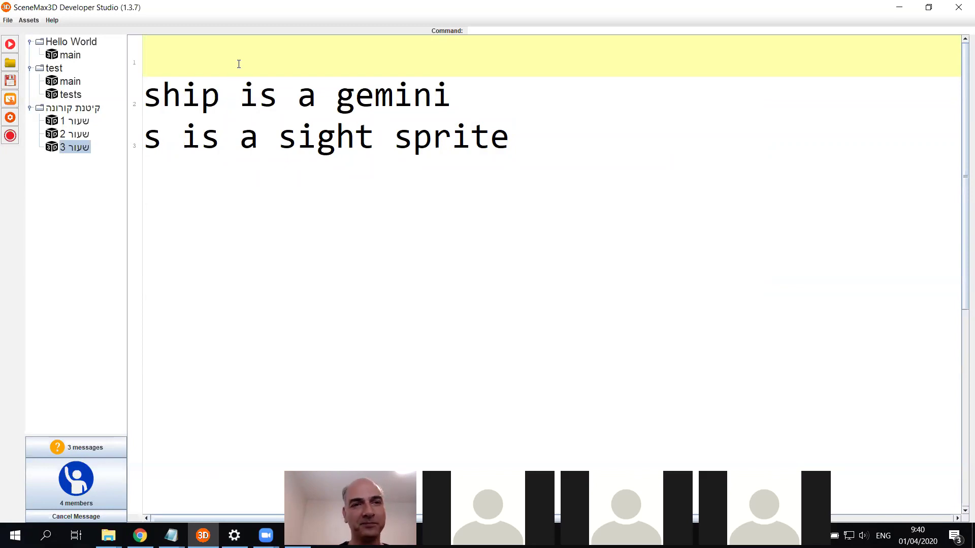
Add skybox.show "lagoon" on line 1 and run the scene
text(skybox.show "lagoon)
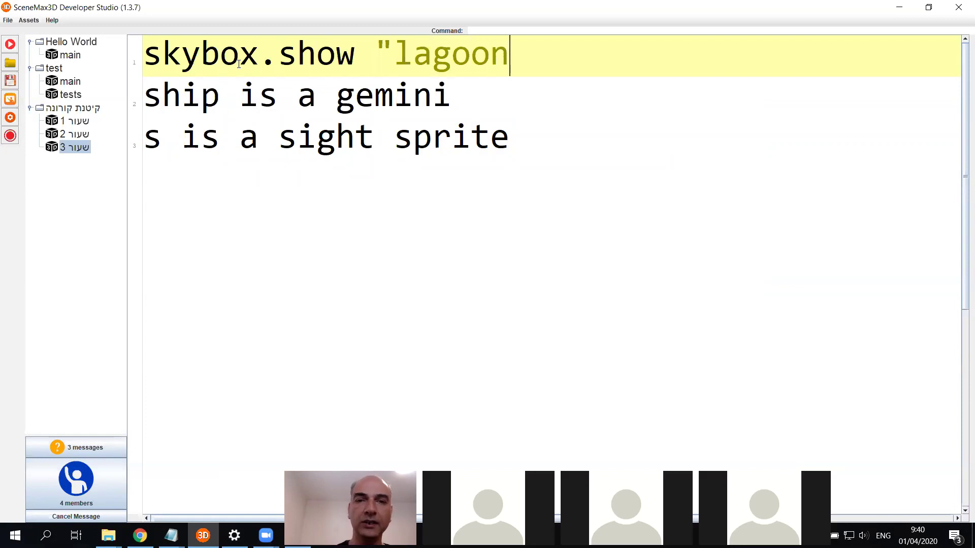
text(")
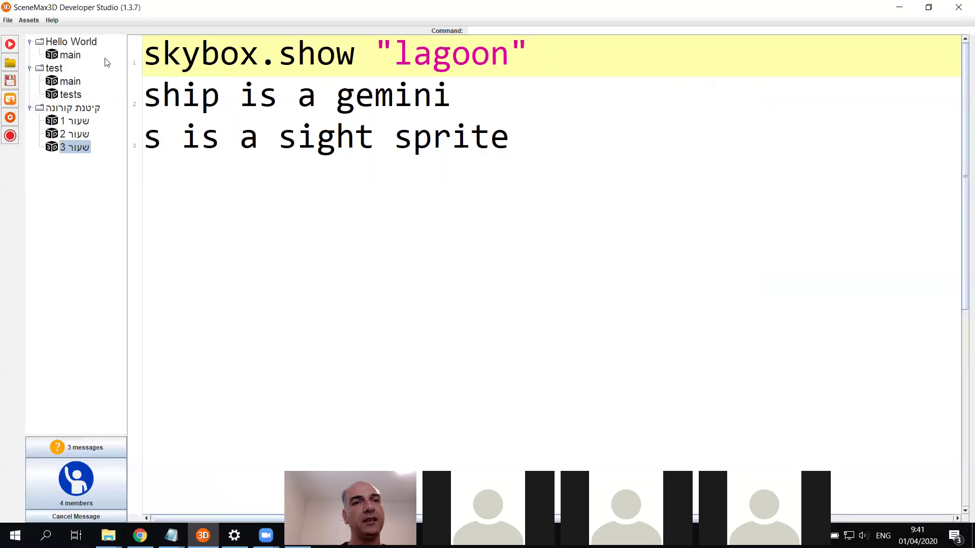
click(12, 47)
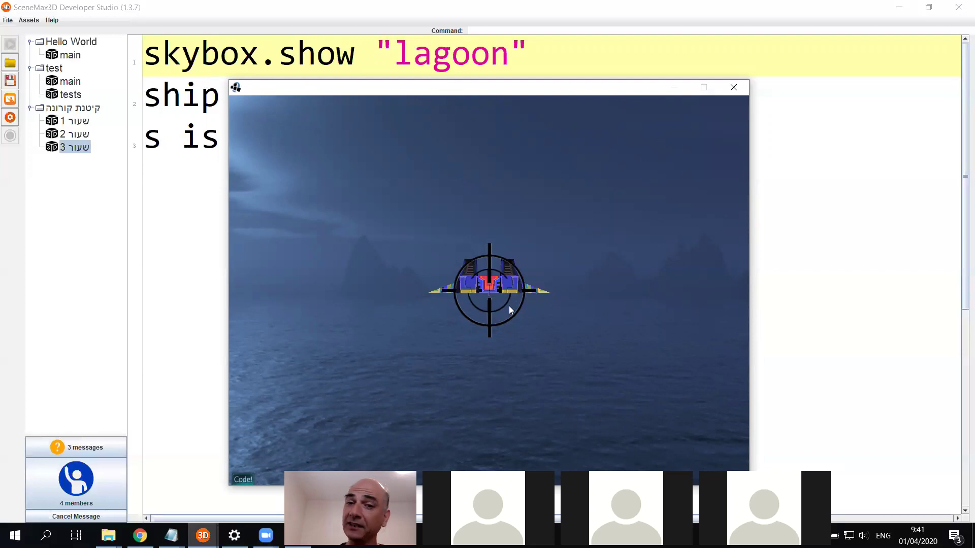
Close the lagoon preview and highlight skybox, show and lagoon in line 1
click(729, 90)
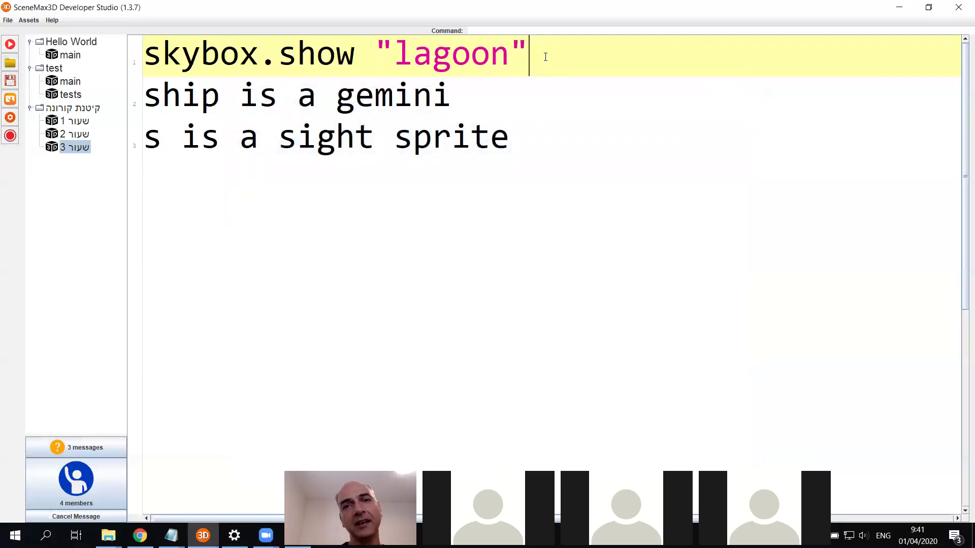
drag(545, 57, 156, 68)
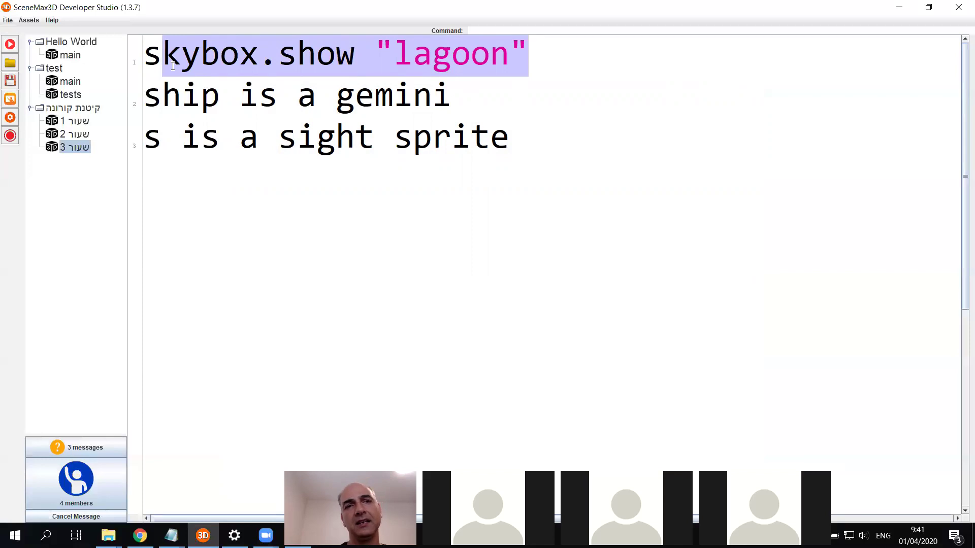
double_click(173, 66)
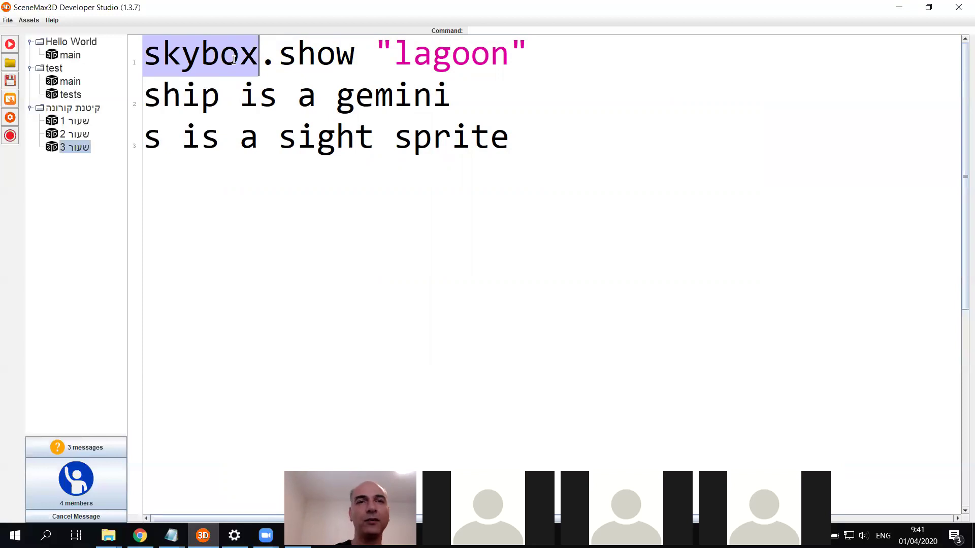
double_click(305, 54)
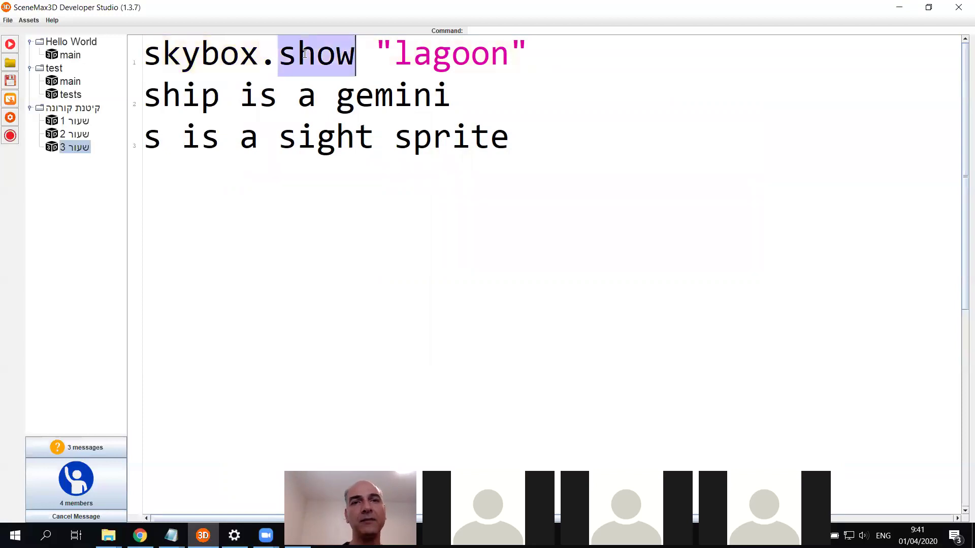
double_click(436, 52)
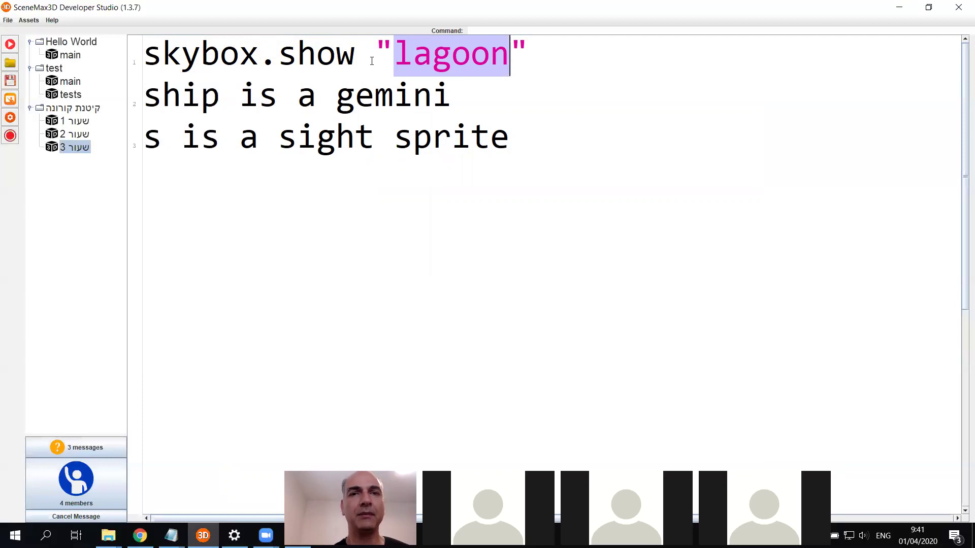
Highlight gemini and sight, then add a blank line after the sight sprite line
click(544, 87)
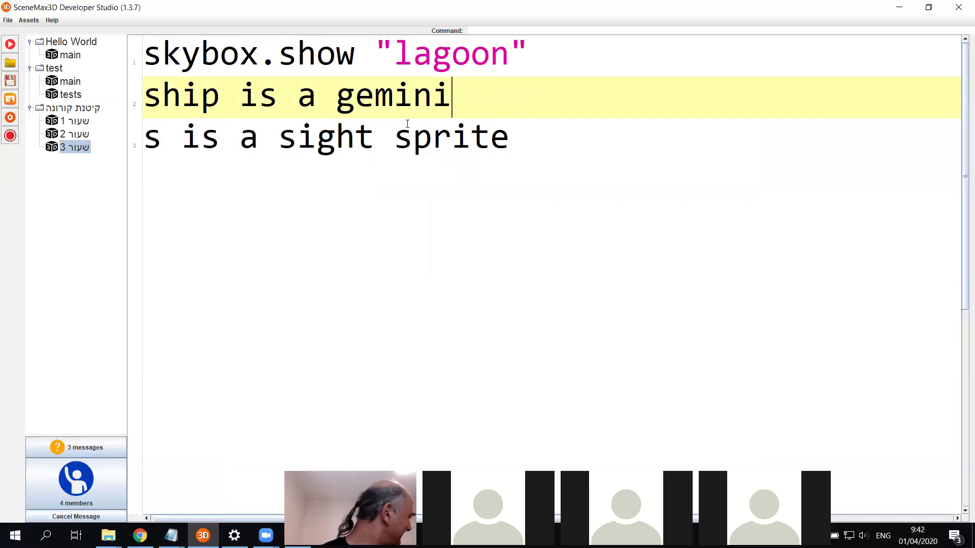
double_click(385, 104)
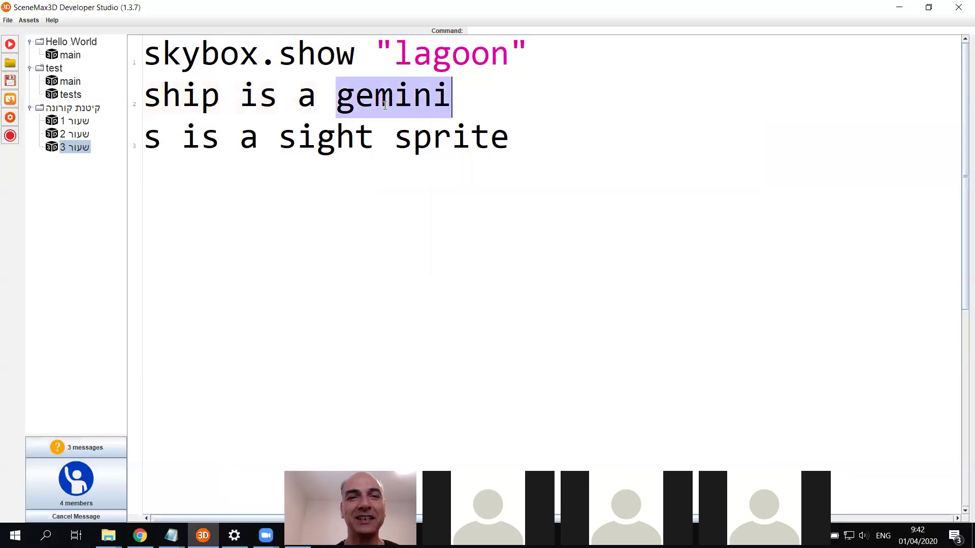
double_click(328, 144)
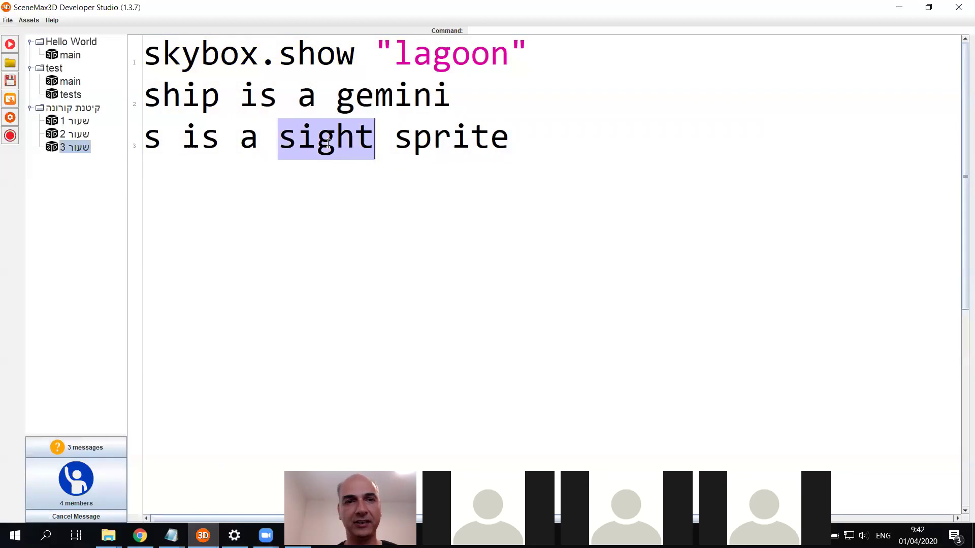
click(531, 135)
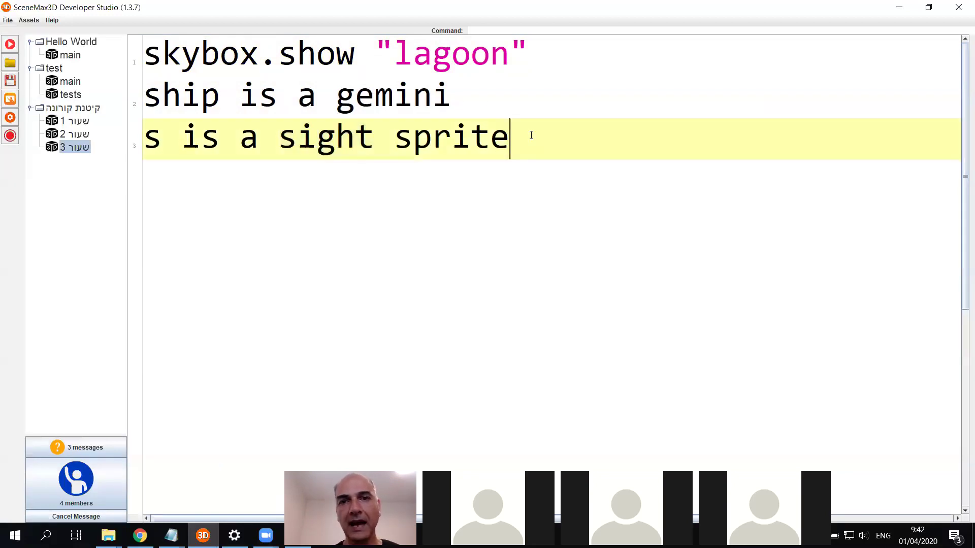
key(Return)
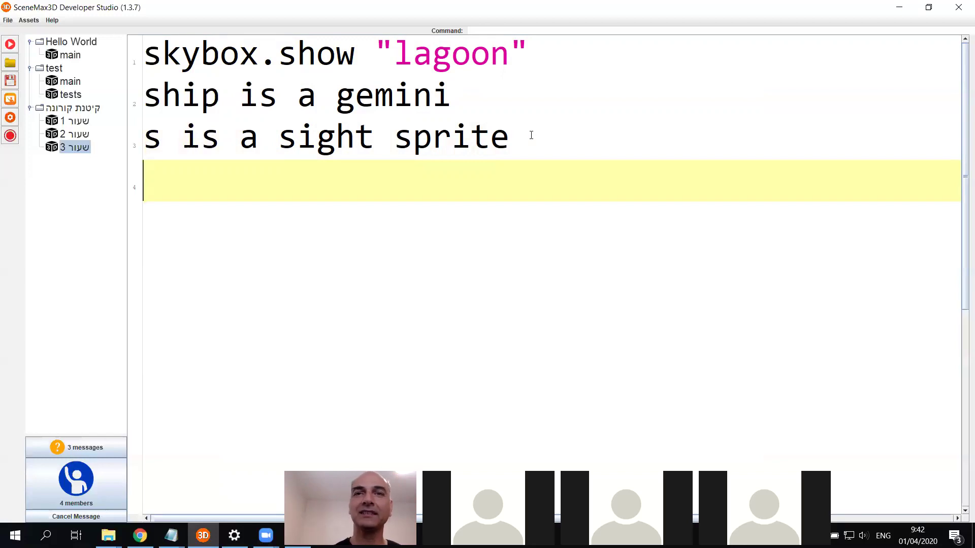
Write 's.attach to ship' on line 5, highlighting the sprite s and ship
key(Return)
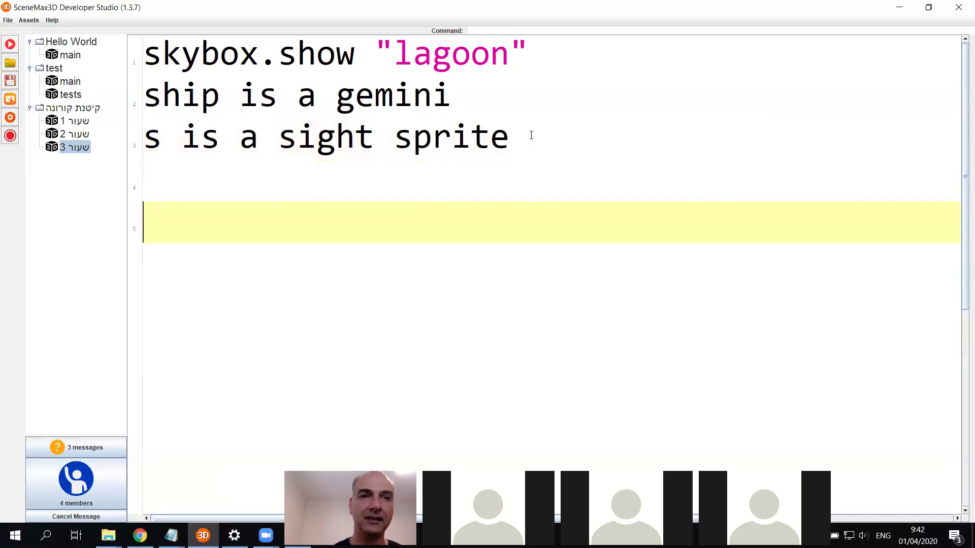
double_click(349, 145)
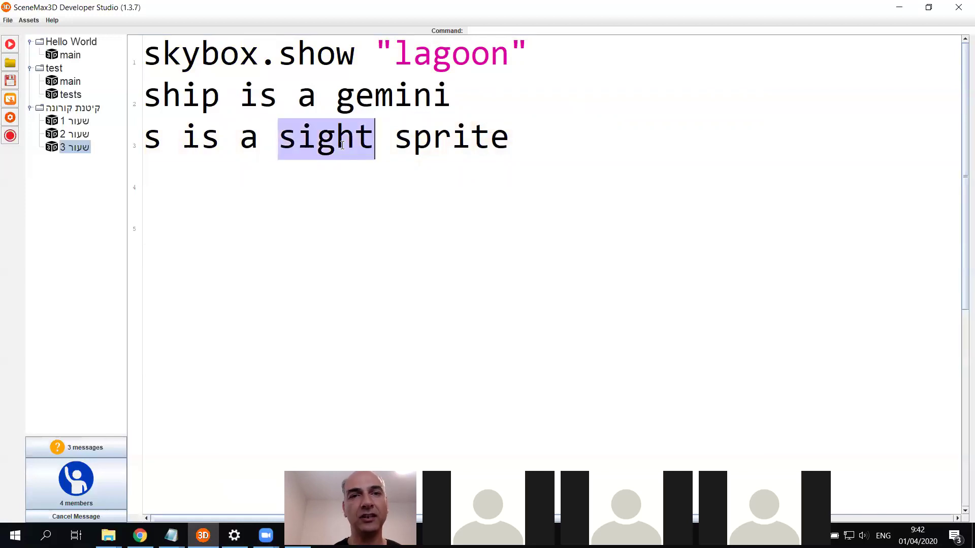
double_click(180, 96)
click(212, 184)
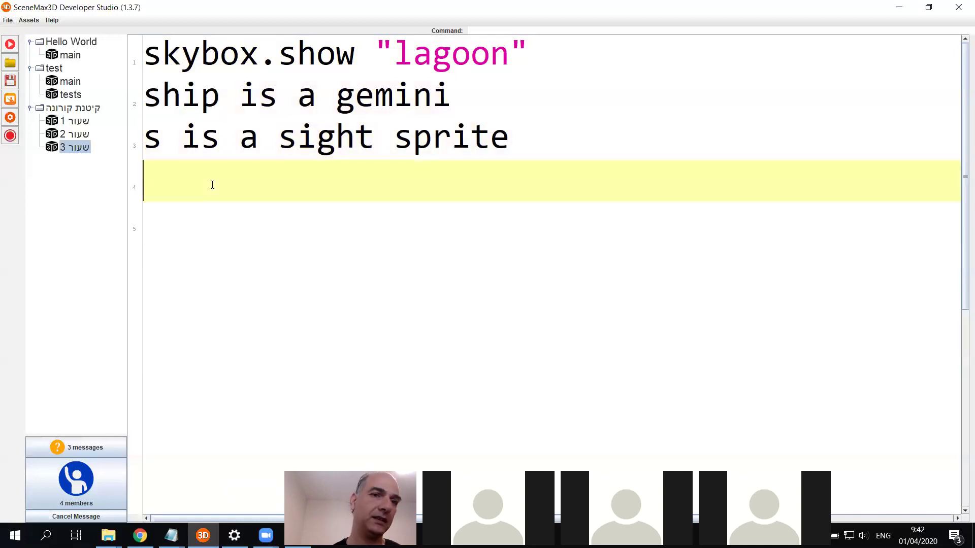
key(Return)
text(s.)
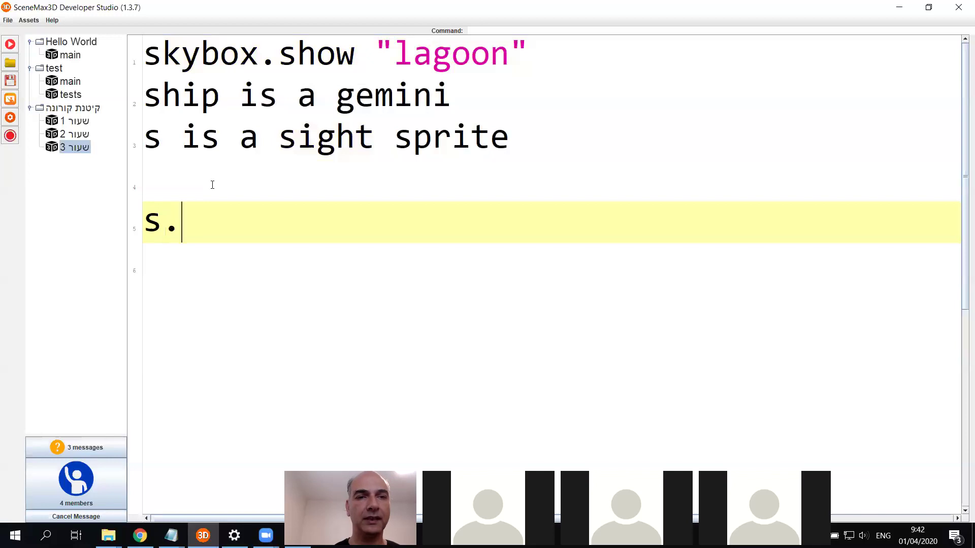
text(attach)
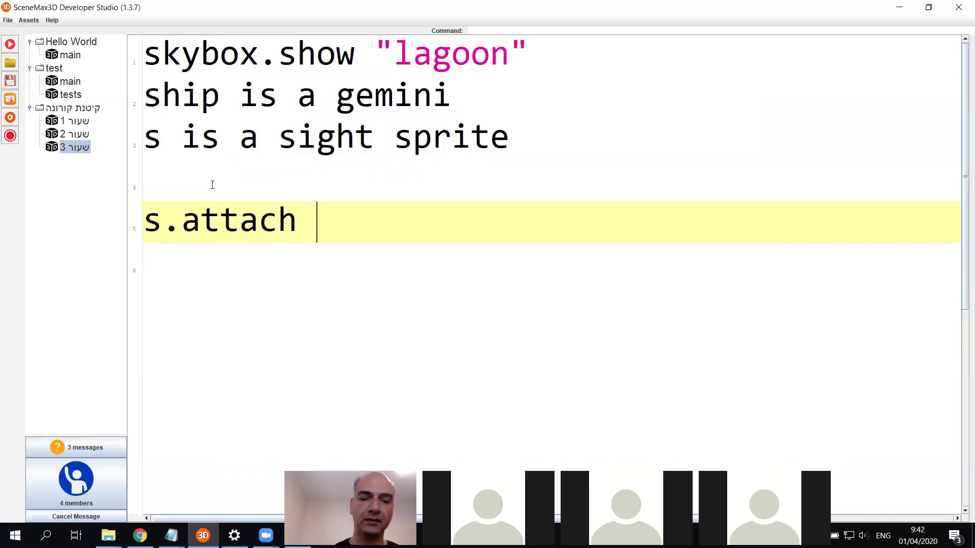
text( to ship)
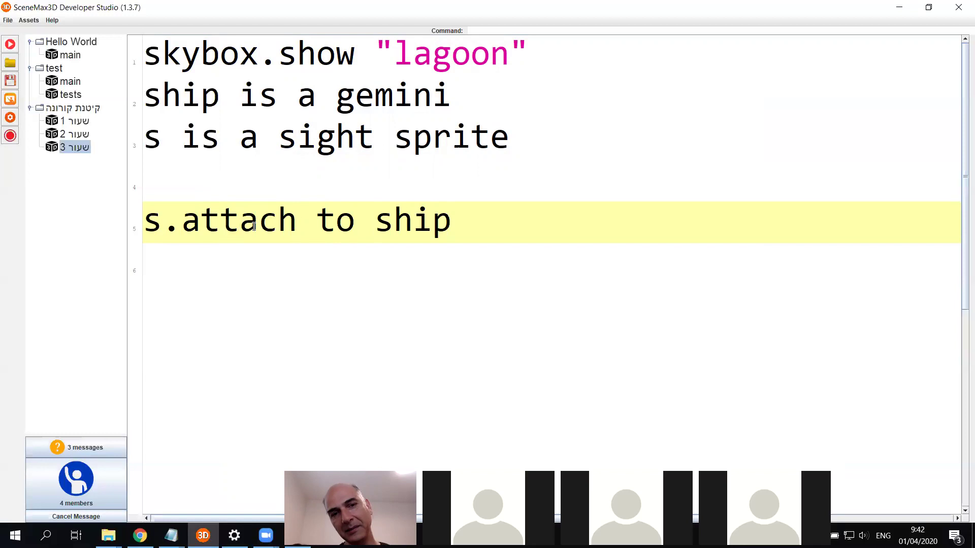
double_click(159, 220)
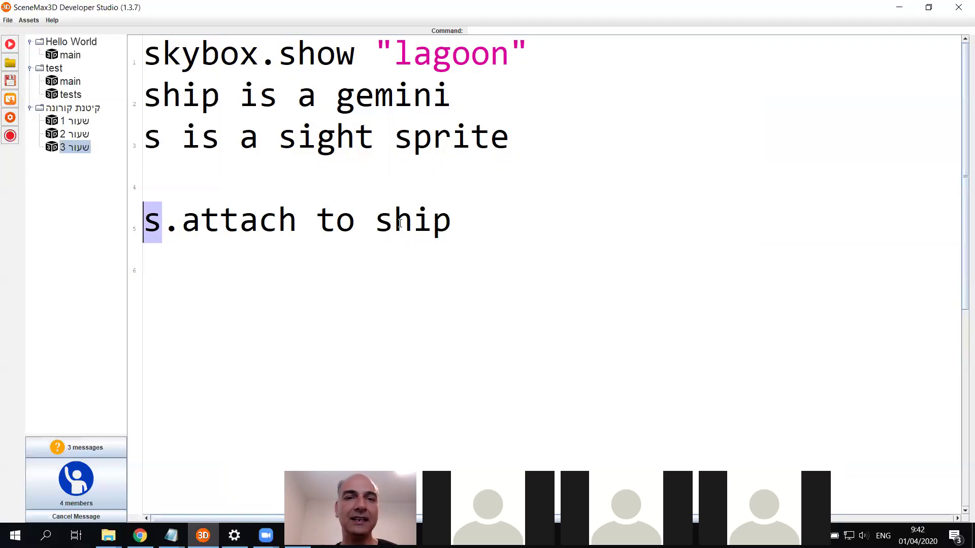
double_click(400, 223)
click(10, 44)
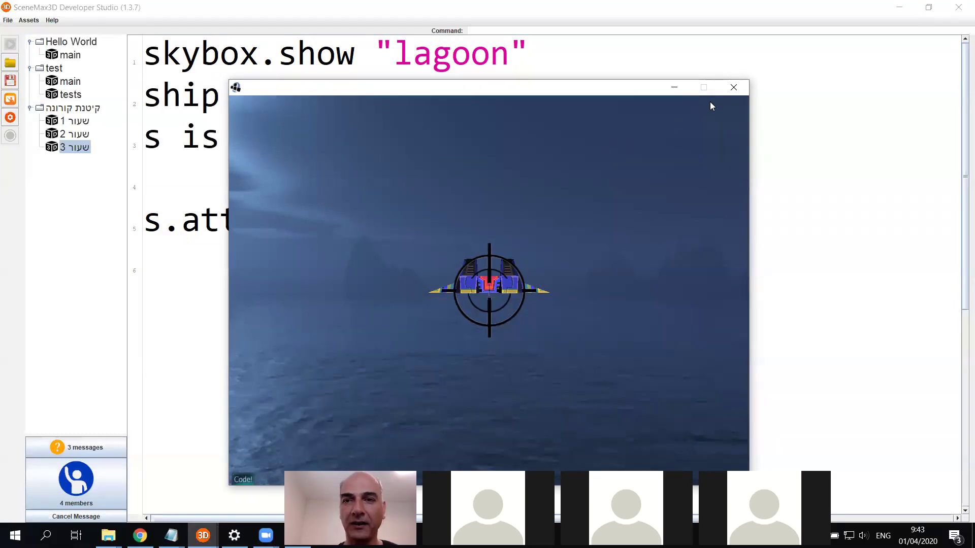
click(735, 88)
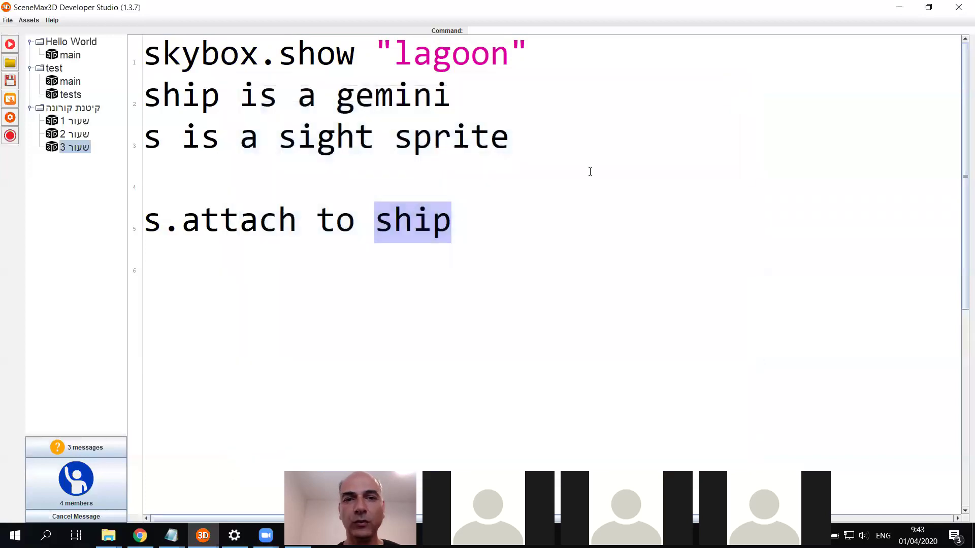
Extend line 5 to 's.attach to ship : pos (0,1,3)' and run the preview
click(490, 220)
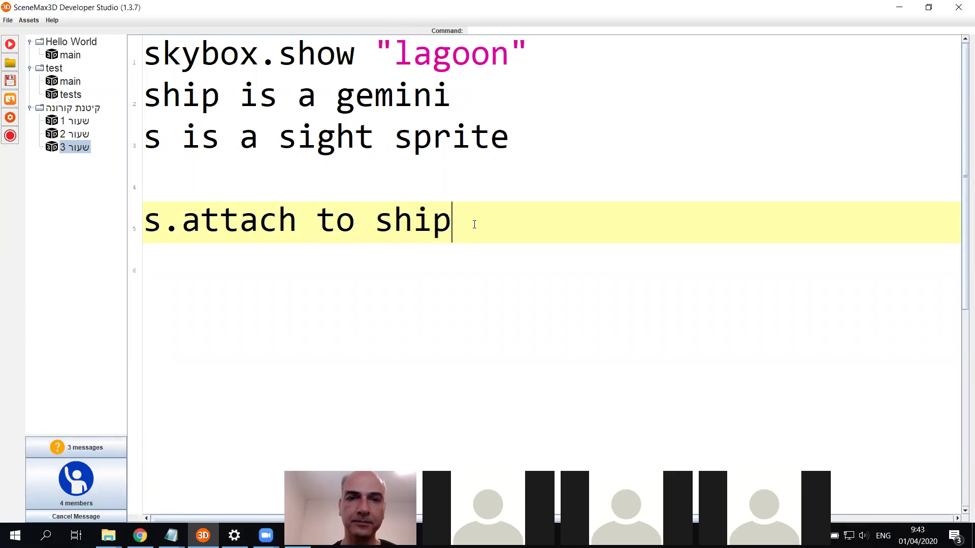
text(: pos)
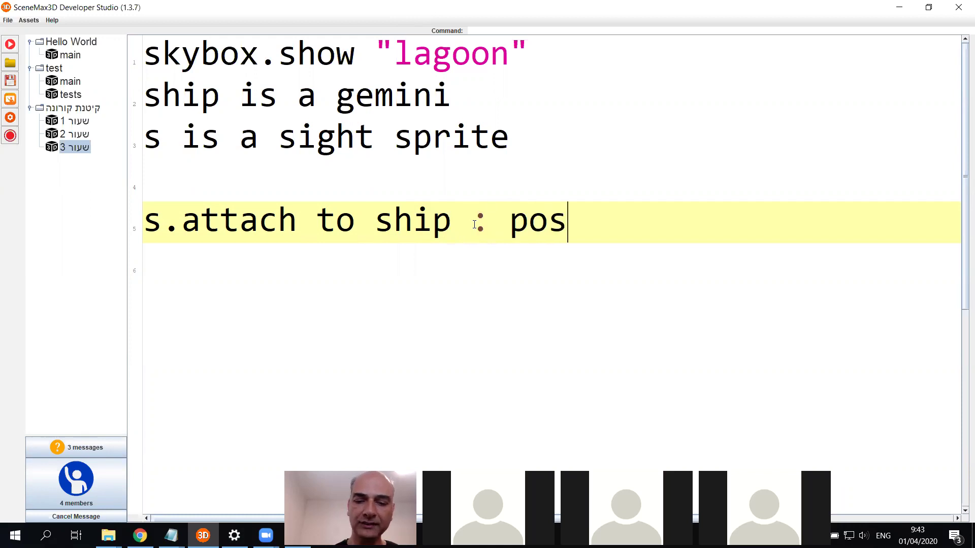
text( ()
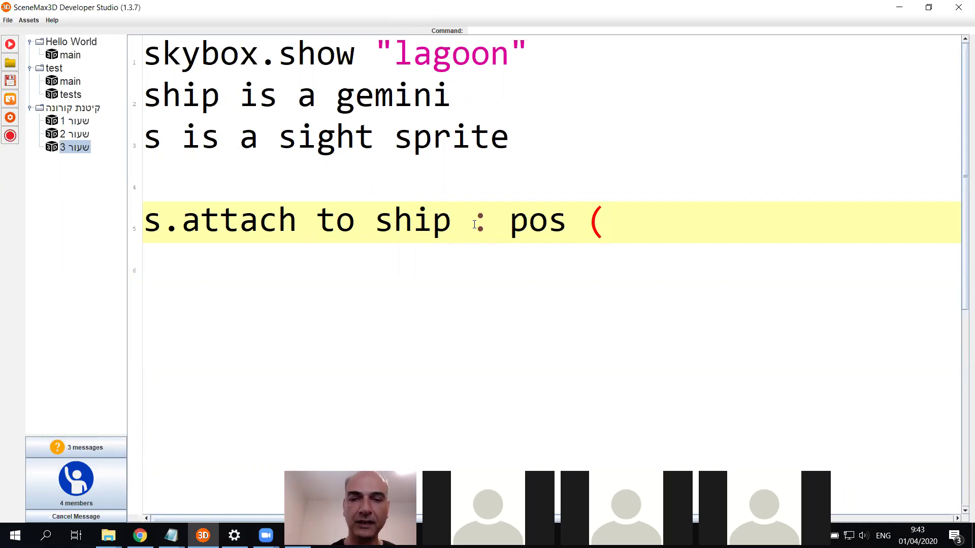
text(0)
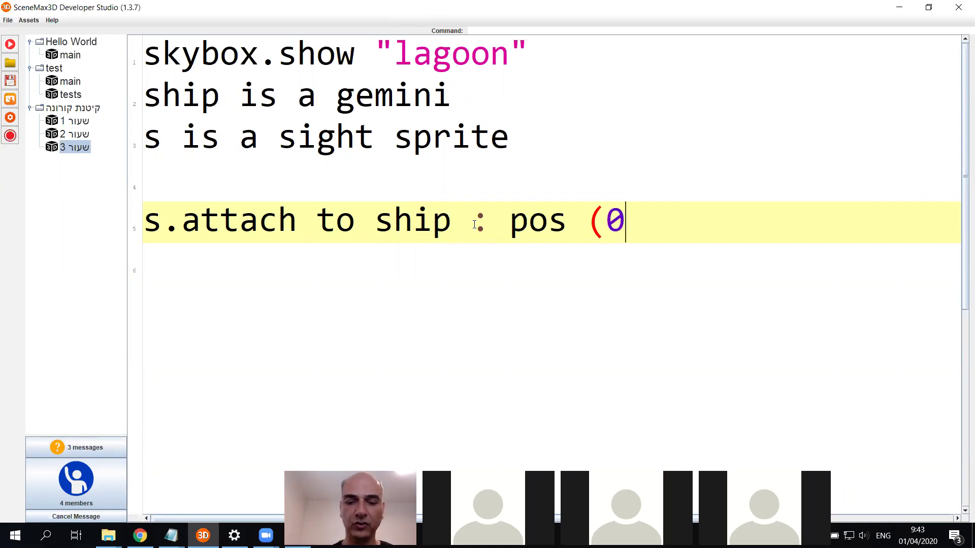
text(,1)
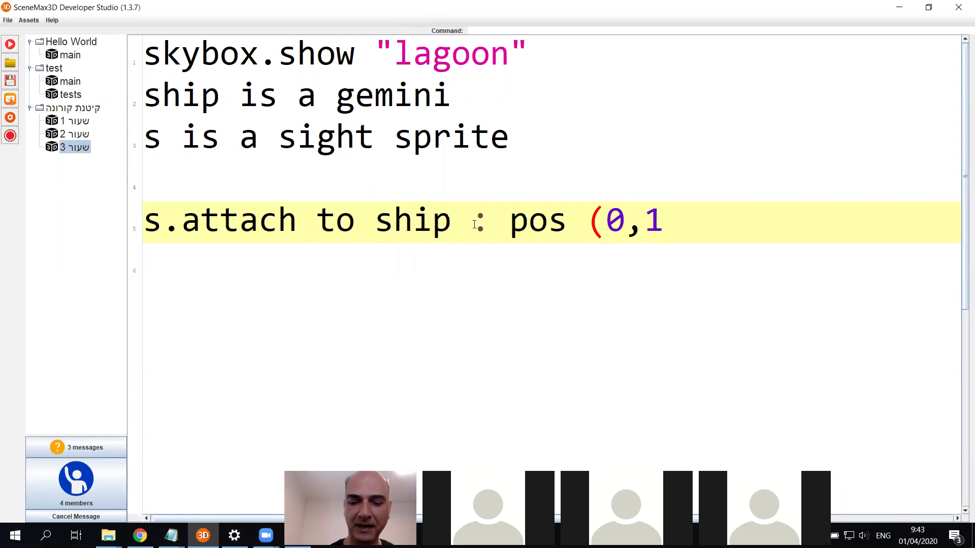
text(,)
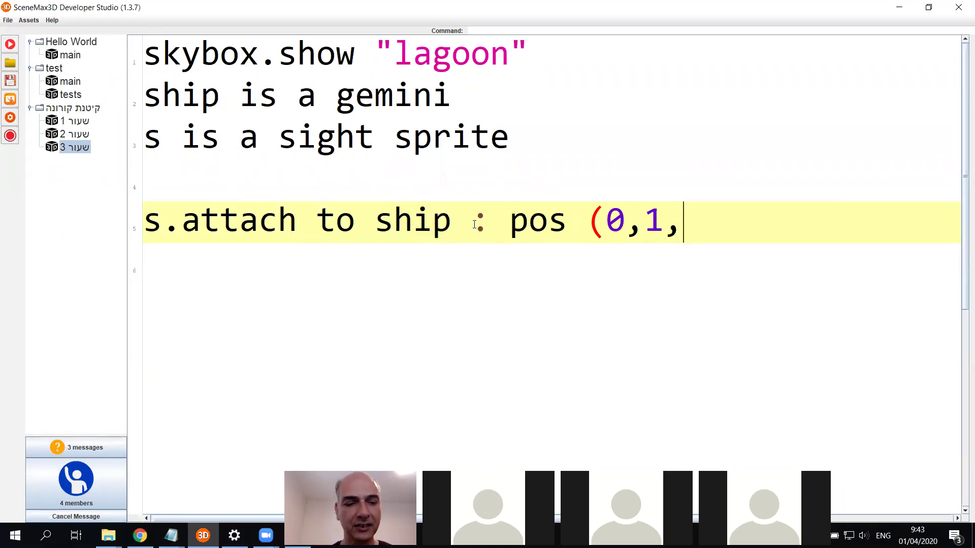
text(3)
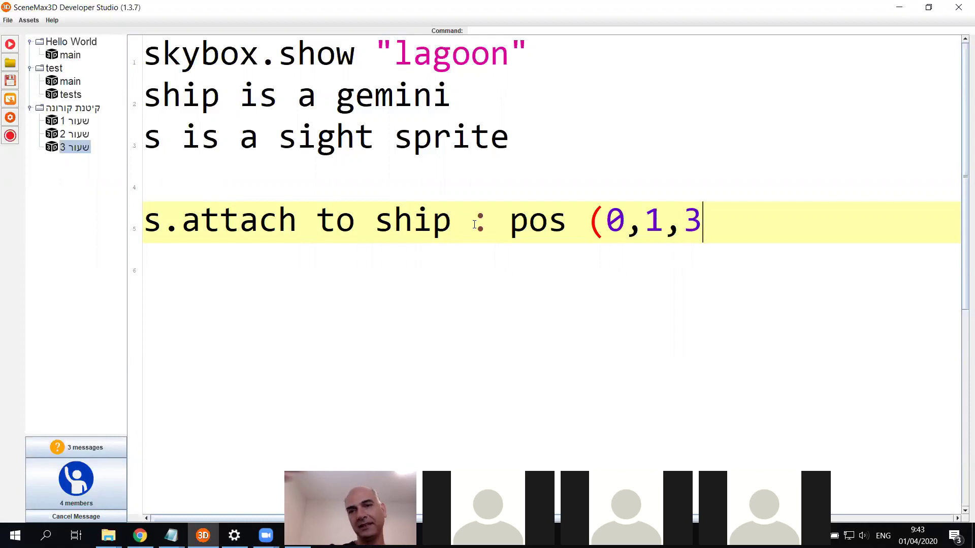
text())
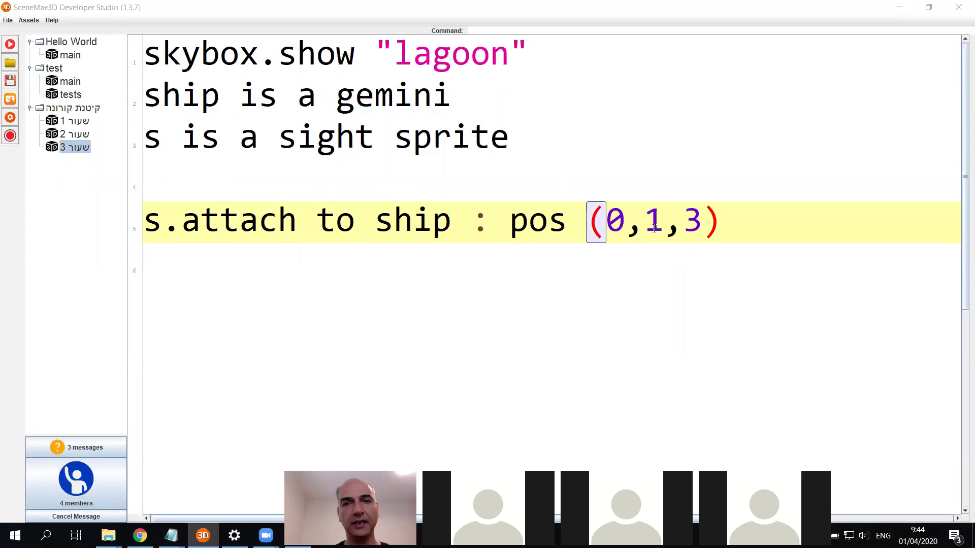
click(15, 43)
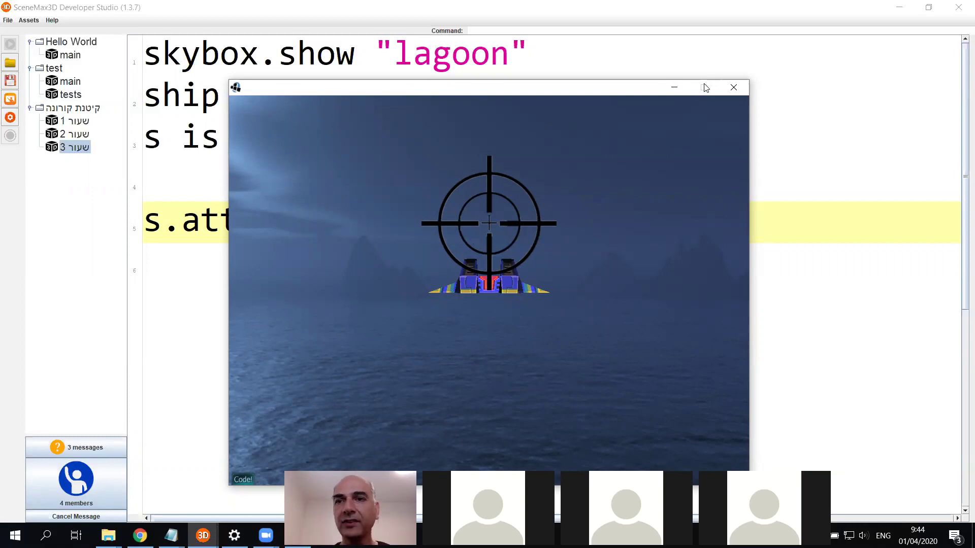
Close the raised-crosshair preview and add a new line after the attach command
click(734, 90)
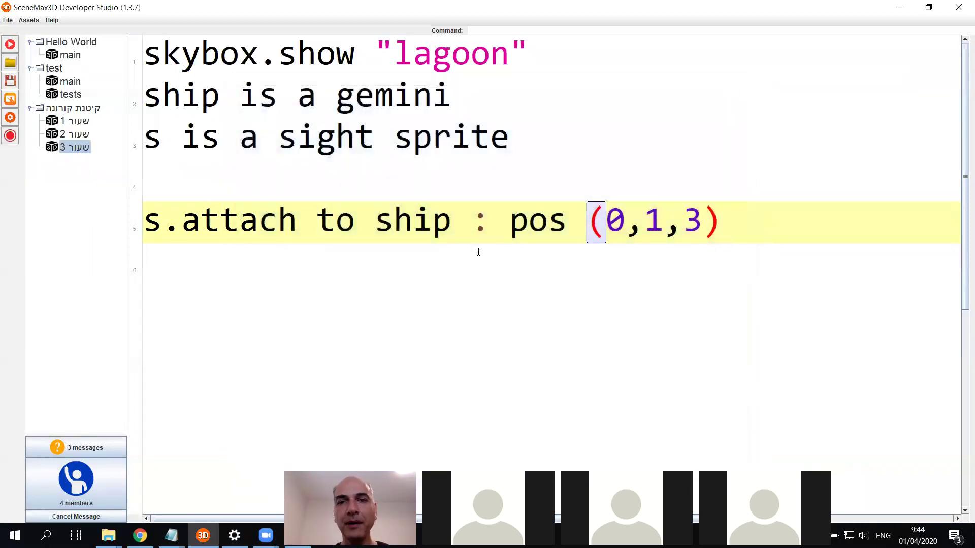
key(Return)
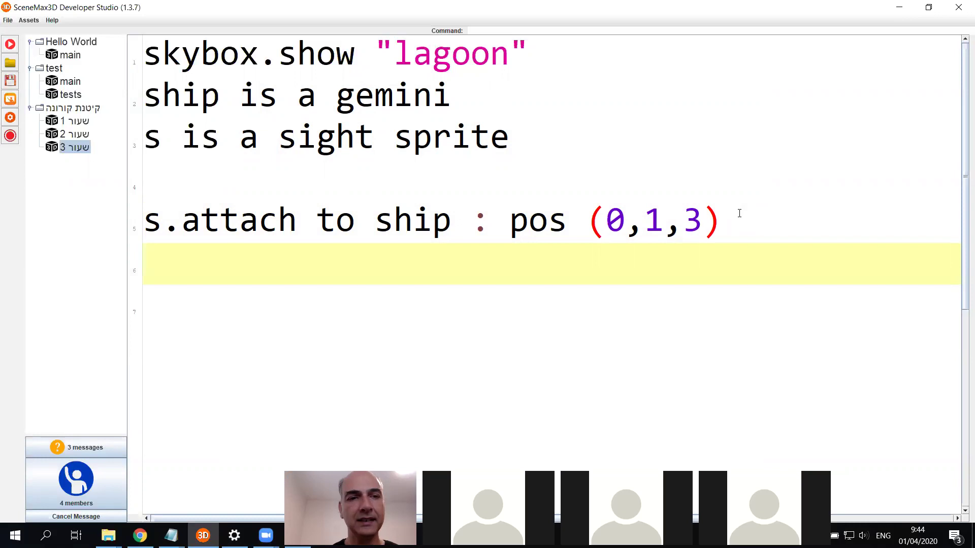
Add 'ship.turn 360 in 10 seconds' on line 7 and run the preview to watch the ship spin
key(Return)
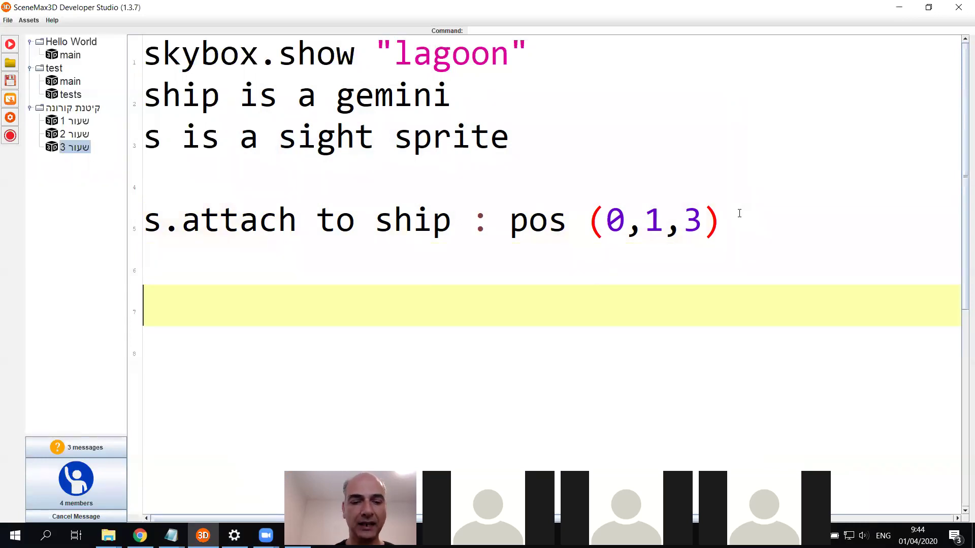
text(ship.turn 360 in 10 s)
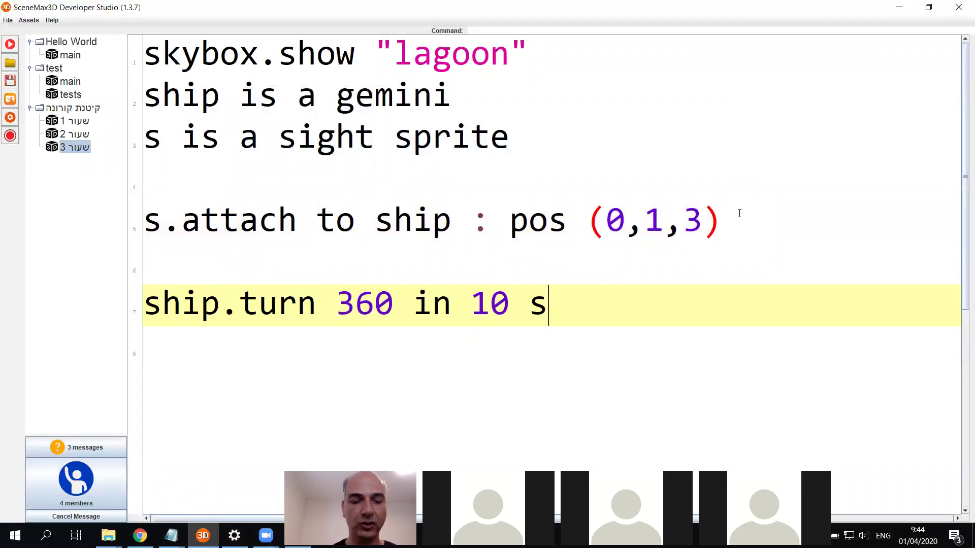
text(econds)
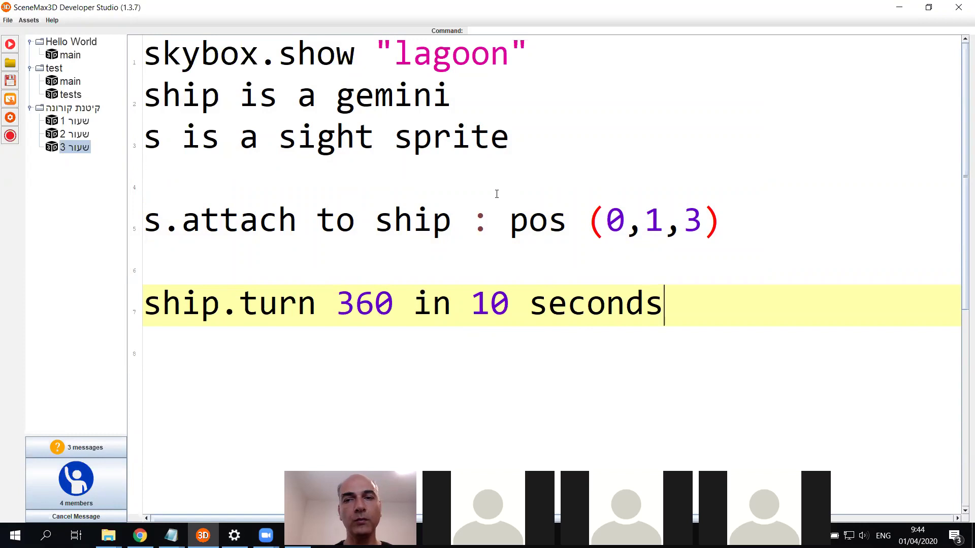
click(14, 45)
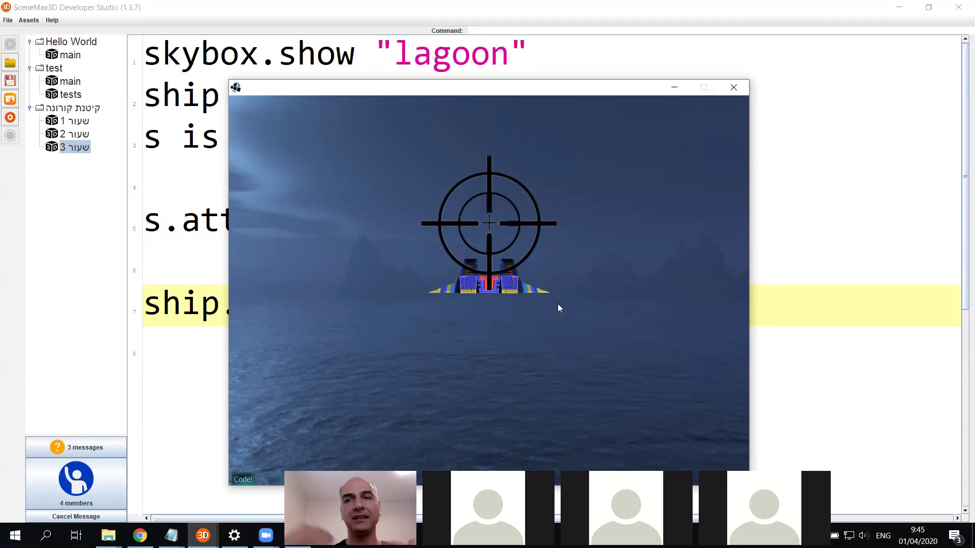
click(734, 88)
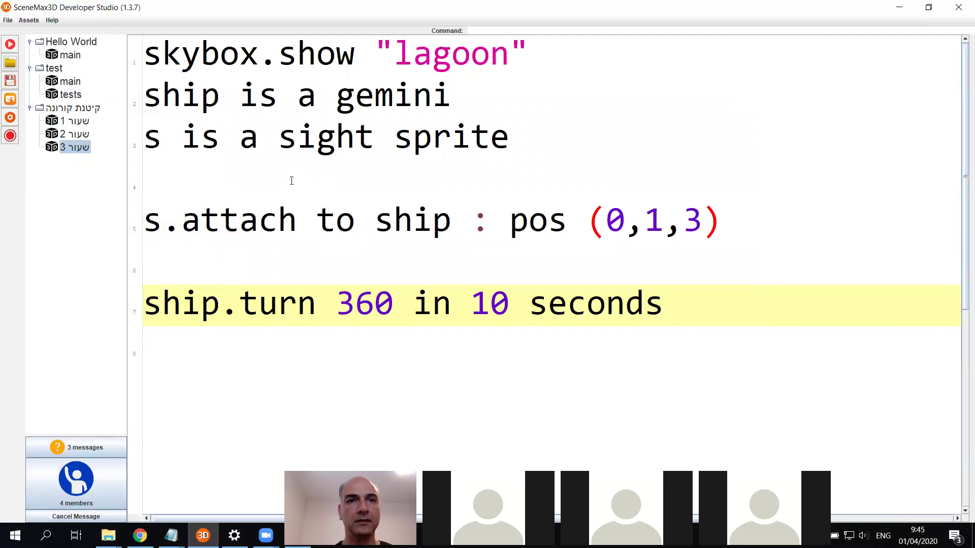
click(310, 172)
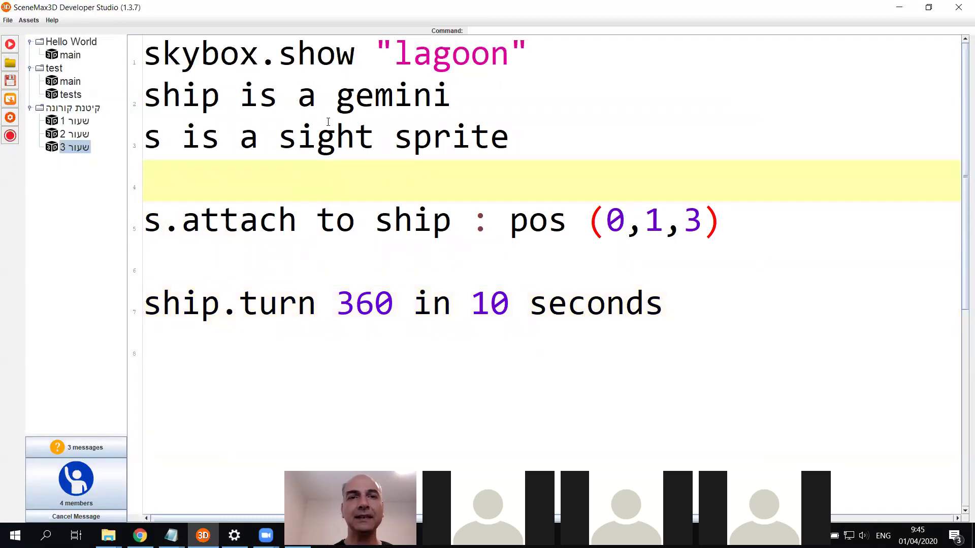
drag(336, 96, 451, 98)
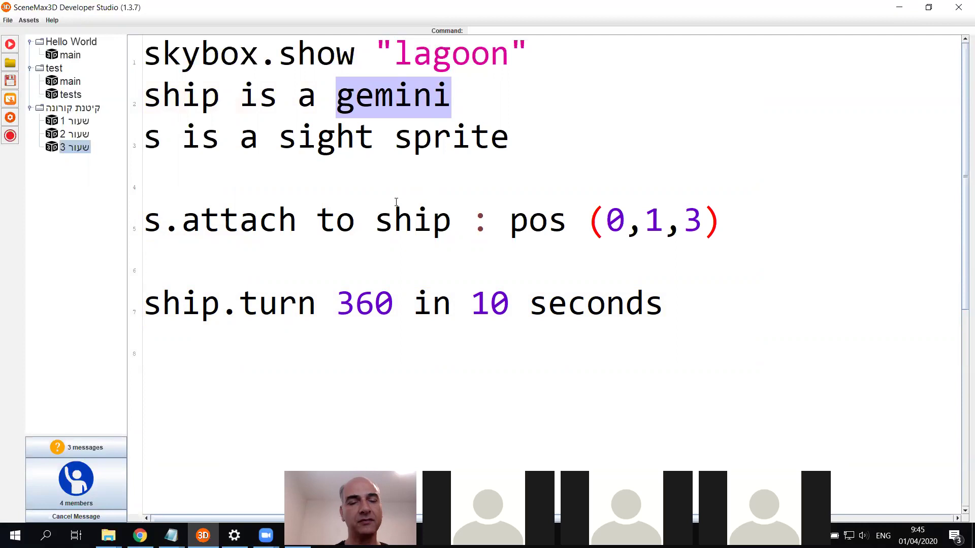
double_click(195, 305)
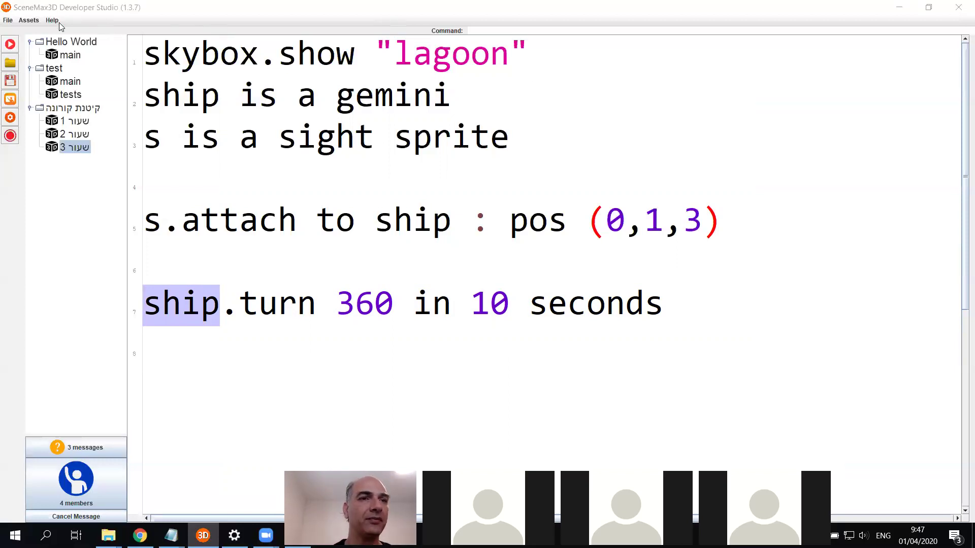
click(27, 21)
mouse_move(38, 33)
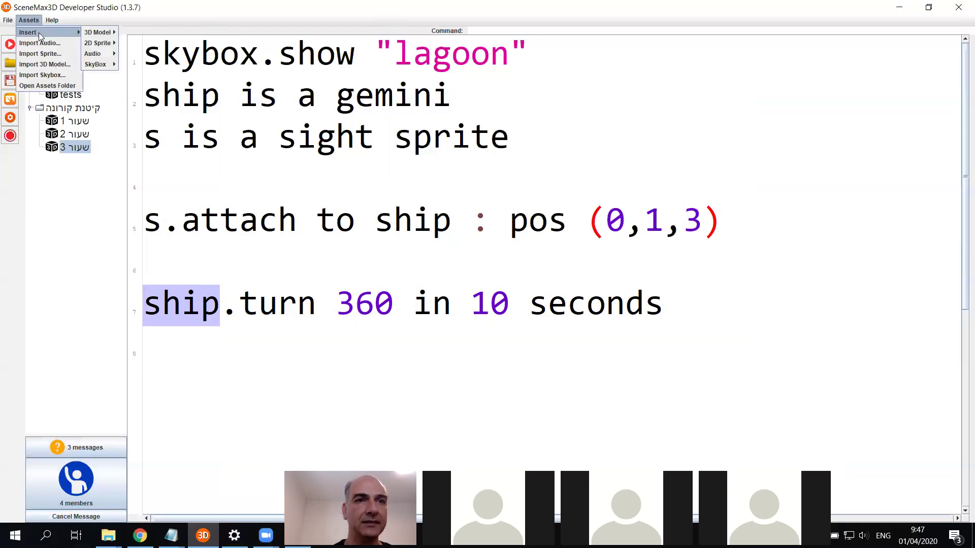
mouse_move(109, 45)
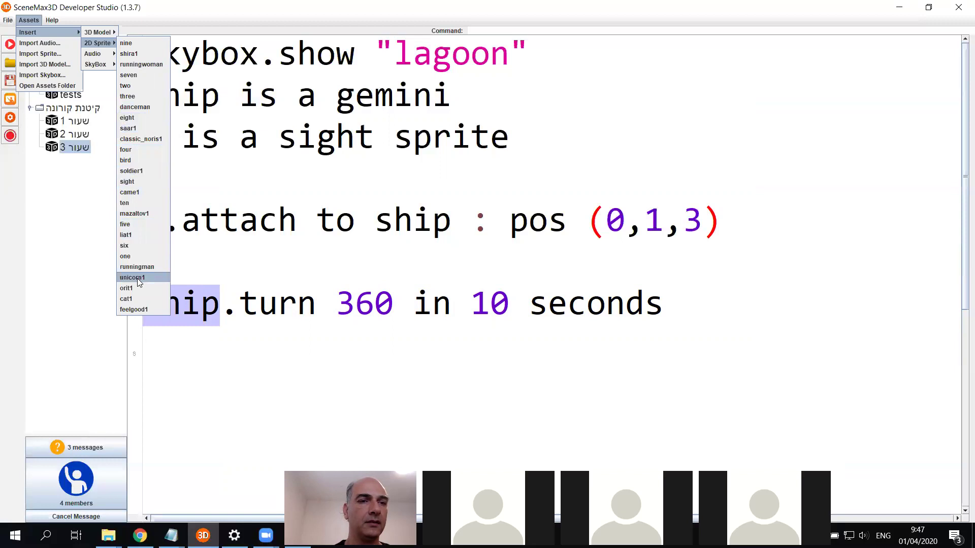
click(257, 144)
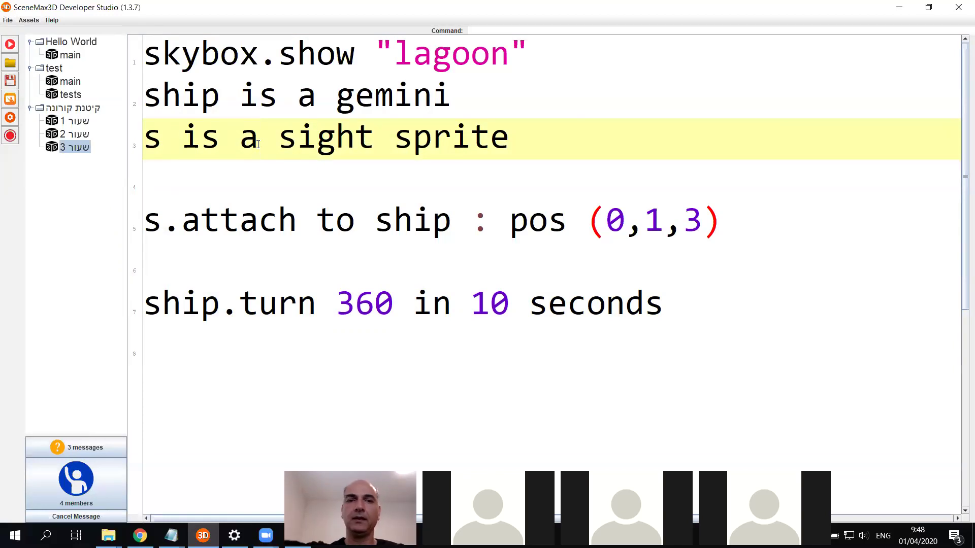
click(325, 157)
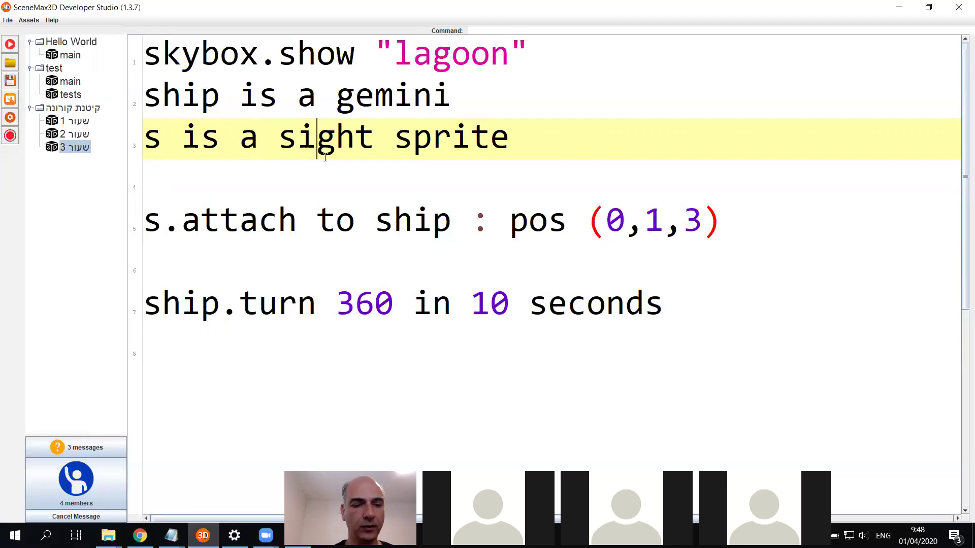
key(ctrl+a)
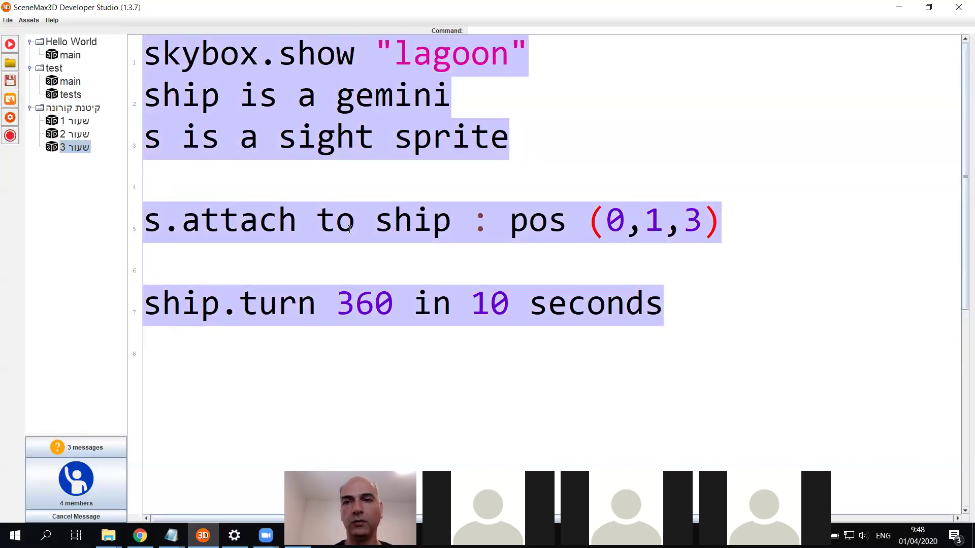
click(395, 261)
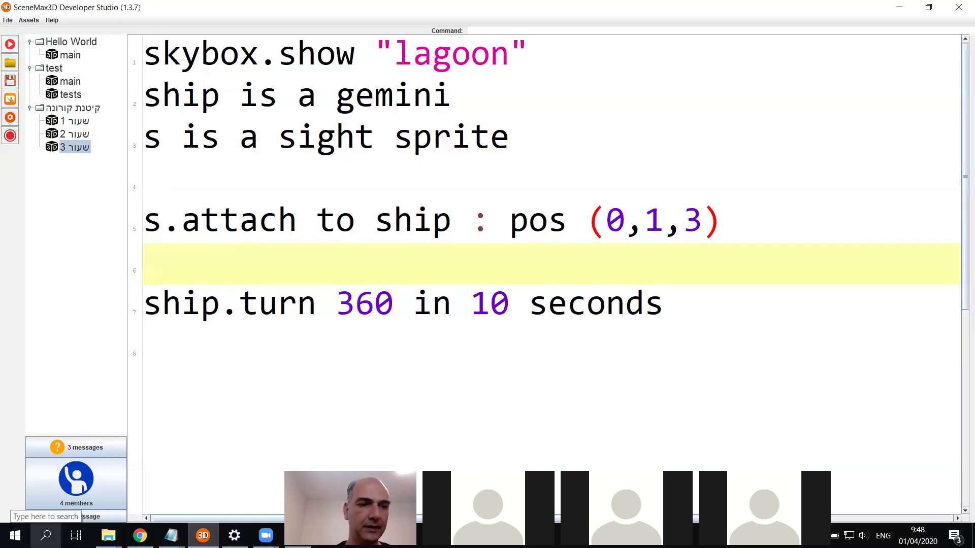
click(46, 535)
Search for 'paint' and launch the Paint app
text(paint)
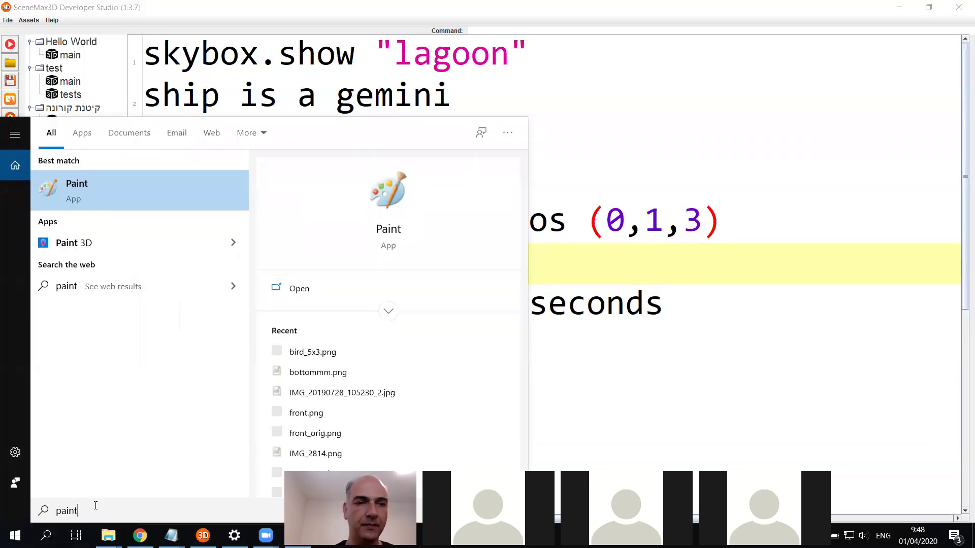
click(130, 192)
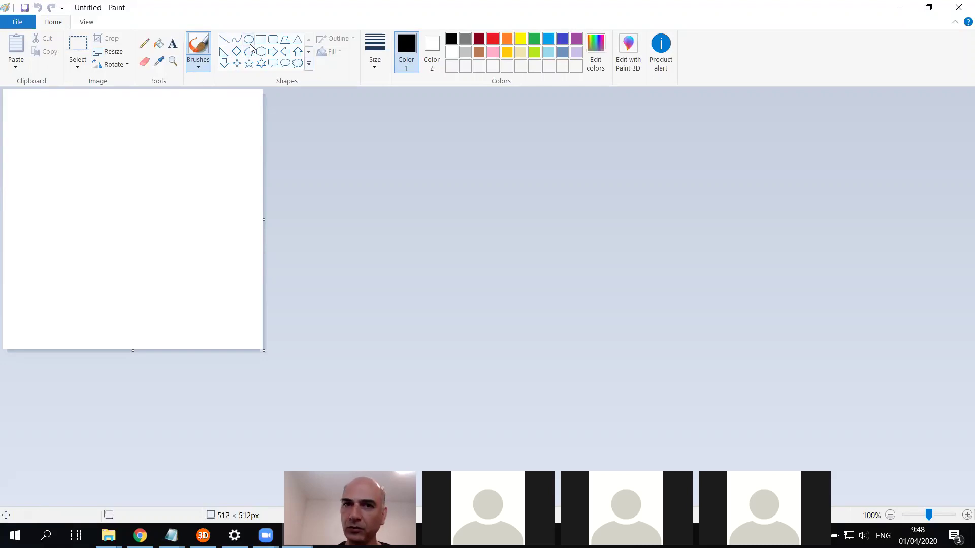
Draw a large red oval head and two small oval eyes
click(496, 41)
click(249, 39)
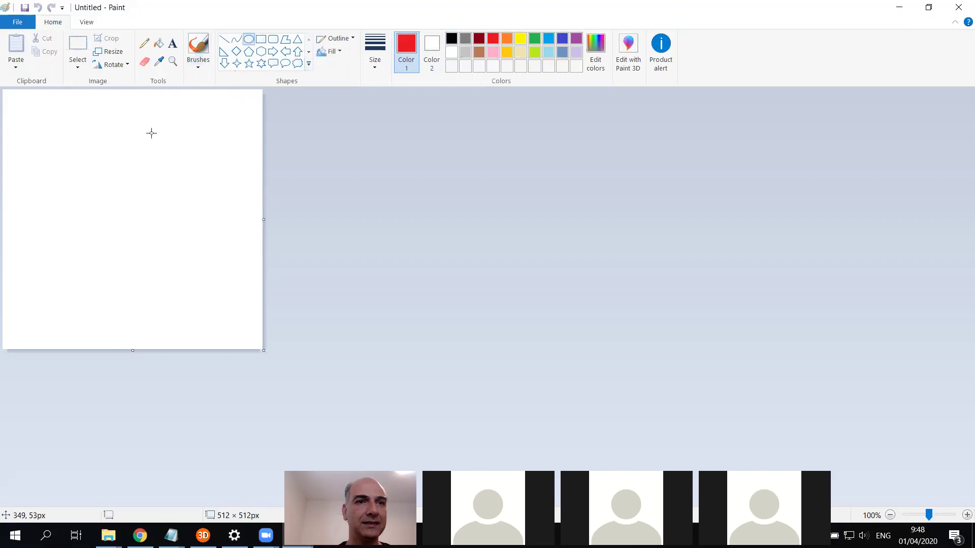
drag(35, 112, 230, 338)
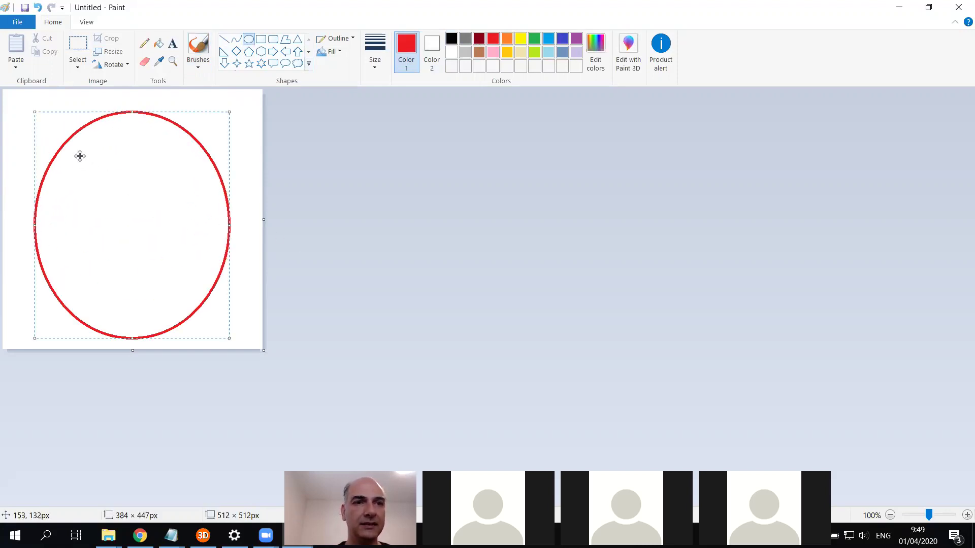
click(17, 150)
drag(88, 166, 121, 197)
click(153, 169)
drag(153, 169, 195, 204)
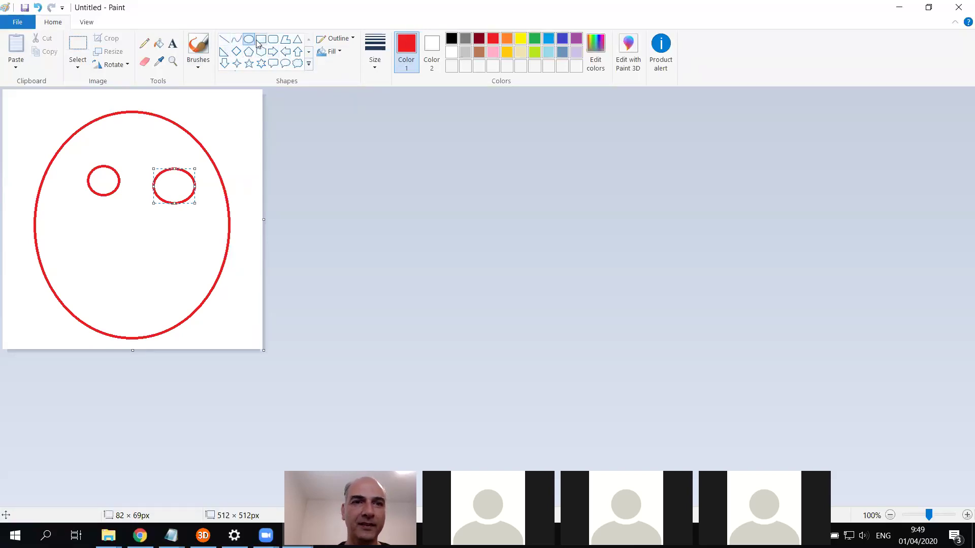
Draw the mouth below the eyes with the Curve shape
click(236, 39)
mouse_move(75, 239)
mouse_down()
mouse_move(178, 261)
mouse_move(110, 248)
mouse_move(179, 217)
mouse_up()
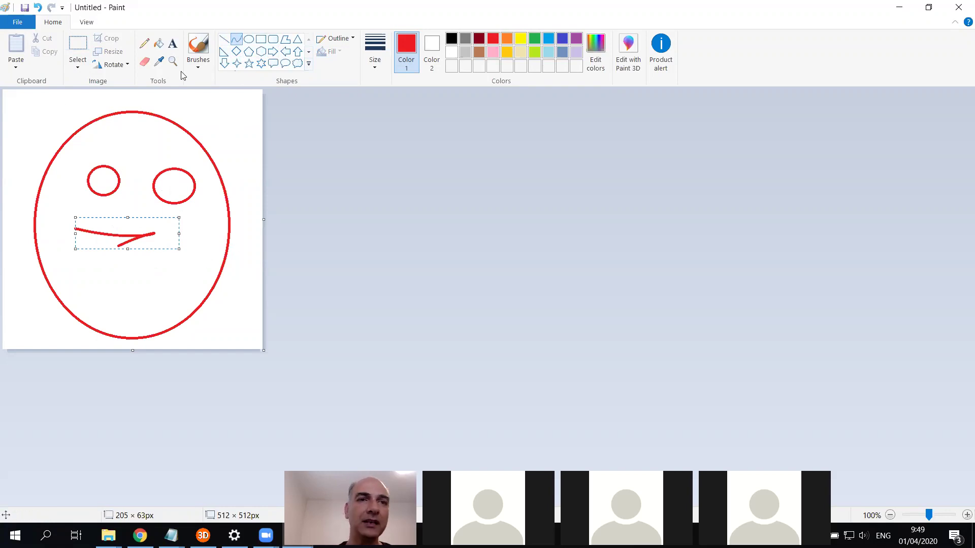
click(172, 43)
Type the Hebrew words שלום and עולם into a text box above the face
click(94, 114)
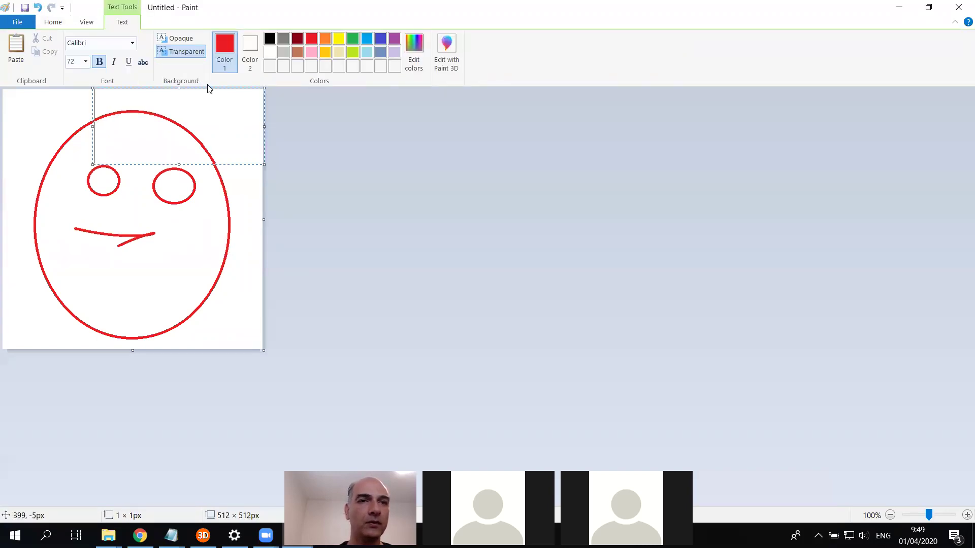
drag(206, 87, 157, 94)
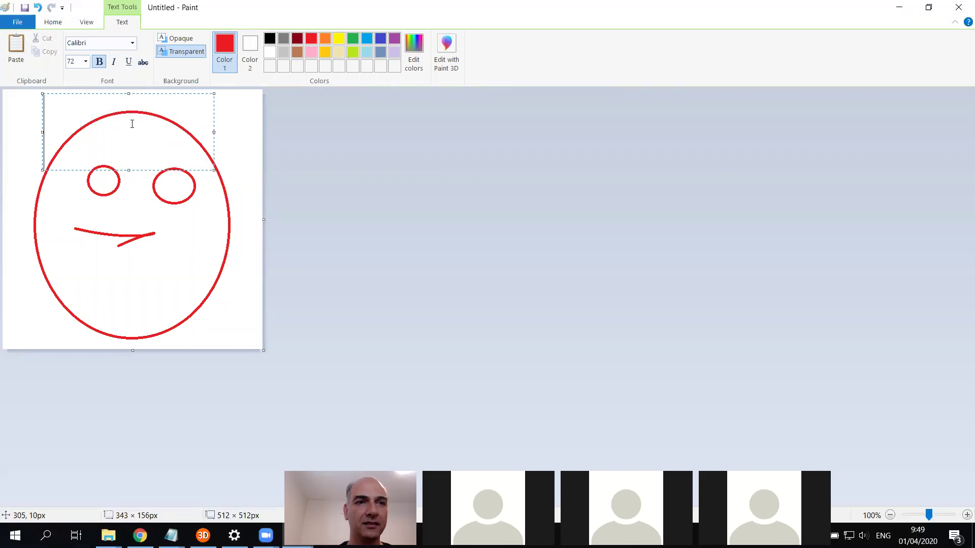
key(alt+shift)
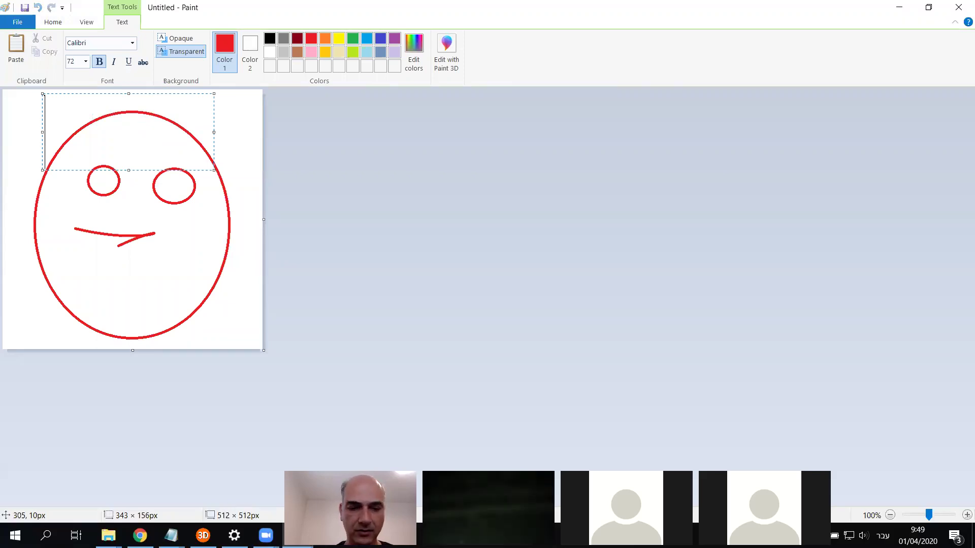
text(שלוםן)
key(BackSpace)
key(Return)
text(עול)
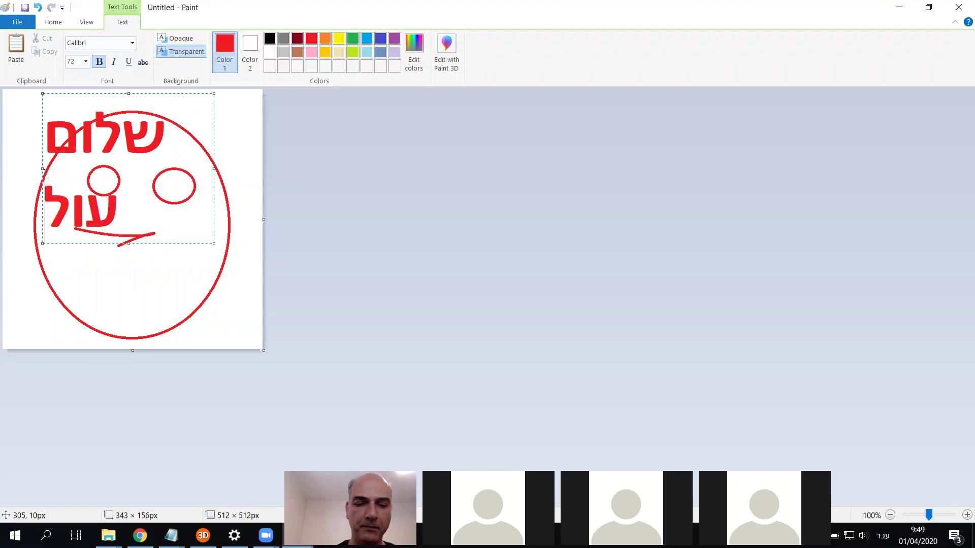
text(ם)
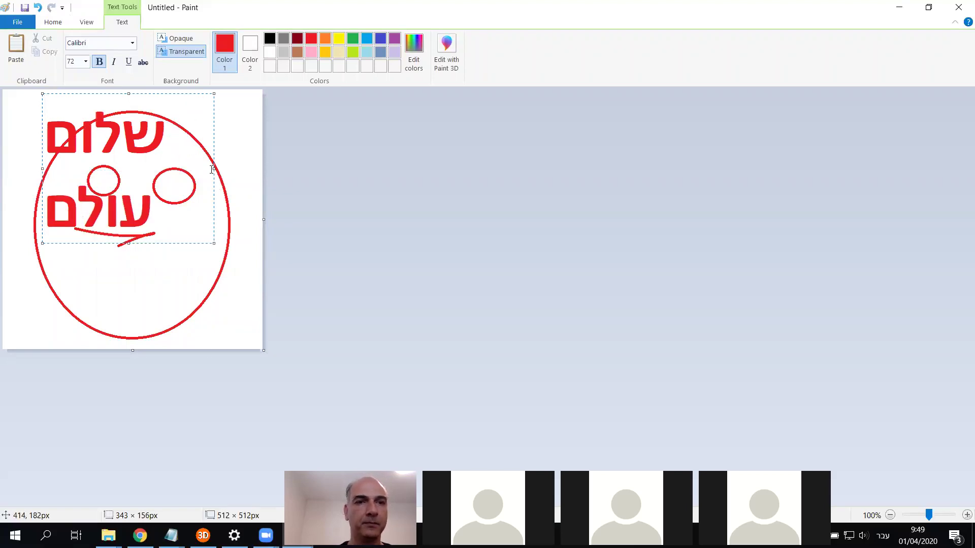
Widen the text box so both words share one line and move it below the mouth
drag(214, 168, 260, 169)
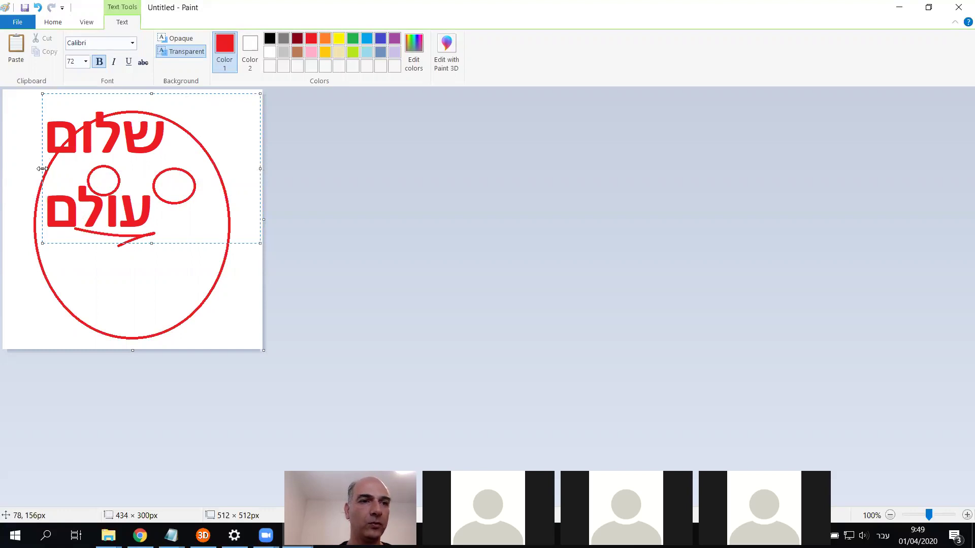
drag(42, 168, 10, 168)
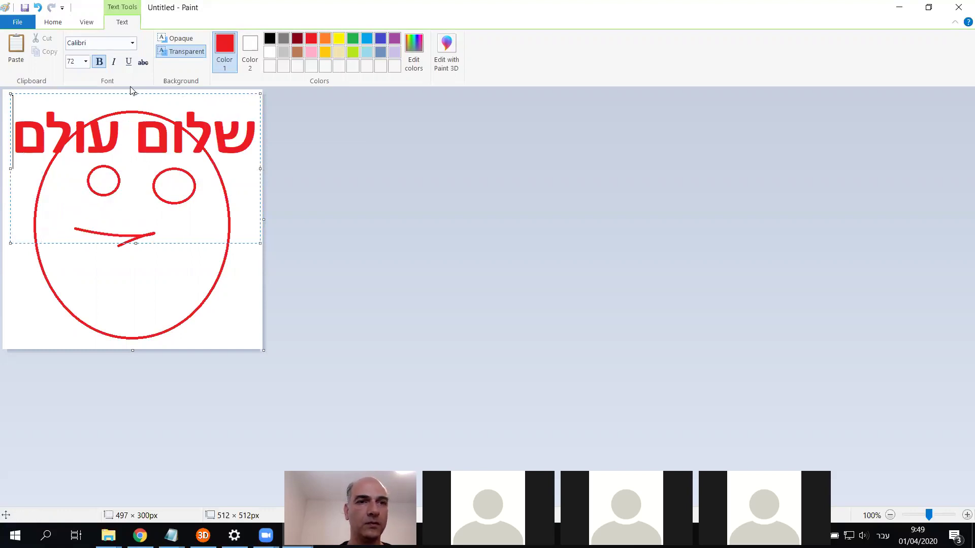
drag(135, 94, 136, 156)
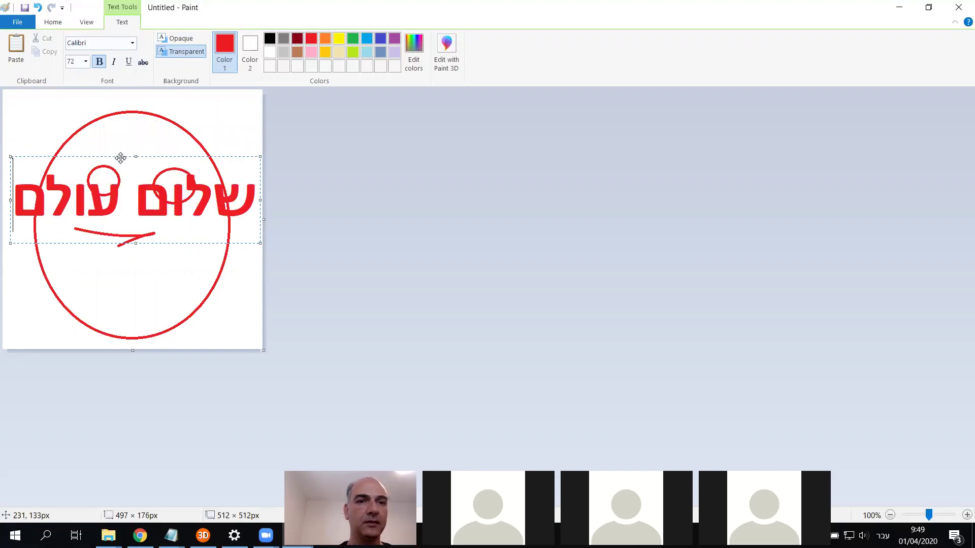
drag(120, 158, 123, 245)
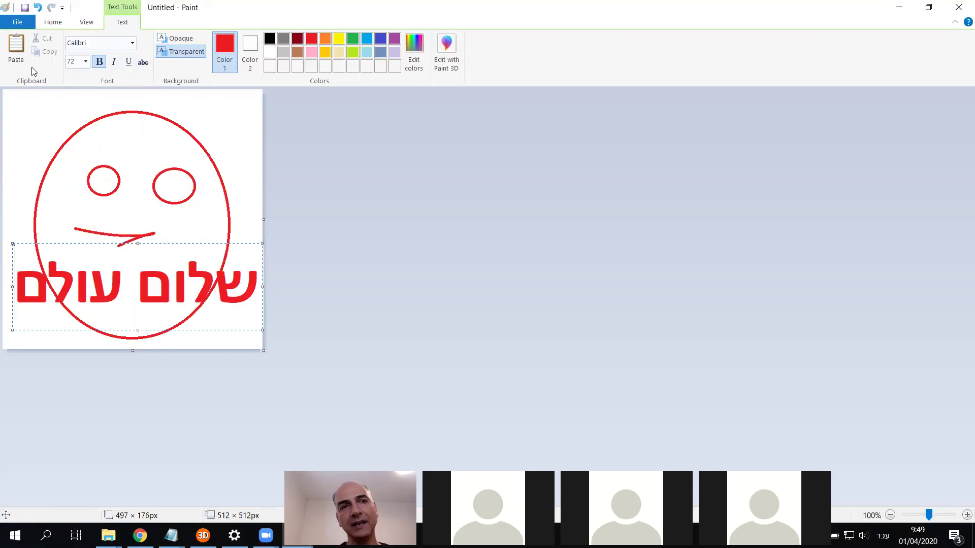
Choose Save as PNG picture and set the Desktop as the save location
click(22, 22)
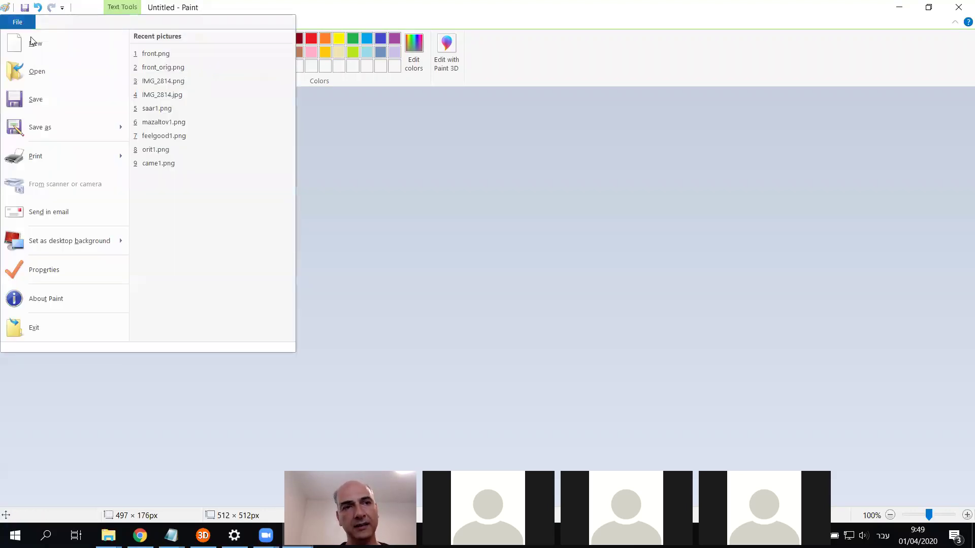
mouse_move(78, 136)
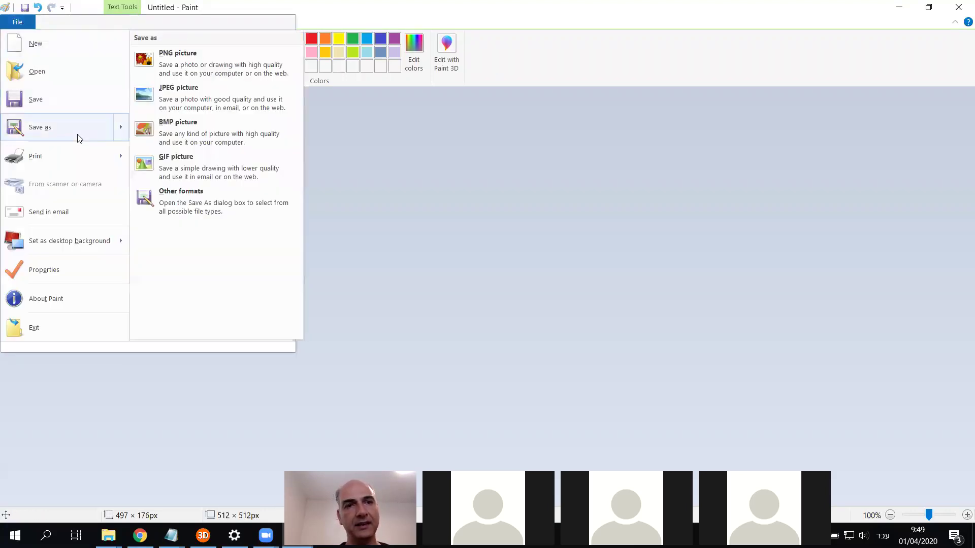
click(206, 62)
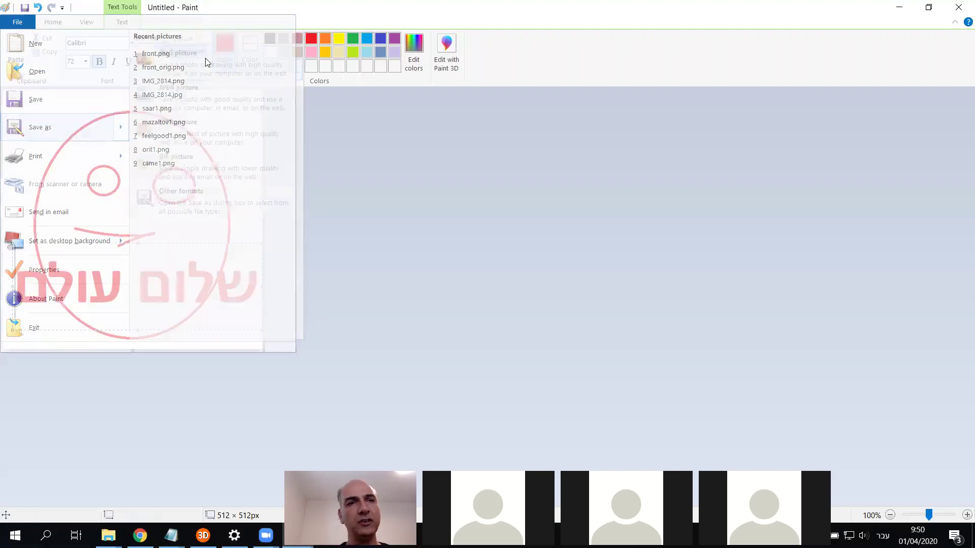
click(352, 159)
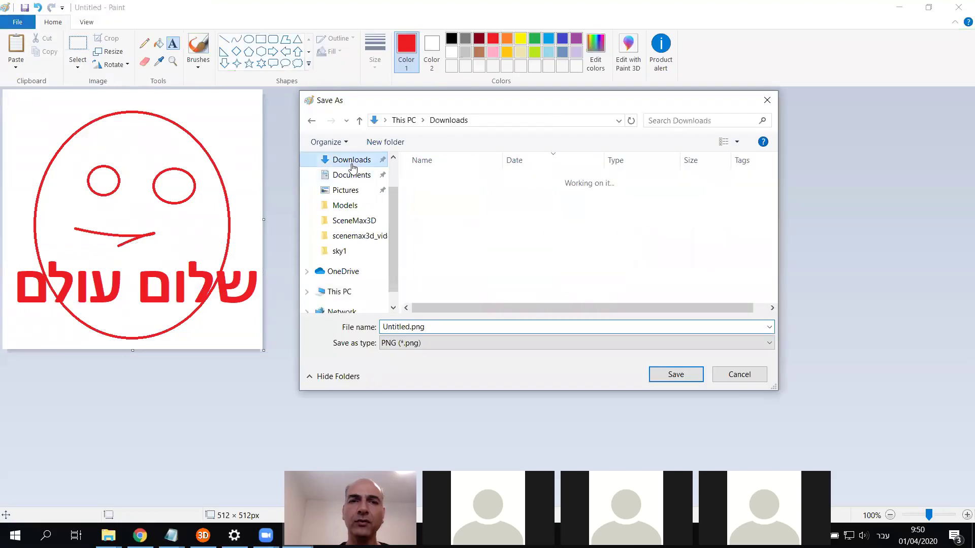
scroll(357, 180, up, 1)
click(356, 184)
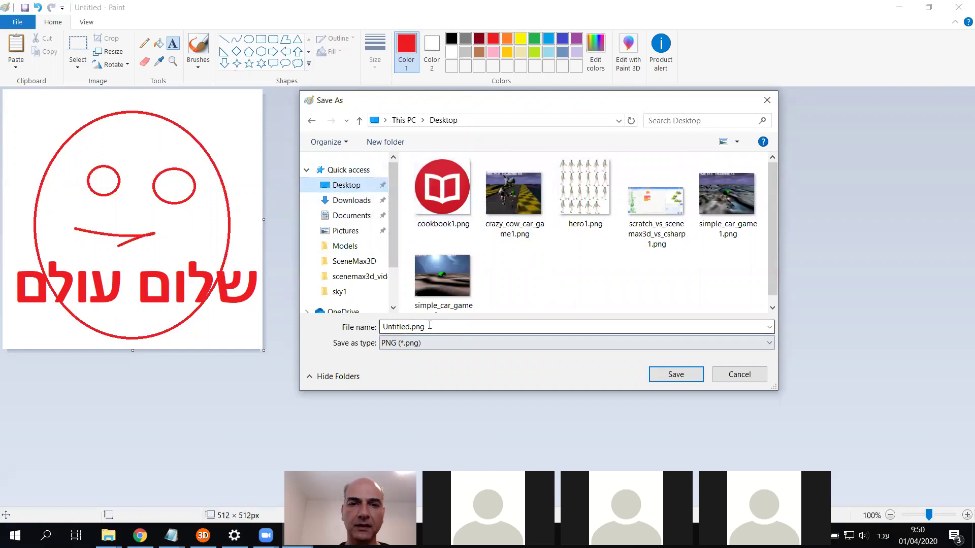
Name the file smily1 and save it as smily1.png
click(403, 329)
drag(410, 328, 376, 330)
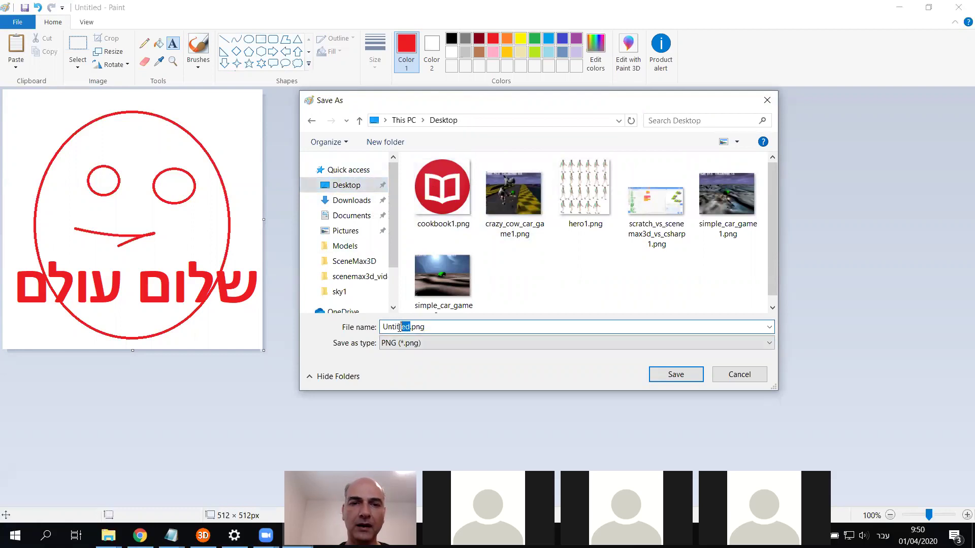
text(דצ)
key(BackSpace)
key(BackSpace)
text(smi)
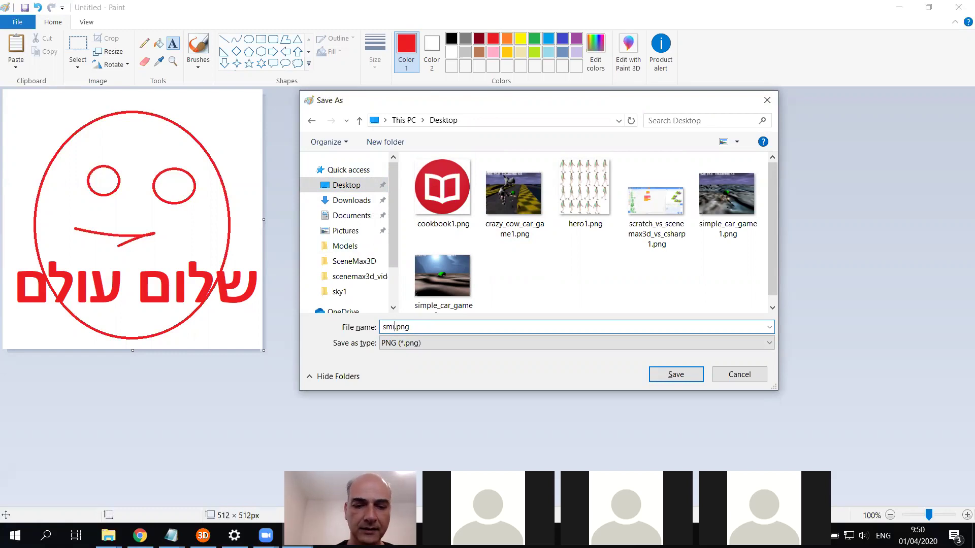
text(ly)
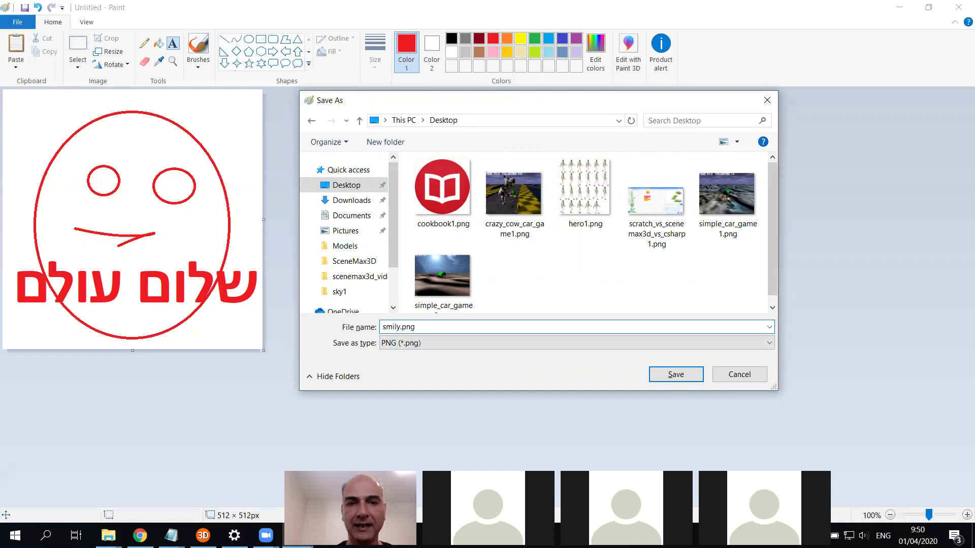
text(1)
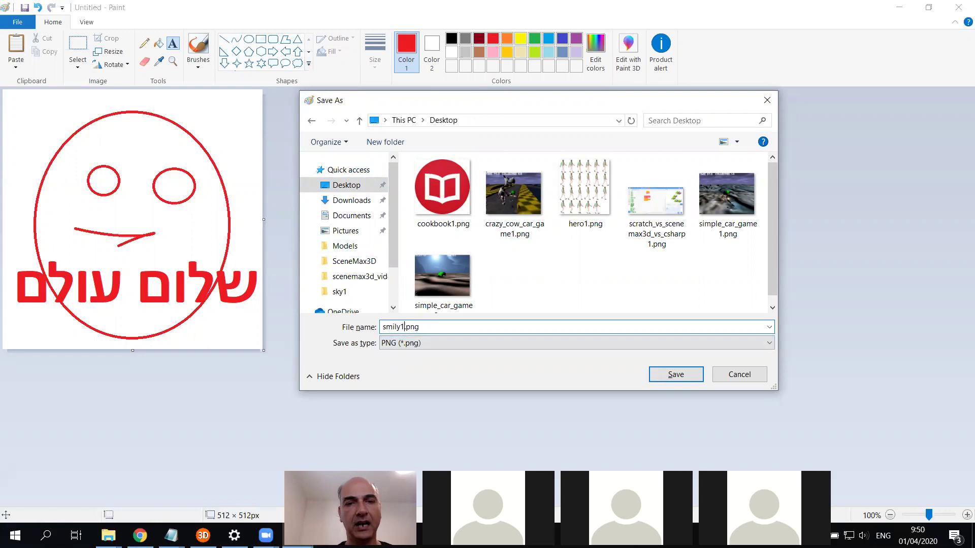
click(666, 375)
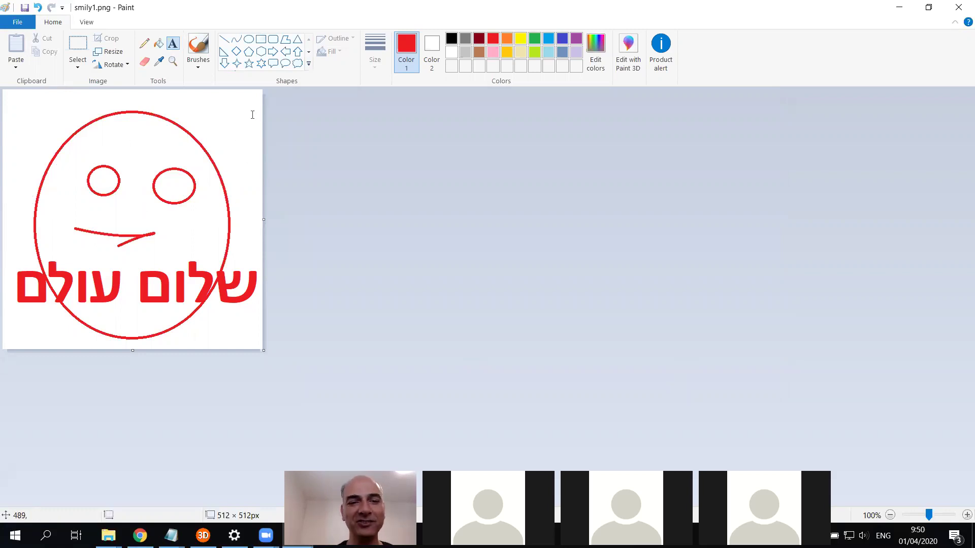
Switch to SceneMax3D and delete the entire ship-and-sight script from the editor
click(203, 535)
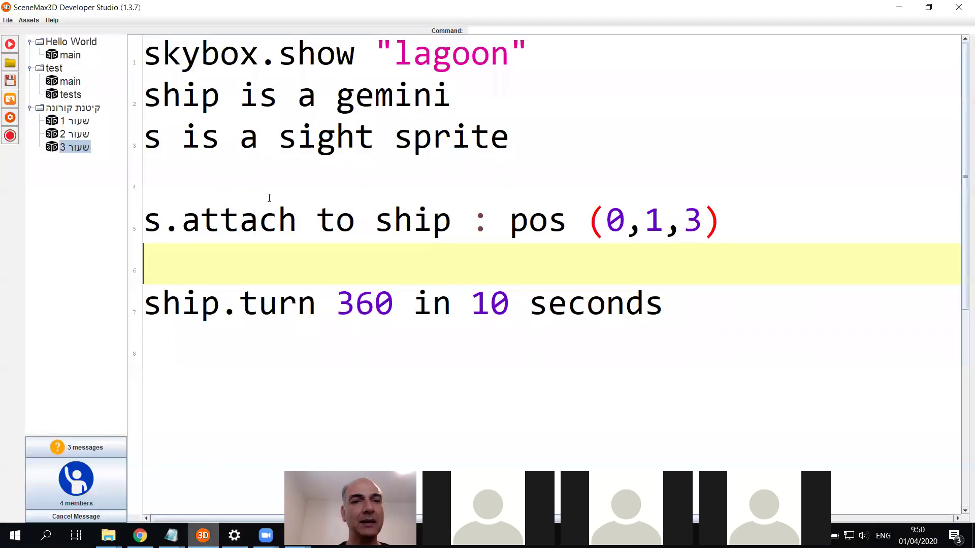
click(317, 136)
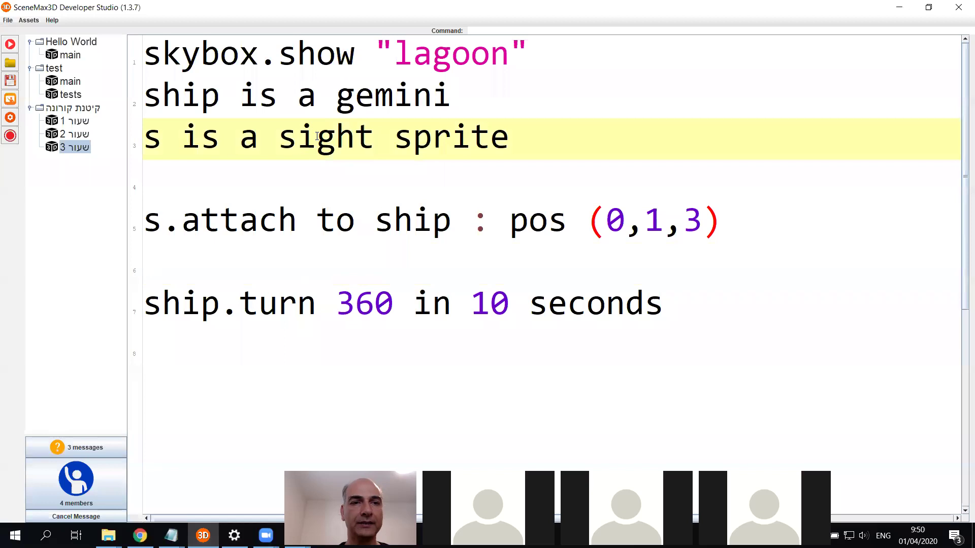
key(ctrl+a)
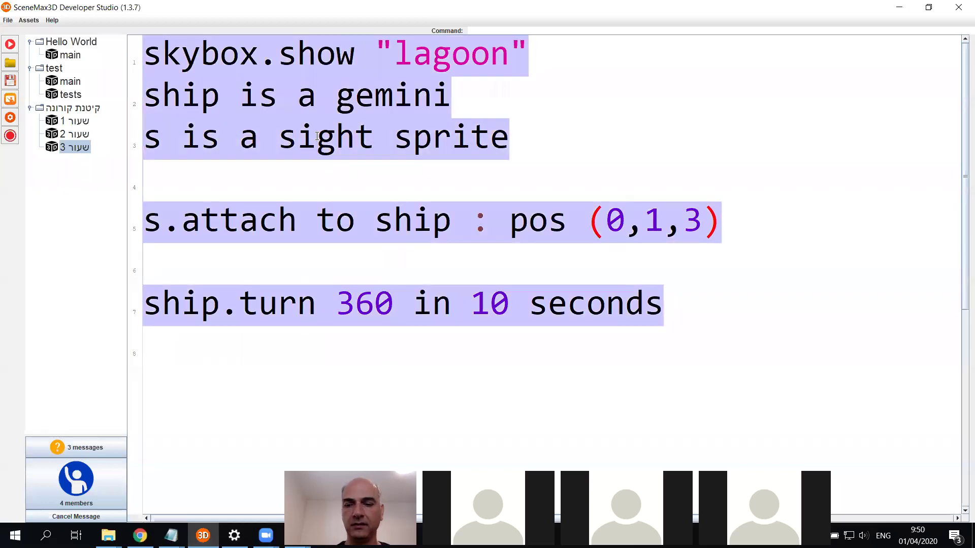
key(Delete)
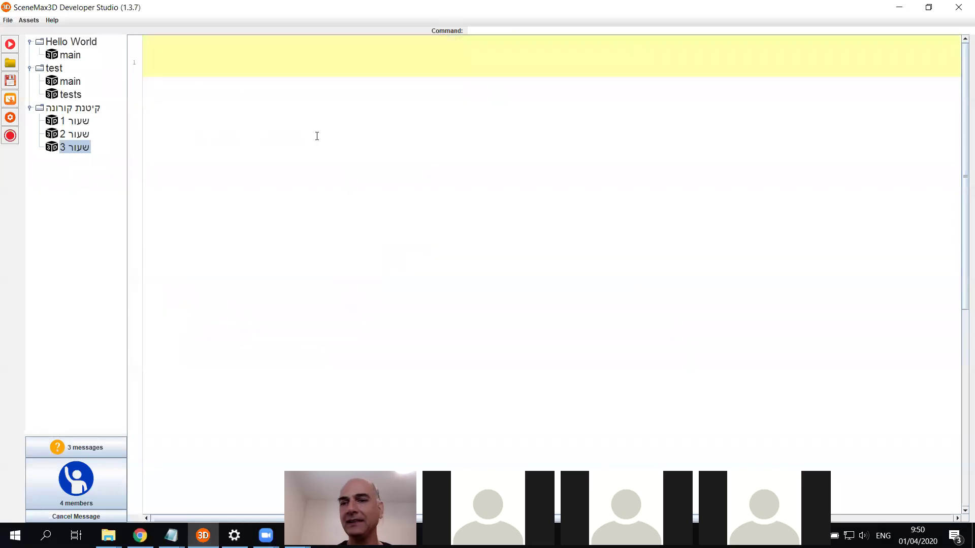
Start Assets > Import Sprite and pick smily1.png from the Desktop as the sprite sheet
click(22, 23)
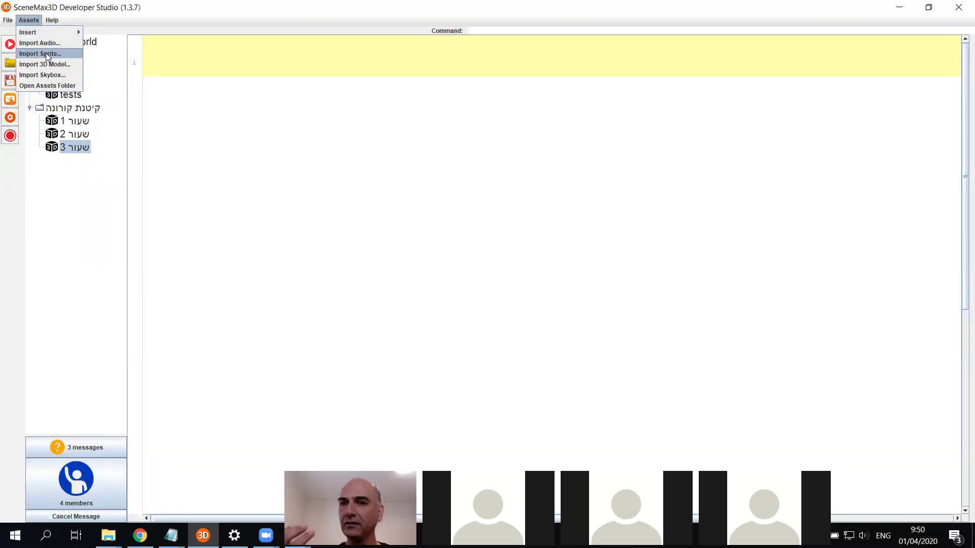
click(45, 54)
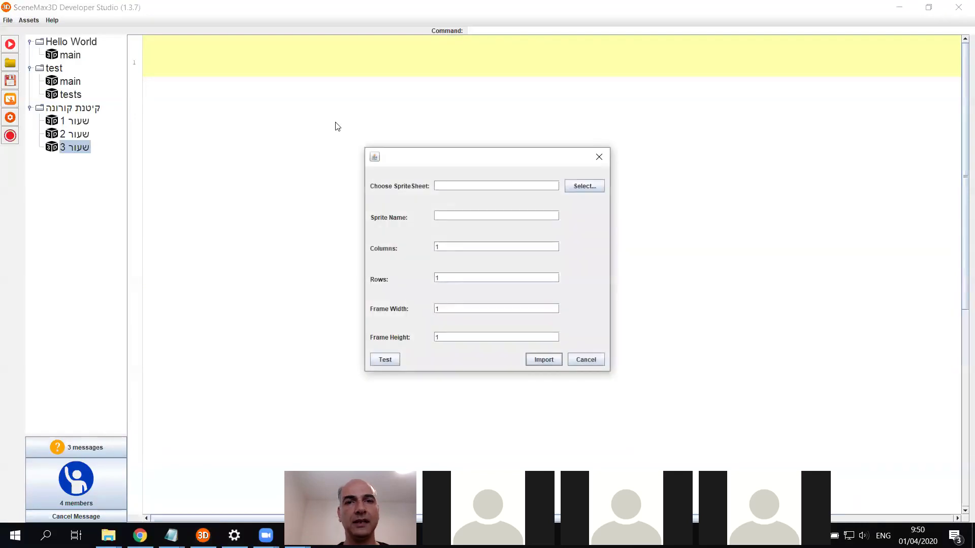
click(584, 187)
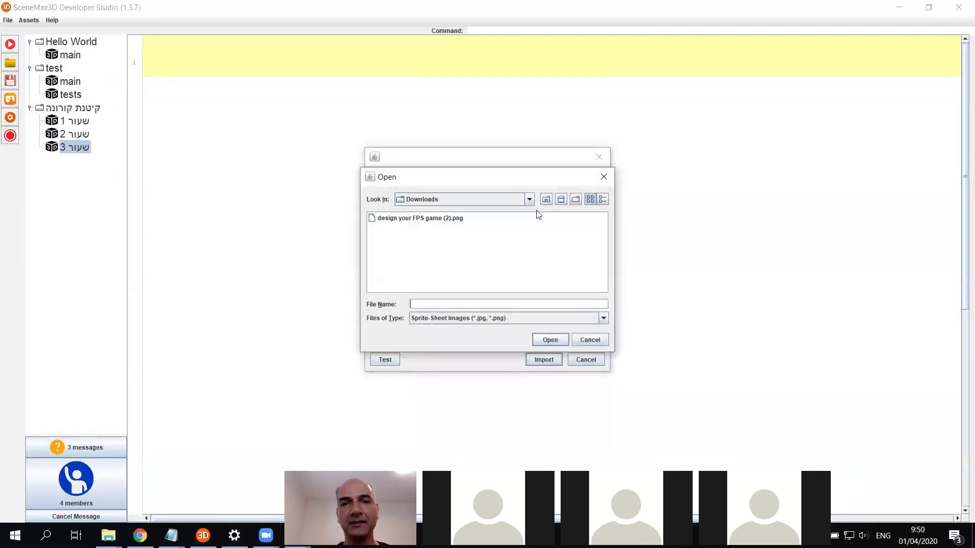
click(529, 200)
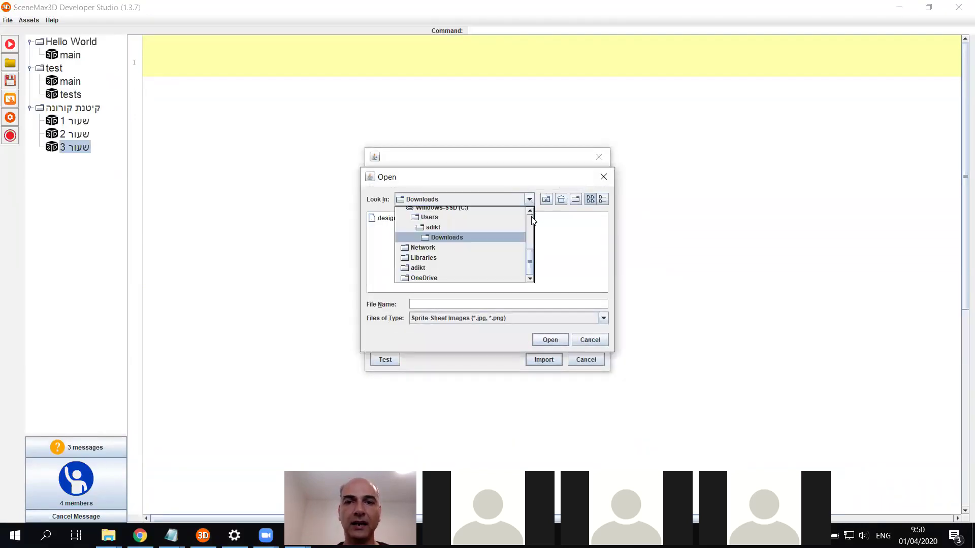
scroll(532, 219, up, 5)
click(458, 225)
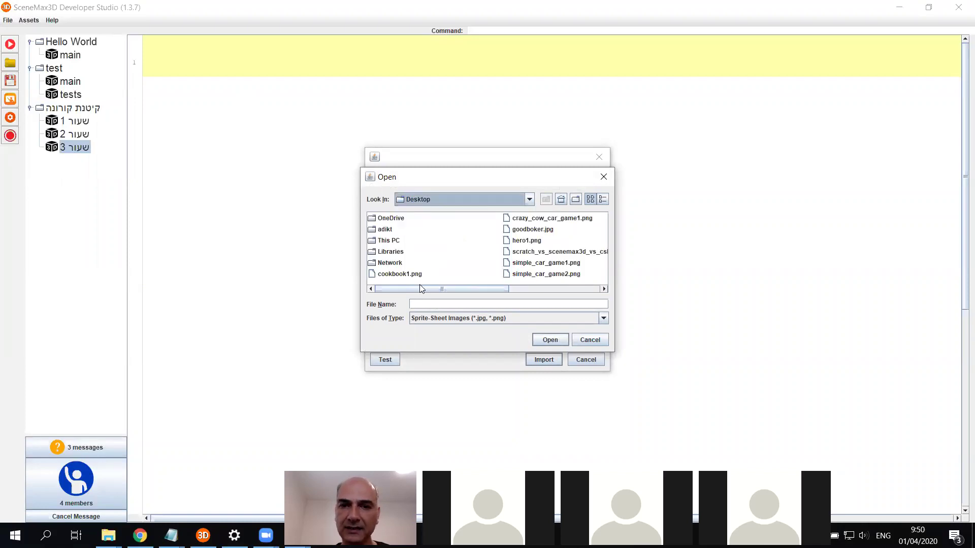
key(Tab)
drag(428, 288, 497, 283)
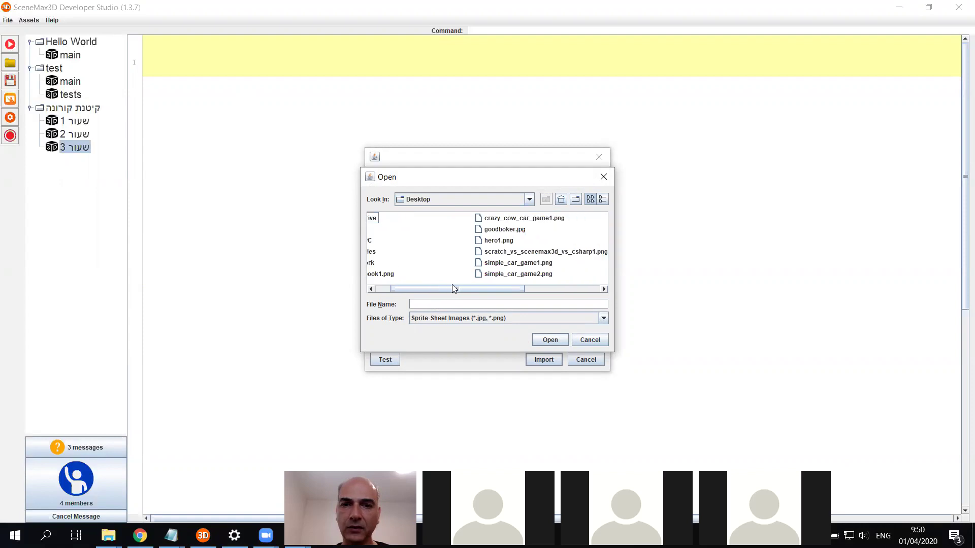
click(539, 219)
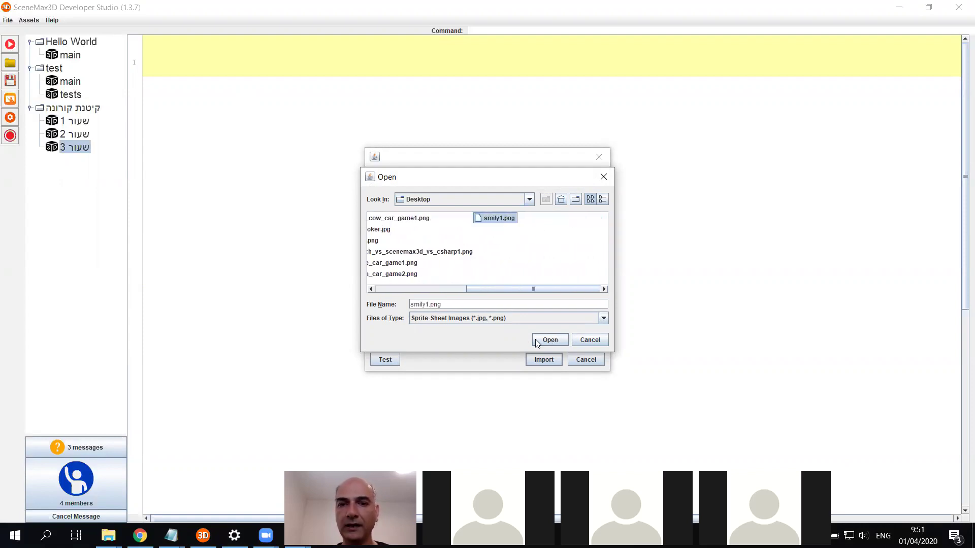
click(552, 339)
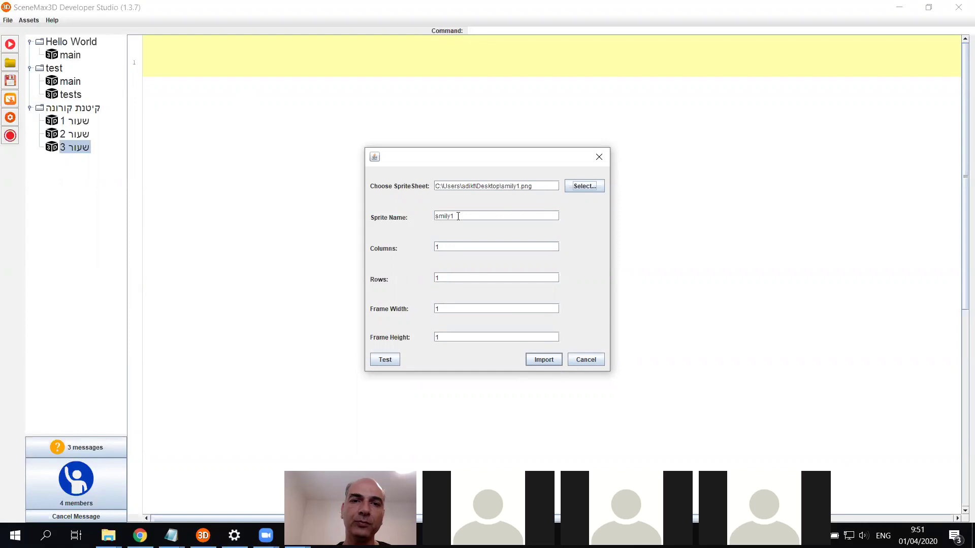
Check the sprite name smily1 and its one-column, one-row values
drag(454, 214, 434, 214)
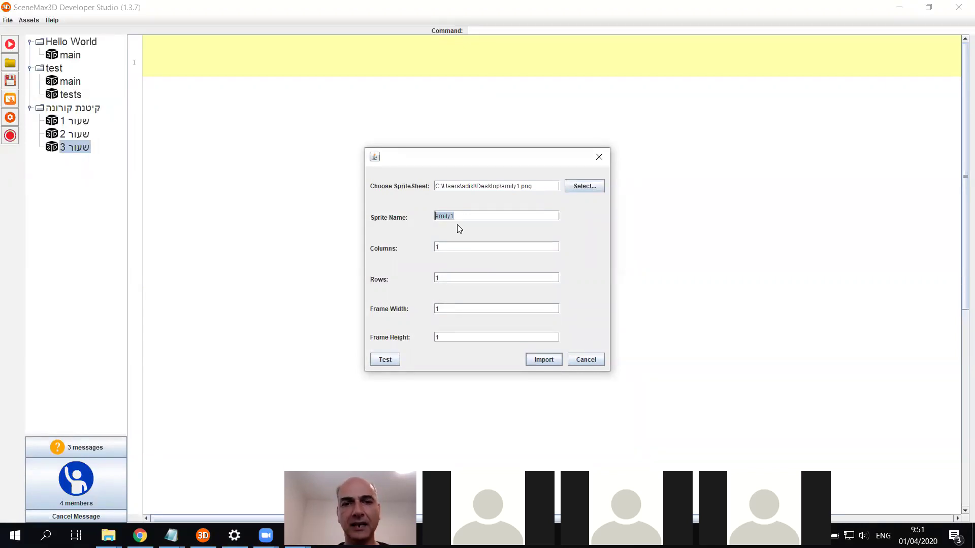
double_click(443, 248)
double_click(448, 279)
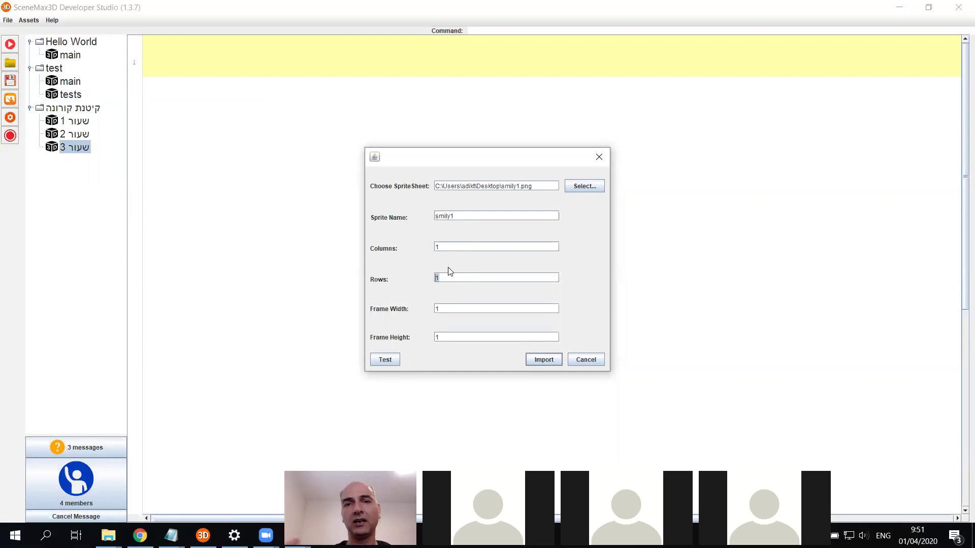
double_click(430, 248)
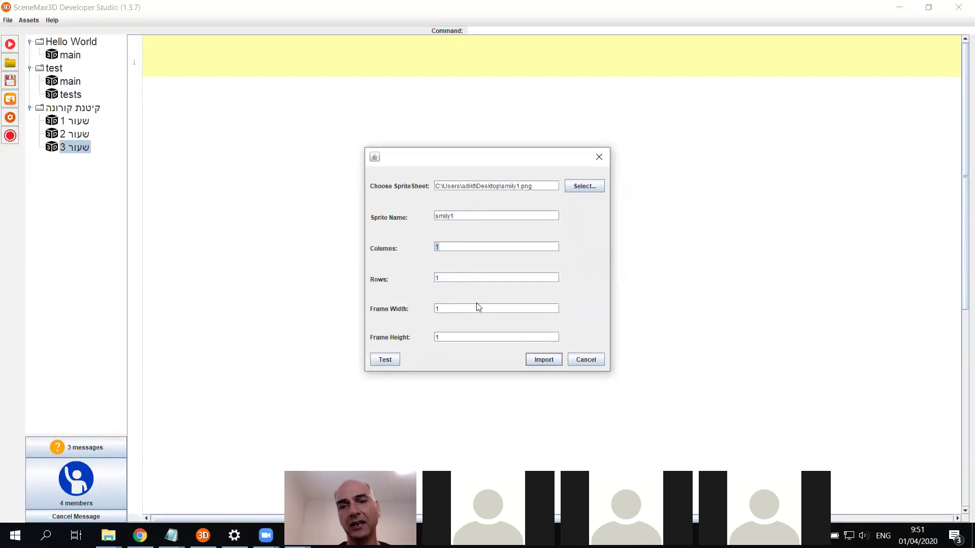
Test-preview the smiley sprite, then import it
click(384, 360)
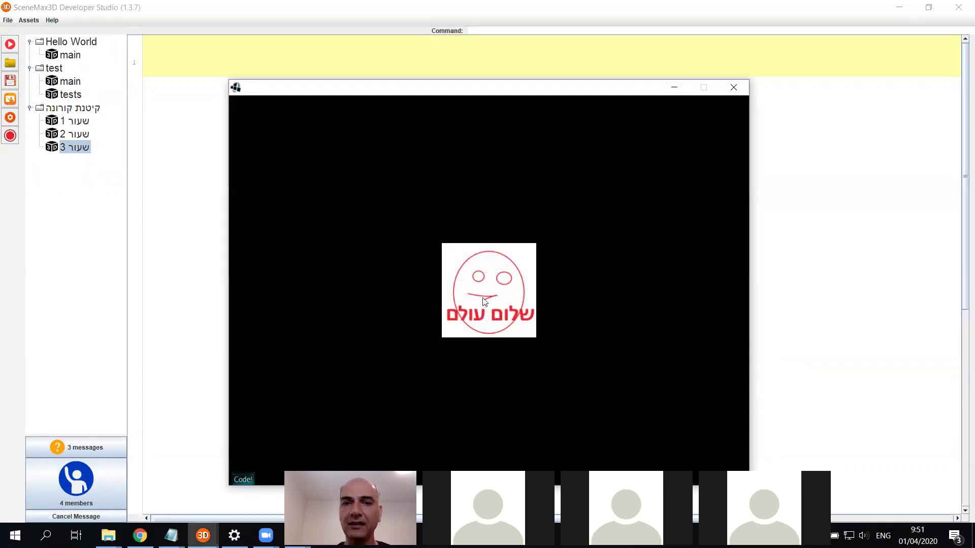
click(733, 91)
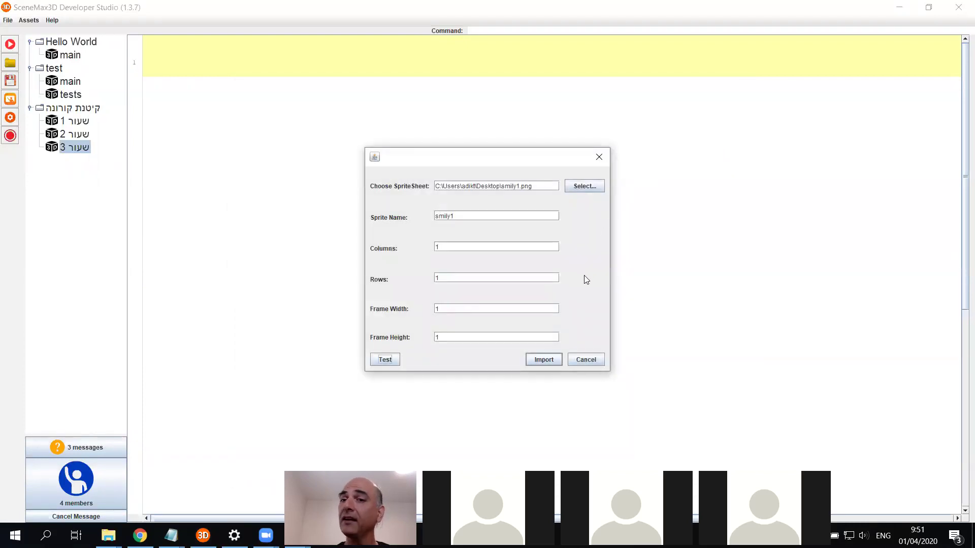
click(544, 361)
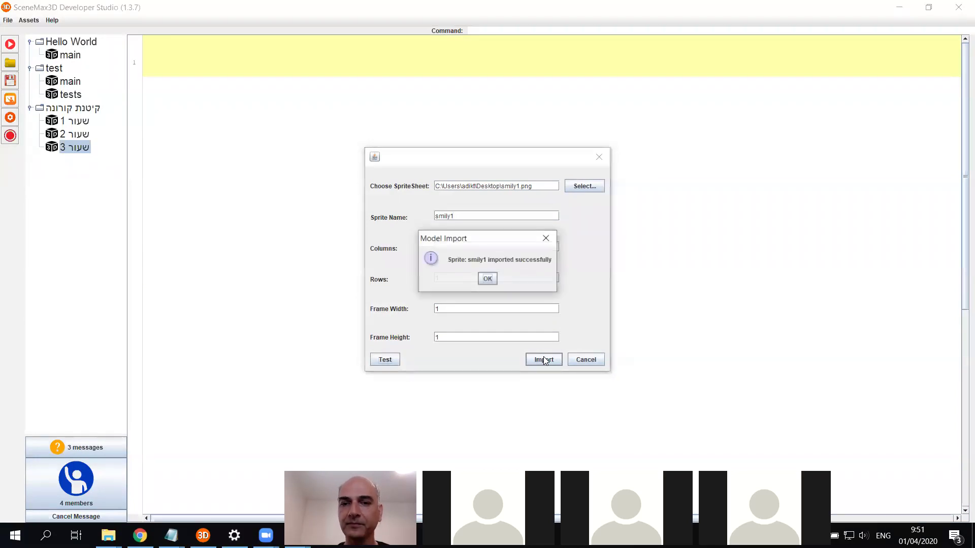
Acknowledge the import and declare 's is a smily1 sprite' on a new line
click(486, 280)
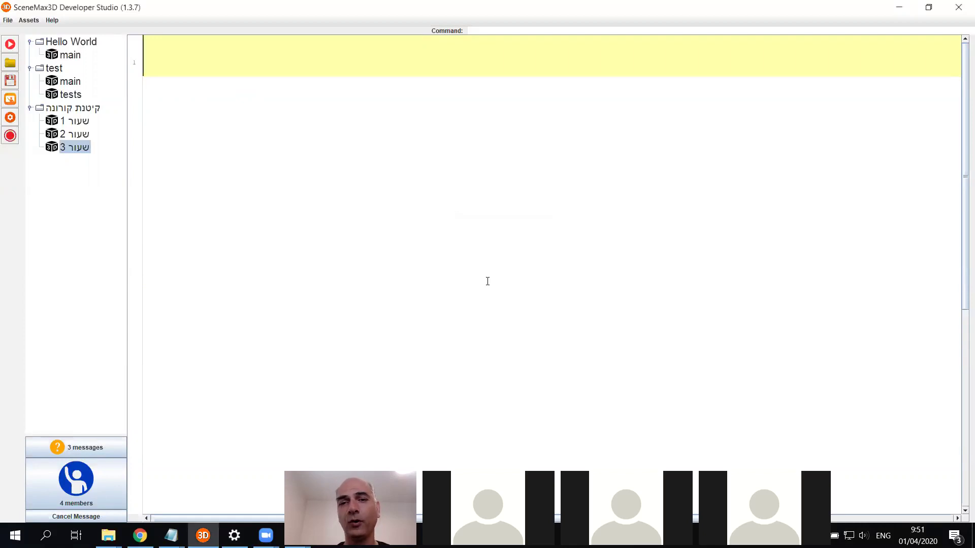
key(Return)
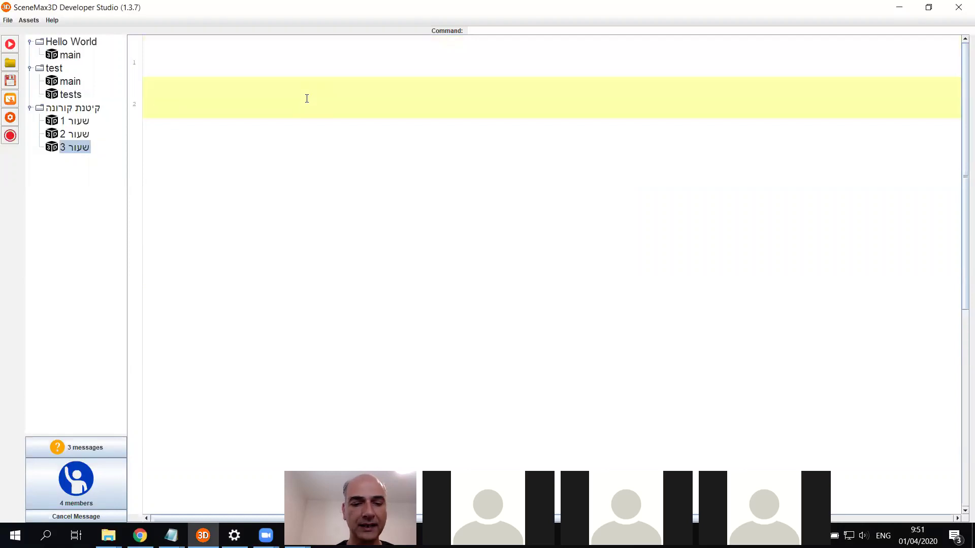
text(s is a smil)
text(y1 sprite)
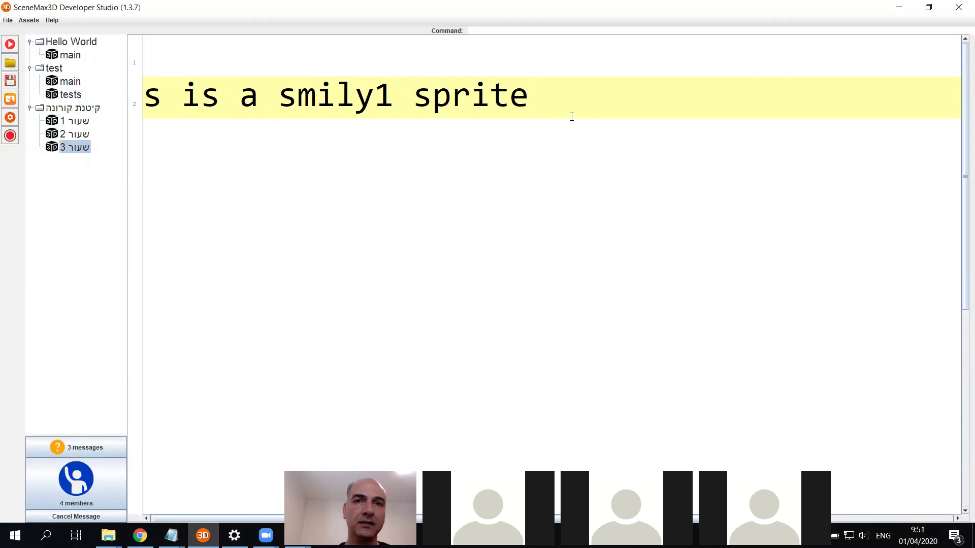
Add 's.move left 4 in 2 seconds' and 's.move up 2 in 2 seconds' lines
key(Return)
text(s.move left )
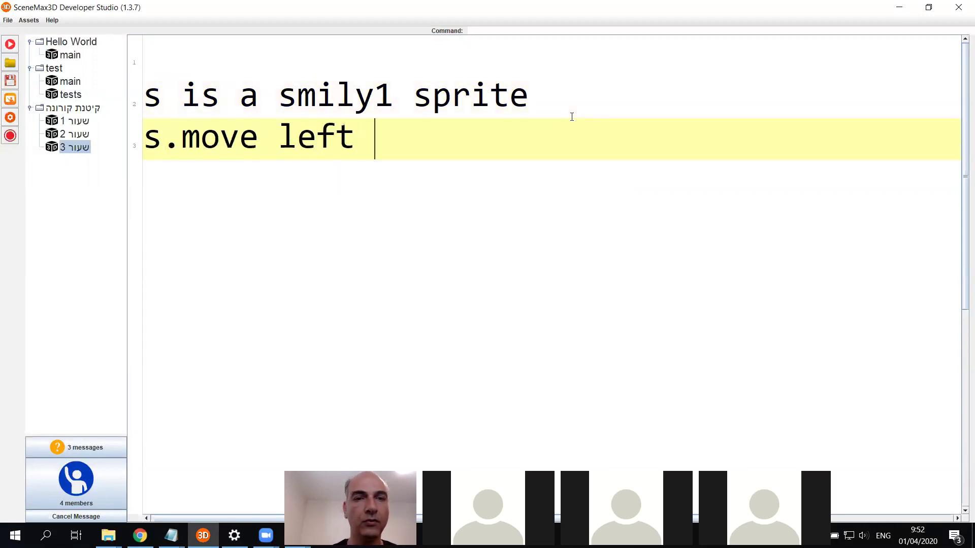
text(4 in 2 )
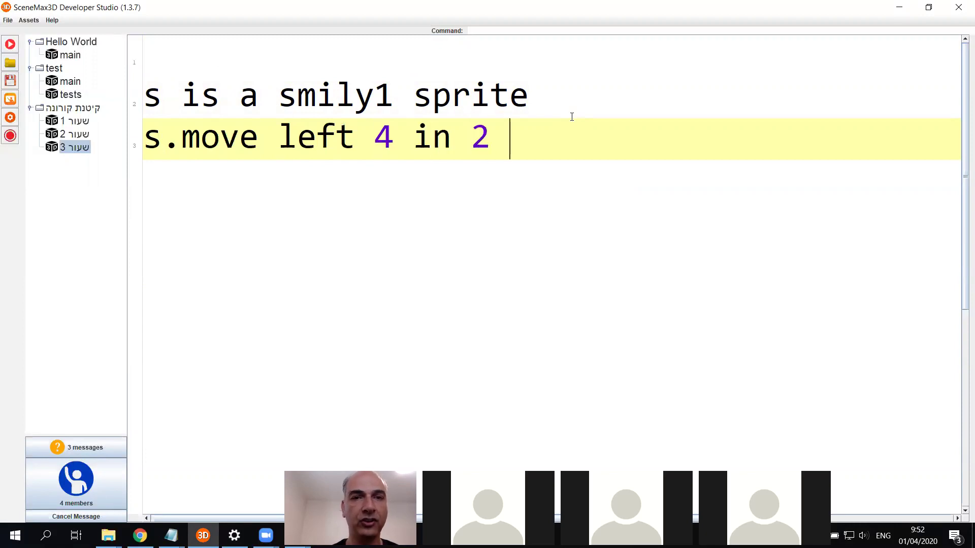
text(seconds)
key(Return)
text(s.move )
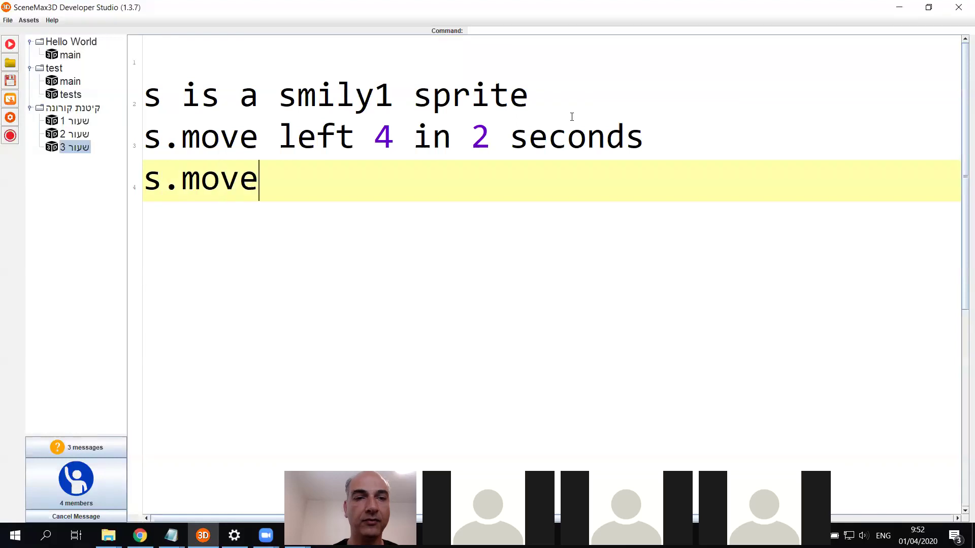
text(up 2 in 2 seco)
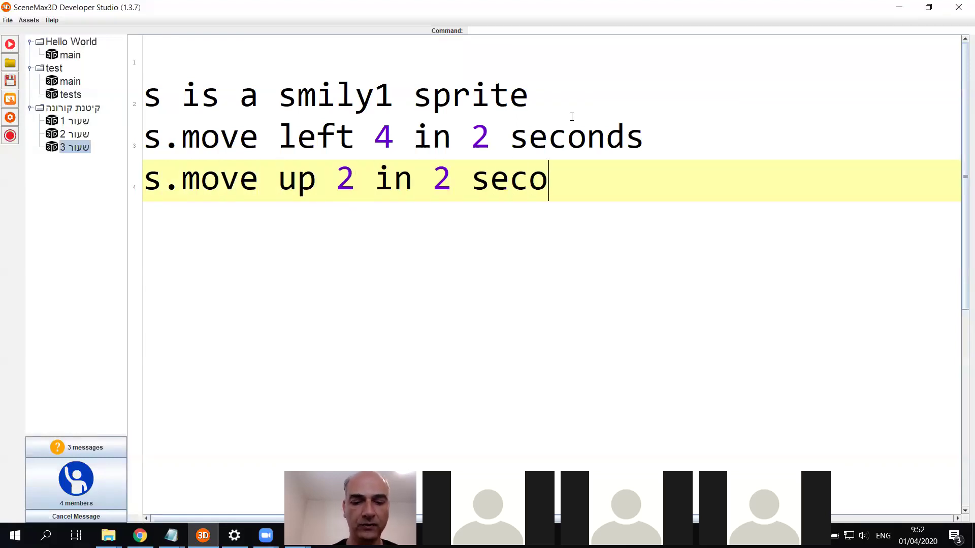
text(nds)
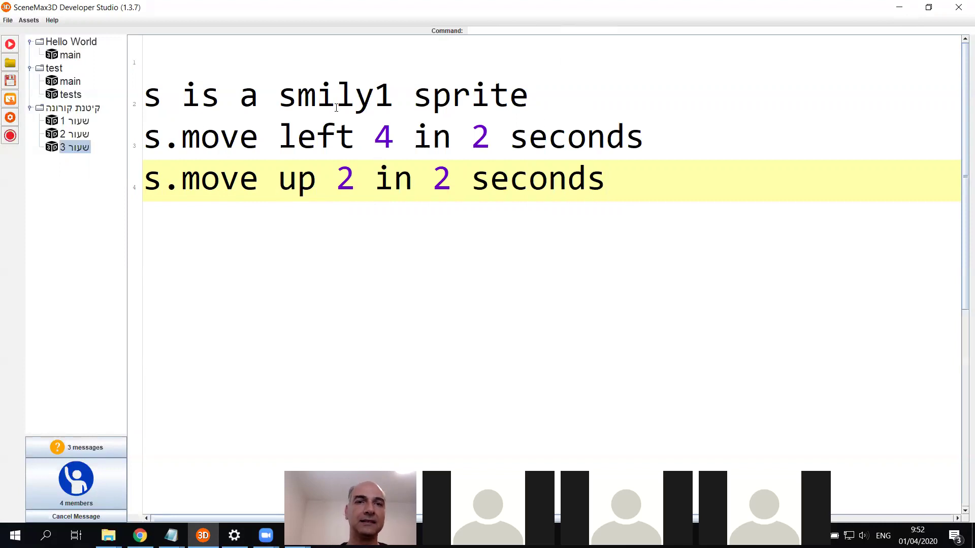
double_click(350, 101)
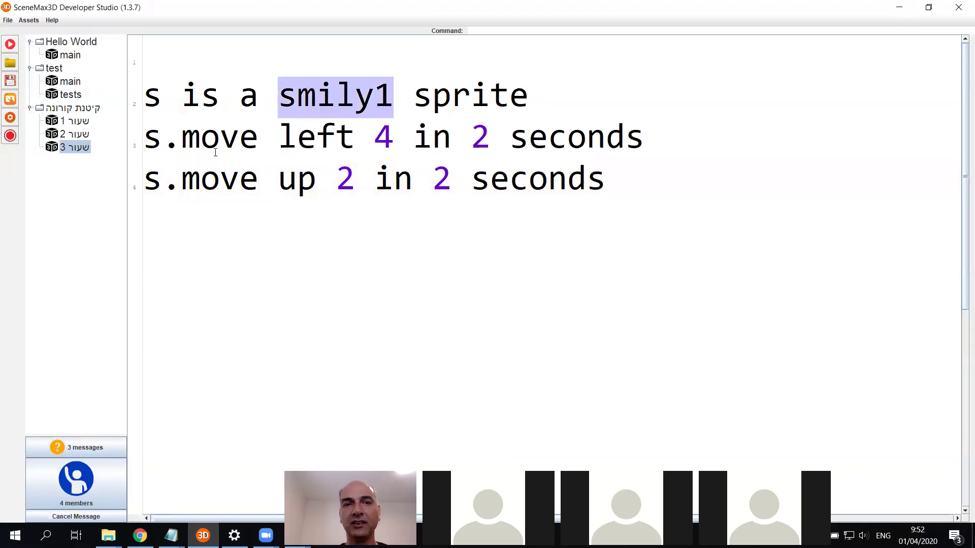
click(332, 136)
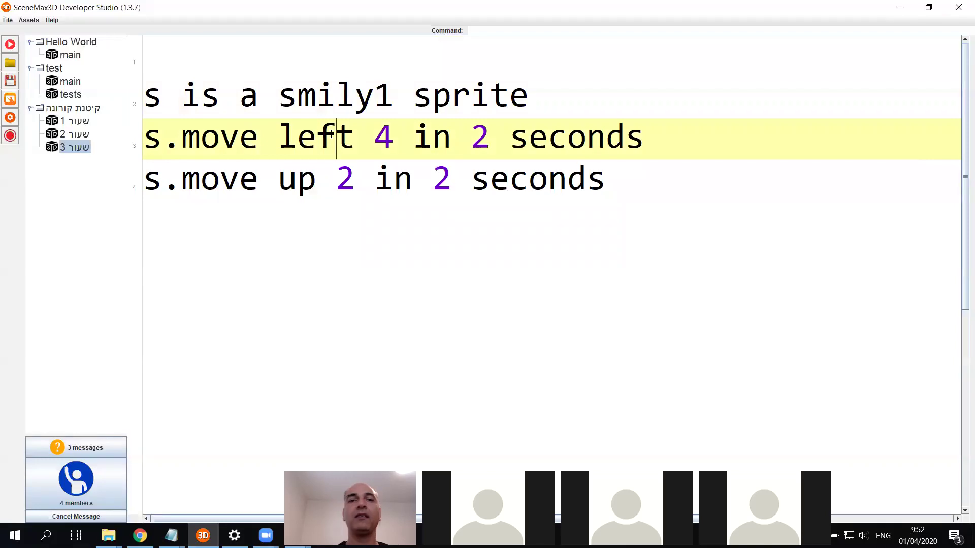
Run the script to watch the smiley move left then up, then add an empty line 5
click(10, 44)
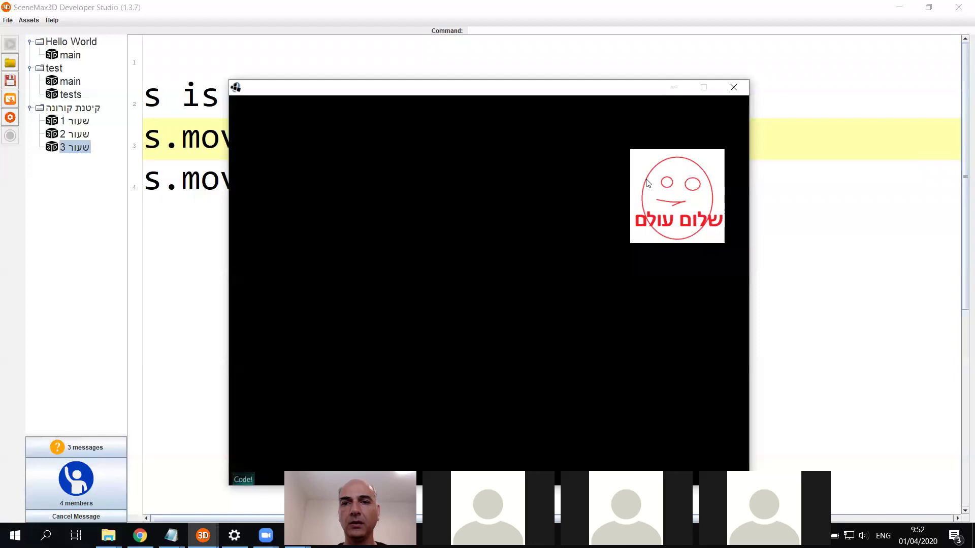
click(732, 88)
click(421, 220)
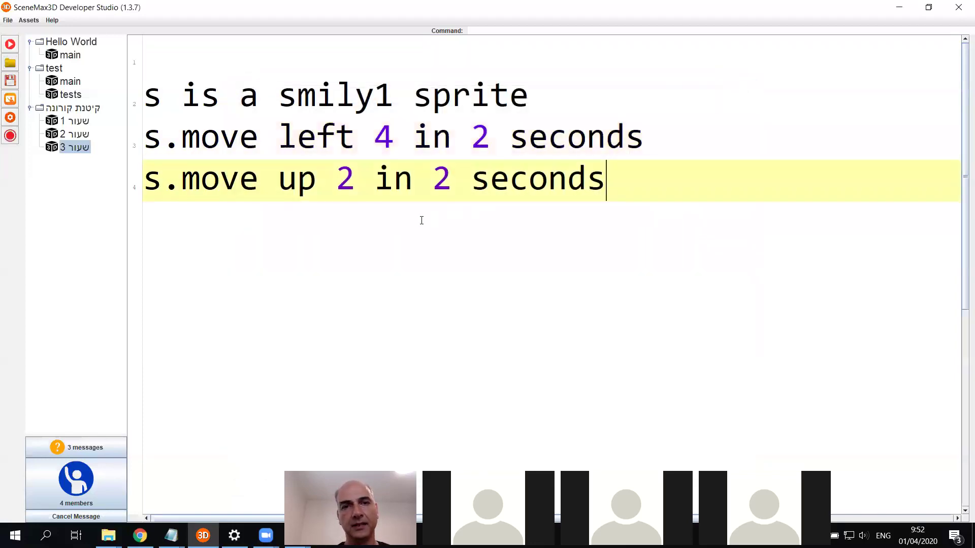
key(Return)
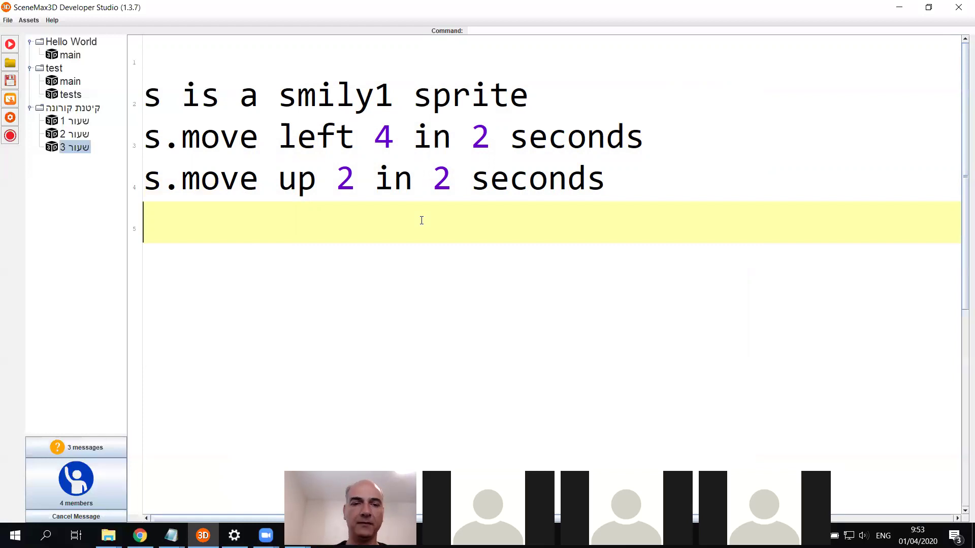
Search Google Images for 'sprite sheet' in a new Chrome tab
key(alt+Tab)
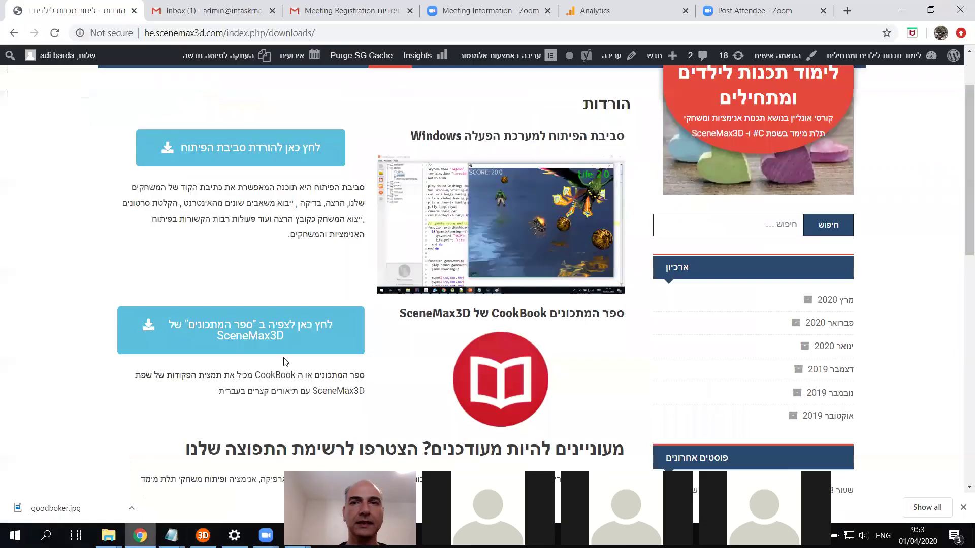
key(ctrl+t)
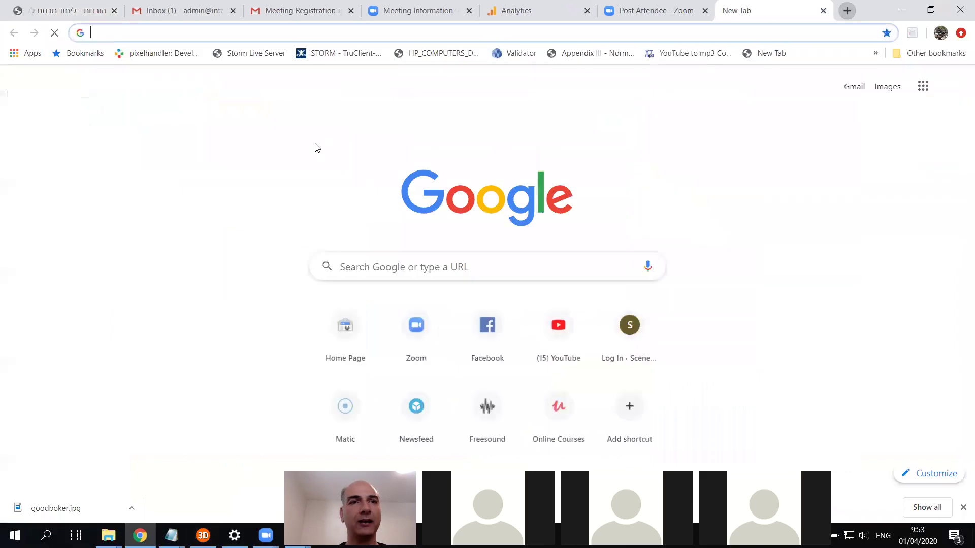
text(sprite sheet)
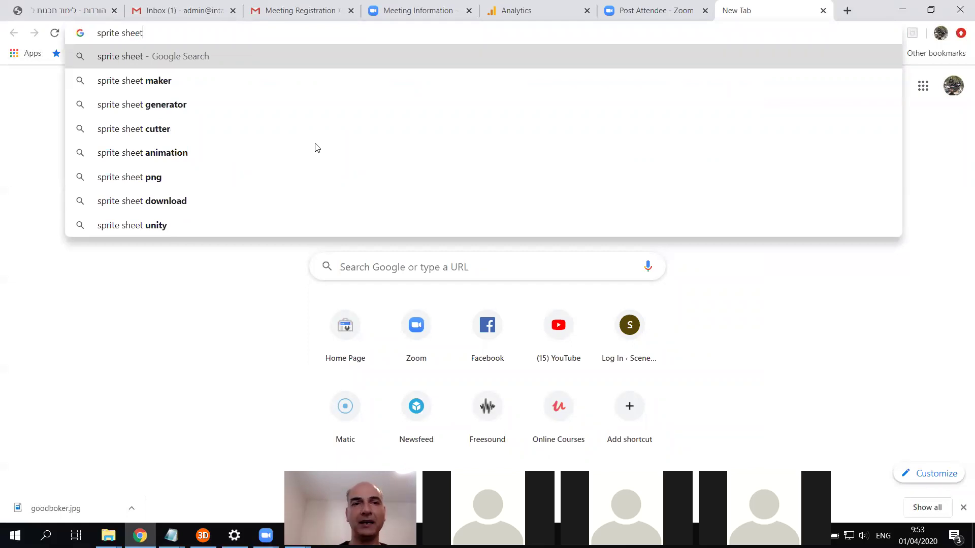
key(Return)
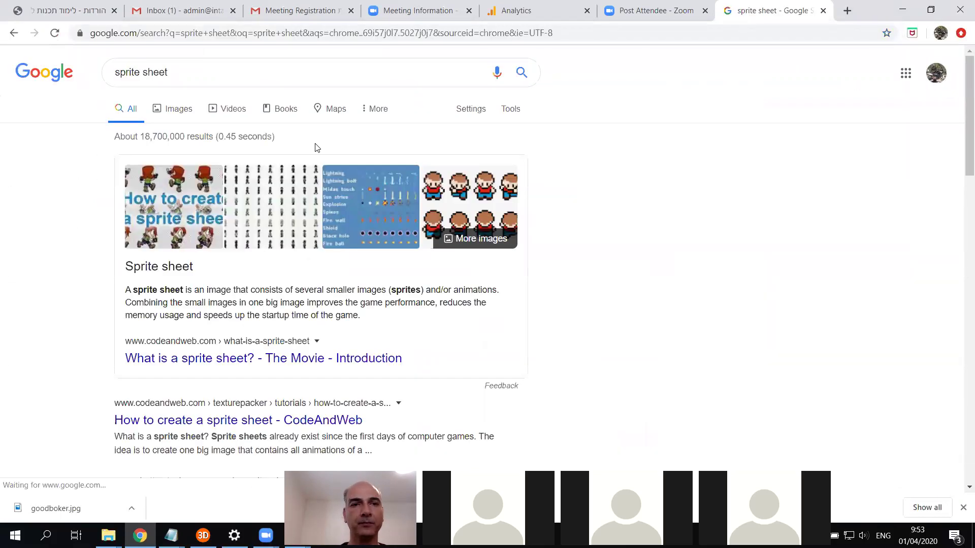
click(184, 116)
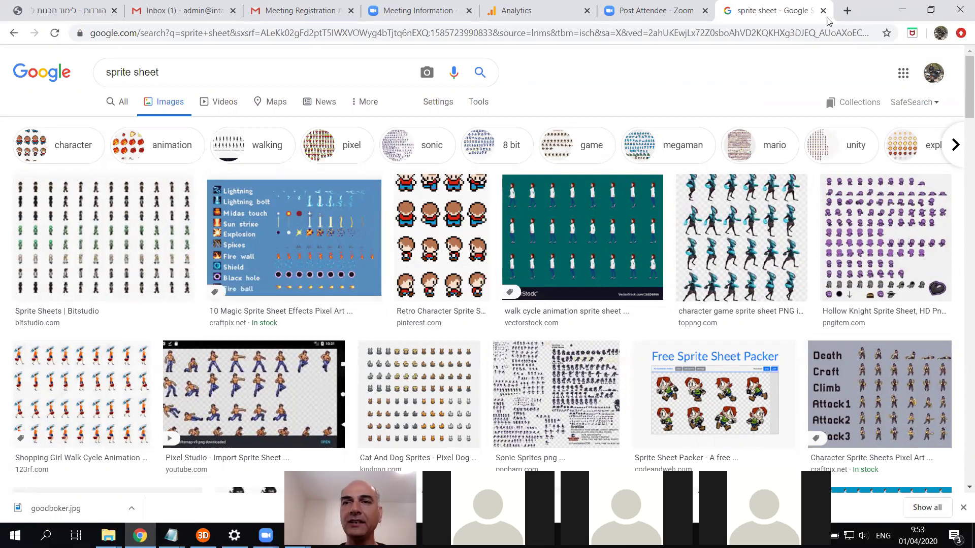
Minimize Chrome, SceneMax3D, smily1.png and bird_5x3.png to show the desktop
click(896, 11)
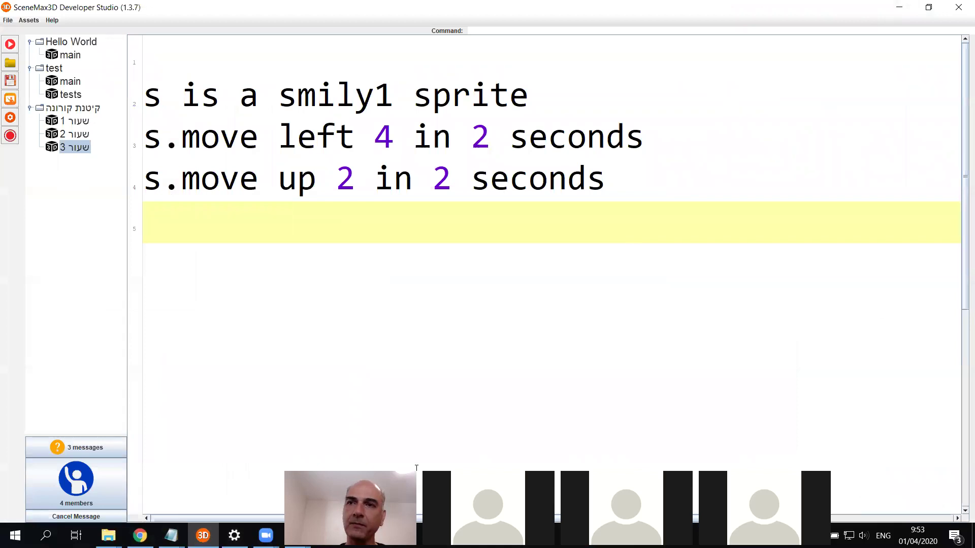
click(900, 7)
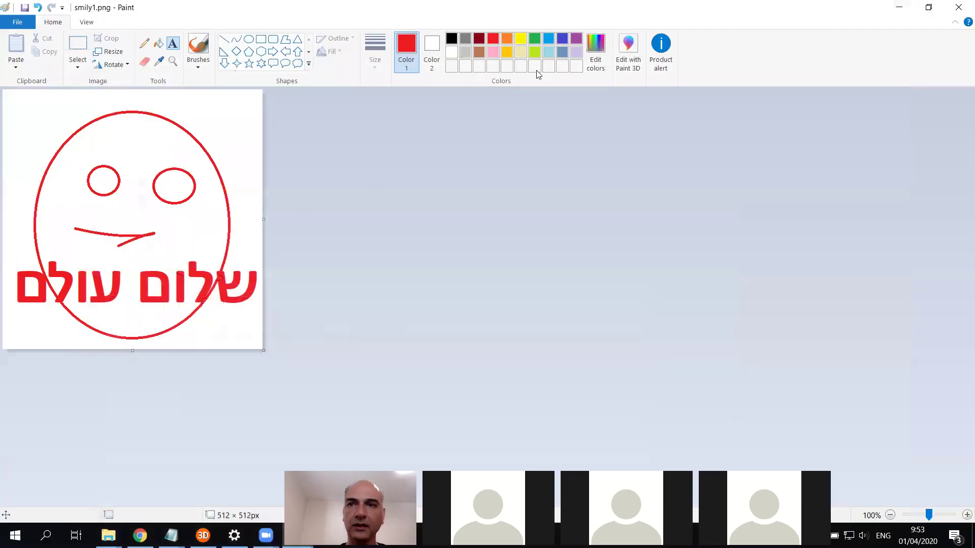
click(892, 8)
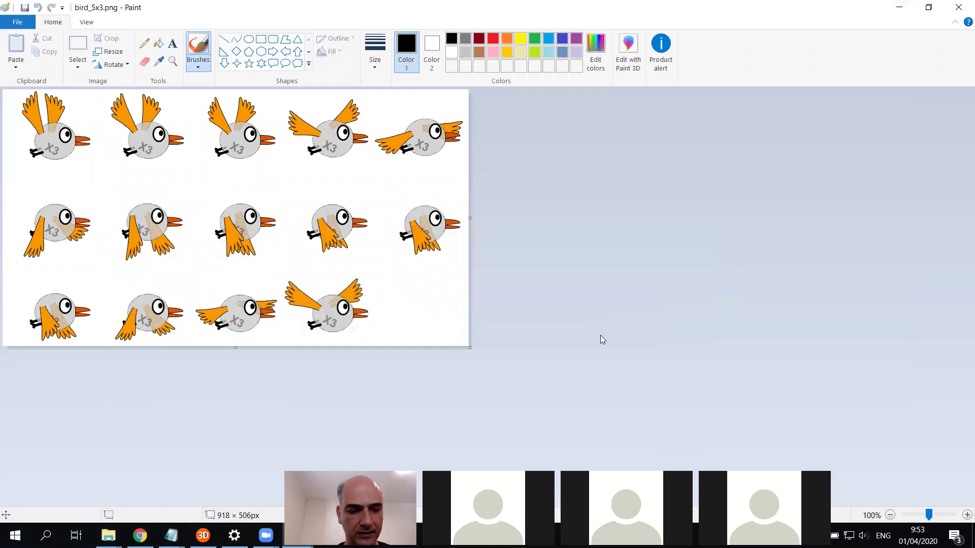
key(super+d)
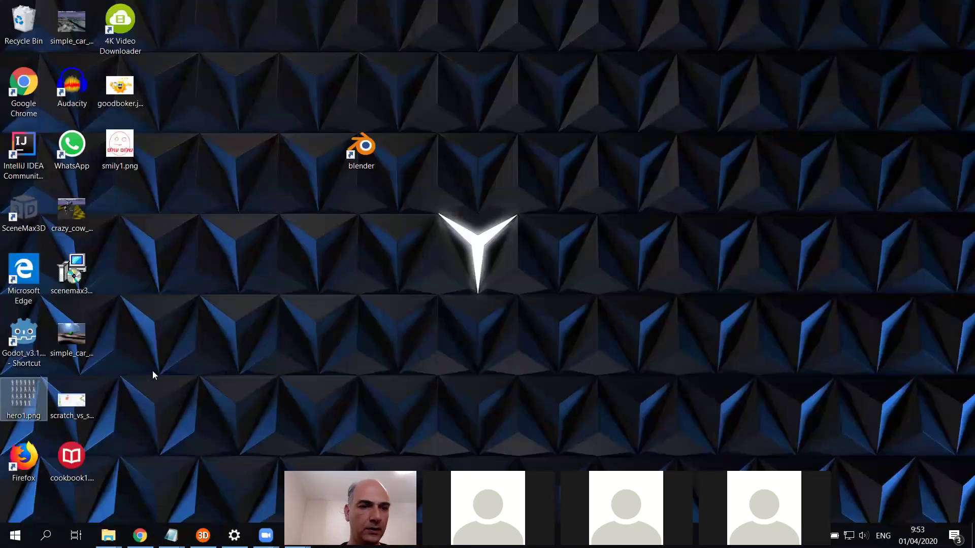
Open hero1.png from the desktop to view the walking-man sprite sheet
double_click(29, 392)
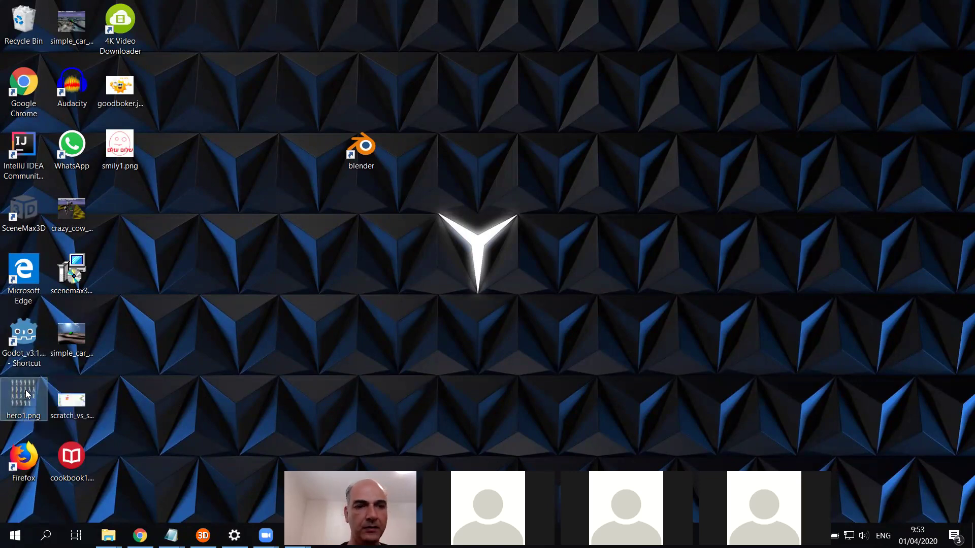
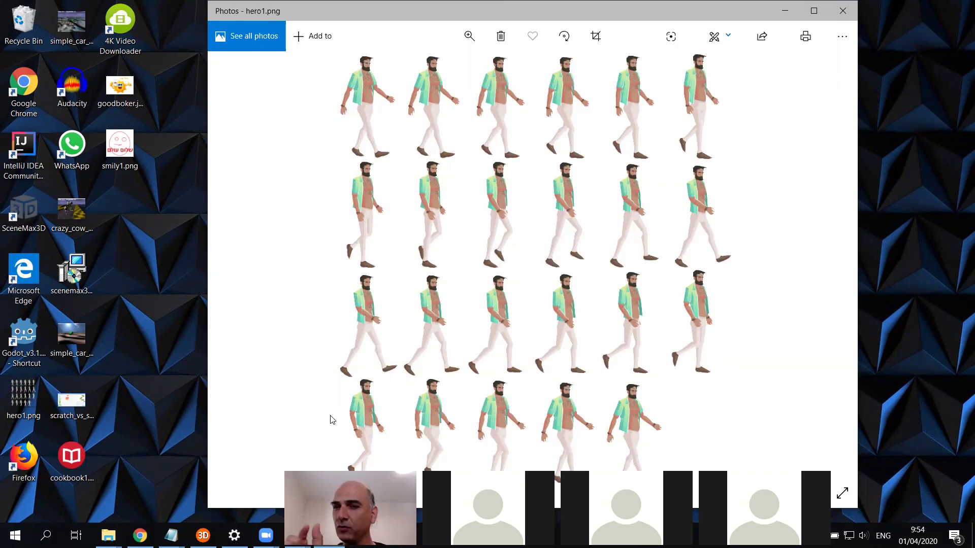
Close the hero1.png sprite sheet in Photos and bring SceneMax3D Developer Studio back to the front
click(843, 11)
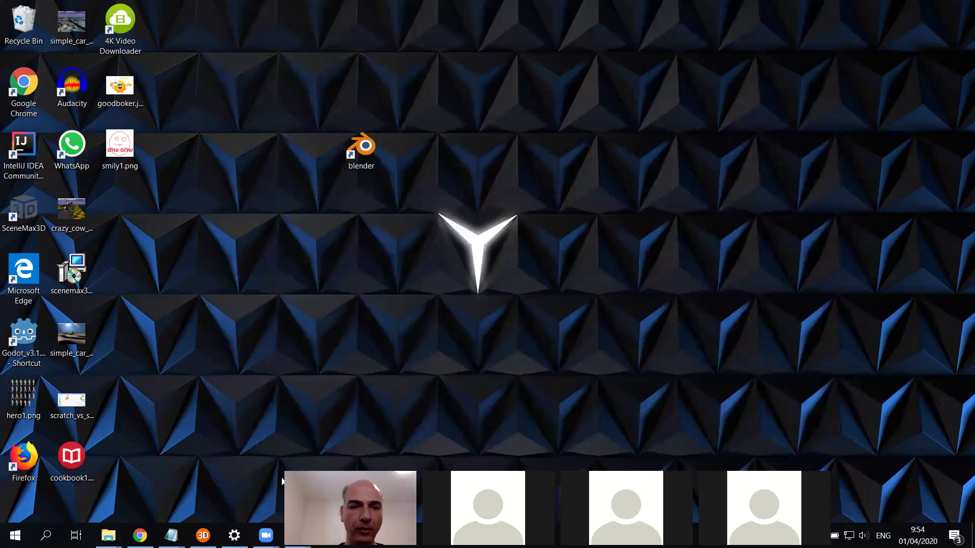
click(202, 535)
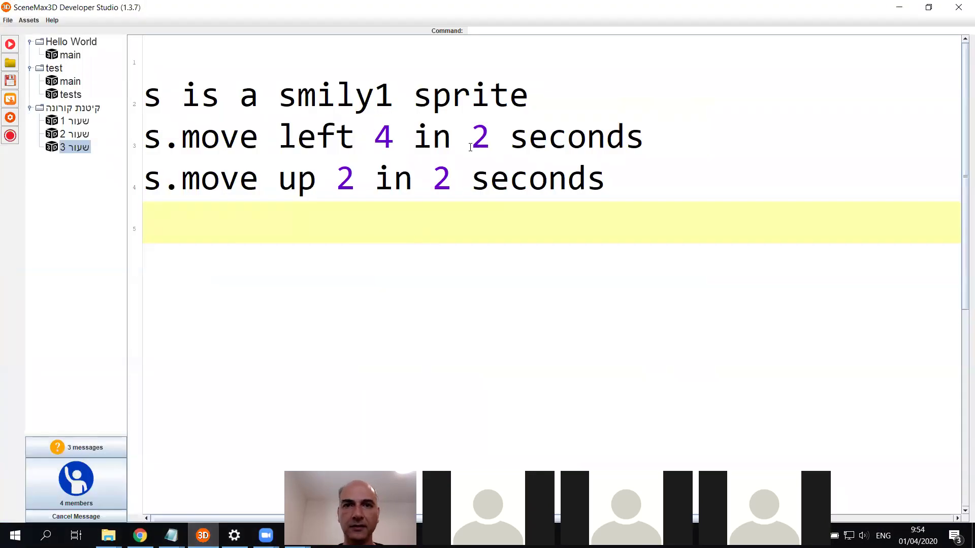
Start a sprite import with hero1.png from the Desktop as the sprite sheet
click(31, 23)
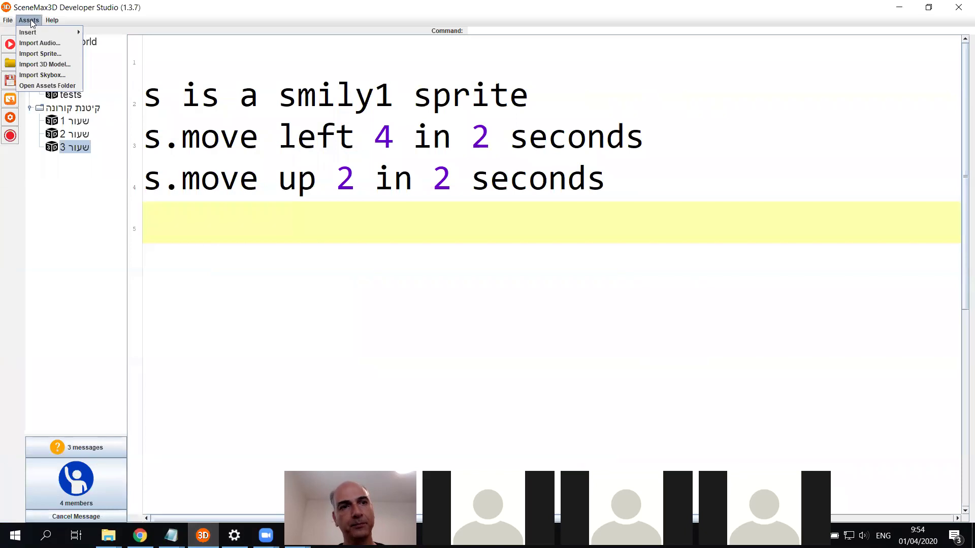
click(57, 55)
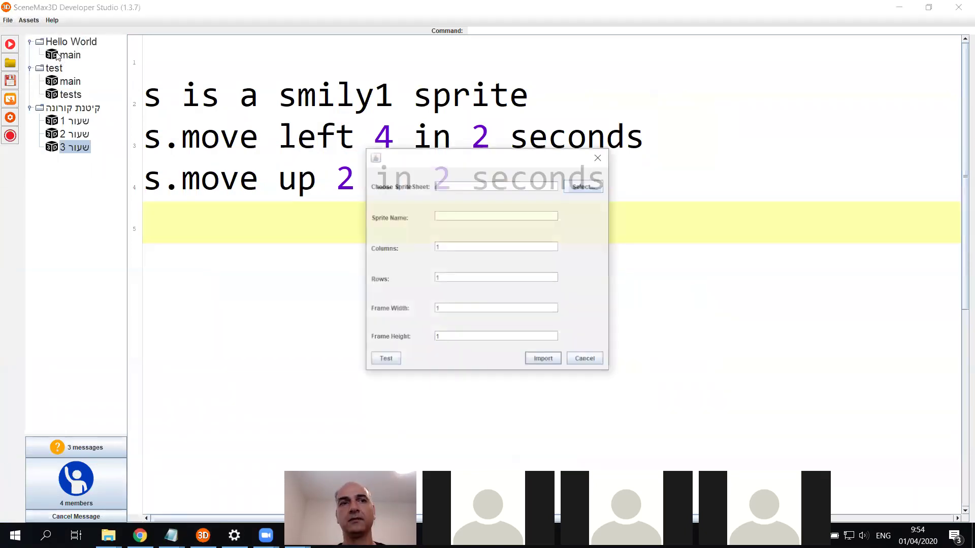
click(589, 189)
click(528, 199)
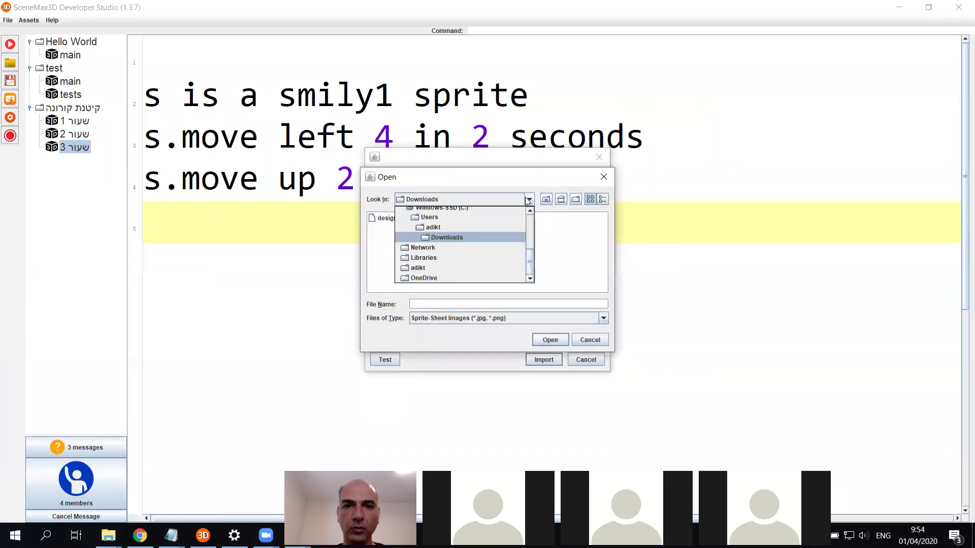
scroll(531, 222, up, 3)
scroll(532, 222, up, 3)
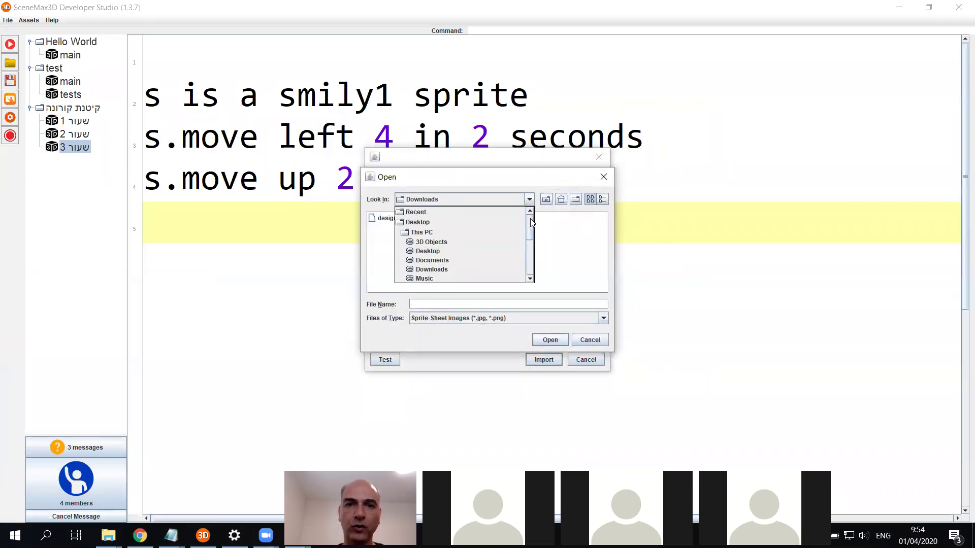
click(478, 222)
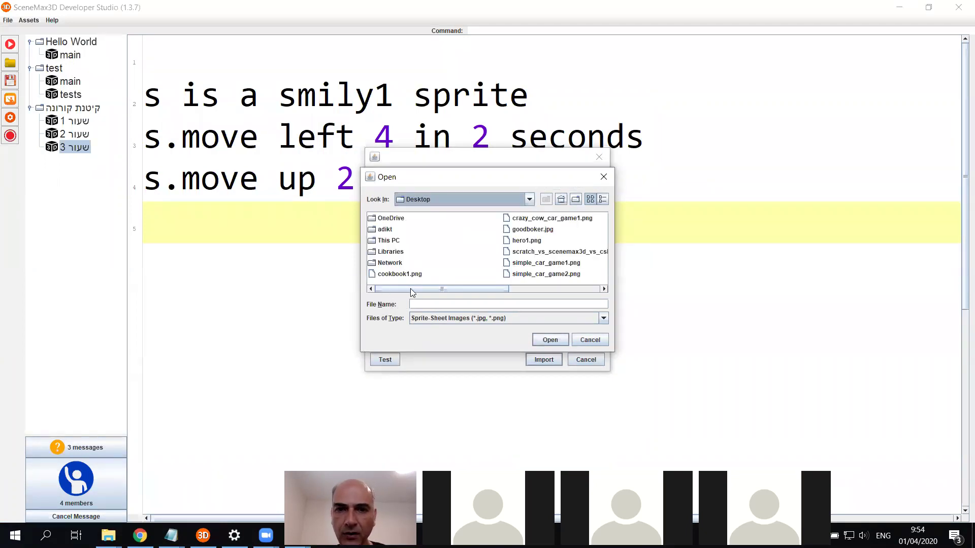
drag(410, 288, 437, 288)
click(471, 243)
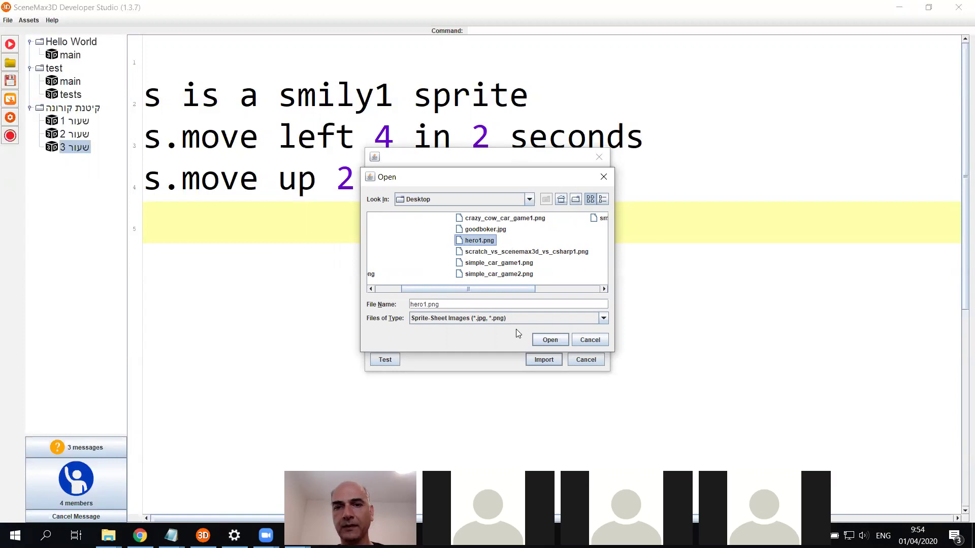
click(545, 344)
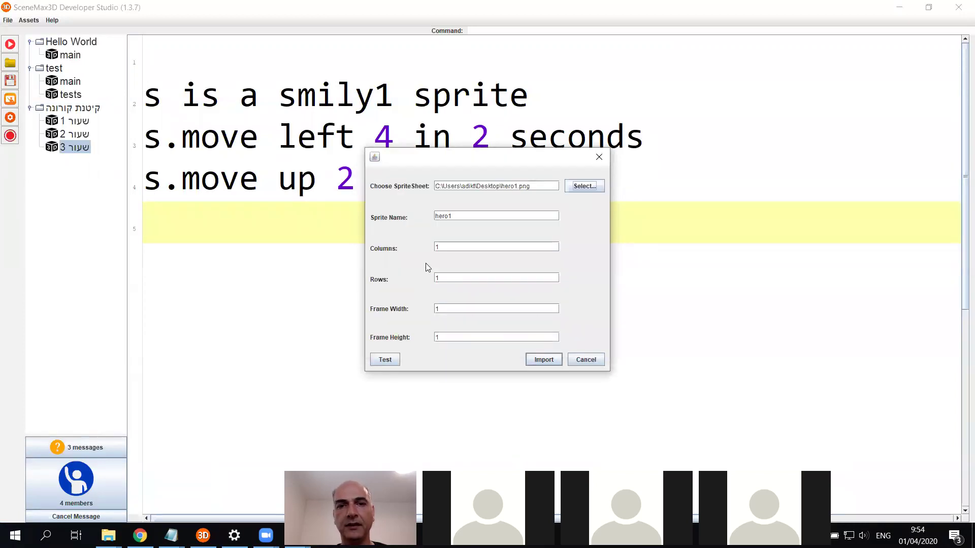
Set the hero1 sprite sheet to 6 columns and 4 rows
drag(463, 250, 431, 252)
text(6)
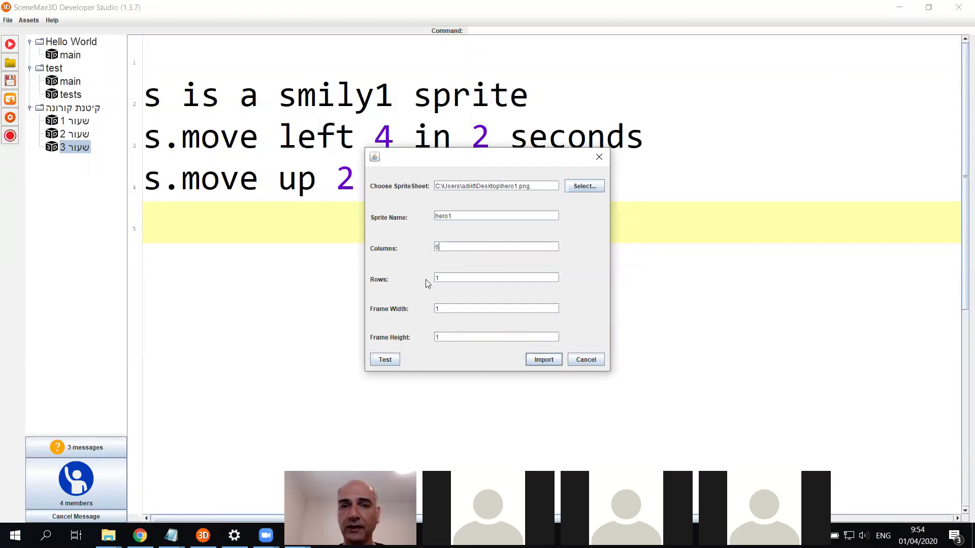
drag(442, 279, 431, 282)
text(4)
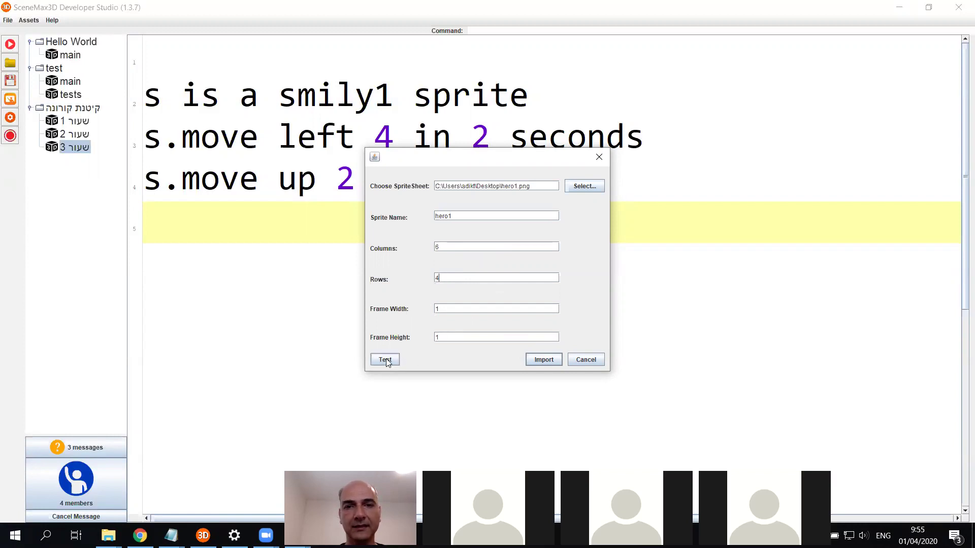
Test the hero1 sprite, dismiss the 'file already exists' error, and cancel the import
drag(471, 214, 428, 217)
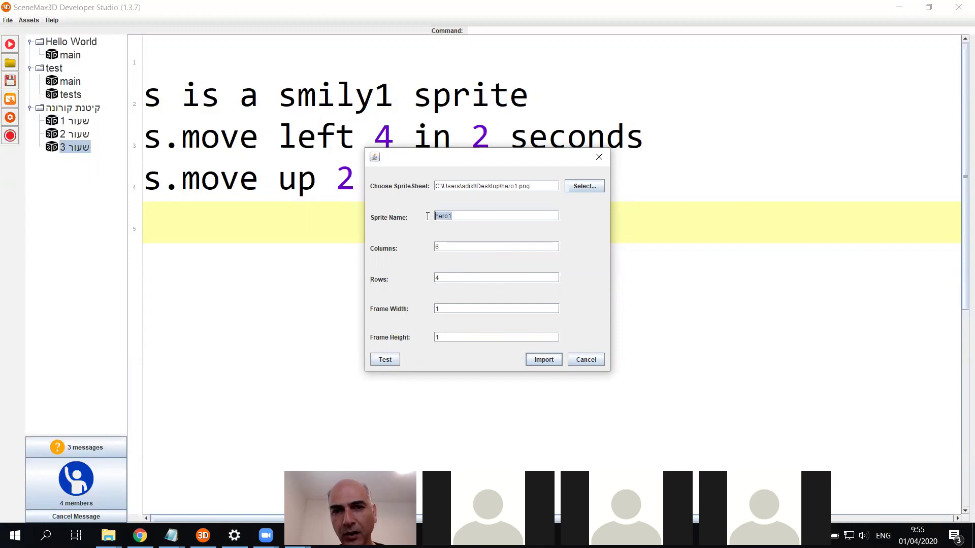
click(384, 360)
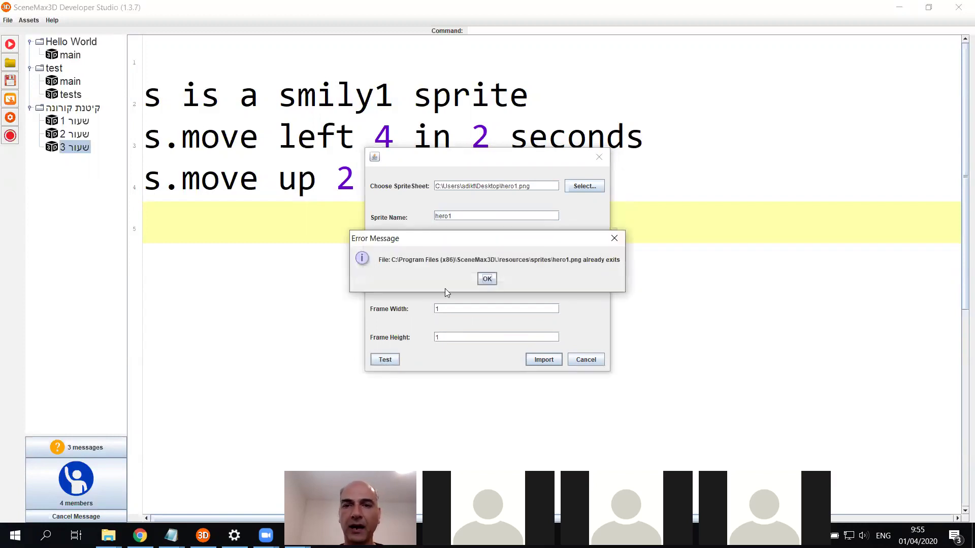
click(487, 280)
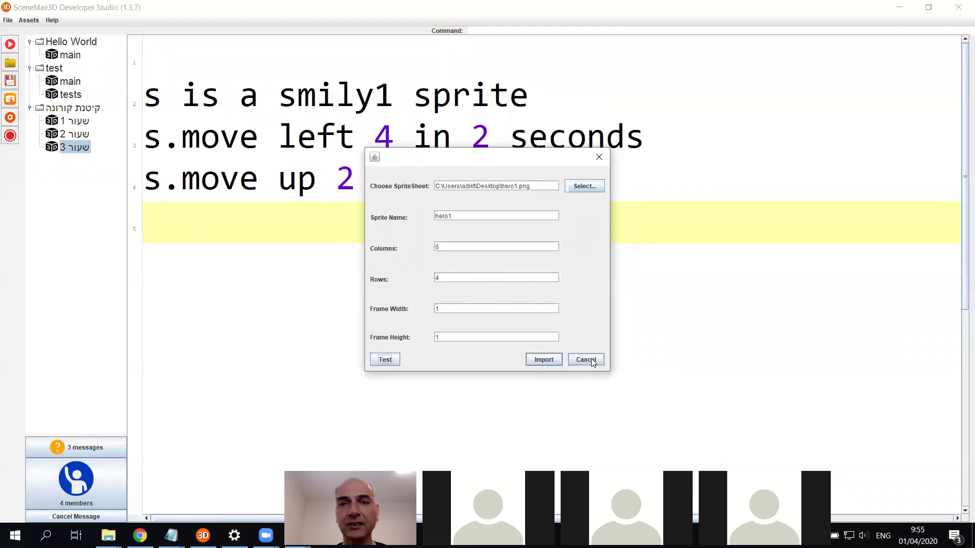
click(584, 359)
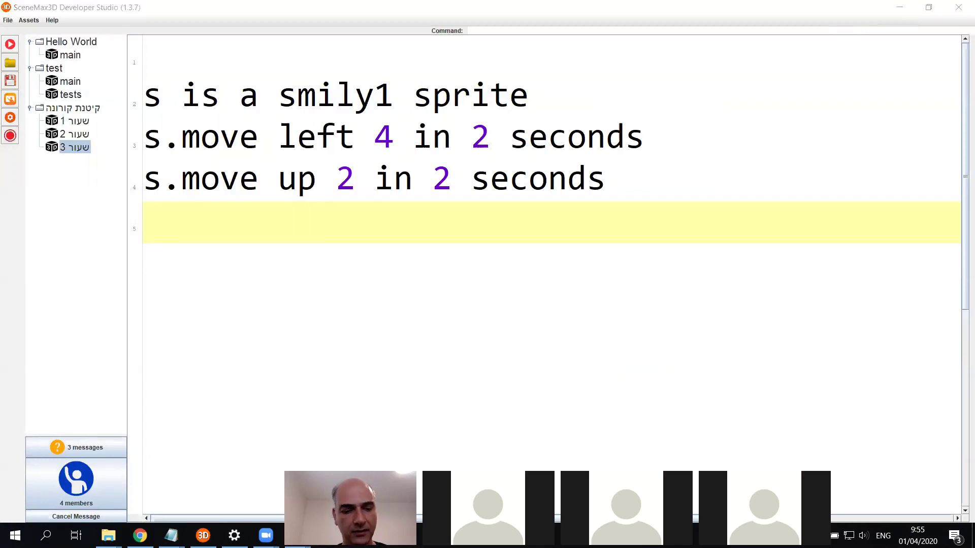
Rename hero1.png on the Desktop to hero2.png, then return to SceneMax3D
key(super+d)
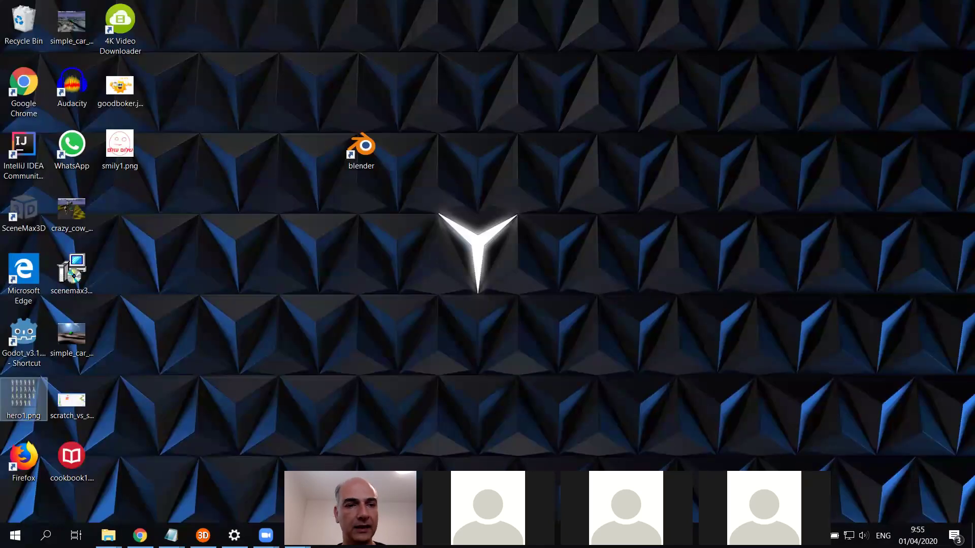
click(21, 420)
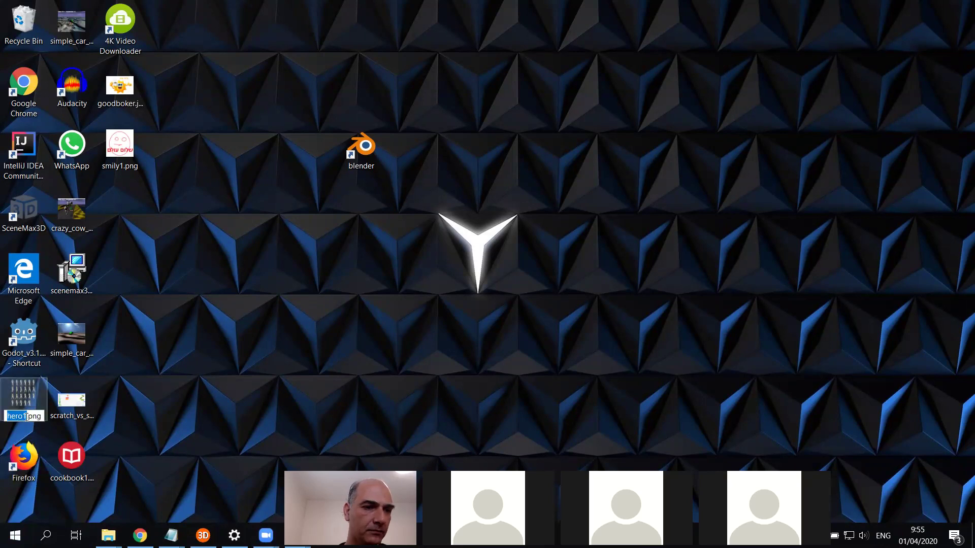
key(shift+Left)
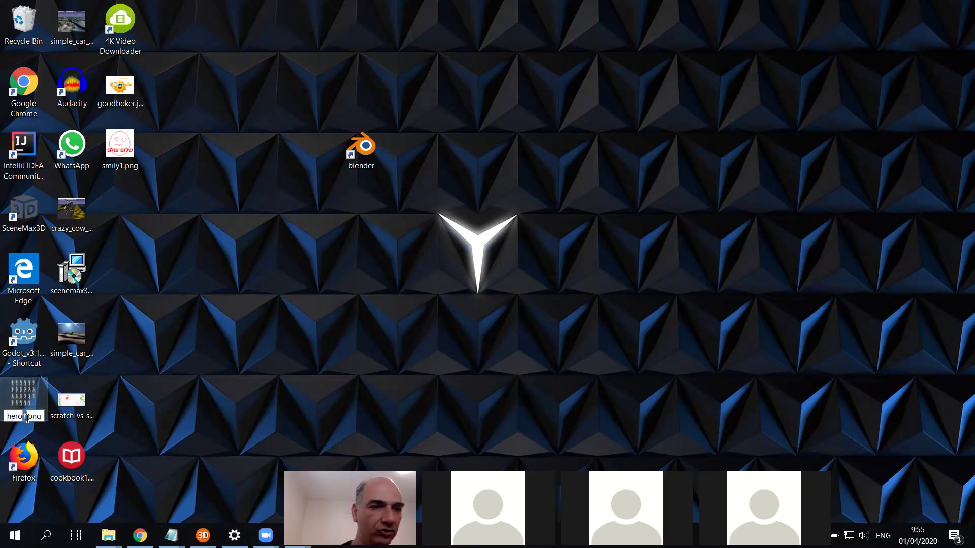
text(2)
key(Return)
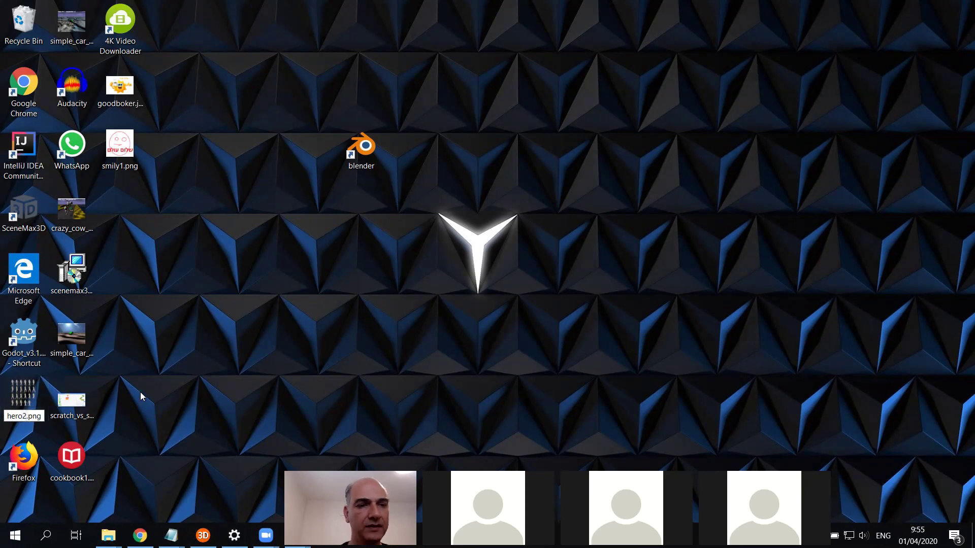
click(203, 535)
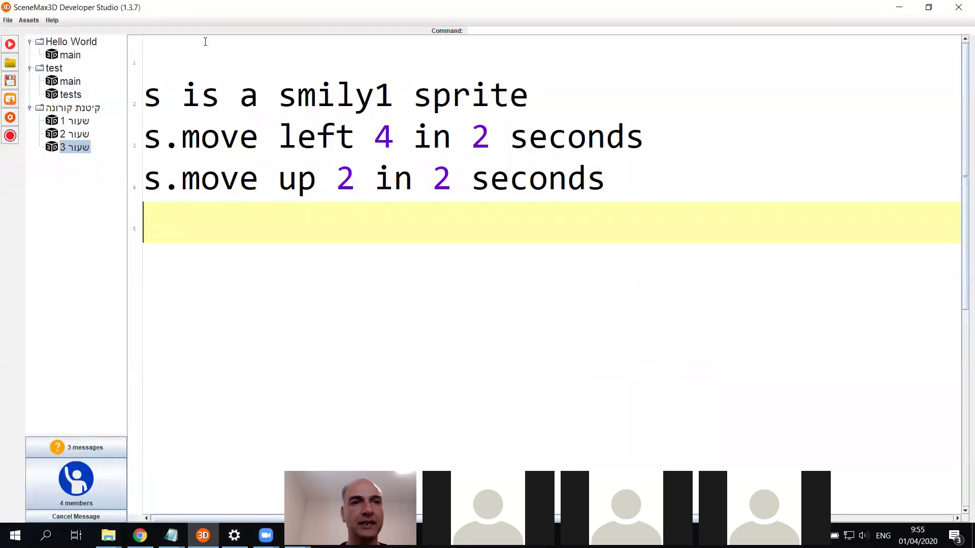
Start a new sprite import using hero2.png from the Desktop, named hero2
click(29, 20)
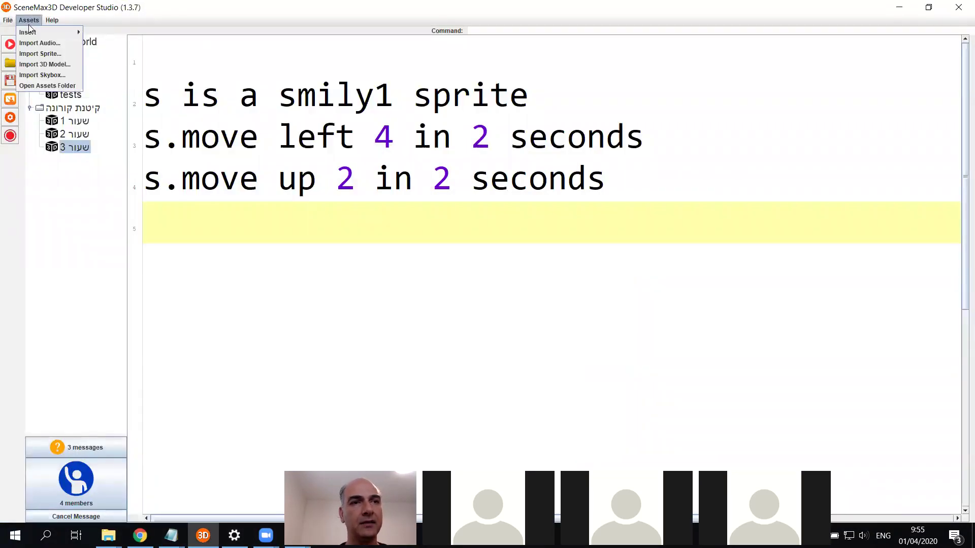
click(39, 54)
click(567, 186)
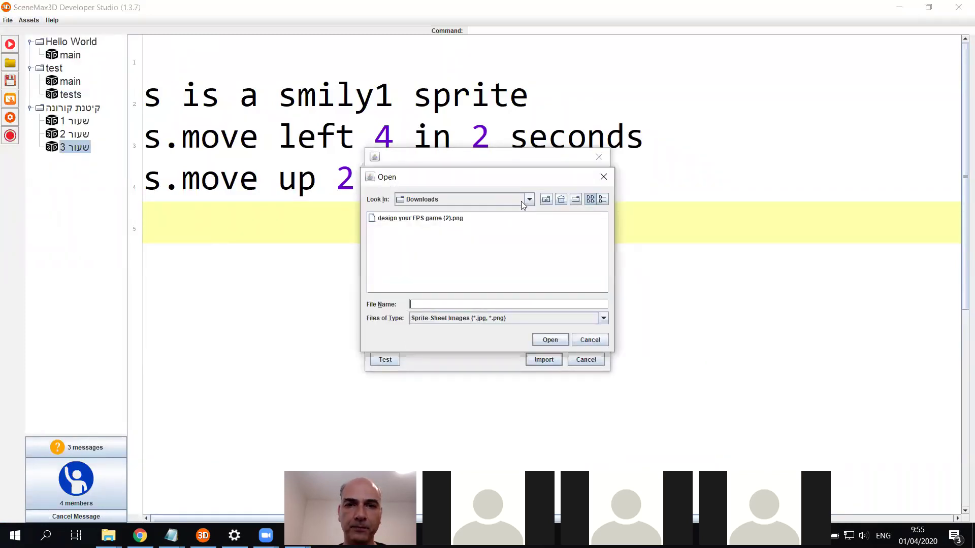
click(529, 200)
click(533, 223)
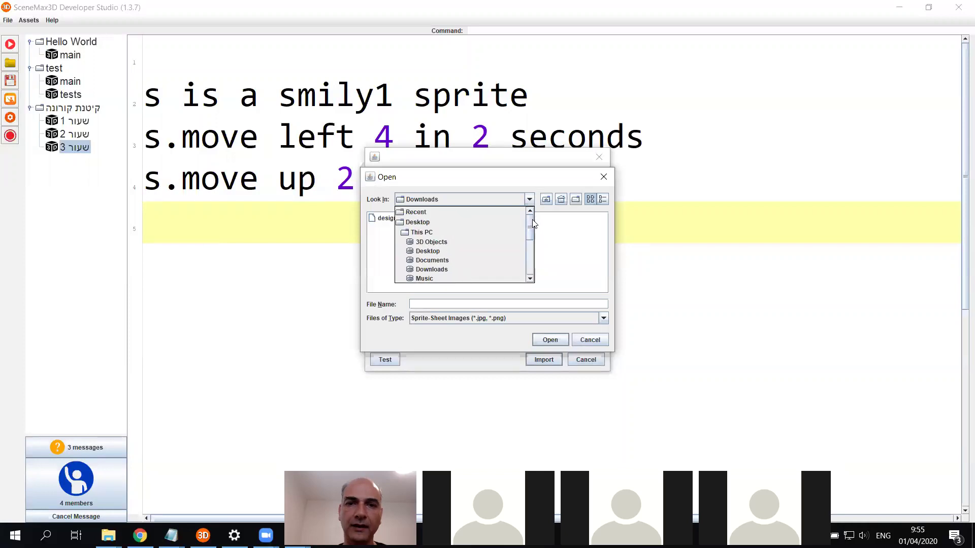
click(495, 222)
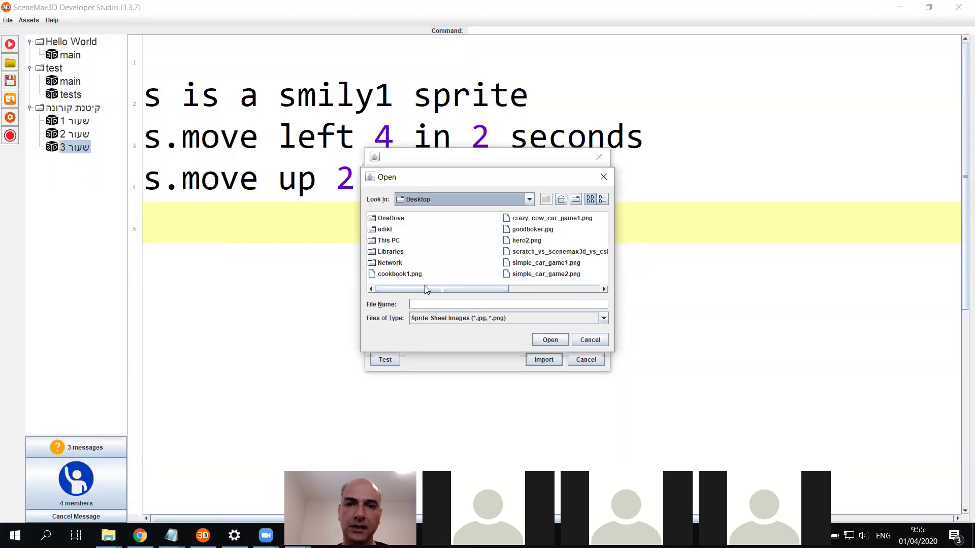
click(523, 242)
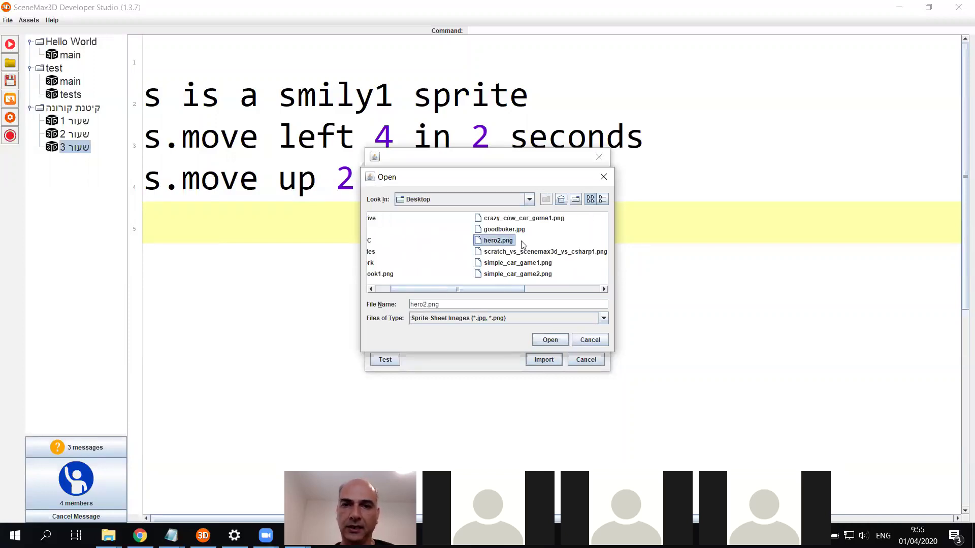
click(544, 340)
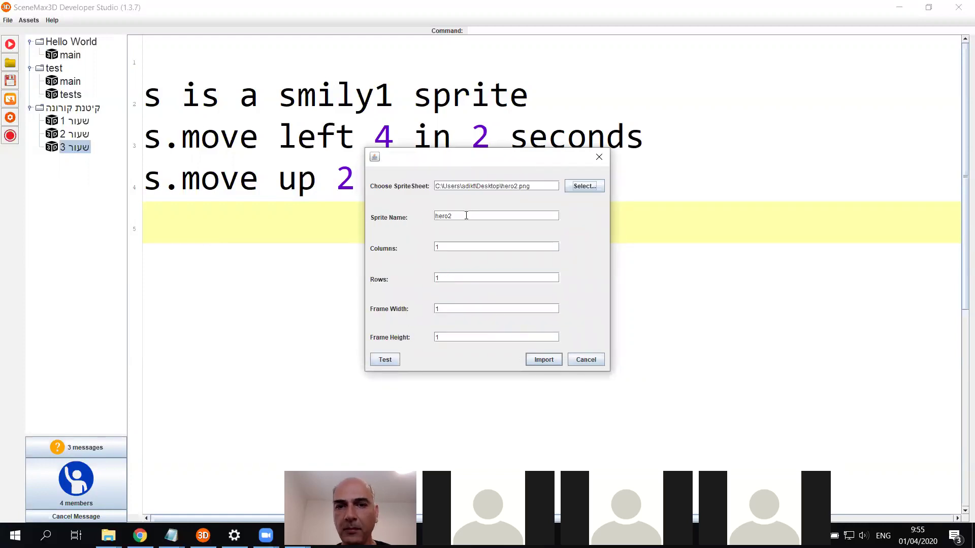
Set hero2 to 6 columns by 4 rows, preview its walking animation, and import it
drag(450, 218, 432, 220)
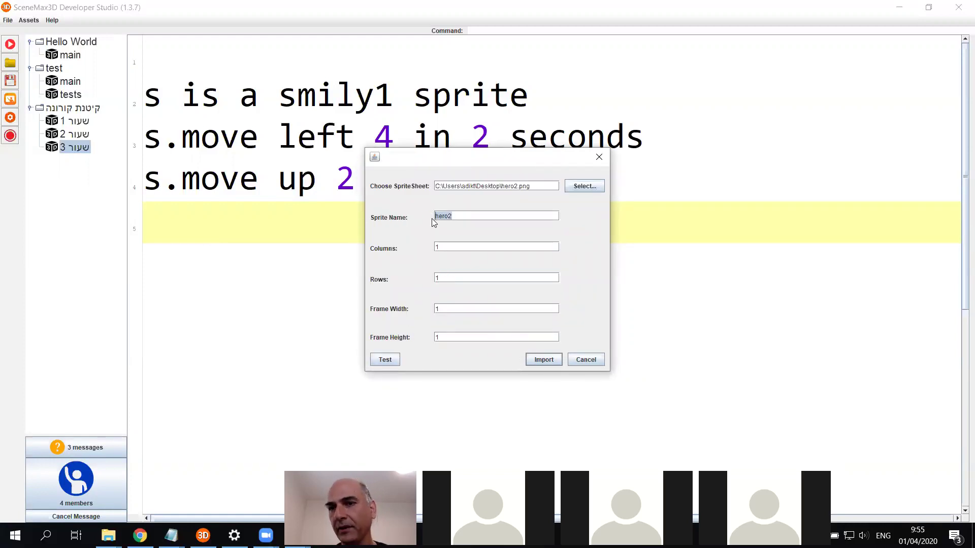
click(457, 247)
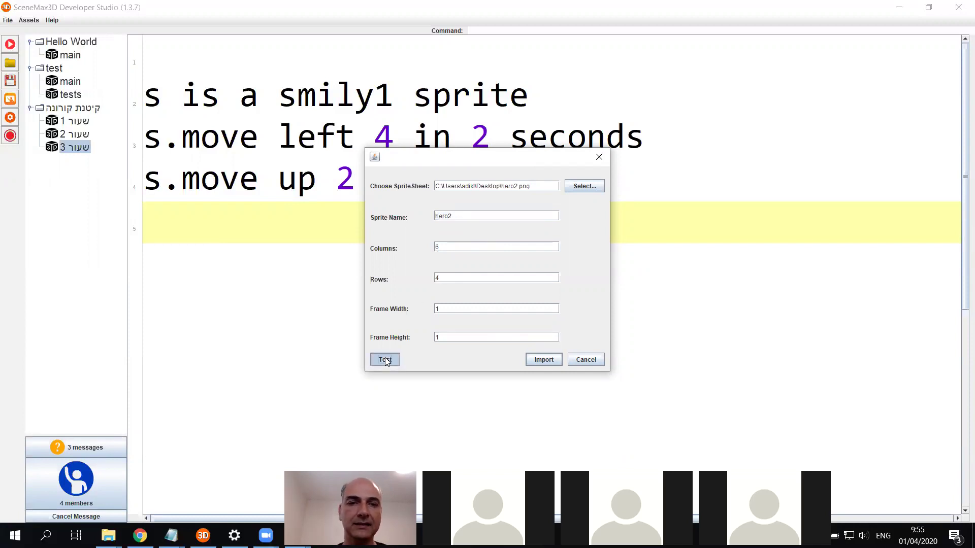
click(384, 358)
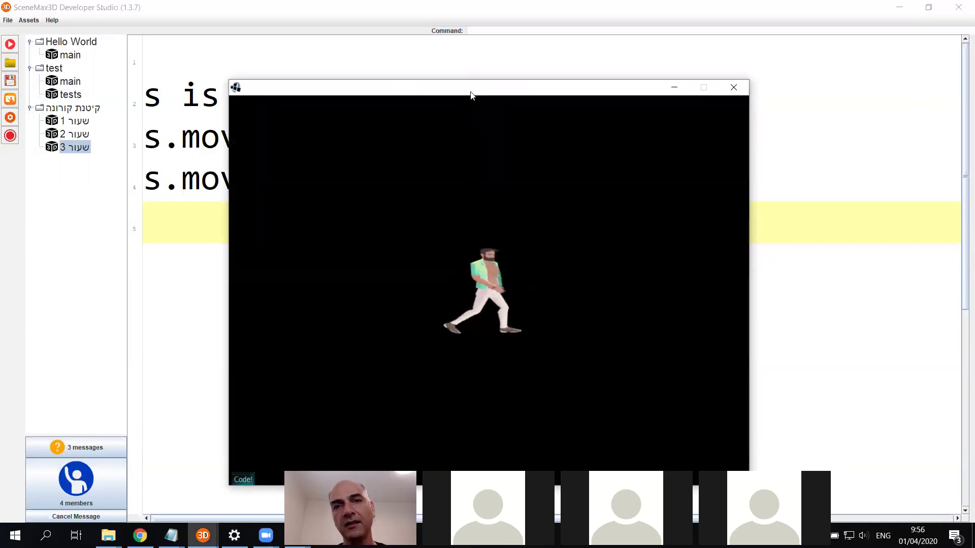
drag(468, 89, 433, 59)
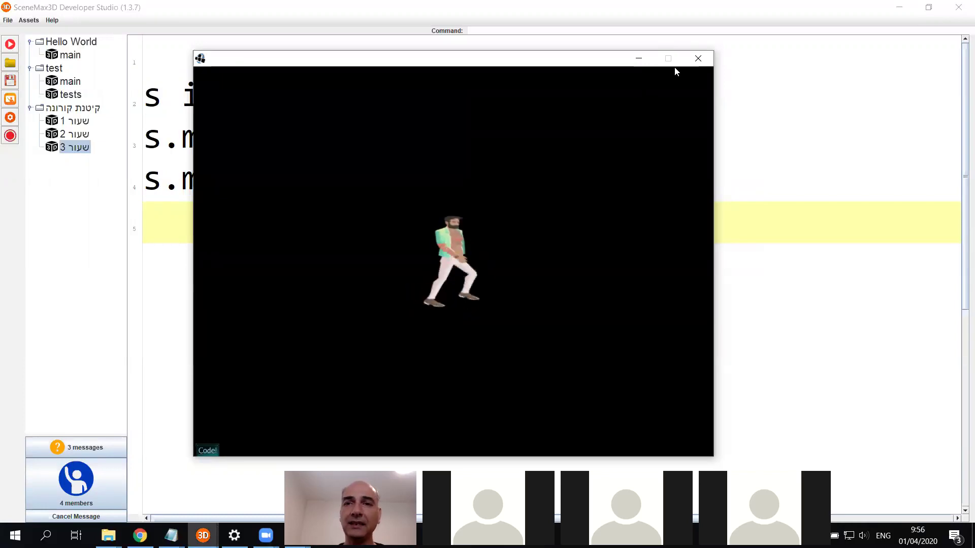
click(696, 61)
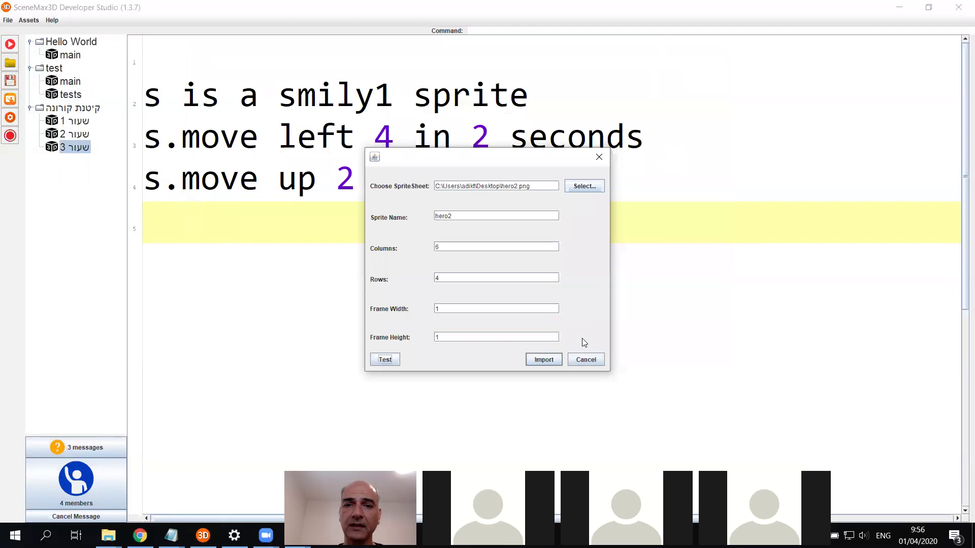
click(542, 360)
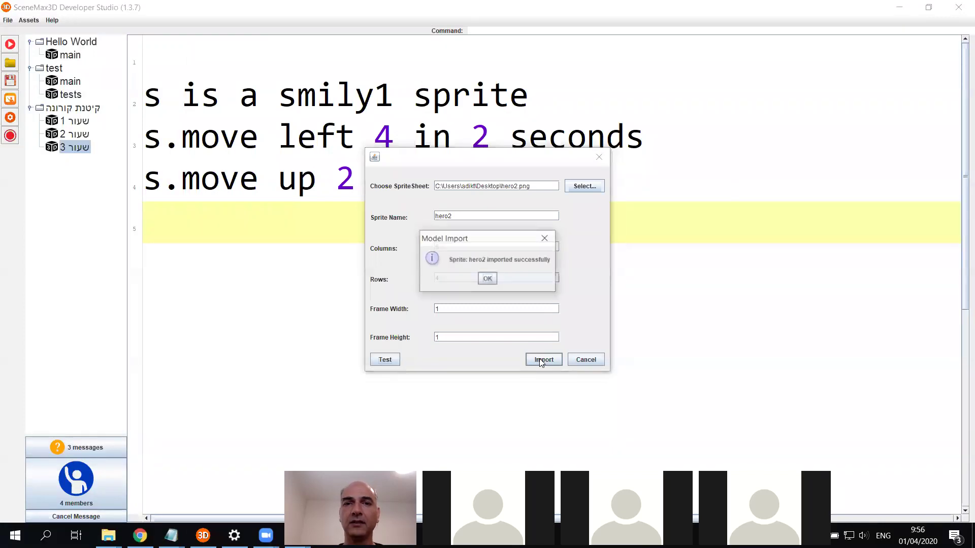
click(488, 279)
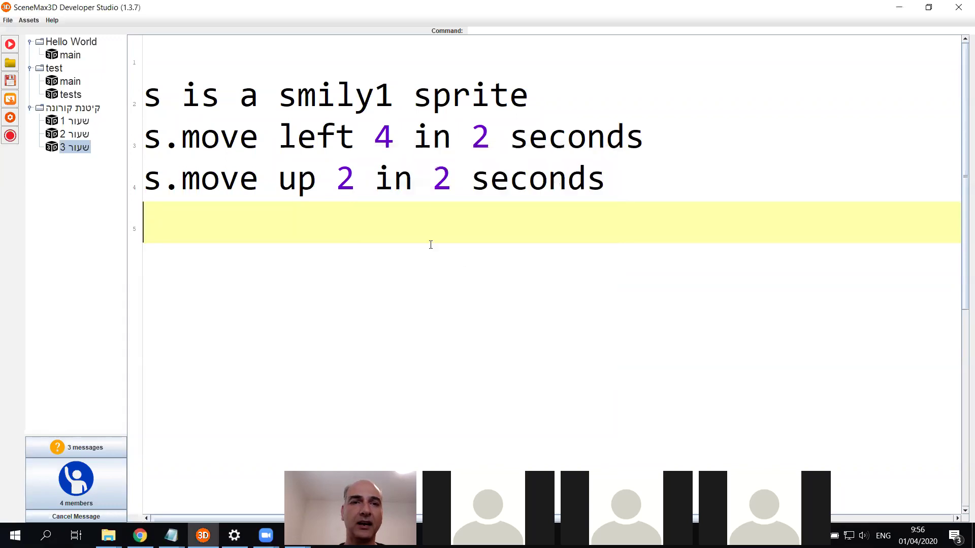
Replace smily1 with hero2 on line 2 so it reads 's is a hero2 sprite'
double_click(297, 99)
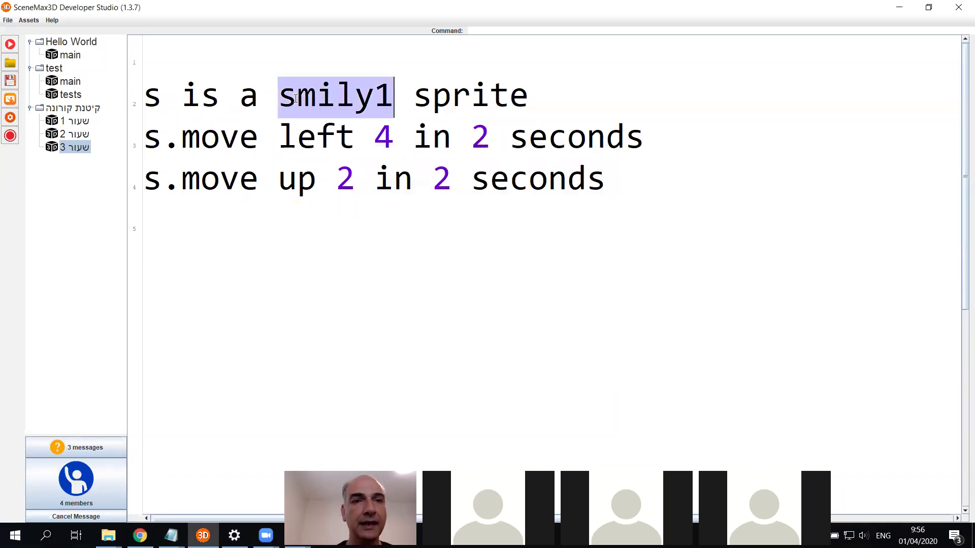
text(hero2)
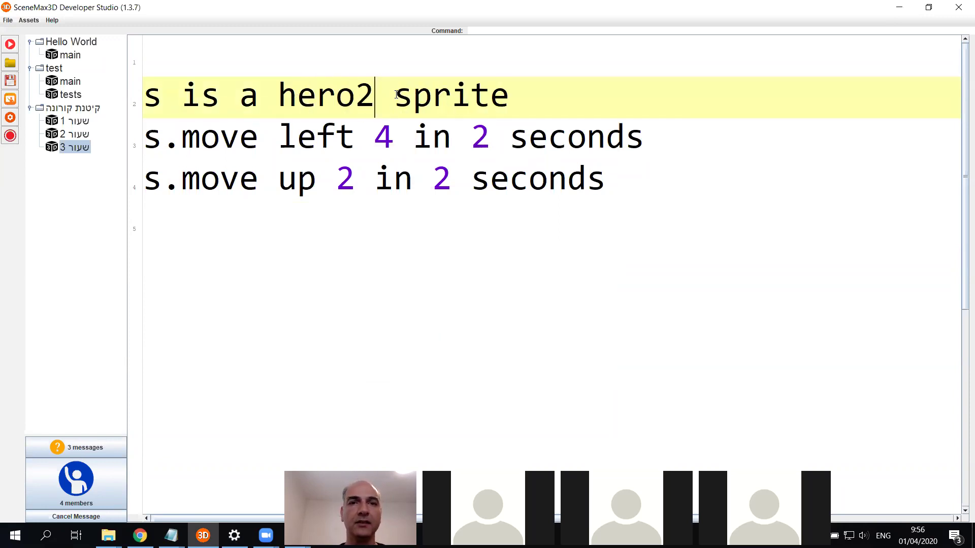
click(548, 98)
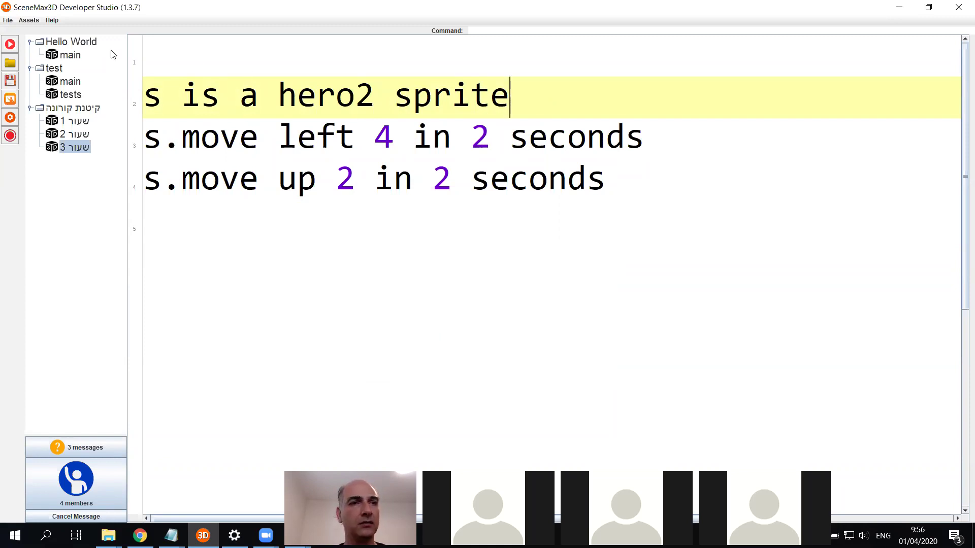
click(10, 44)
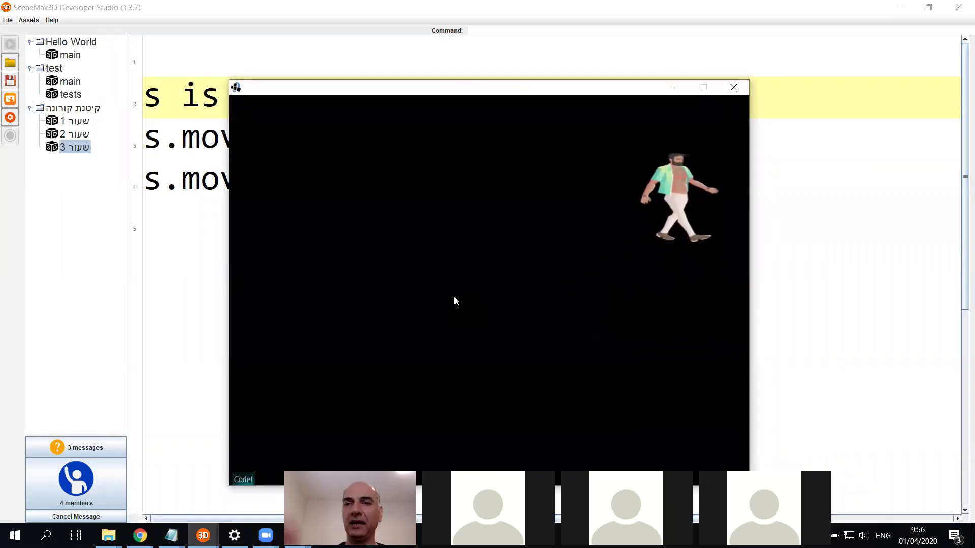
click(731, 88)
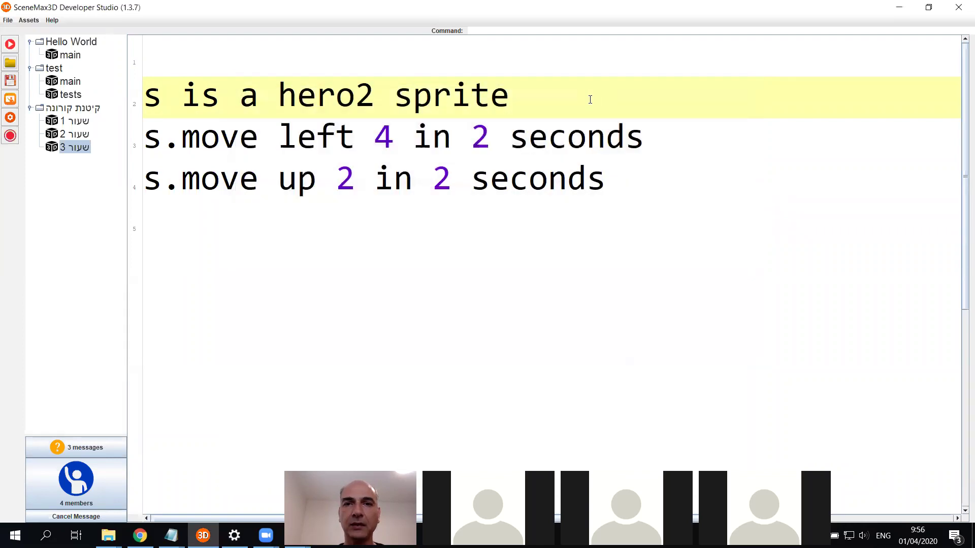
Add 's.play (frame 0 to 23) loop' after the sprite declaration and run it with F5
key(Return)
text(s.play (0)
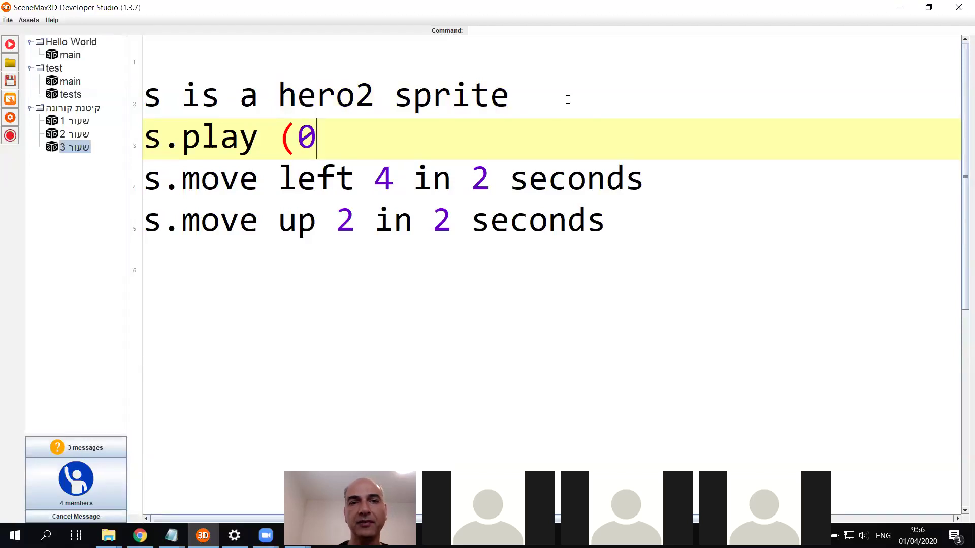
key(BackSpace)
text(frame 0 to )
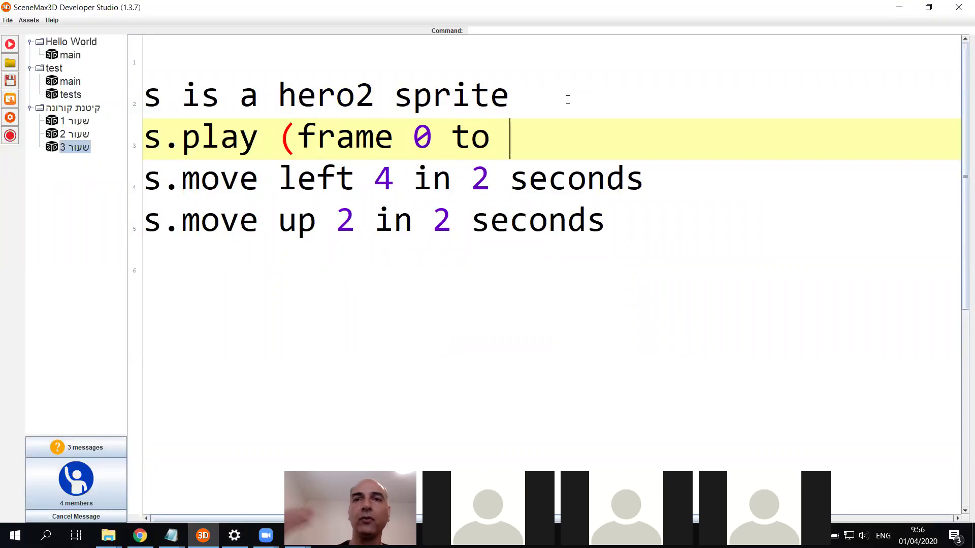
text(23) l)
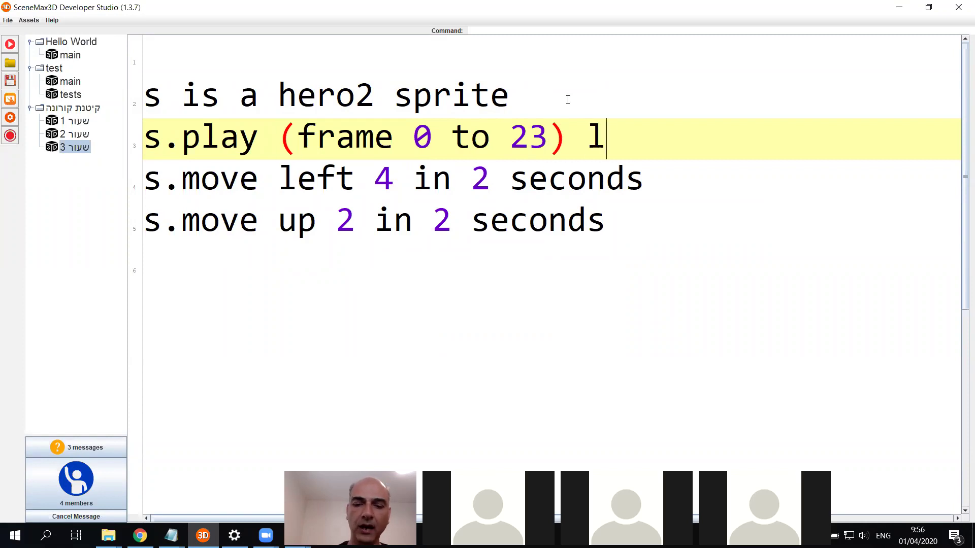
text(oop)
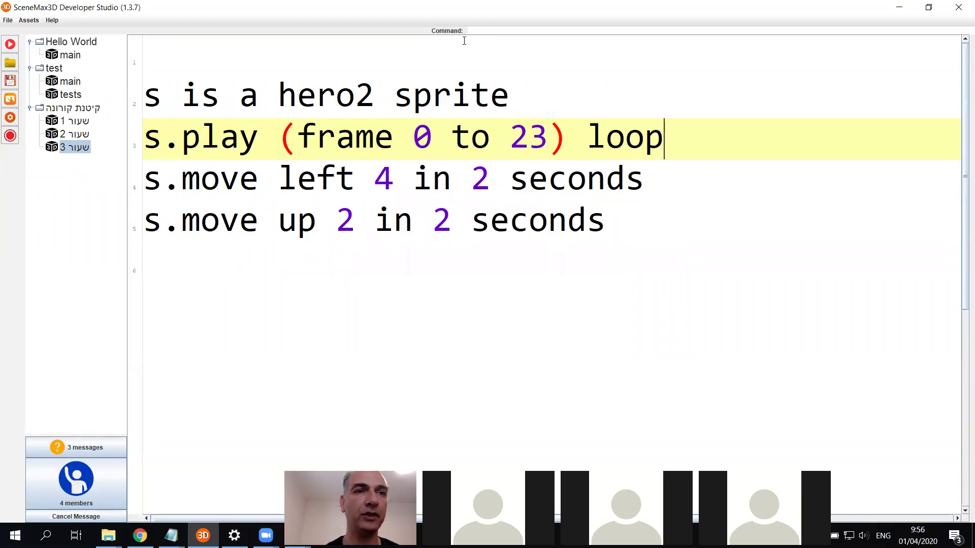
key(F5)
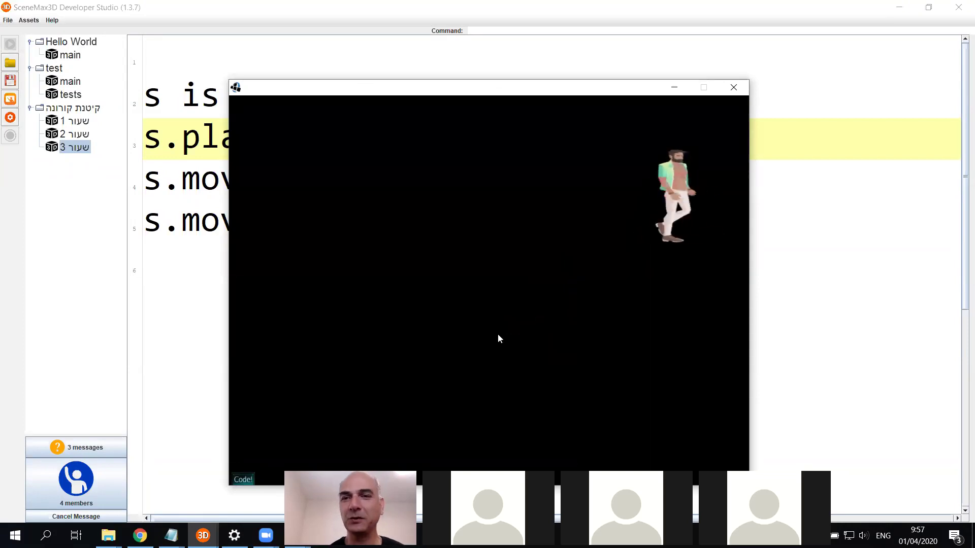
Close the running game preview and put the cursor at the end of line 5
click(738, 88)
click(463, 225)
click(645, 207)
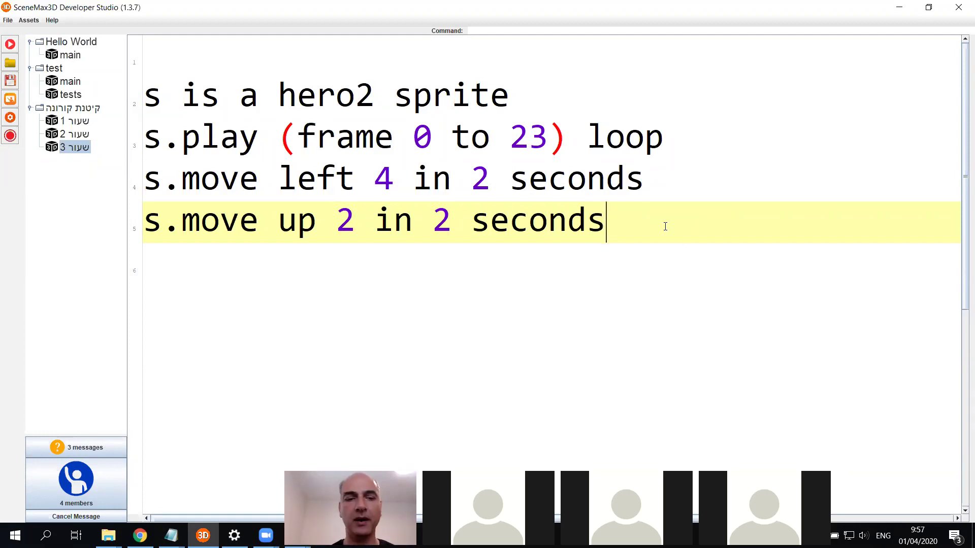
Delete the entire hero2 script and open the Assets > Insert > 2D Sprite list
key(ctrl+a)
key(BackSpace)
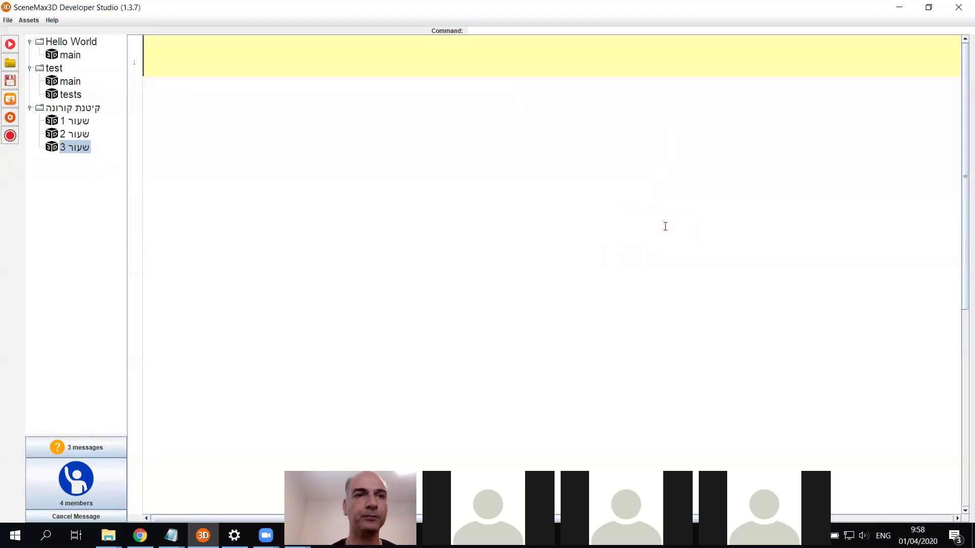
click(30, 20)
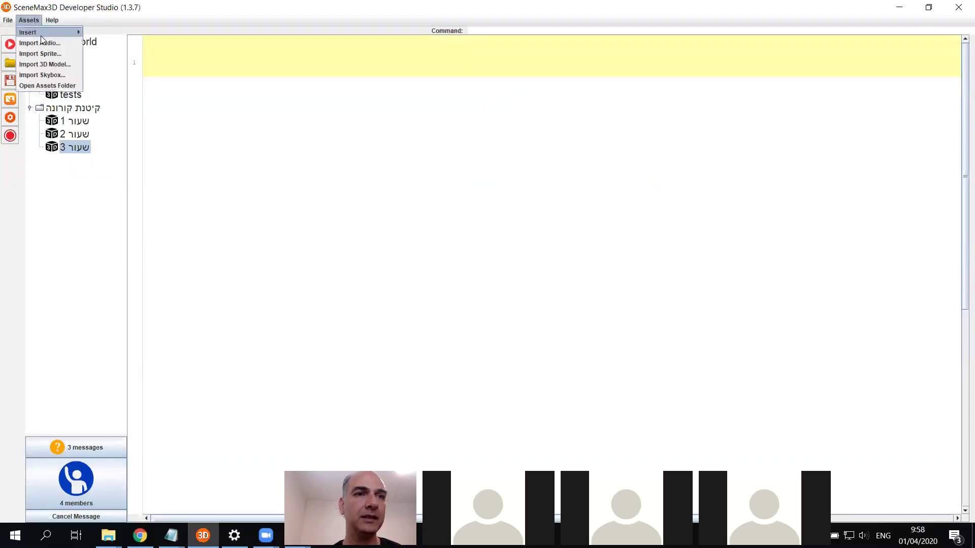
mouse_move(41, 34)
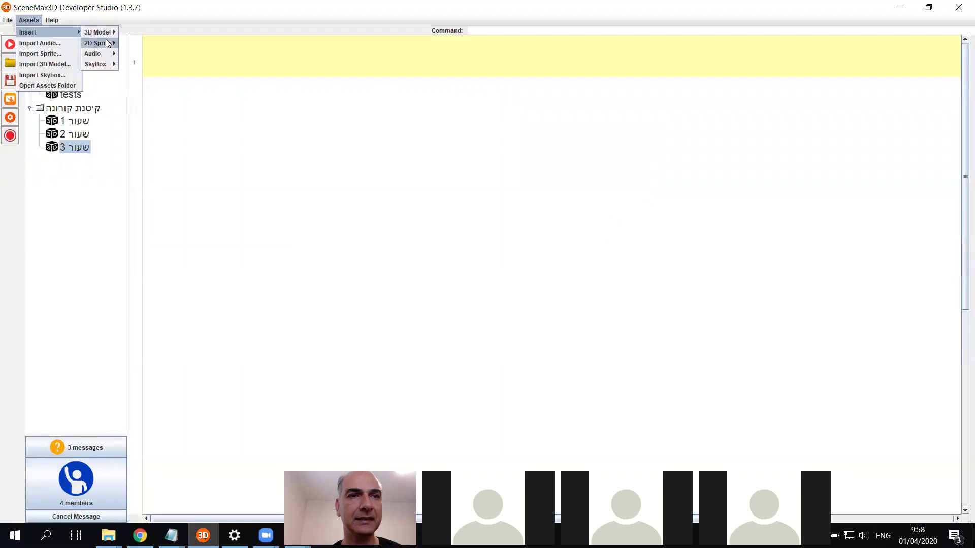
mouse_move(108, 43)
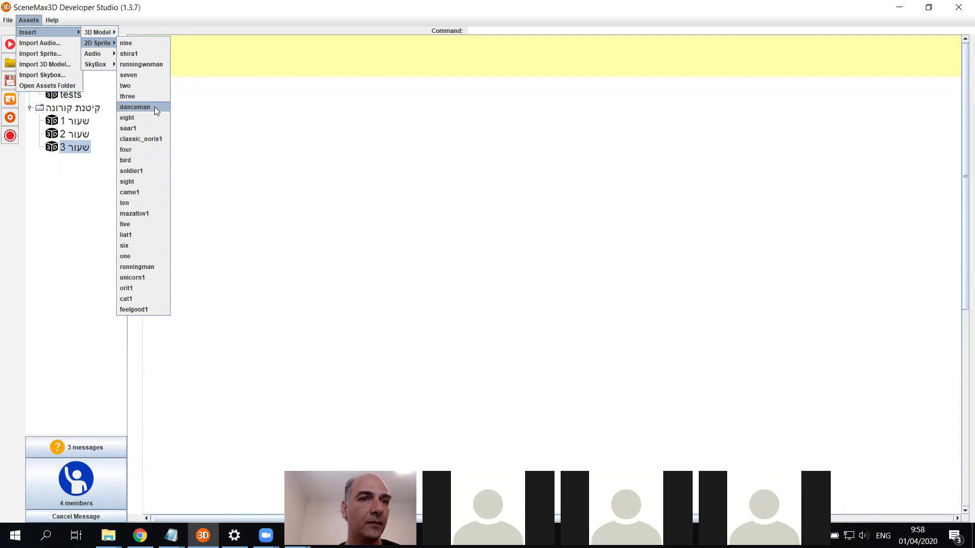
Insert the 'ru is a runningwoman sprite' declaration, test-run it to see the woman running, then go to line 3
click(160, 67)
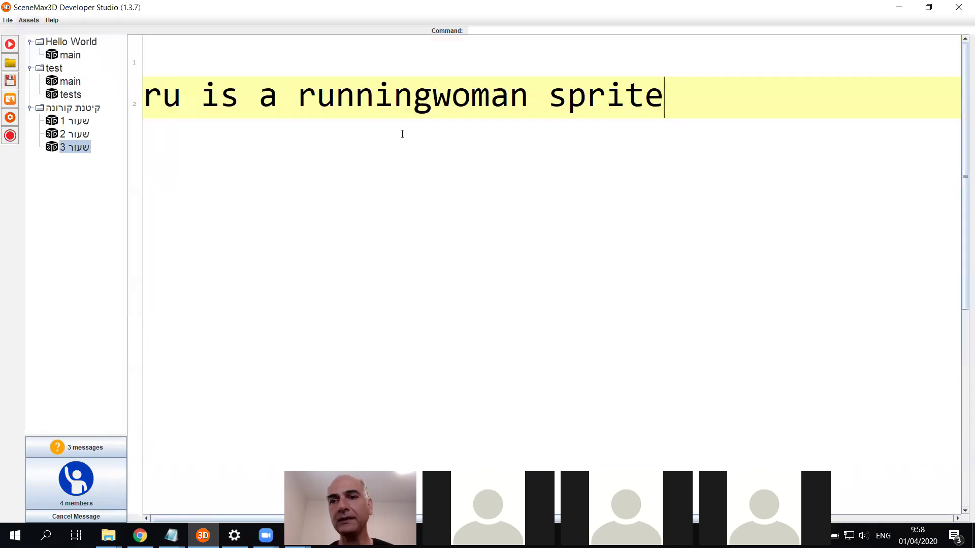
key(Return)
key(Return)
click(9, 44)
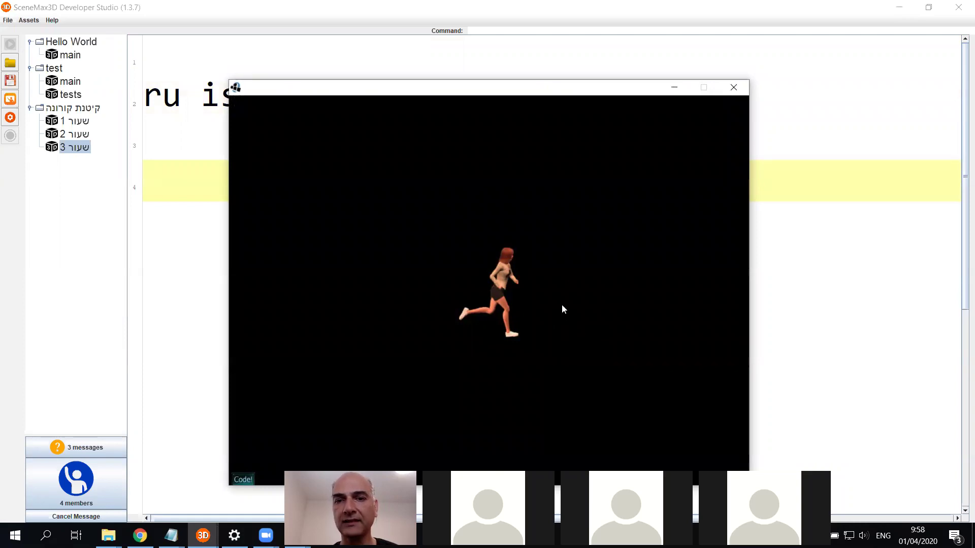
click(734, 88)
click(467, 130)
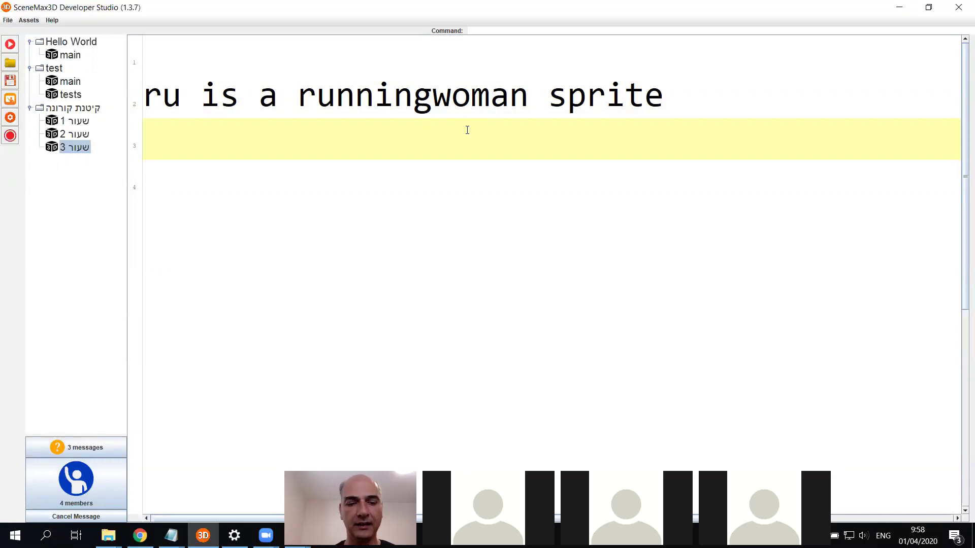
Type 'ru.play (0 to' on line 3 and bring up the Assets menu
text(ru.pl)
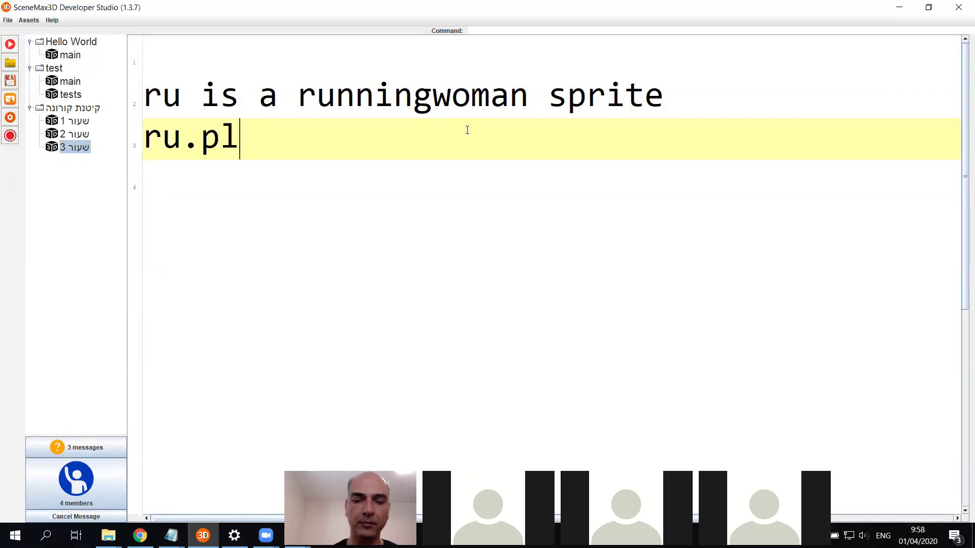
text(ay (0 to)
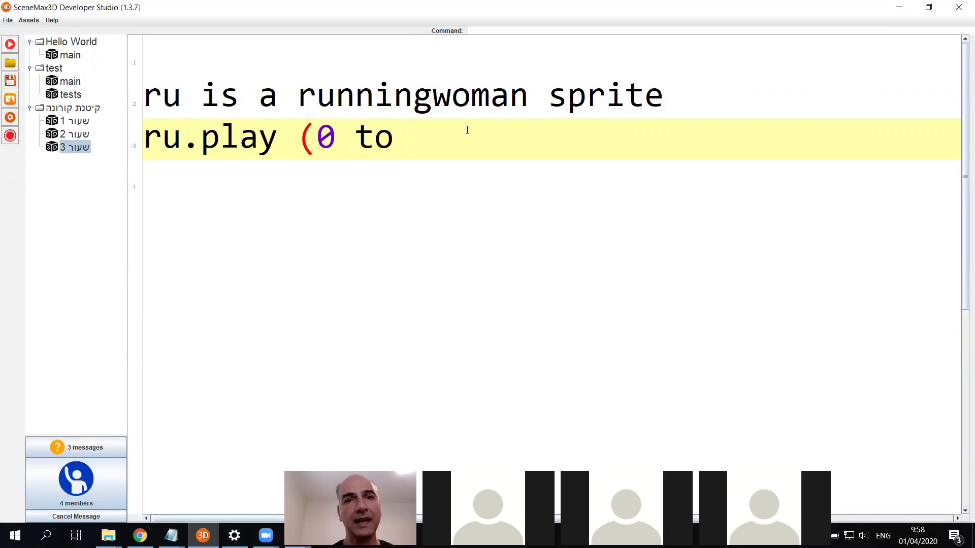
click(28, 21)
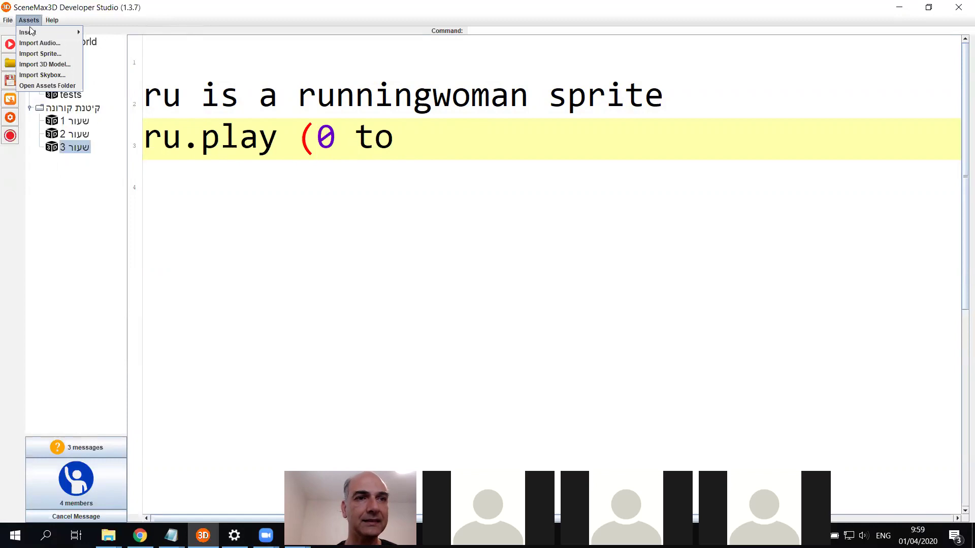
click(62, 86)
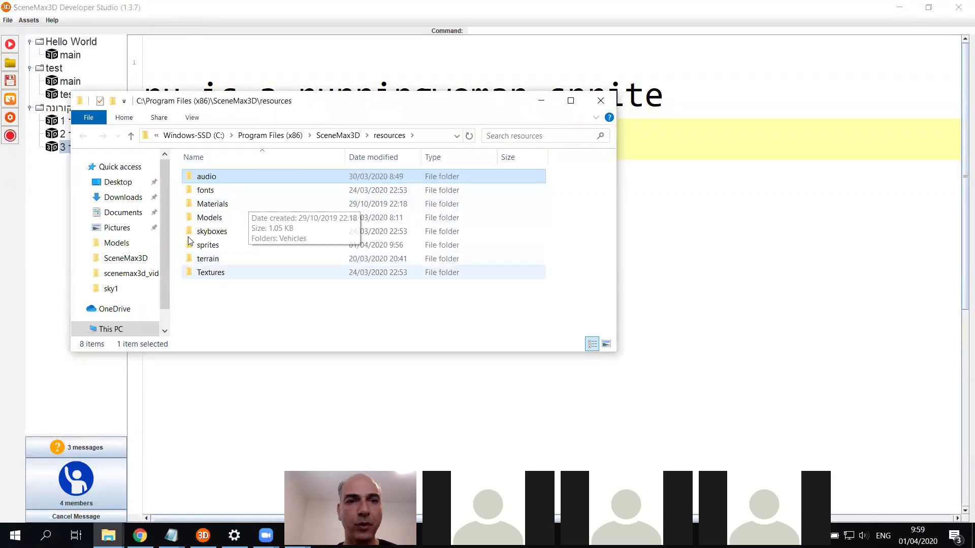
double_click(208, 246)
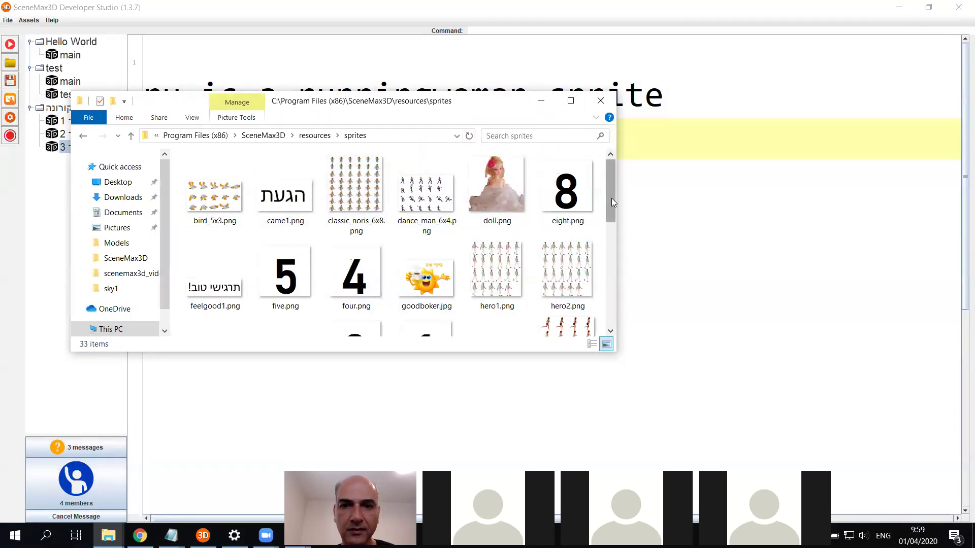
double_click(567, 330)
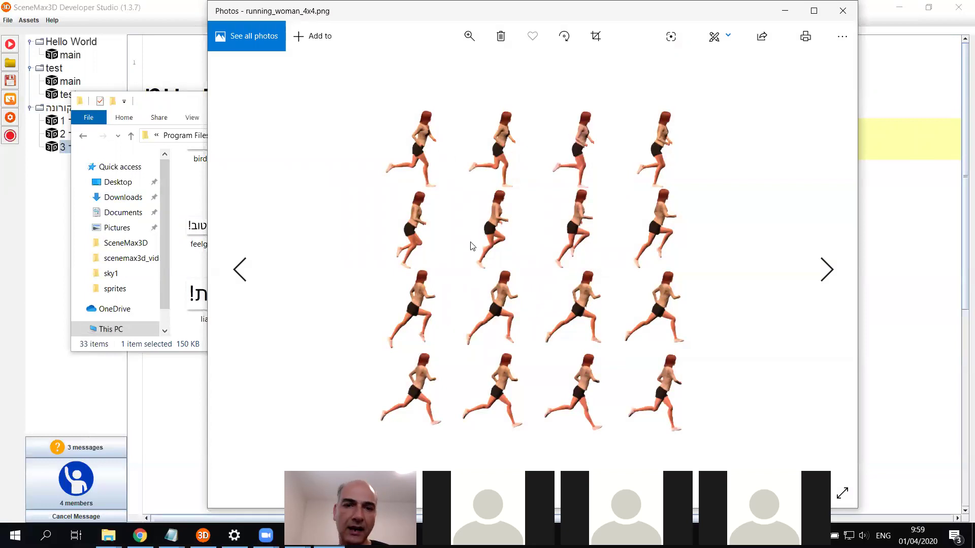
click(840, 12)
click(828, 14)
click(407, 144)
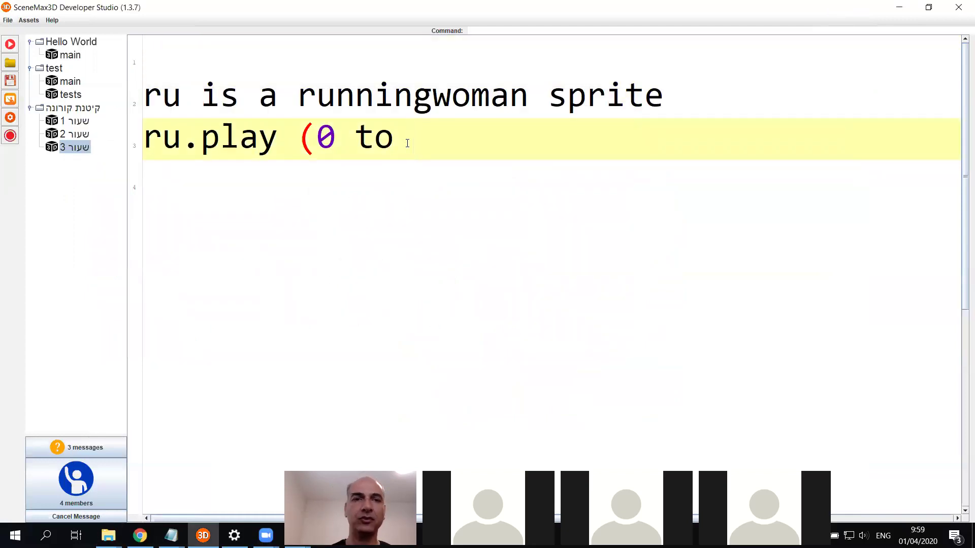
Complete line 3 as 'ru.play (frames 0 to 15) loop' and test-run the looping running woman
text(15)
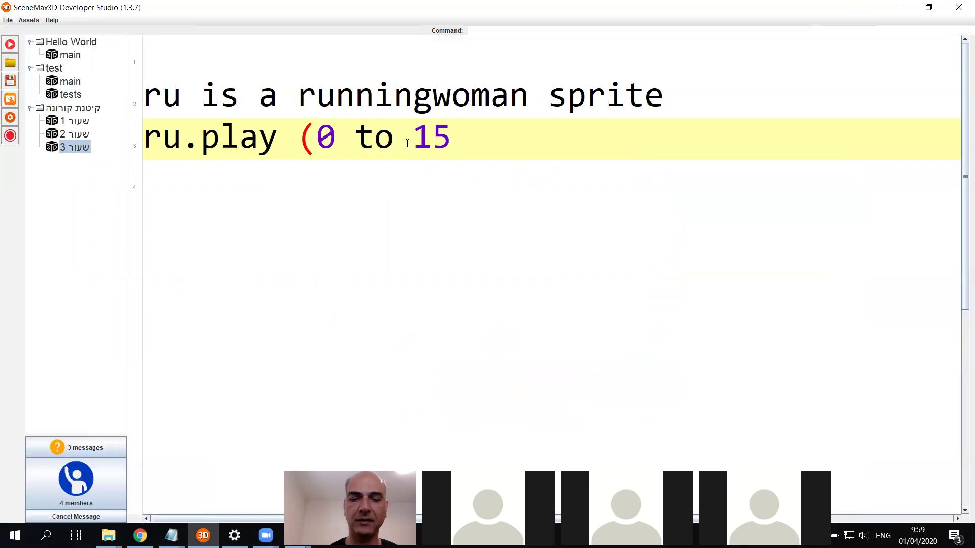
text())
key(Left)
key(Left)
key(Left)
key(Left)
key(Left)
key(Left)
key(Left)
key(Left)
text(frames)
key(Right)
key(Right)
key(Right)
key(Right)
text(loop)
click(10, 44)
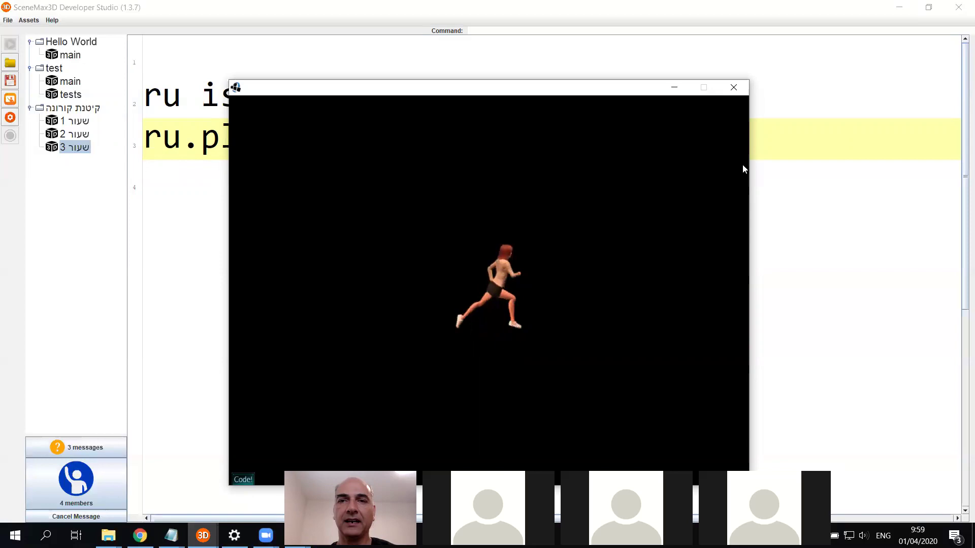
click(741, 87)
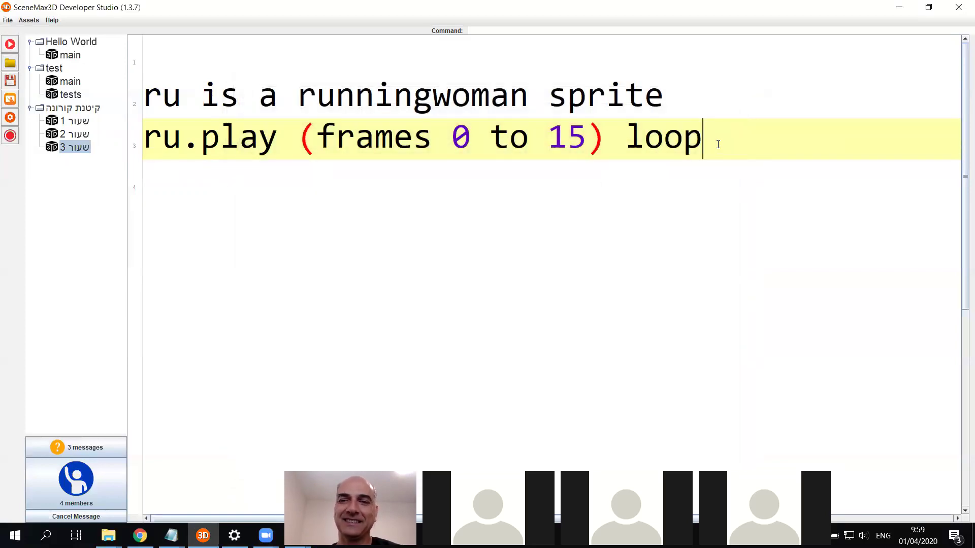
Insert a new line above the sprite declaration and type 'effects.explosion.show' on it
key(Return)
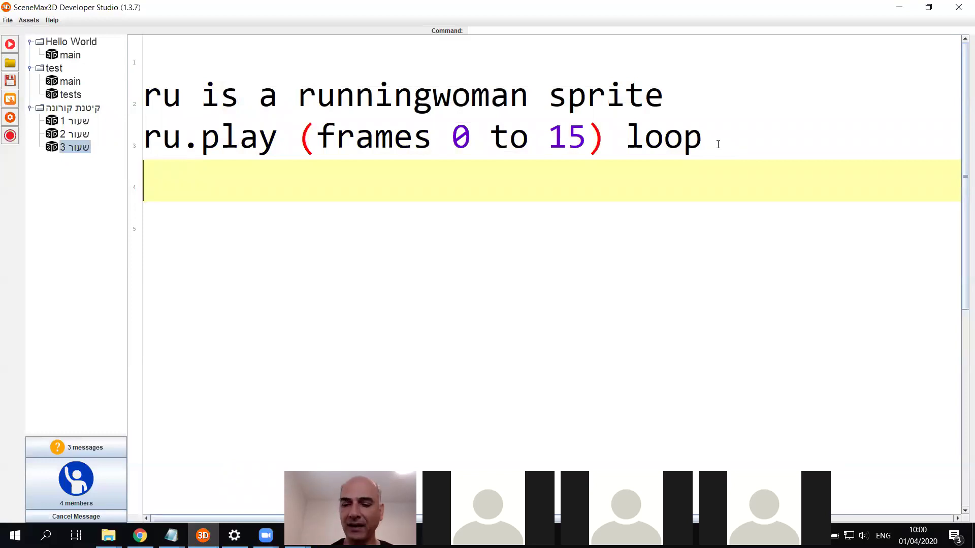
key(Up)
key(Up)
key(Up)
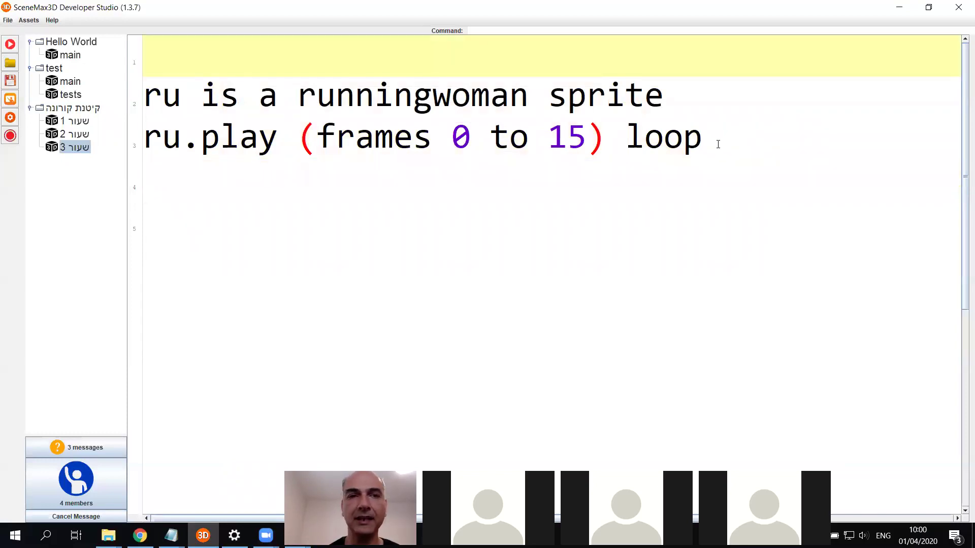
key(Return)
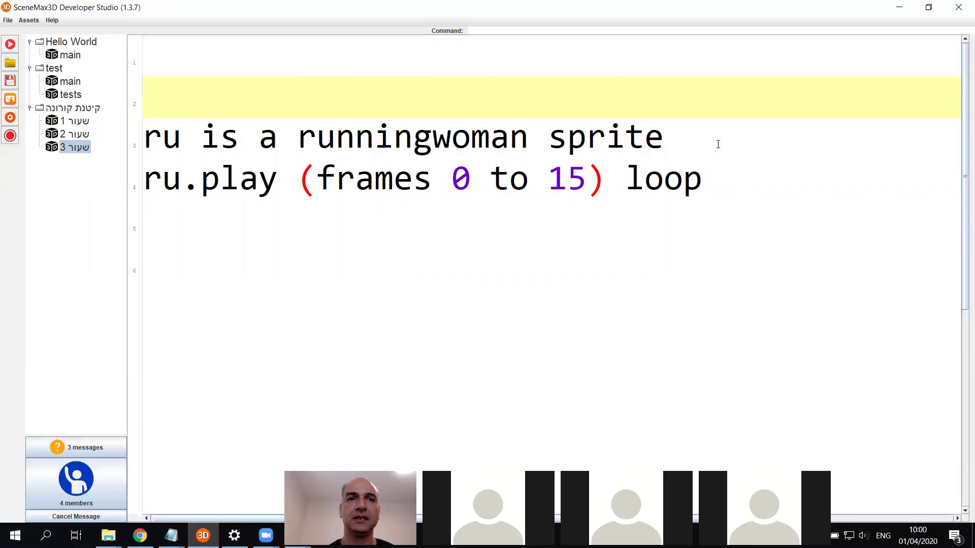
text(effects)
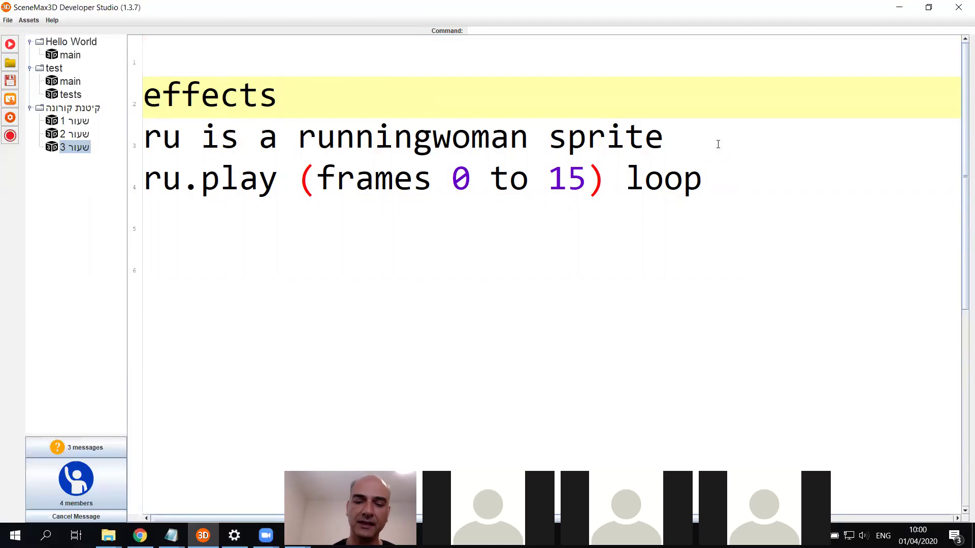
text(.)
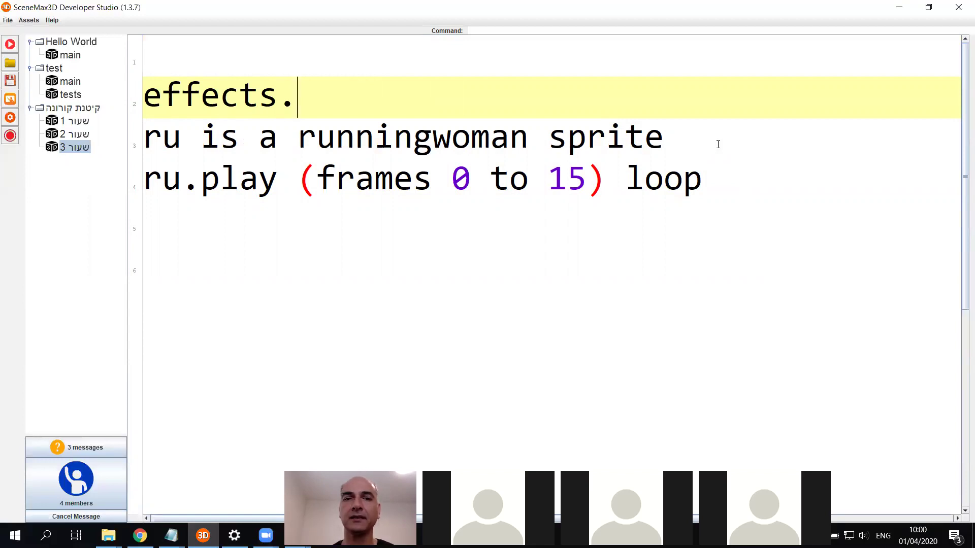
text(exp)
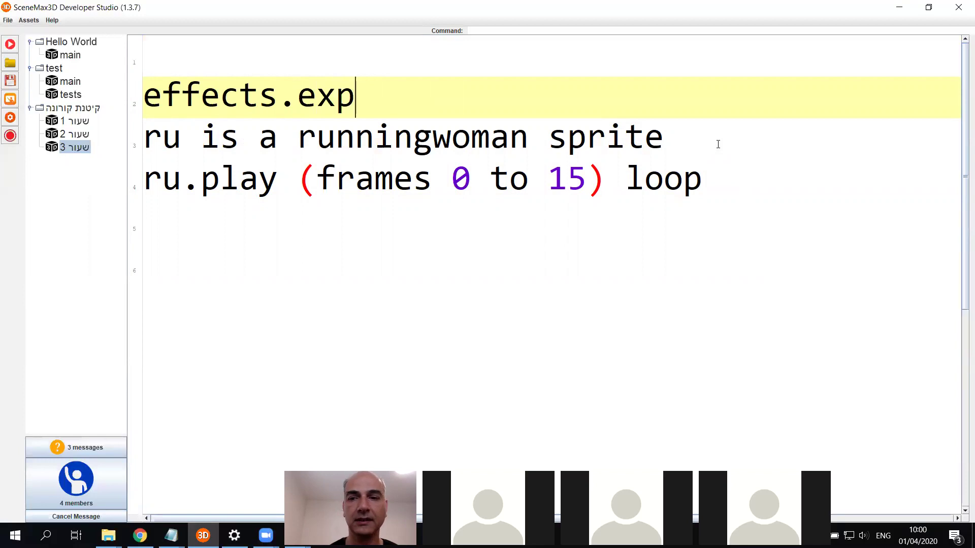
text(losion)
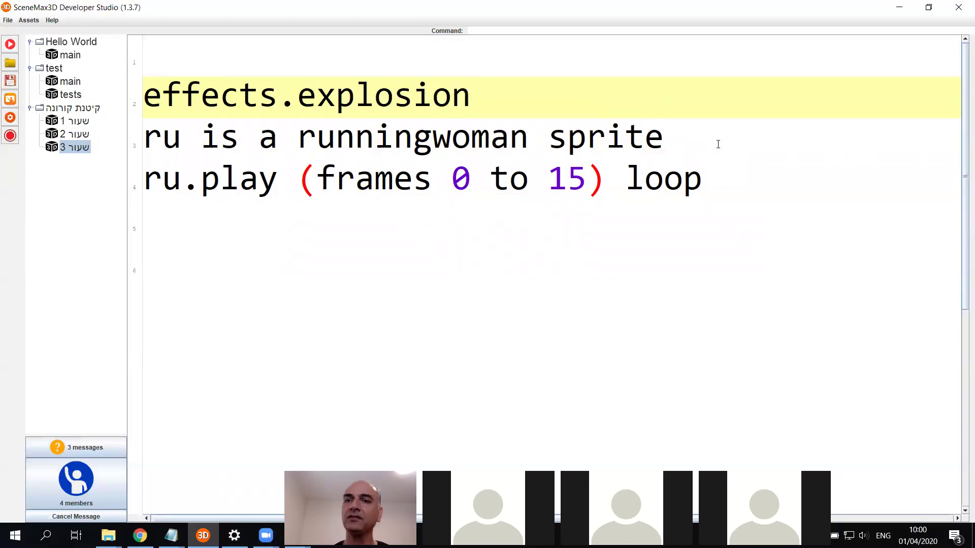
text(.)
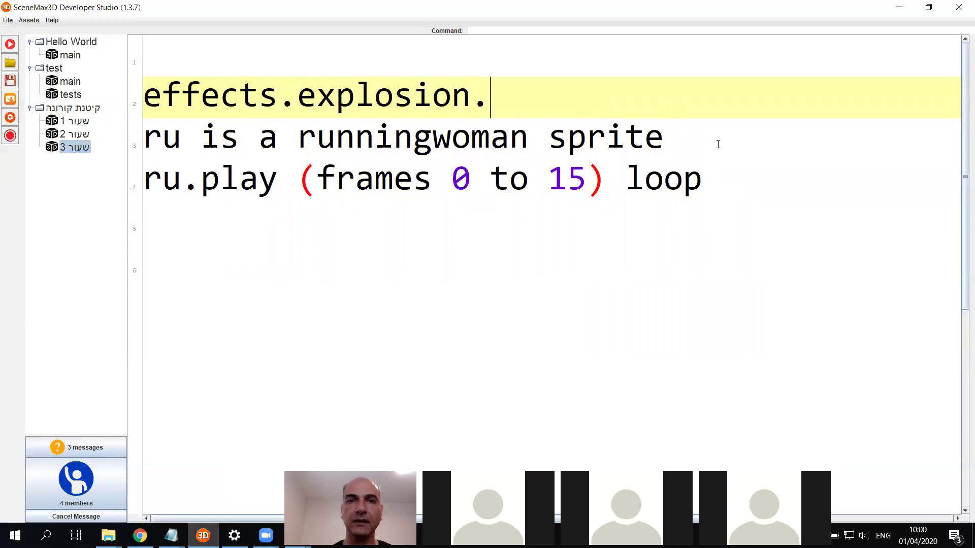
text(show)
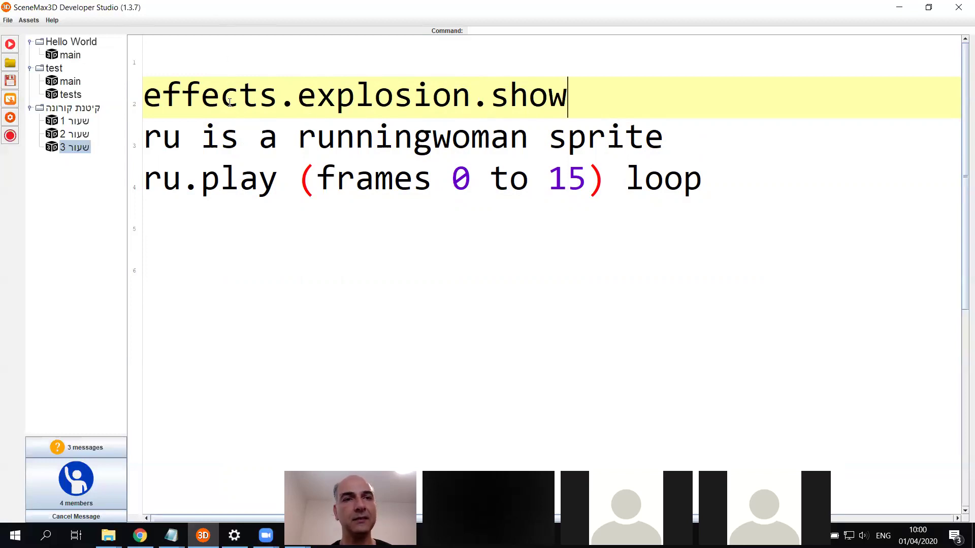
click(9, 45)
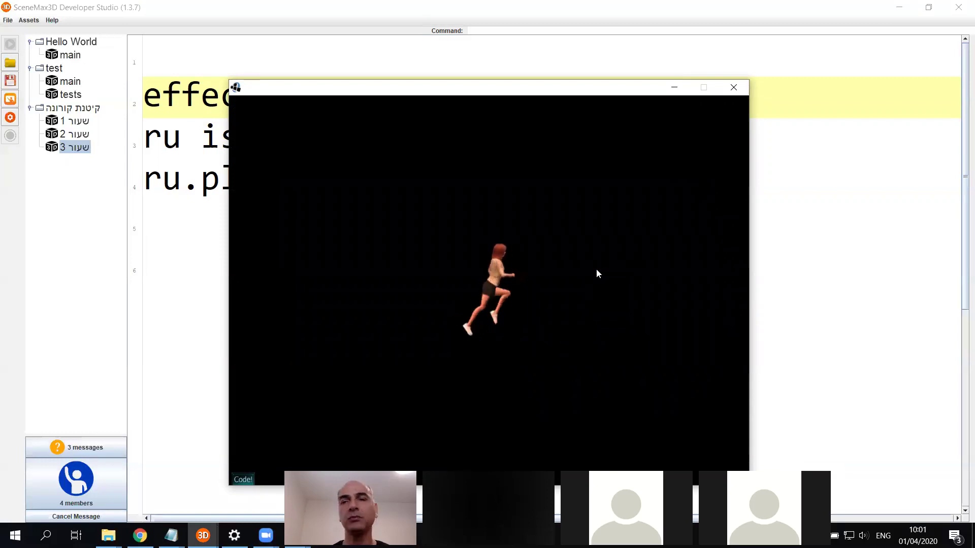
click(733, 89)
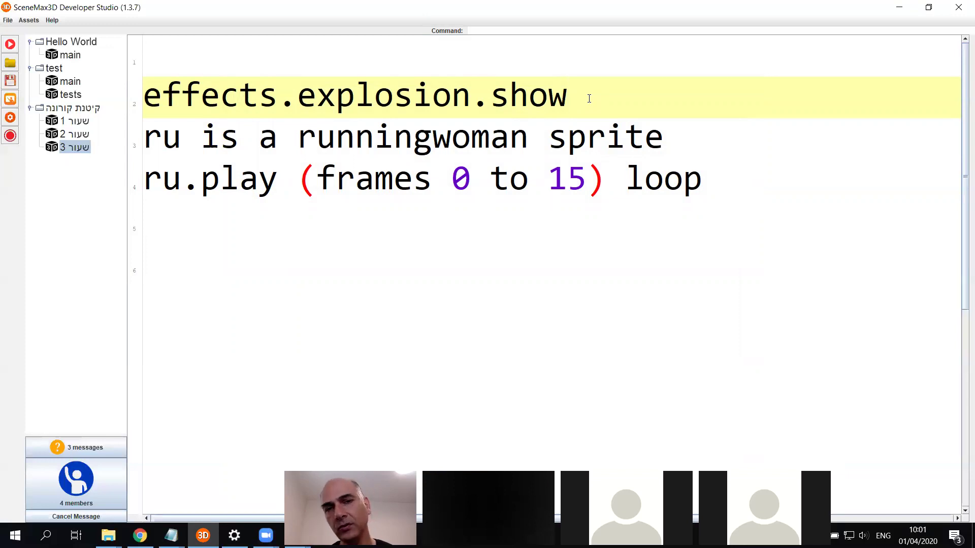
Replace 'explosion' with 'flash' and preview the flash effect in a test run
double_click(235, 97)
double_click(365, 95)
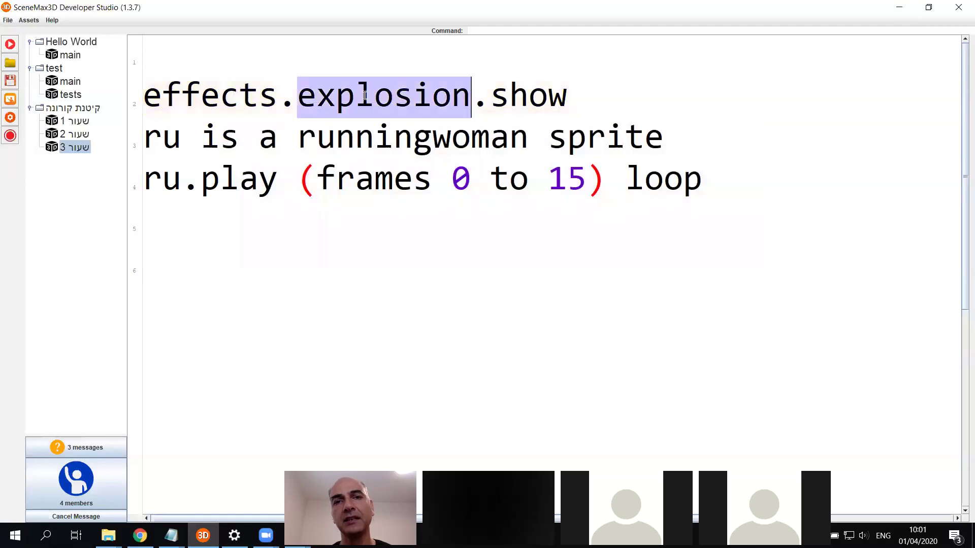
text(flash)
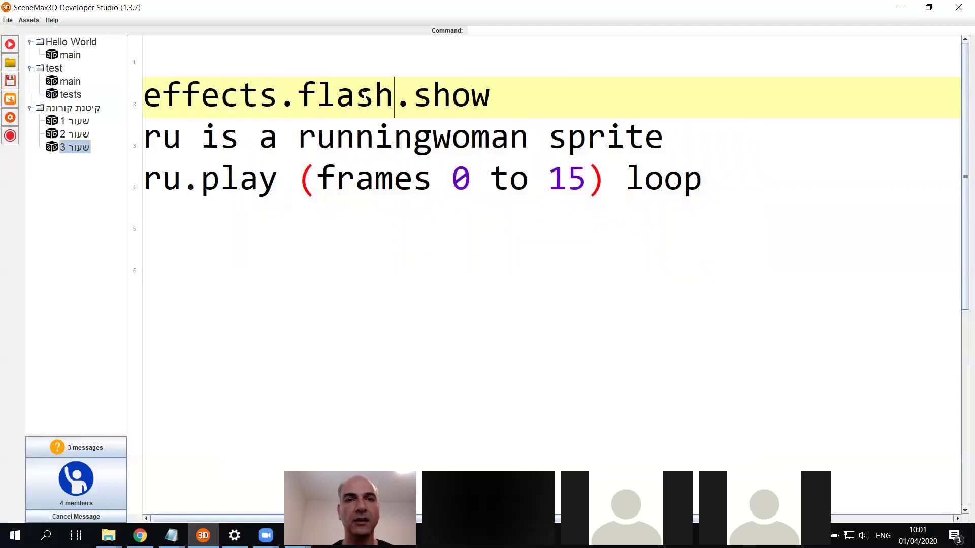
click(11, 46)
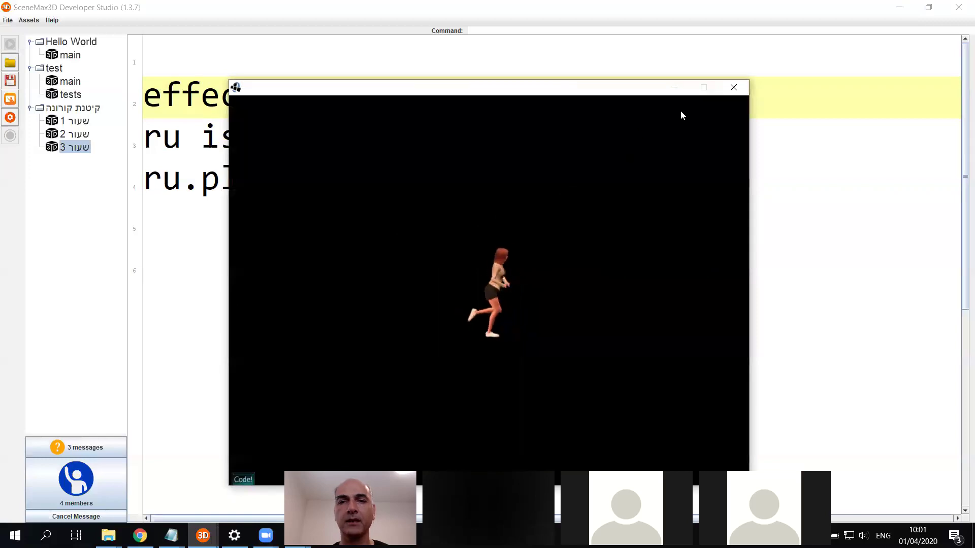
click(733, 88)
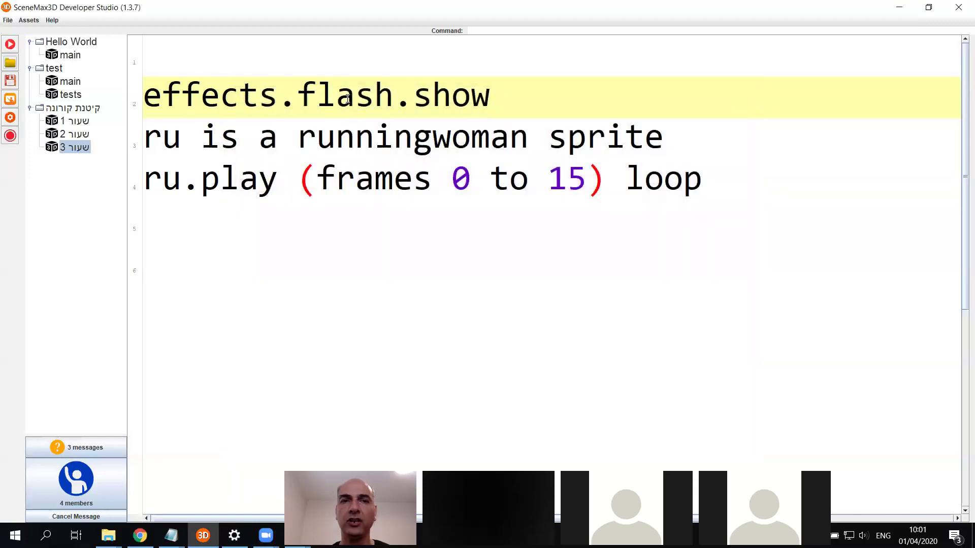
Change the effect from 'flash' to 'debris', preview the scattering debris, and select the 'debris' name
double_click(348, 100)
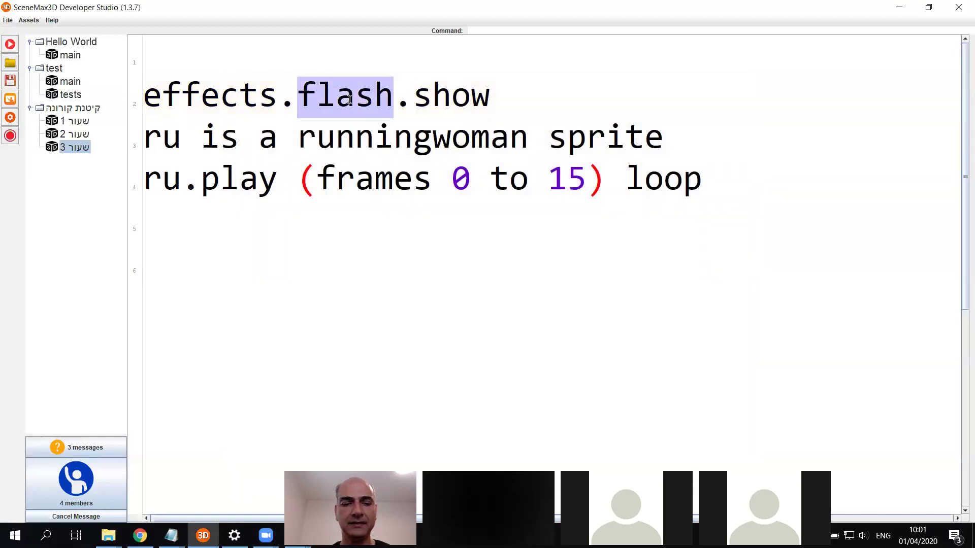
text(debris)
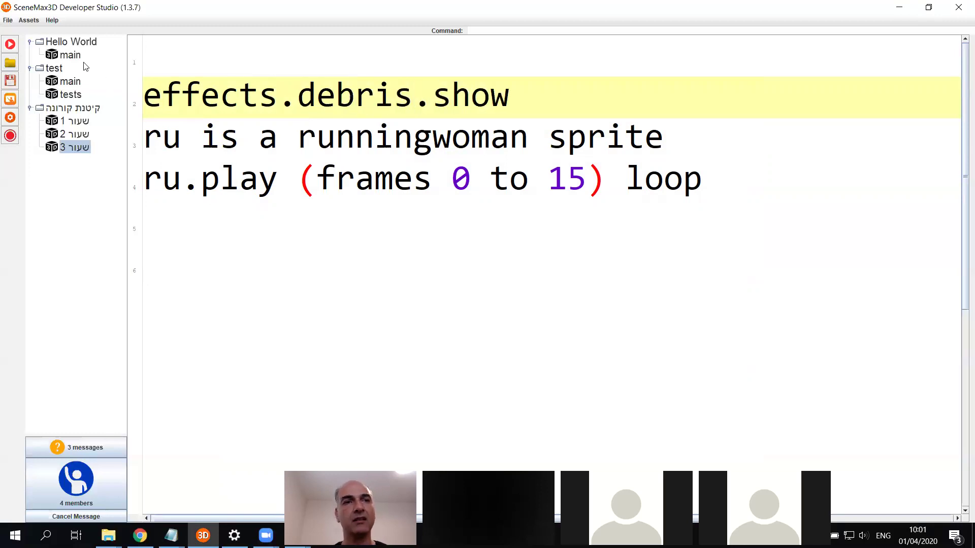
click(10, 44)
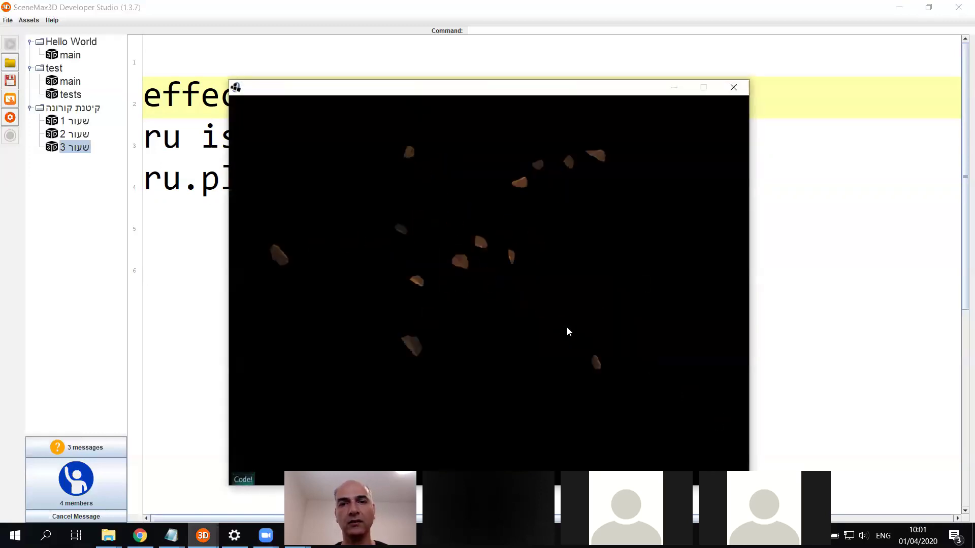
click(734, 87)
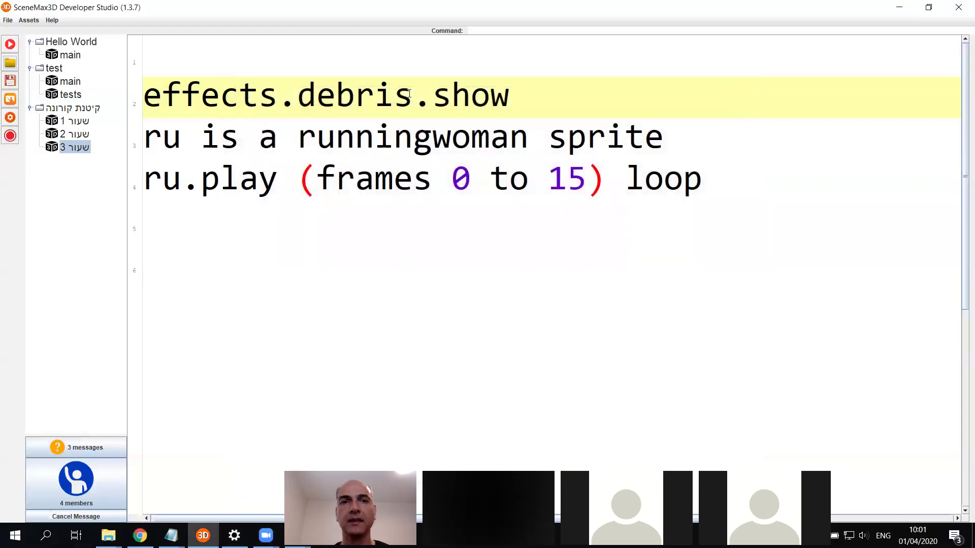
double_click(363, 103)
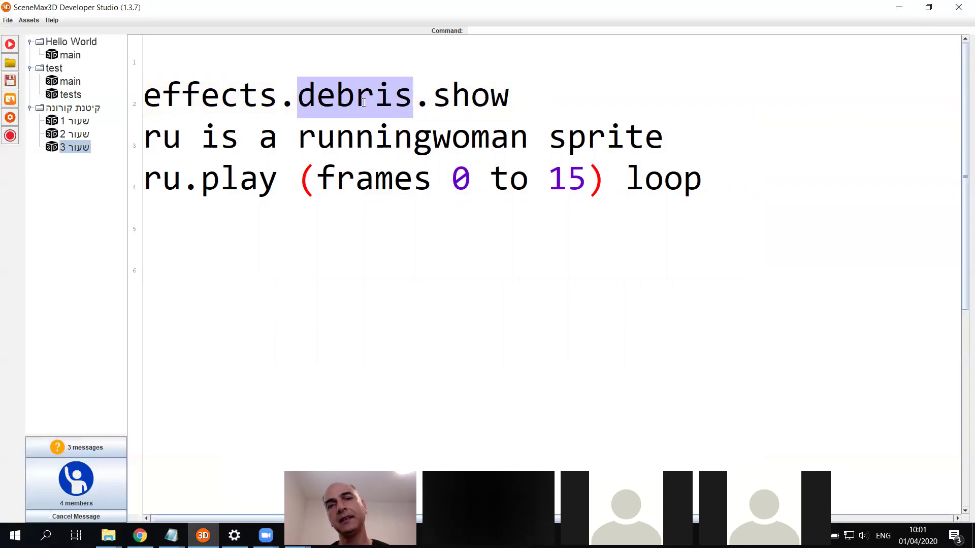
Append ': pos(2,2,2)' to the debris effect line and preview it in a test run
click(515, 99)
text(: pos()
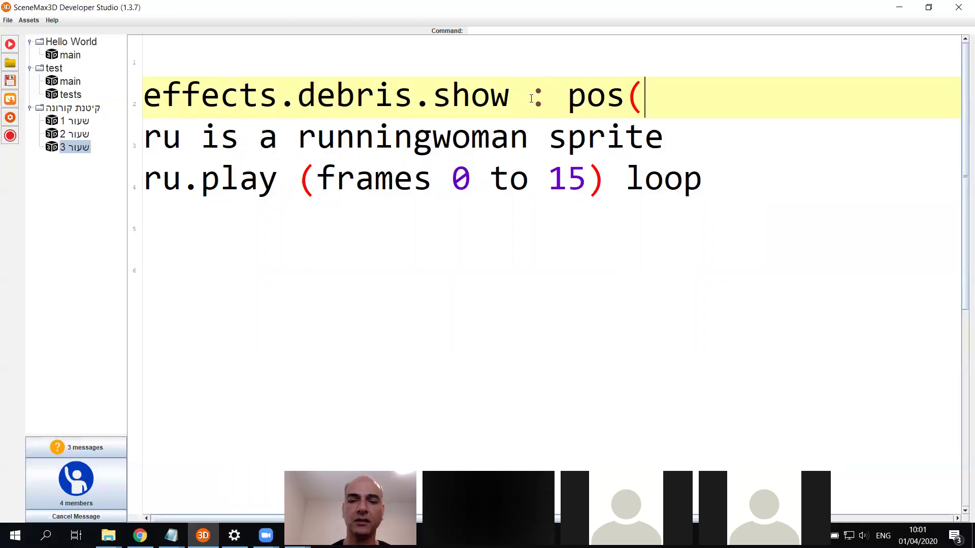
text(2,)
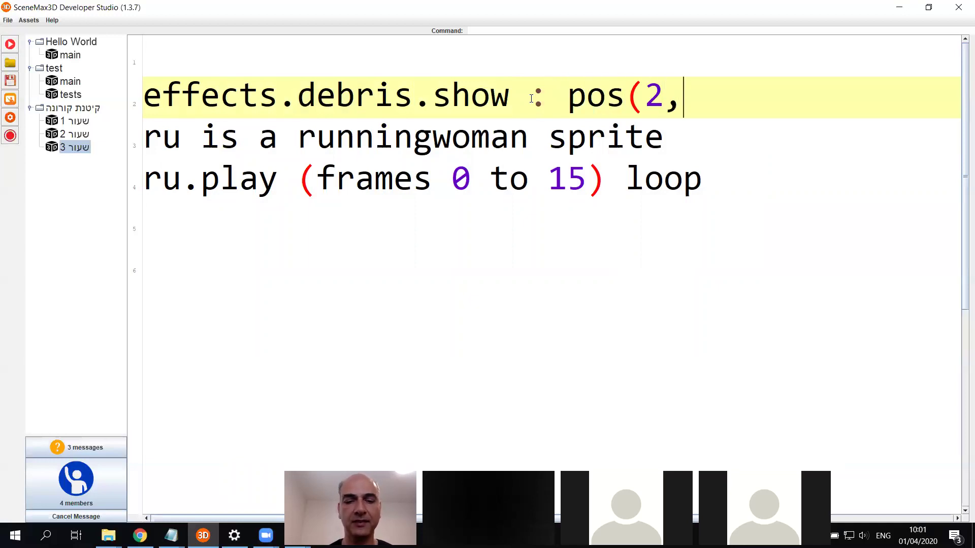
text(2,)
text())
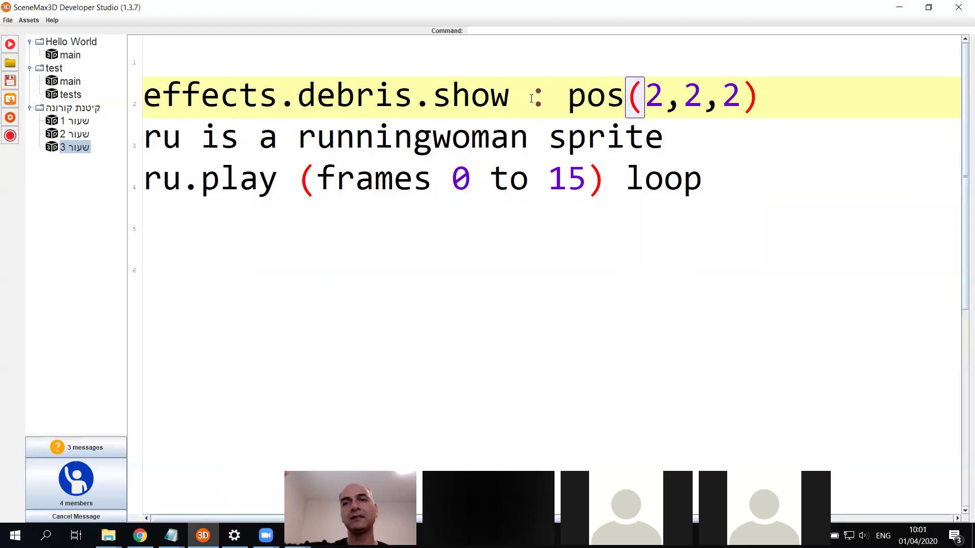
click(9, 44)
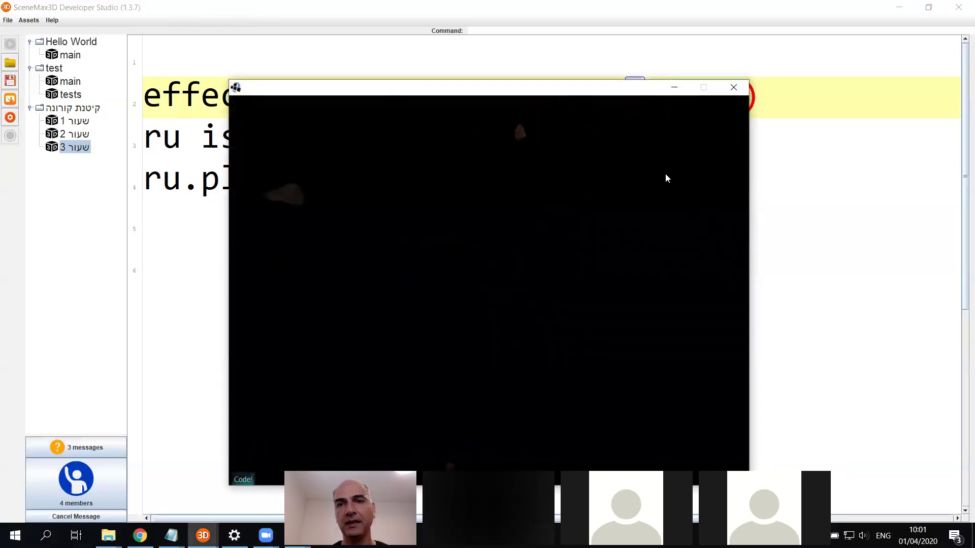
click(734, 88)
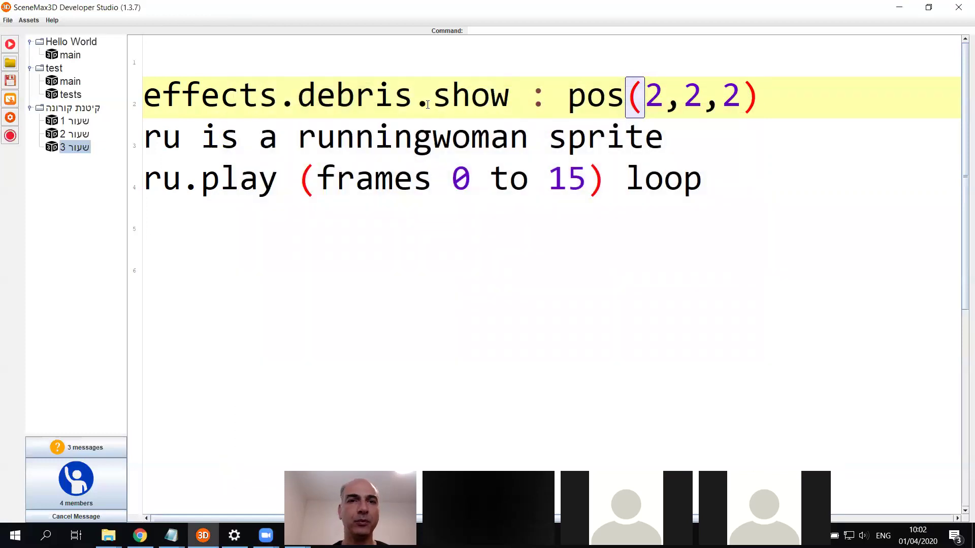
Change 'debris' back to 'explosion', preview it, then highlight the explosion and pos(2,2,2) parts
double_click(343, 104)
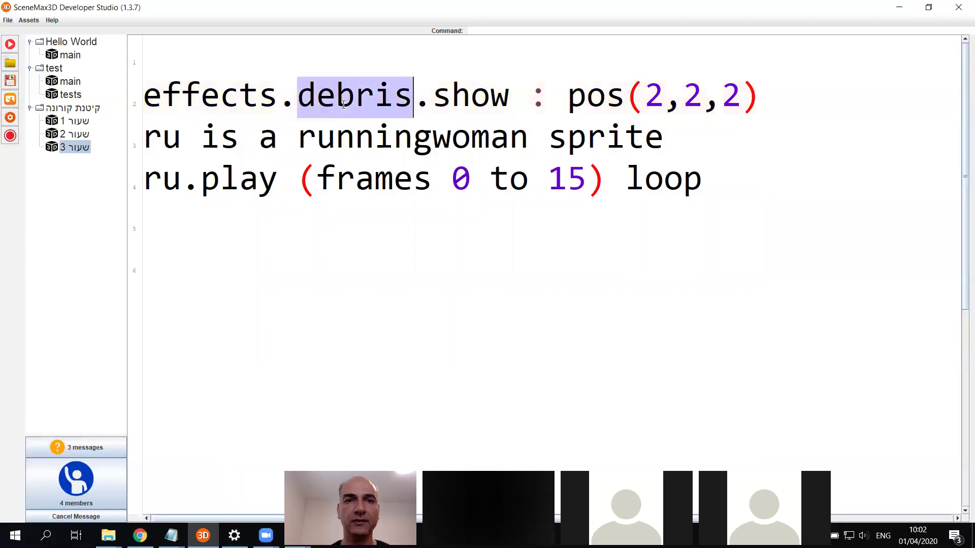
text(explosio)
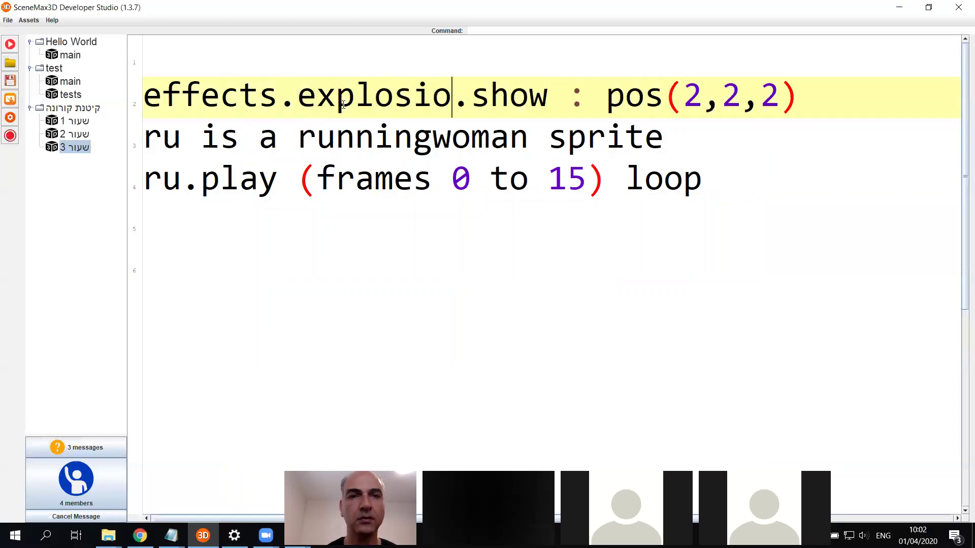
text(n)
click(10, 46)
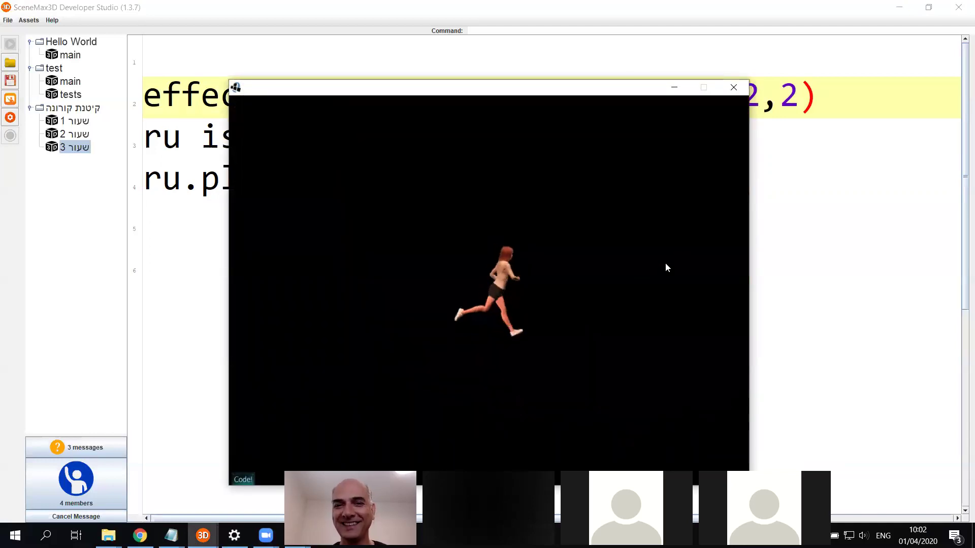
click(733, 88)
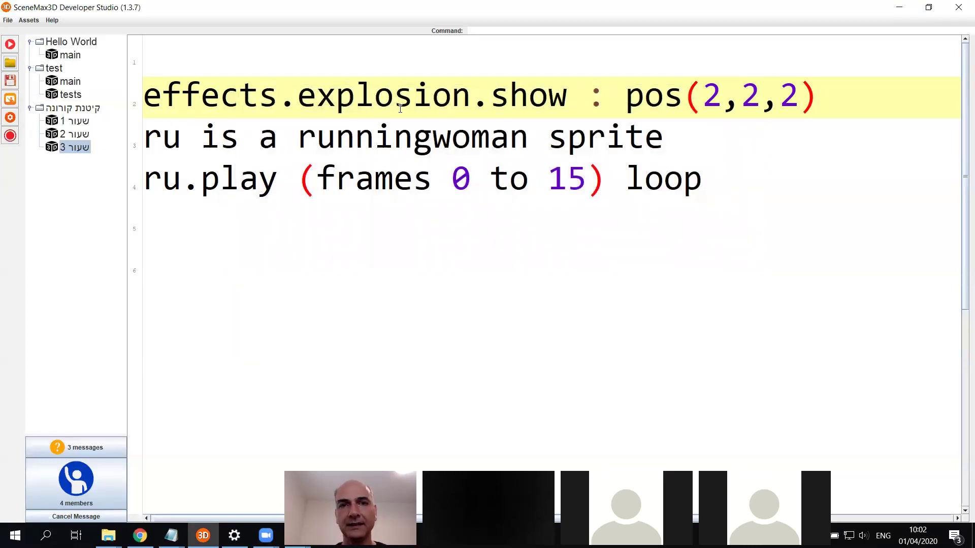
double_click(337, 100)
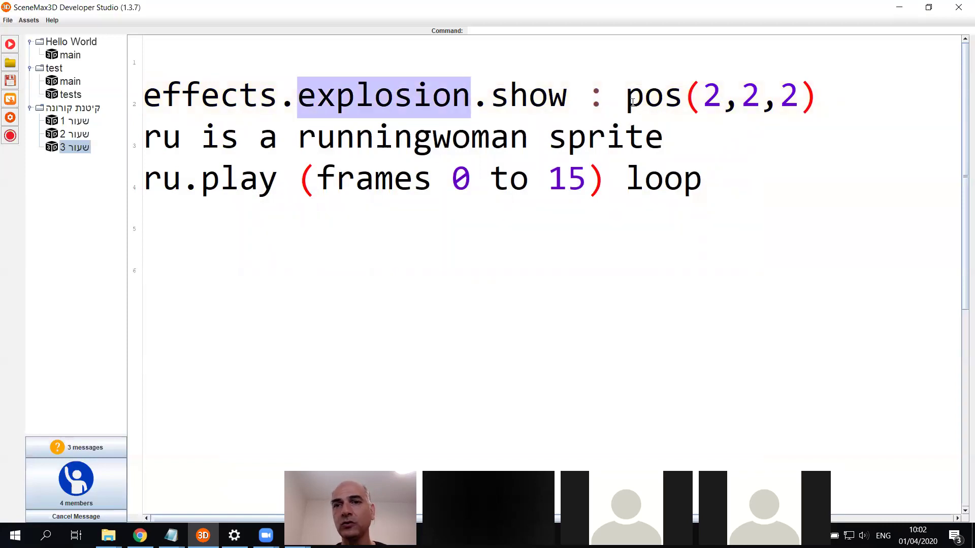
drag(632, 102, 811, 97)
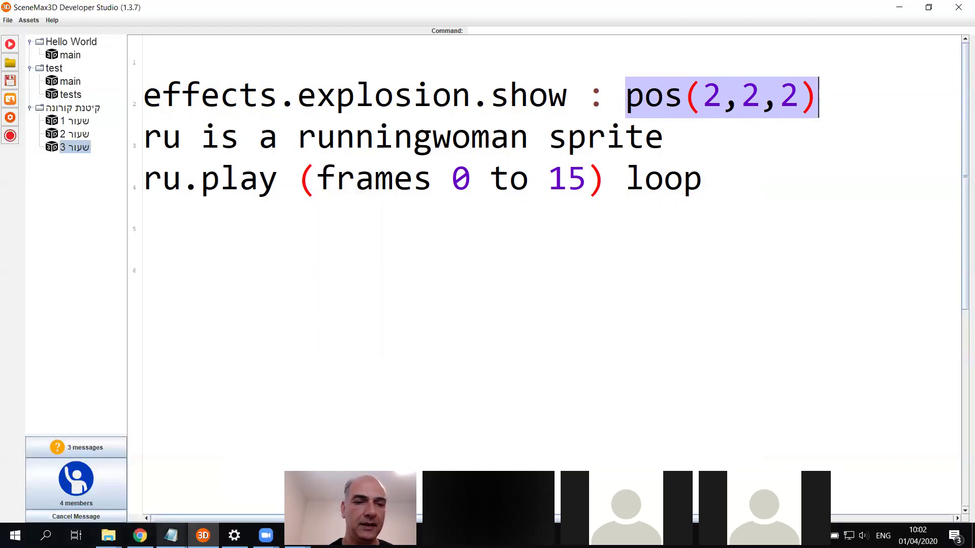
mouse_move(171, 536)
click(122, 503)
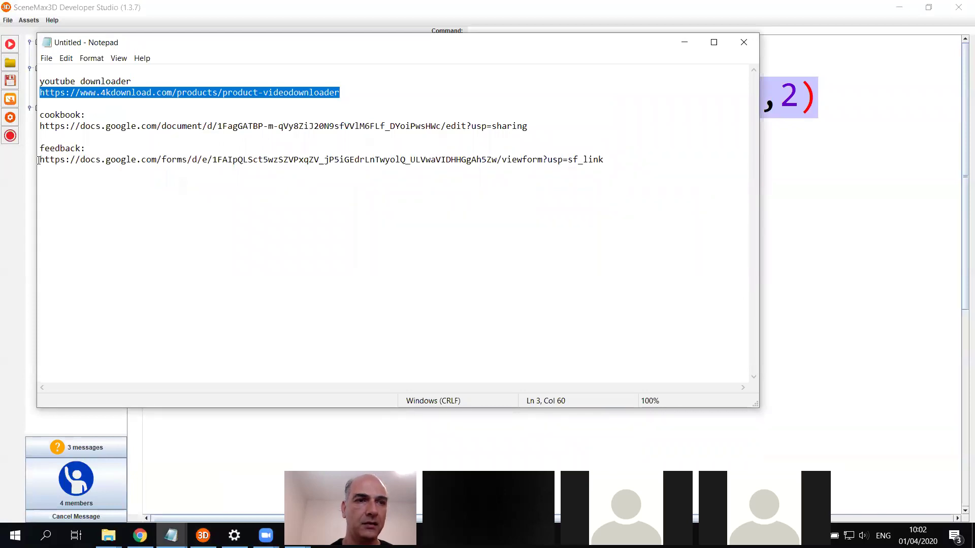
drag(39, 161, 614, 161)
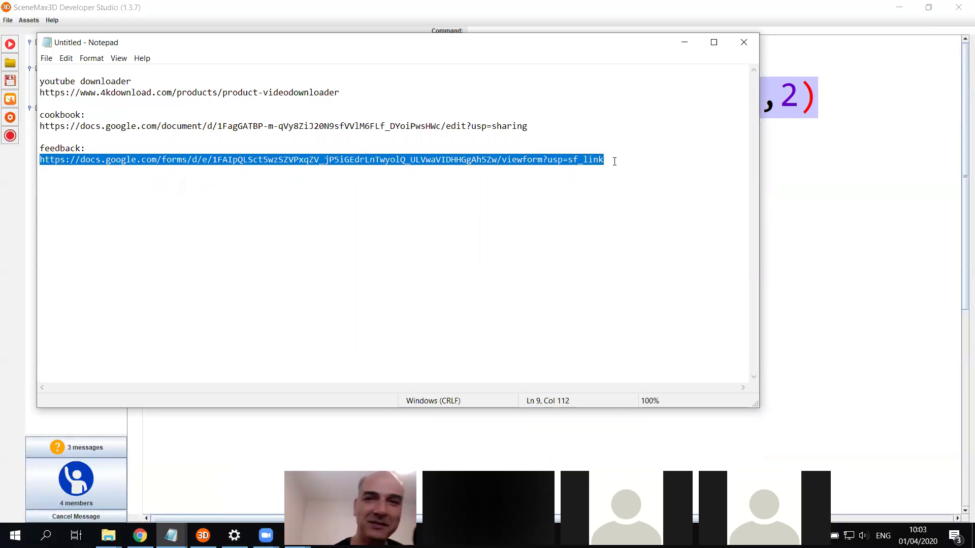
click(685, 42)
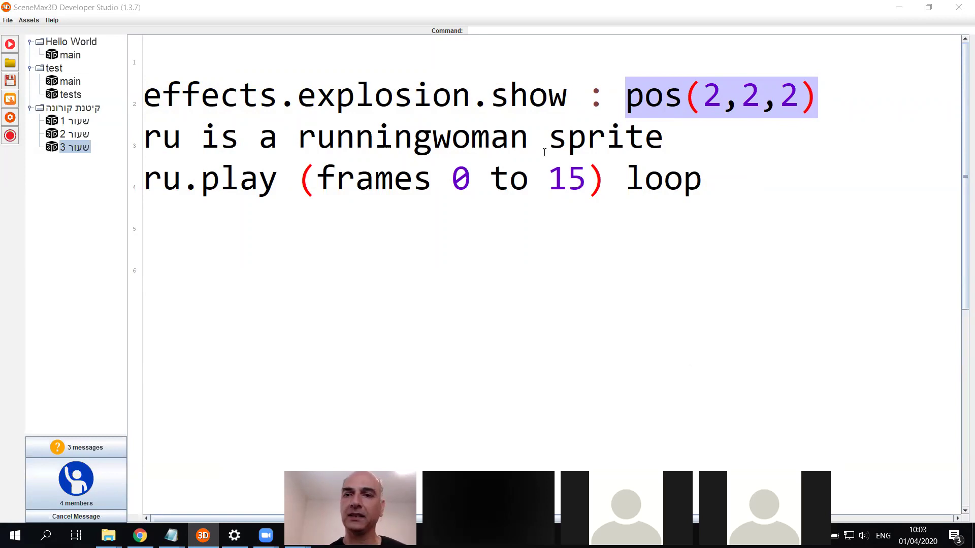
Record the running scene to video and open the out folder showing recording.mp4 (1,095 KB, 9 seconds)
click(545, 152)
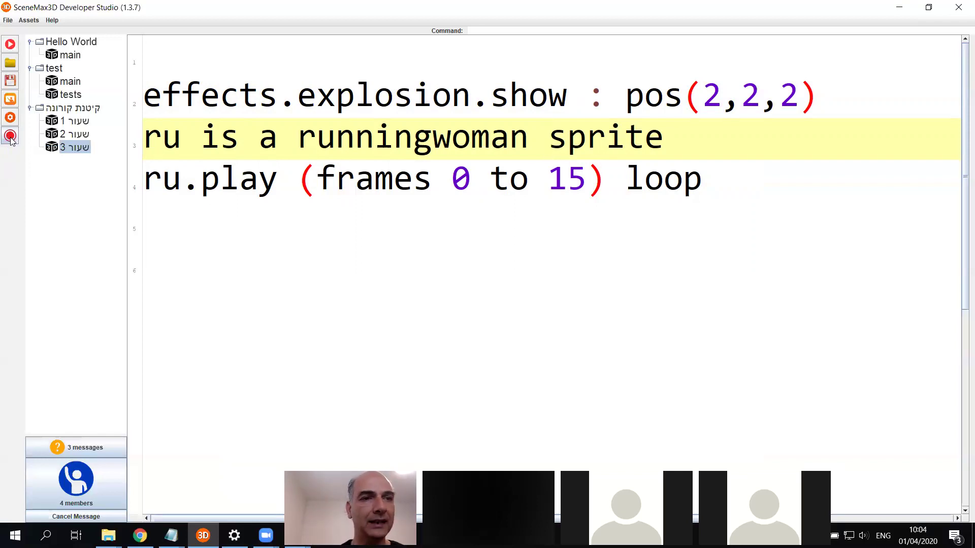
click(11, 137)
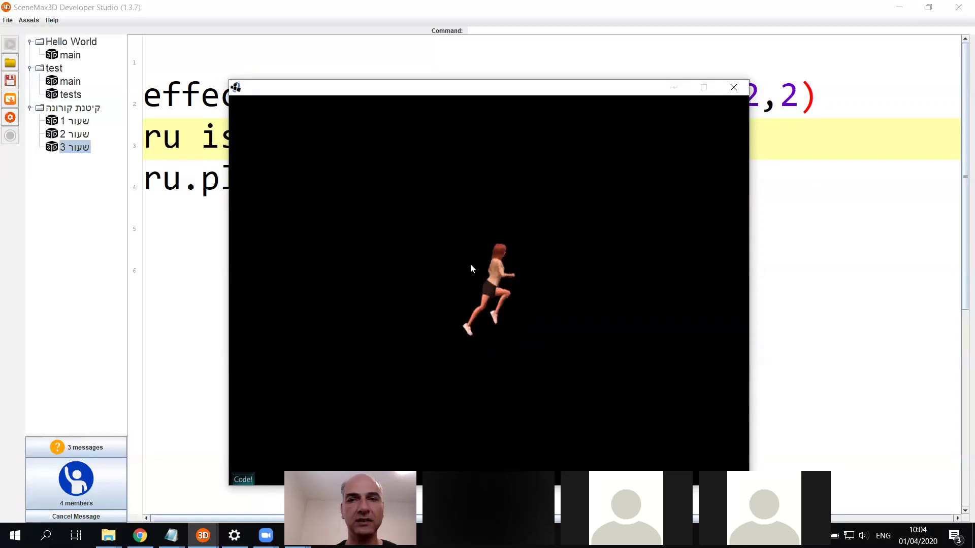
click(730, 90)
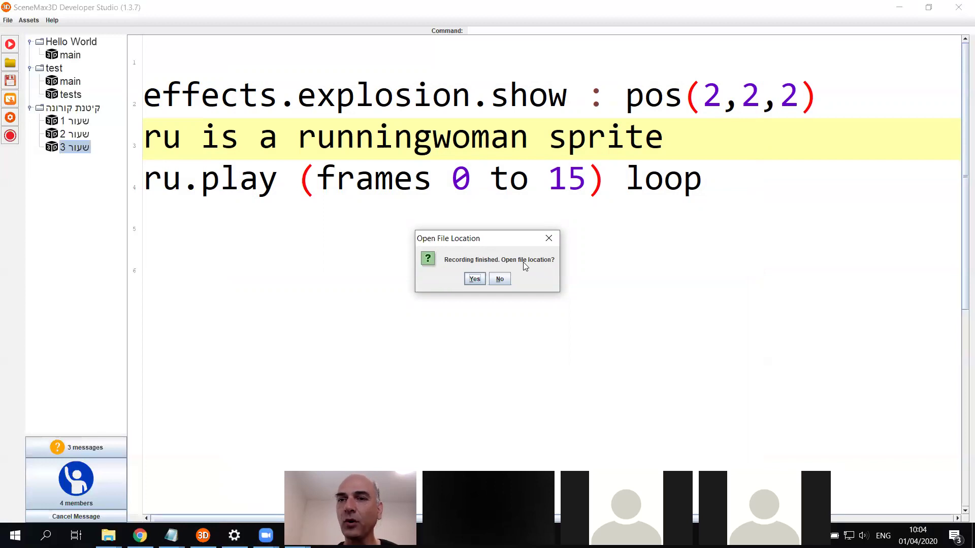
click(474, 280)
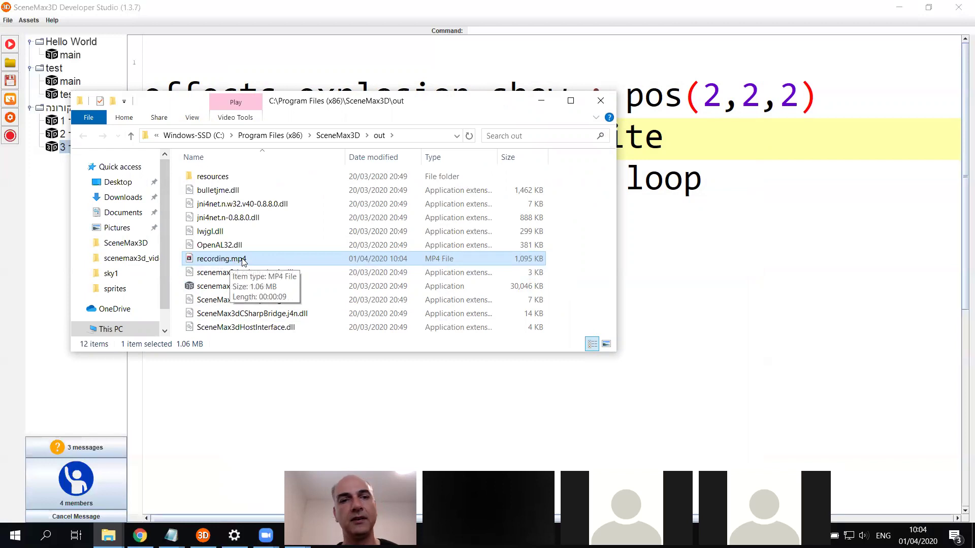
Play recording.mp4 in Movies & TV, then return to the SceneMax3D Developer Studio script
double_click(208, 262)
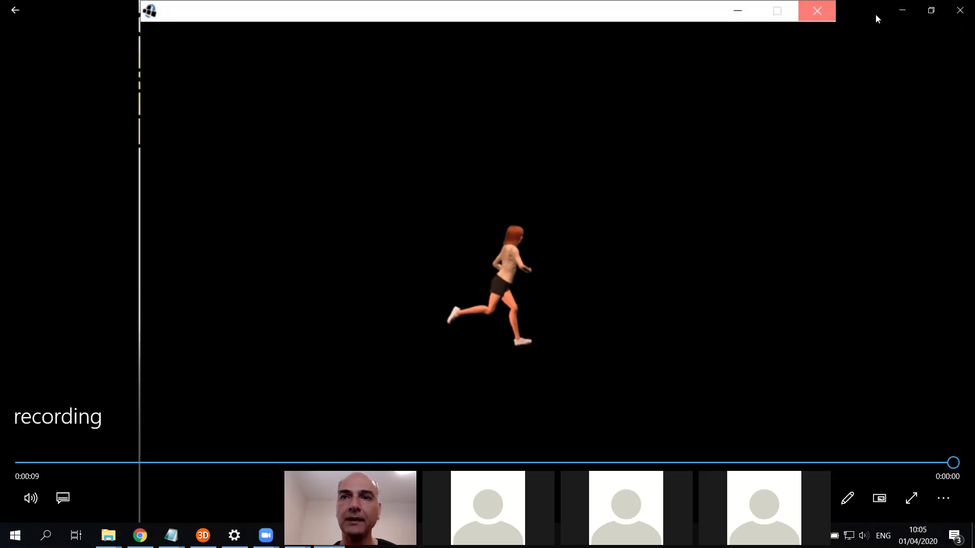
click(959, 11)
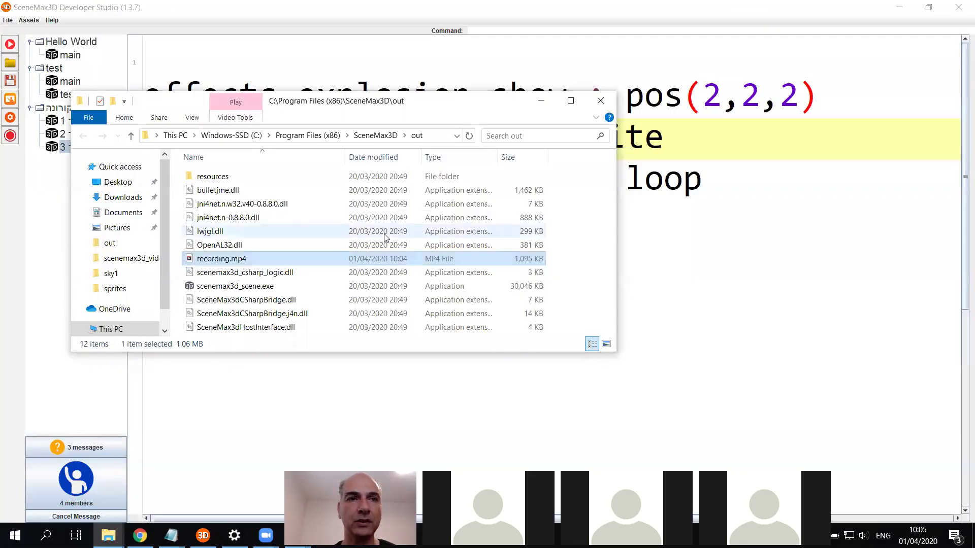
click(422, 63)
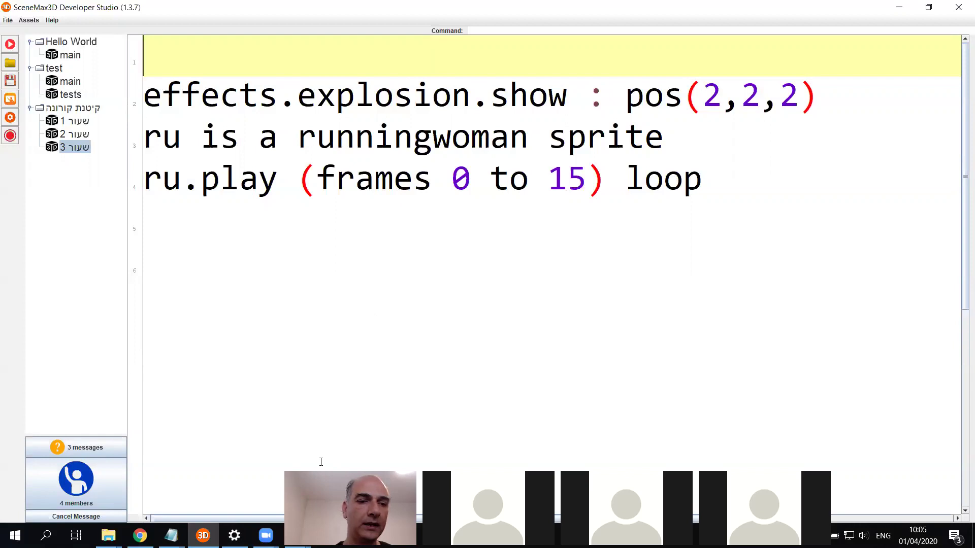
In Chrome, go from the SceneMax3D downloads page to the קייטנת קורונה lessons page
click(140, 536)
click(76, 11)
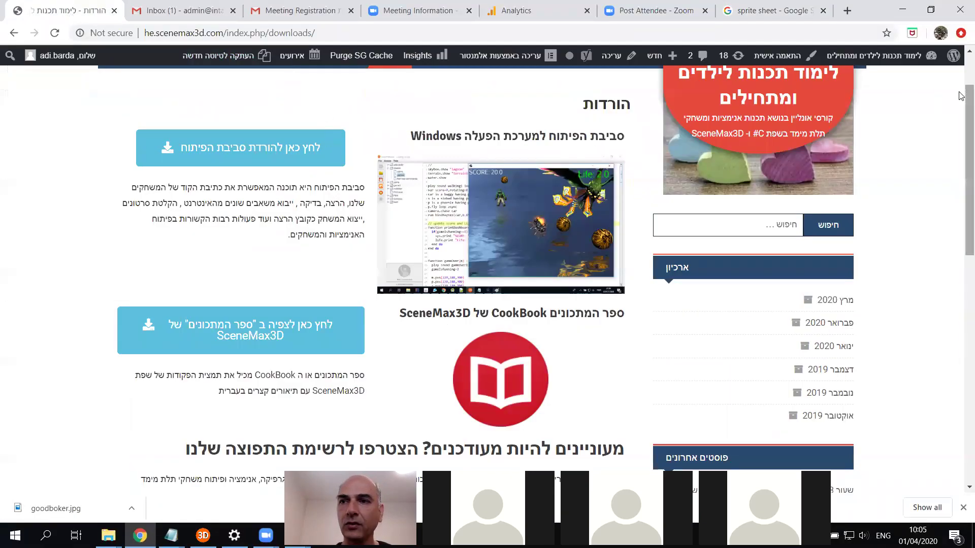
drag(961, 95, 961, 58)
click(340, 126)
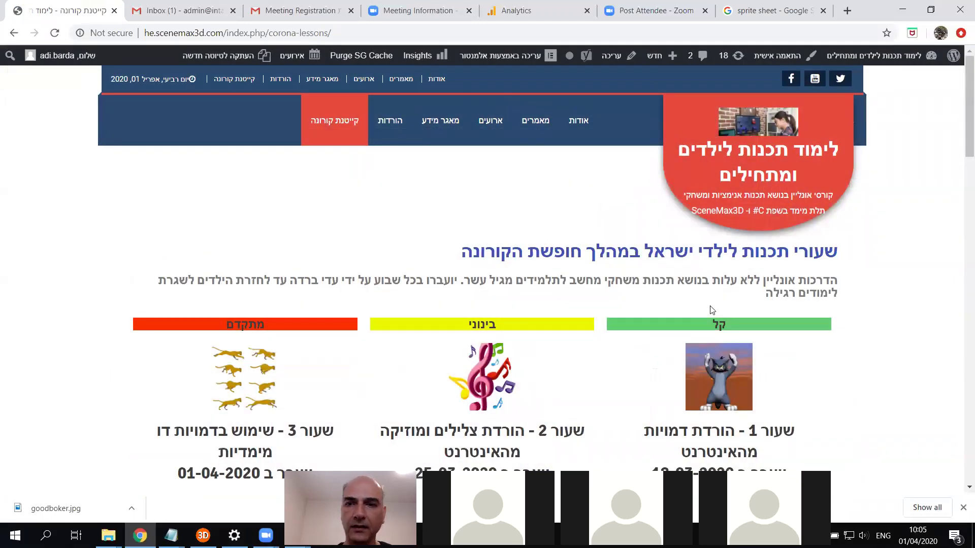
Scroll to show lesson cards 1–3 with their easy, medium and advanced difficulty headers
drag(962, 84, 962, 98)
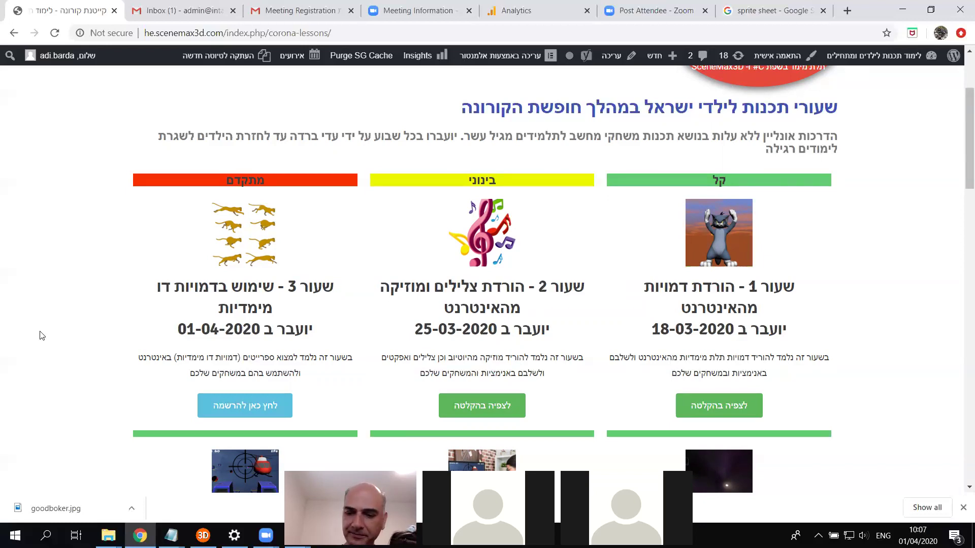
scroll(40, 335, down, 3)
scroll(41, 335, up, 1)
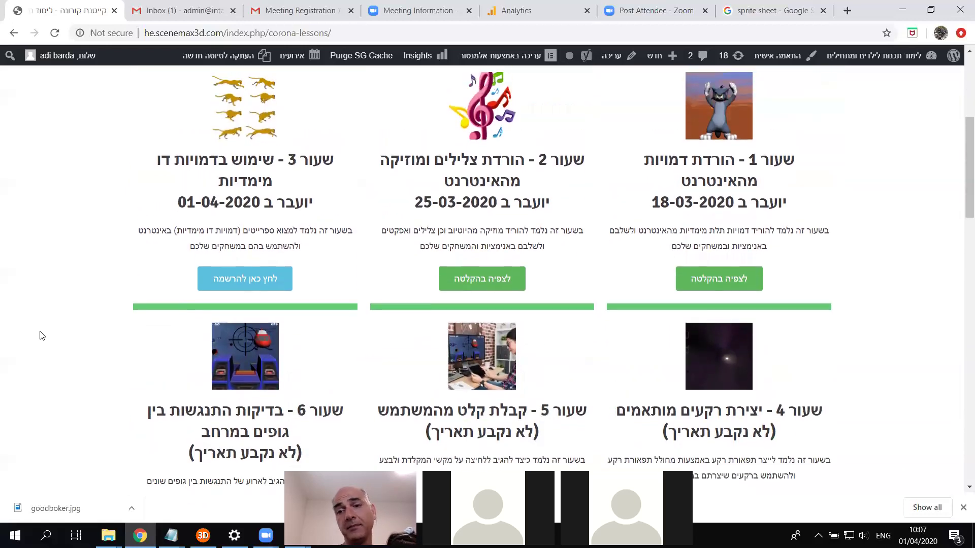
scroll(42, 335, up, 1)
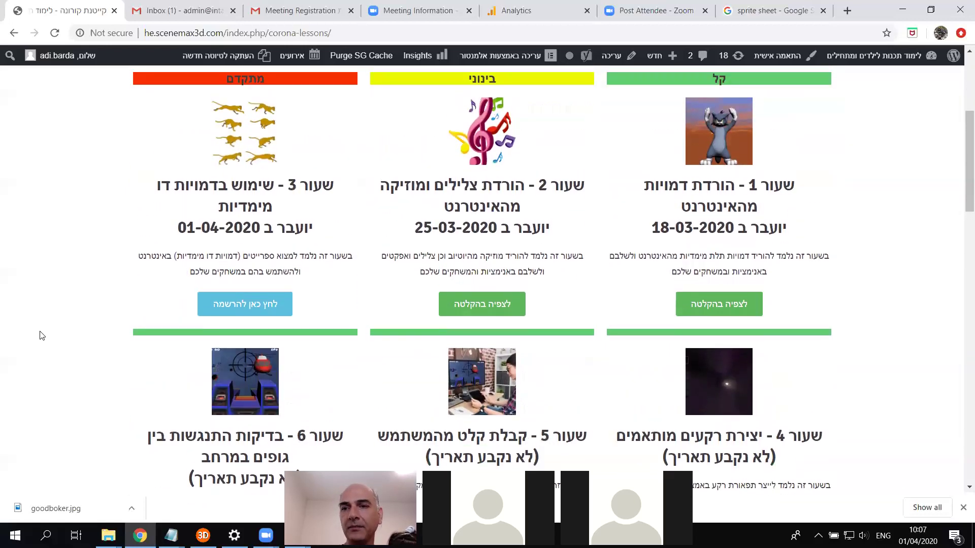